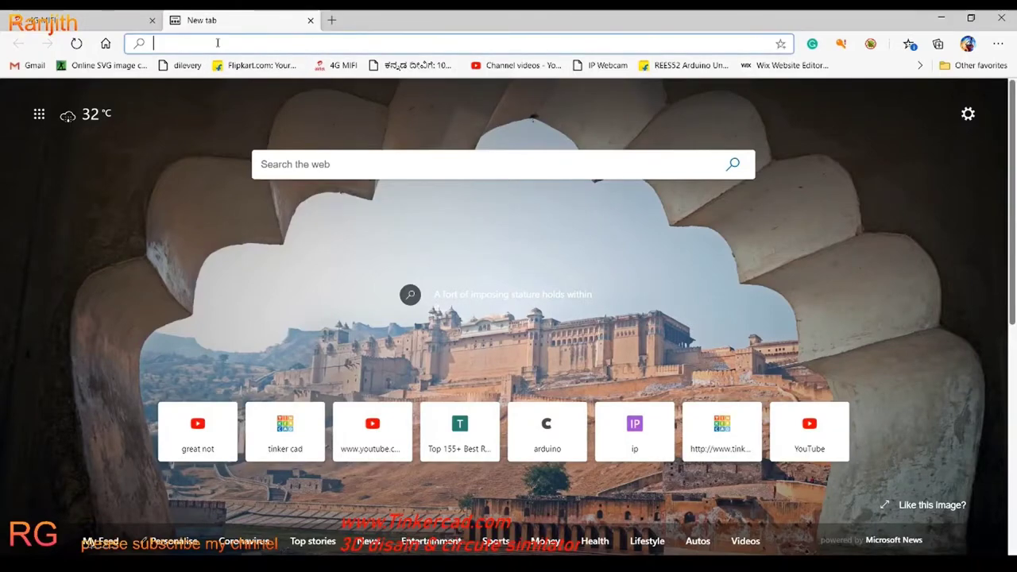
# Step: Load tinkercad.com and sign in to the account
pyautogui.write('tinkercad.com')
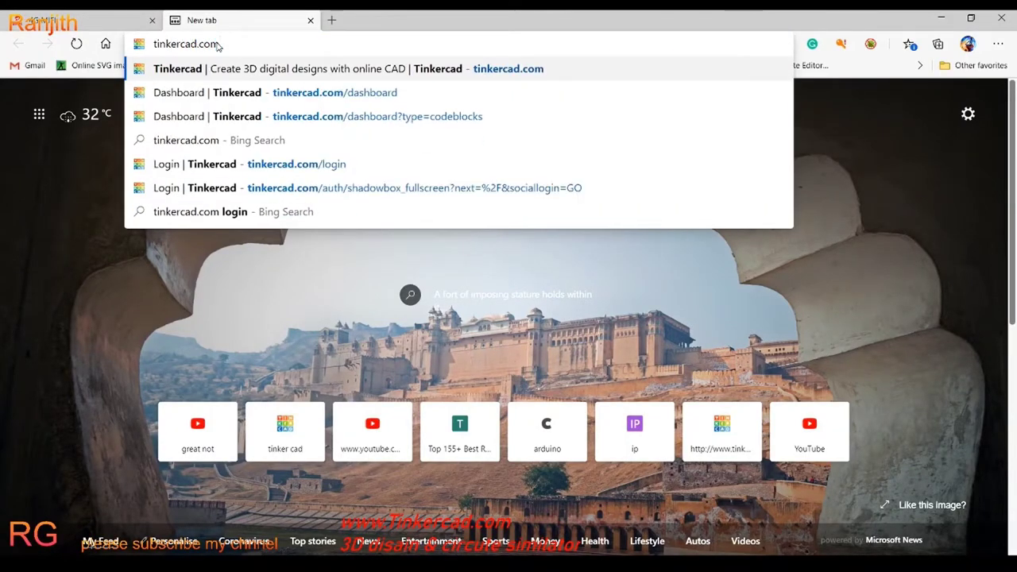
pyautogui.press('Return')
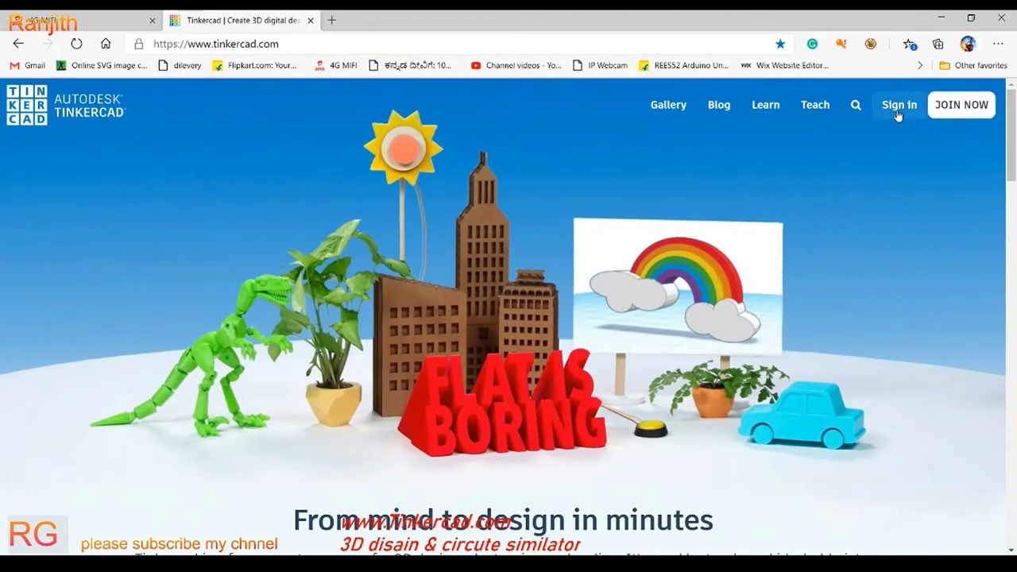
pyautogui.click(898, 111)
pyautogui.click(529, 332)
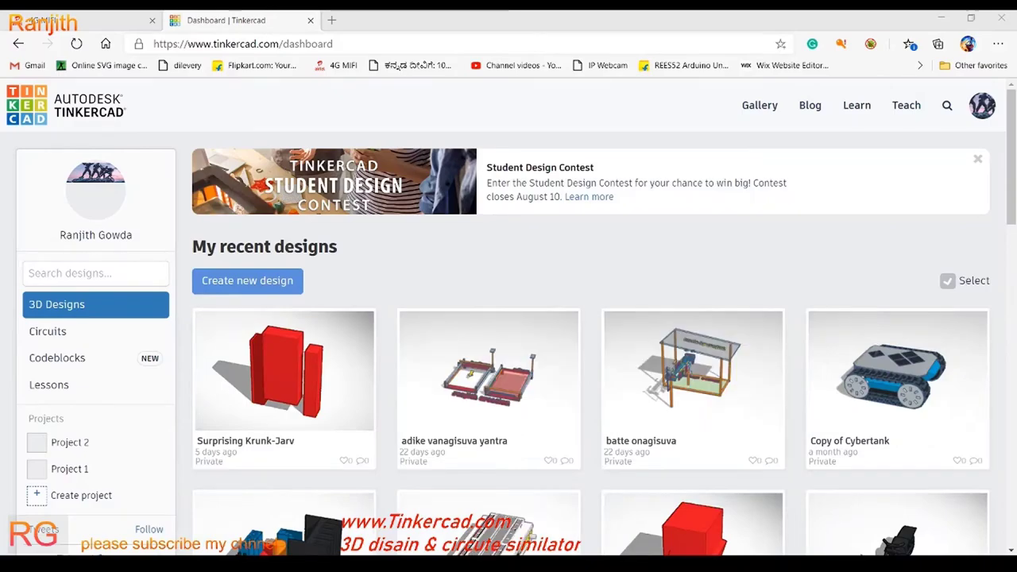
# Step: Browse the Circuits and 3D design lists, then start a new blank 3D design
pyautogui.scroll(-10, 387, 524)
pyautogui.scroll(10, 390, 284)
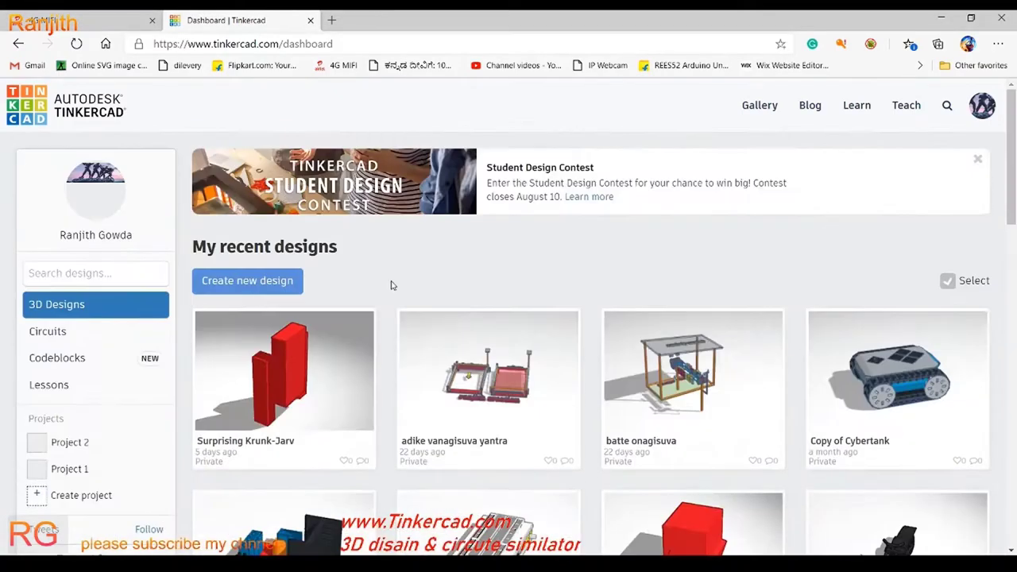
pyautogui.click(61, 336)
pyautogui.scroll(-3, 118, 317)
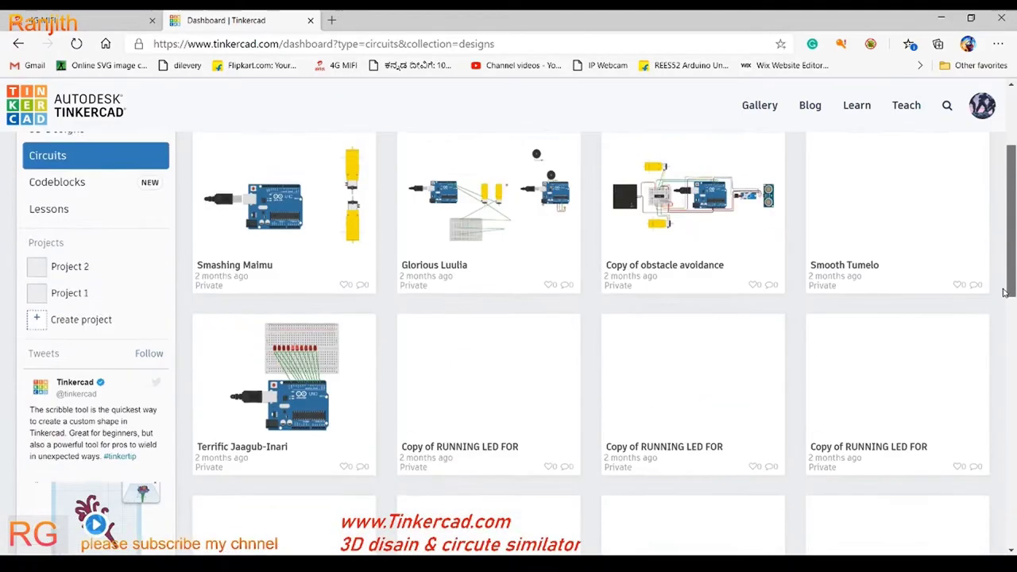
pyautogui.scroll(3, 118, 318)
pyautogui.click(117, 306)
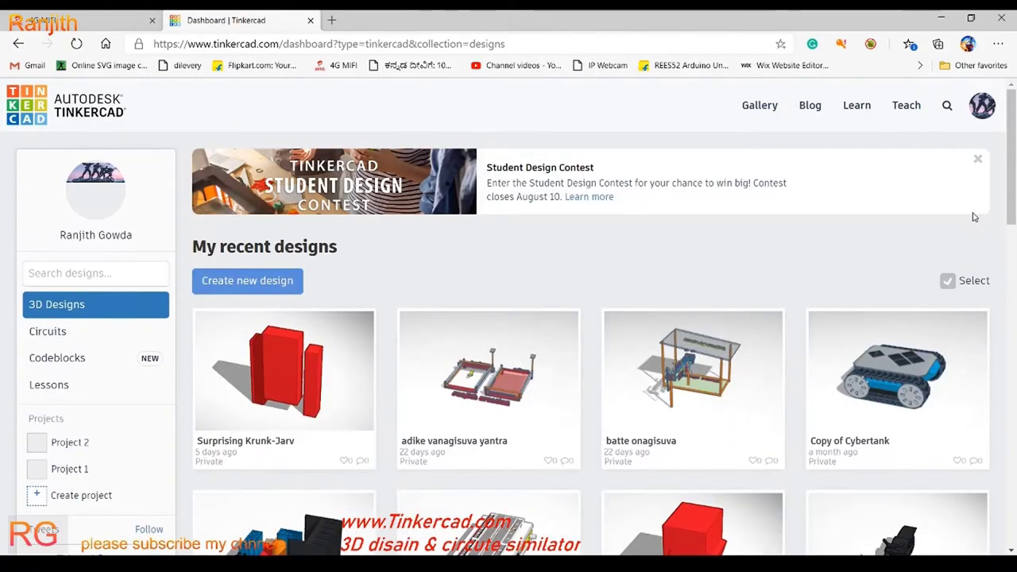
pyautogui.click(247, 280)
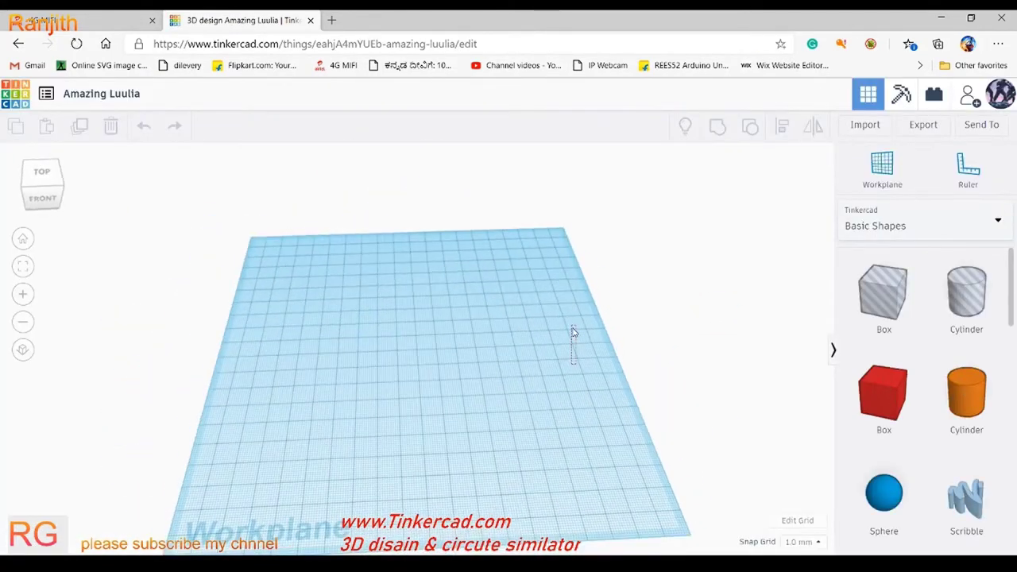
# Step: Place a red box on the workplane and stretch it into a long thin bar
pyautogui.moveTo(882, 391); pyautogui.dragTo(183, 372)
pyautogui.moveTo(296, 329); pyautogui.dragTo(306, 373)
pyautogui.moveTo(618, 406); pyautogui.dragTo(362, 372, button='right')
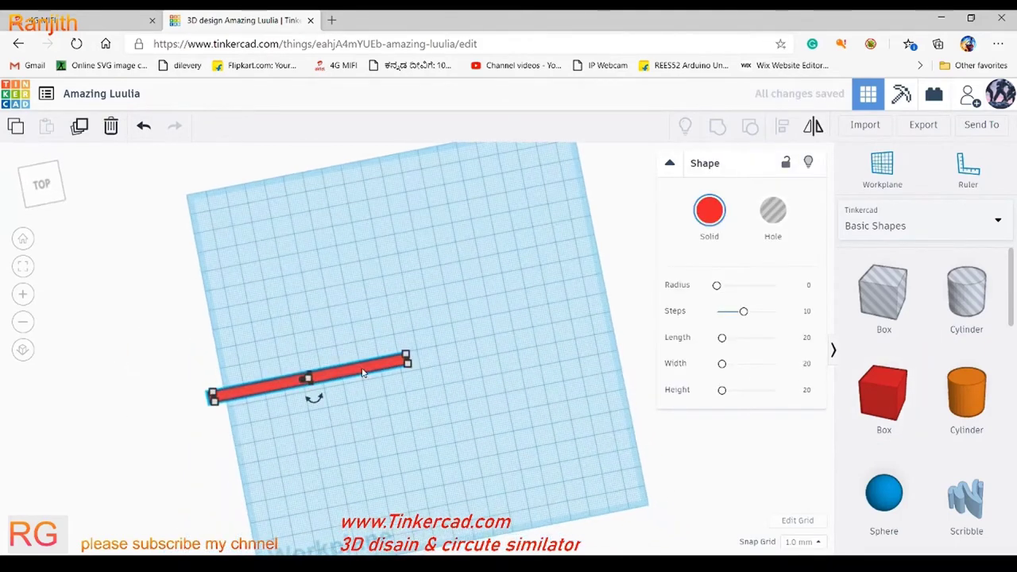
pyautogui.moveTo(492, 347); pyautogui.dragTo(493, 346)
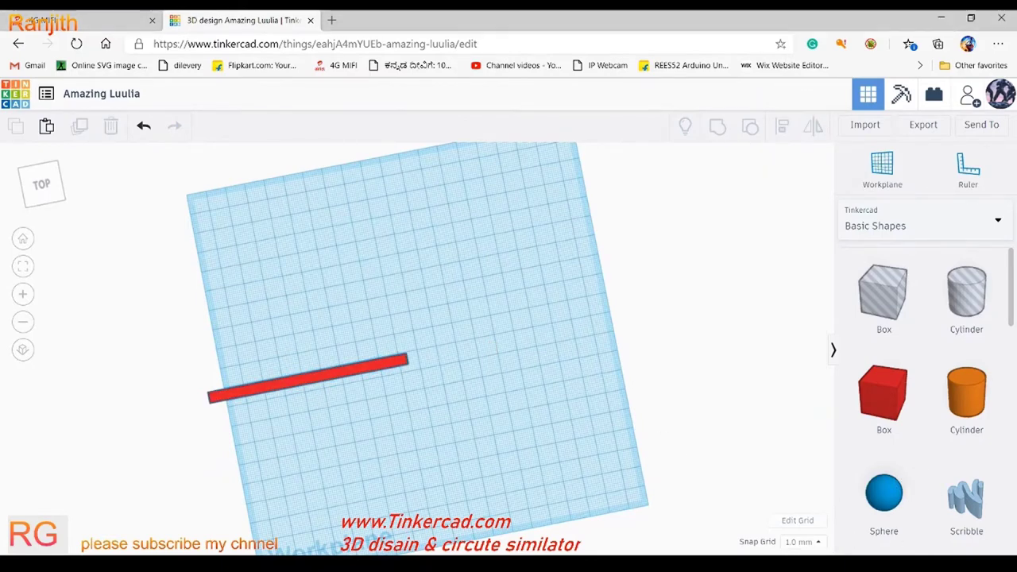
pyautogui.click(393, 365)
pyautogui.moveTo(393, 365)
pyautogui.mouseDown(button='right')
pyautogui.moveTo(348, 361)
pyautogui.moveTo(243, 411)
pyautogui.mouseUp(button='right')
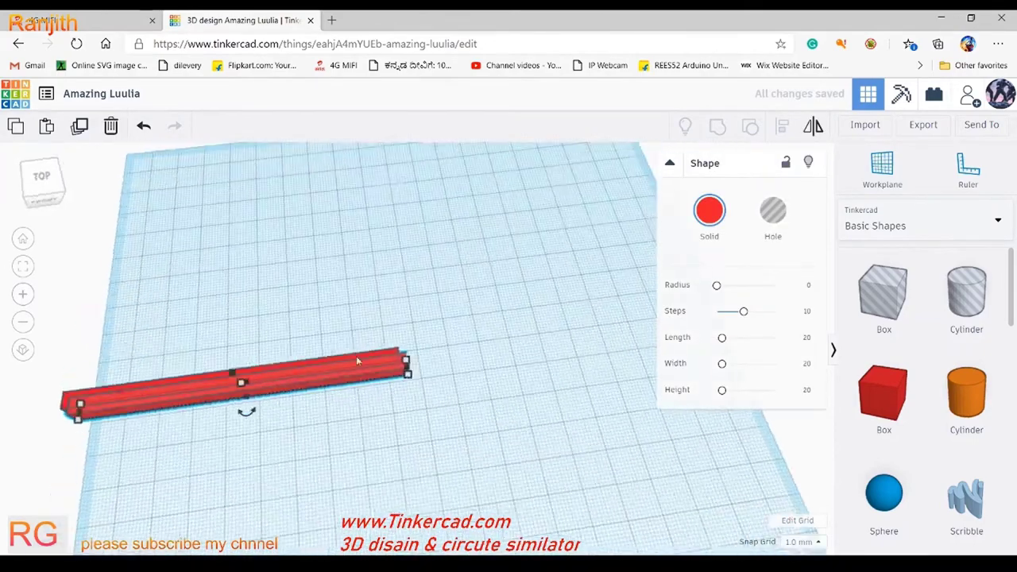
# Step: Rotate a bar copy 90° and centre it across the long bar
pyautogui.moveTo(551, 347); pyautogui.dragTo(447, 297)
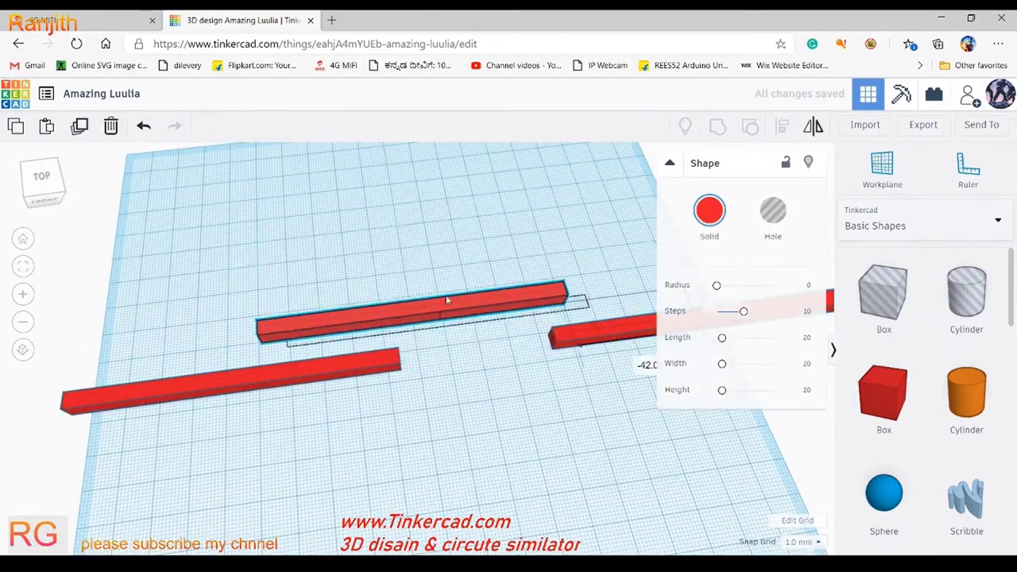
pyautogui.hotkey('ctrl', 'z')
pyautogui.moveTo(347, 301); pyautogui.dragTo(454, 412, button='right')
pyautogui.moveTo(579, 401); pyautogui.dragTo(446, 273)
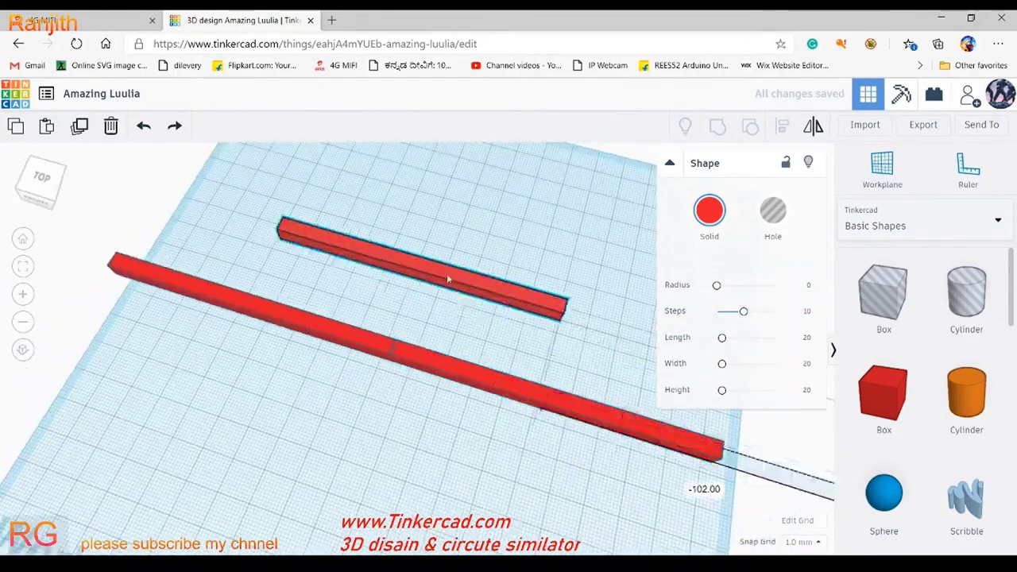
pyautogui.moveTo(572, 316); pyautogui.dragTo(492, 184)
pyautogui.moveTo(444, 262); pyautogui.dragTo(431, 248)
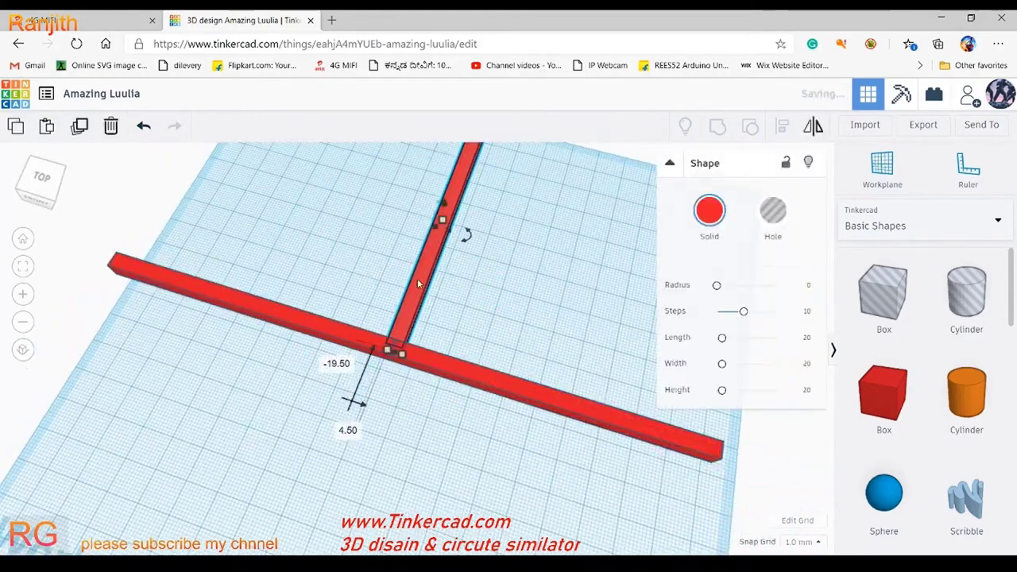
pyautogui.moveTo(405, 341); pyautogui.dragTo(373, 416)
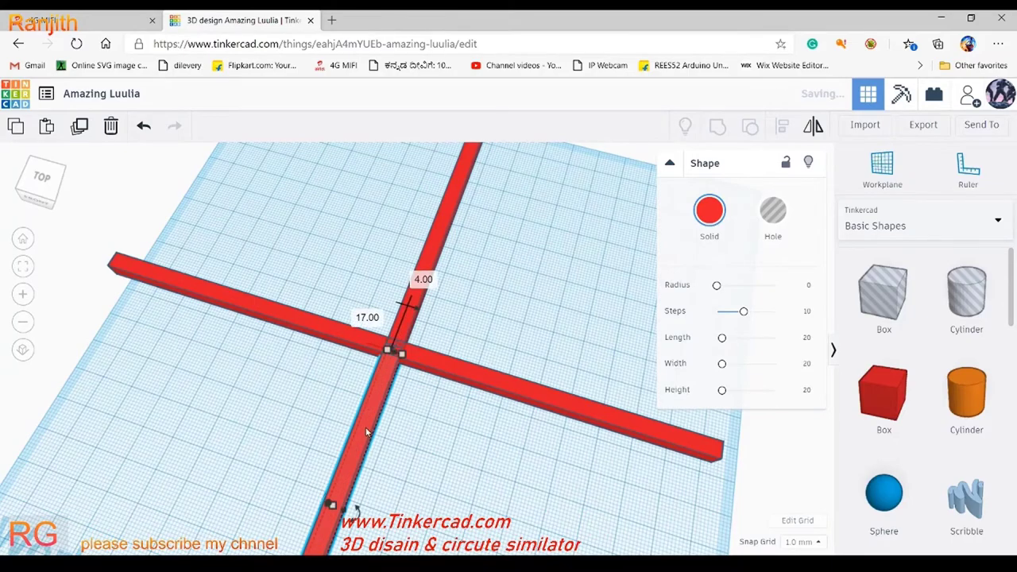
# Step: Select all shapes and shift the whole cross to the workplane centre
pyautogui.hotkey('ctrl', 'a')
pyautogui.moveTo(376, 325)
pyautogui.mouseDown(button='right')
pyautogui.moveTo(465, 411)
pyautogui.moveTo(503, 390)
pyautogui.moveTo(721, 405)
pyautogui.mouseUp(button='right')
pyautogui.moveTo(614, 367); pyautogui.dragTo(50, 403, button='right')
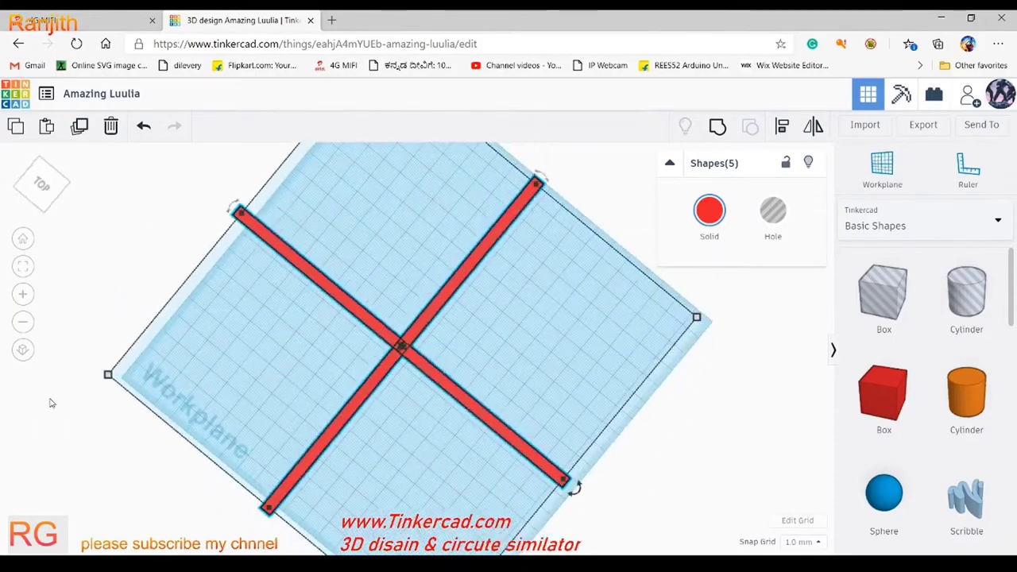
pyautogui.moveTo(423, 390); pyautogui.dragTo(456, 347)
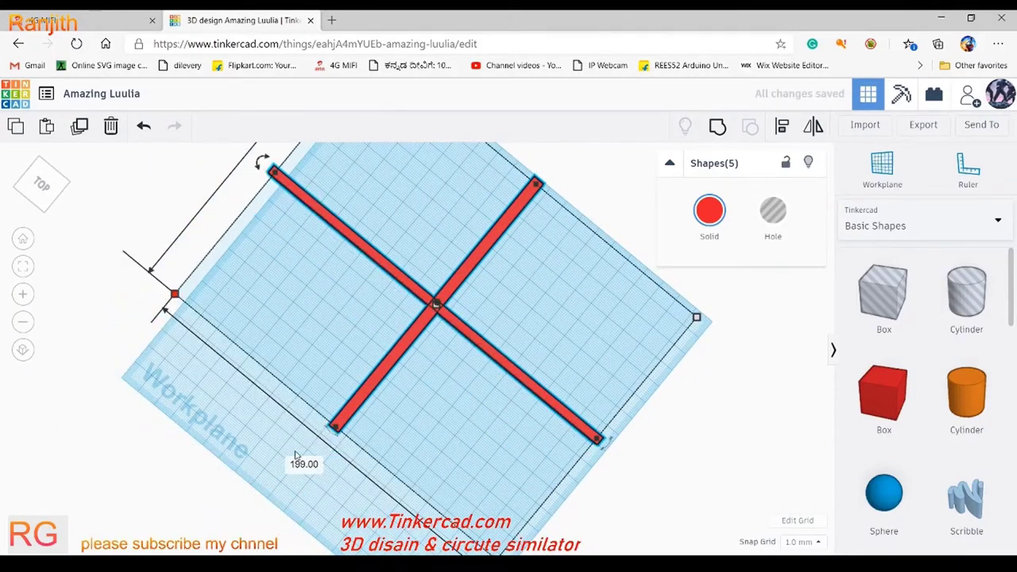
pyautogui.moveTo(295, 454); pyautogui.dragTo(594, 326, button='right')
# Step: Drop an orange cylinder under the near end of one red arm
pyautogui.click(593, 326)
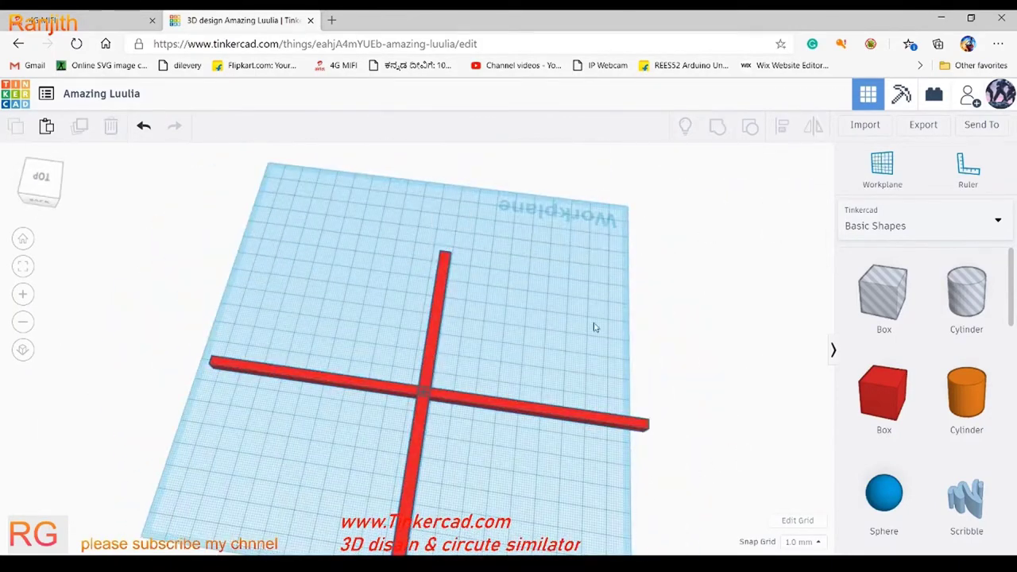
pyautogui.click(539, 404)
pyautogui.hotkey('ctrl', 'a')
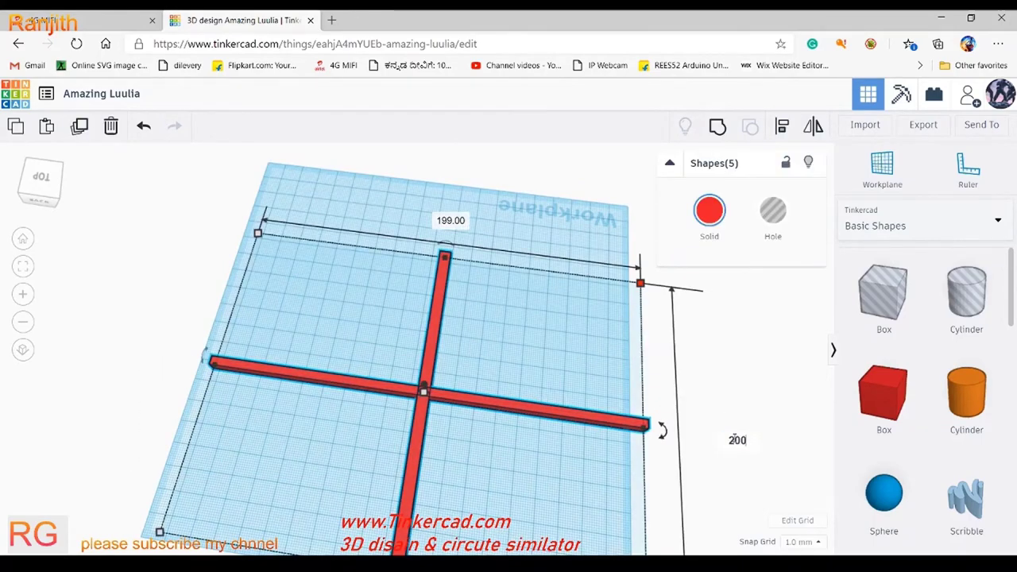
pyautogui.moveTo(734, 436)
pyautogui.mouseDown(button='right')
pyautogui.moveTo(475, 285)
pyautogui.moveTo(334, 359)
pyautogui.moveTo(397, 342)
pyautogui.mouseUp(button='right')
pyautogui.moveTo(965, 397)
pyautogui.mouseDown()
pyautogui.moveTo(249, 362)
pyautogui.moveTo(193, 386)
pyautogui.mouseUp()
pyautogui.moveTo(333, 404); pyautogui.dragTo(190, 449, button='right')
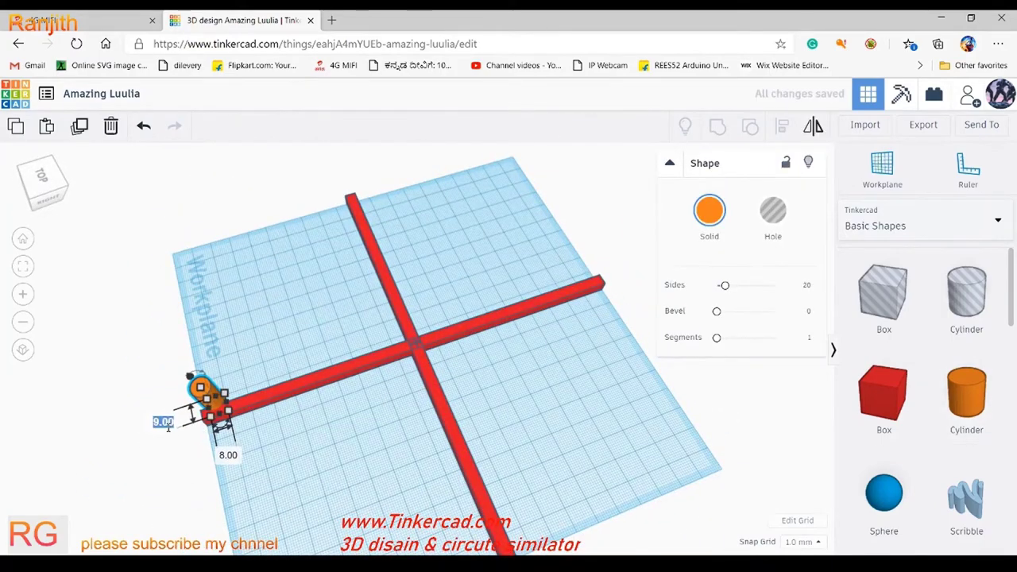
# Step: Undo an accidentally added red box and add the red bar to the selection
pyautogui.moveTo(338, 459); pyautogui.dragTo(447, 425, button='right')
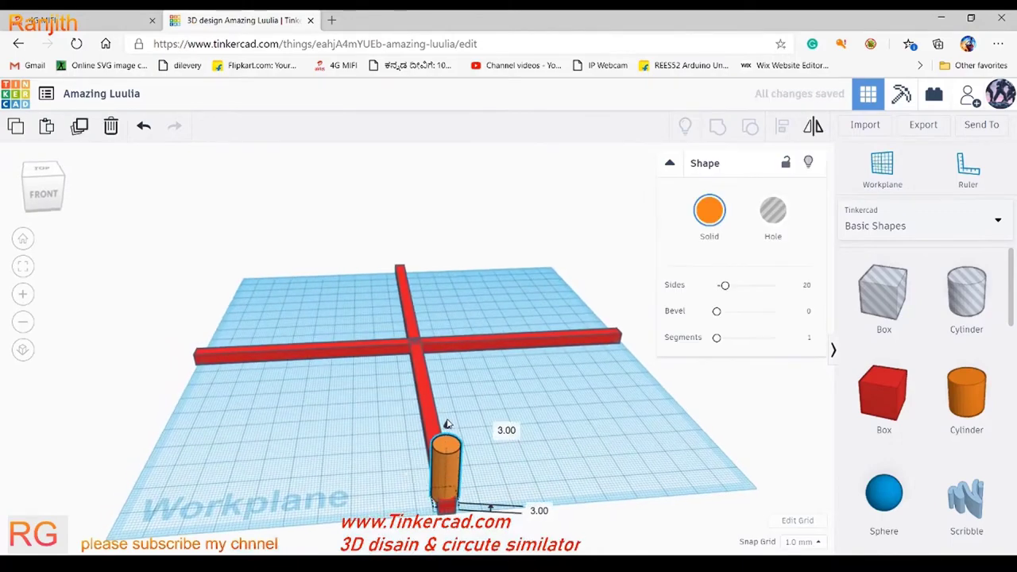
pyautogui.moveTo(450, 468)
pyautogui.mouseDown(button='right')
pyautogui.moveTo(410, 328)
pyautogui.moveTo(415, 468)
pyautogui.mouseUp(button='right')
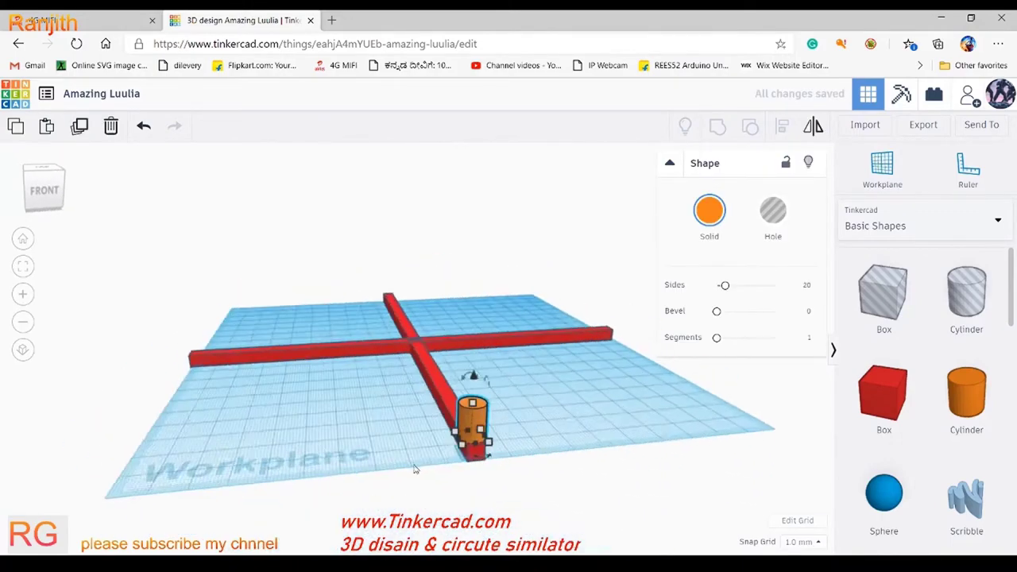
pyautogui.moveTo(882, 391); pyautogui.dragTo(461, 381)
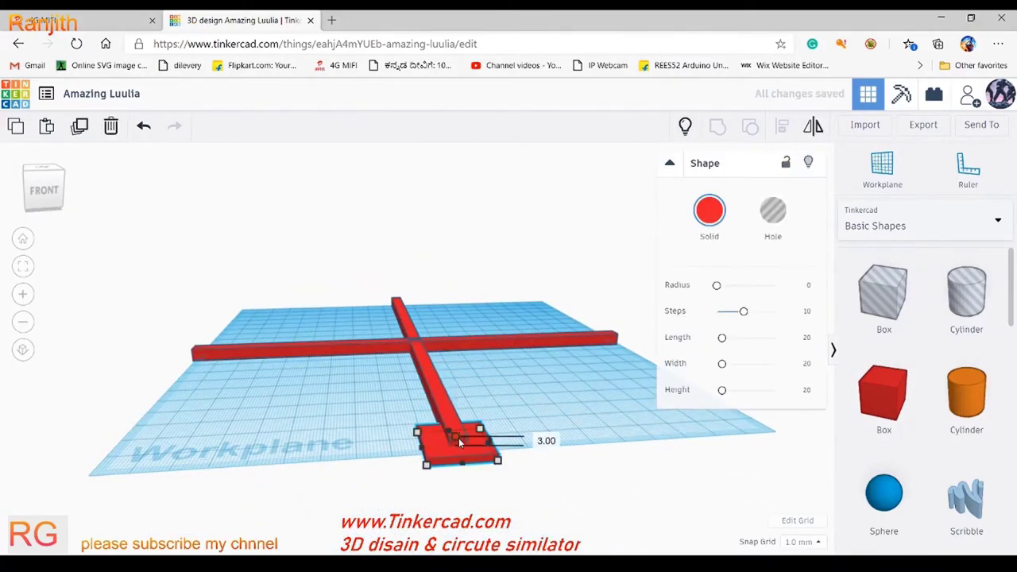
pyautogui.hotkey('ctrl', 'z')
pyautogui.hotkey('ctrl', 'z')
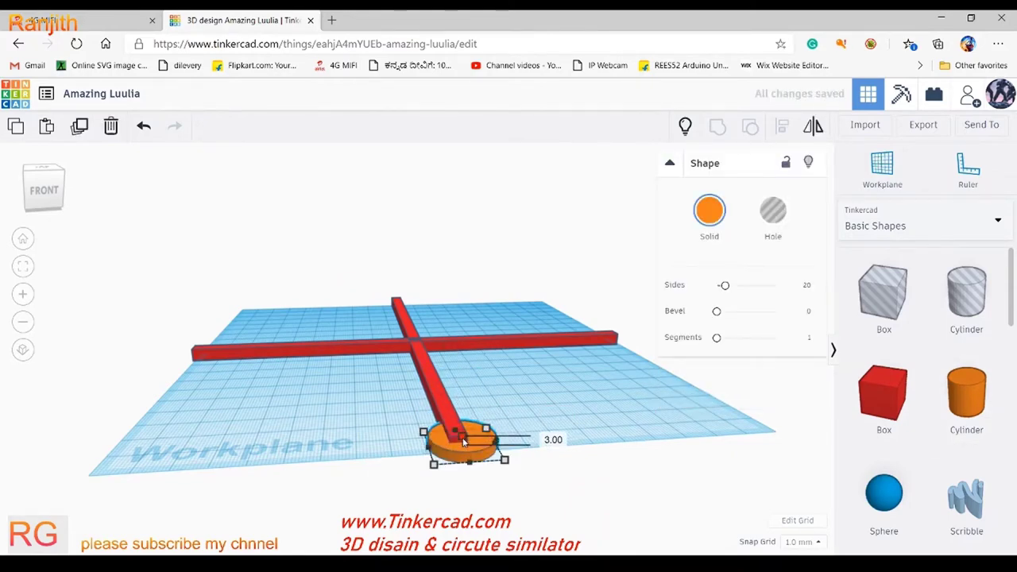
pyautogui.keyDown('shift'); pyautogui.click(454, 421); pyautogui.keyUp('shift')
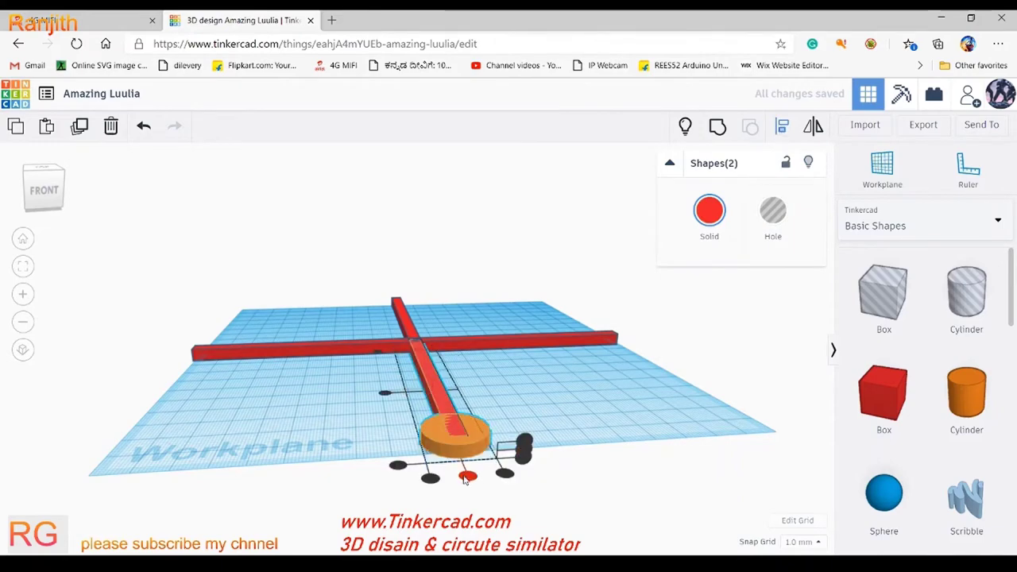
# Step: Duplicate the orange disc and place copies under the remaining three arm ends
pyautogui.moveTo(466, 479); pyautogui.dragTo(311, 483, button='right')
pyautogui.click(311, 483)
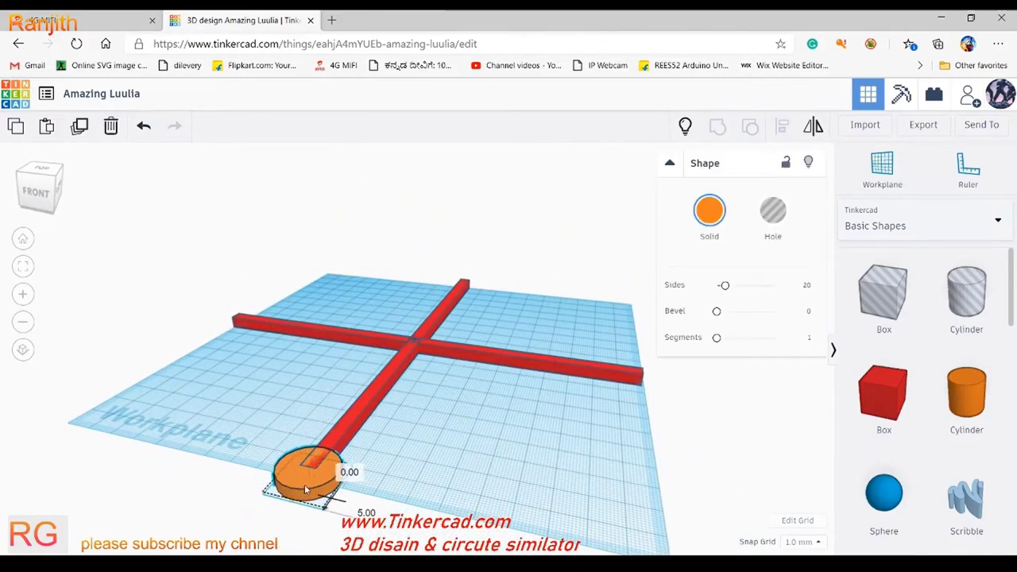
pyautogui.moveTo(464, 447)
pyautogui.mouseDown(button='right')
pyautogui.moveTo(302, 358)
pyautogui.moveTo(648, 331)
pyautogui.mouseUp(button='right')
pyautogui.keyDown('shift'); pyautogui.click(307, 352); pyautogui.keyUp('shift')
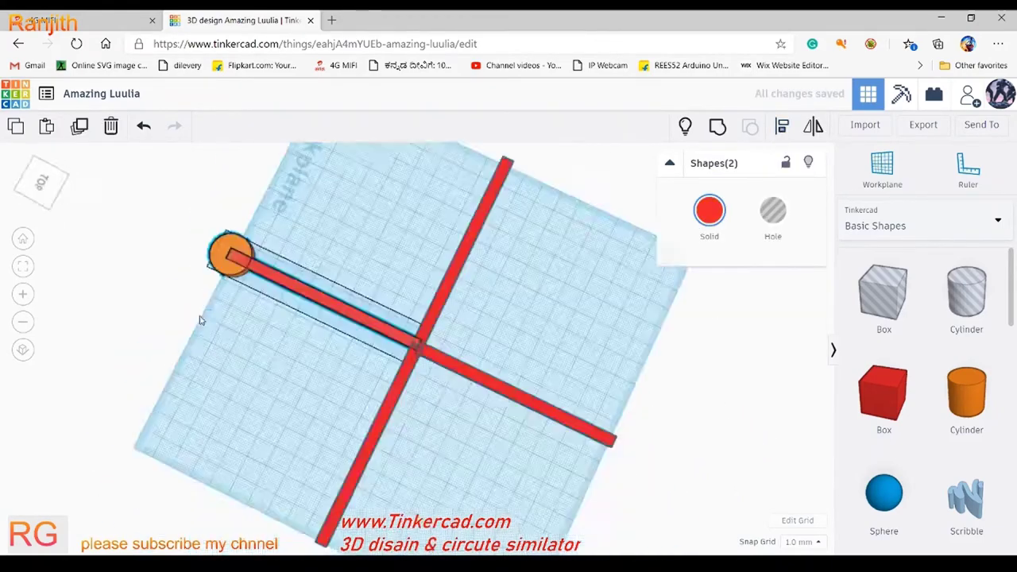
pyautogui.click(600, 269)
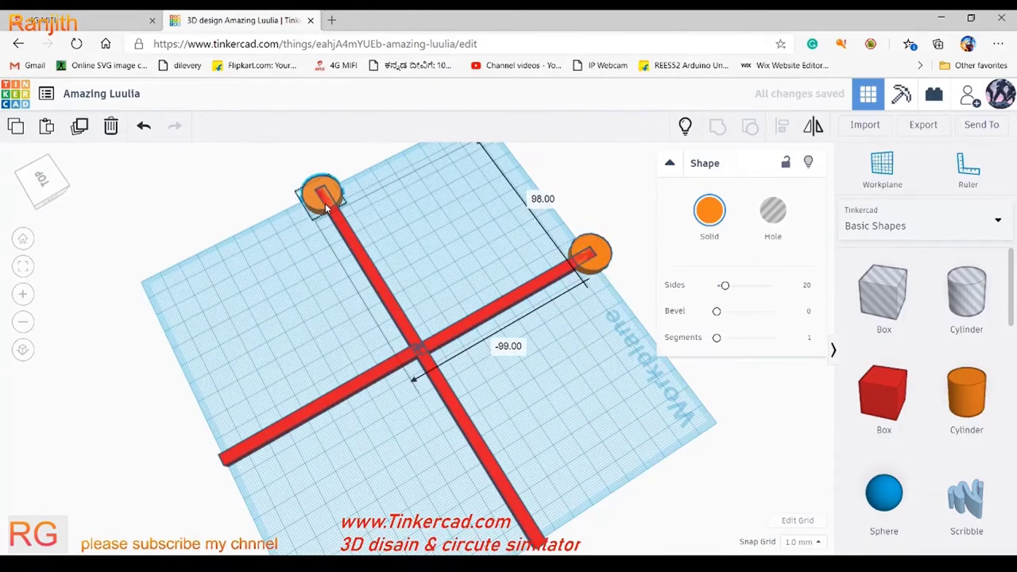
pyautogui.moveTo(323, 205)
pyautogui.mouseDown(button='right')
pyautogui.moveTo(268, 304)
pyautogui.moveTo(164, 234)
pyautogui.mouseUp(button='right')
pyautogui.moveTo(163, 234)
pyautogui.mouseDown()
pyautogui.moveTo(302, 415)
pyautogui.moveTo(509, 464)
pyautogui.mouseUp()
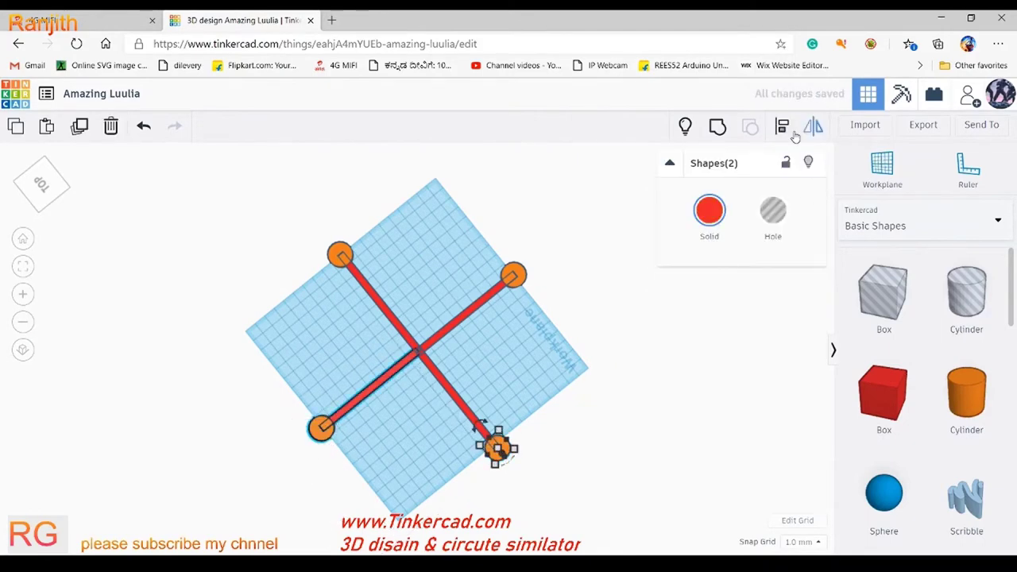
pyautogui.moveTo(794, 137); pyautogui.dragTo(442, 450, button='right')
pyautogui.moveTo(531, 457)
pyautogui.mouseDown(button='right')
pyautogui.moveTo(477, 413)
pyautogui.moveTo(610, 367)
pyautogui.moveTo(420, 476)
pyautogui.moveTo(586, 381)
pyautogui.moveTo(370, 297)
pyautogui.moveTo(492, 387)
pyautogui.mouseUp(button='right')
pyautogui.click(434, 467)
# Step: Try a Radius on the vertical red bar, then return it to 0 for square edges
pyautogui.click(401, 390)
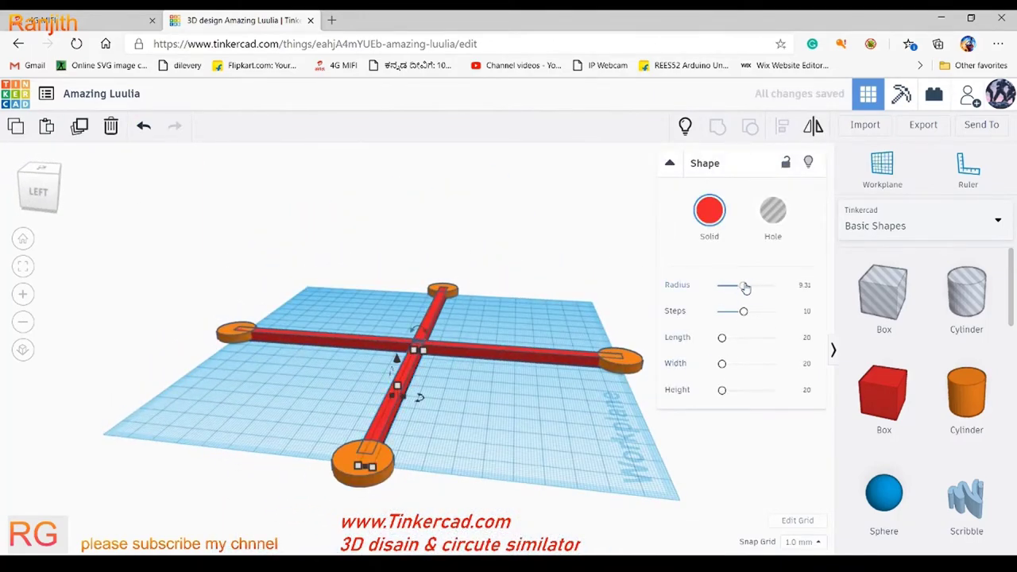
pyautogui.moveTo(745, 288); pyautogui.dragTo(742, 289, button='right')
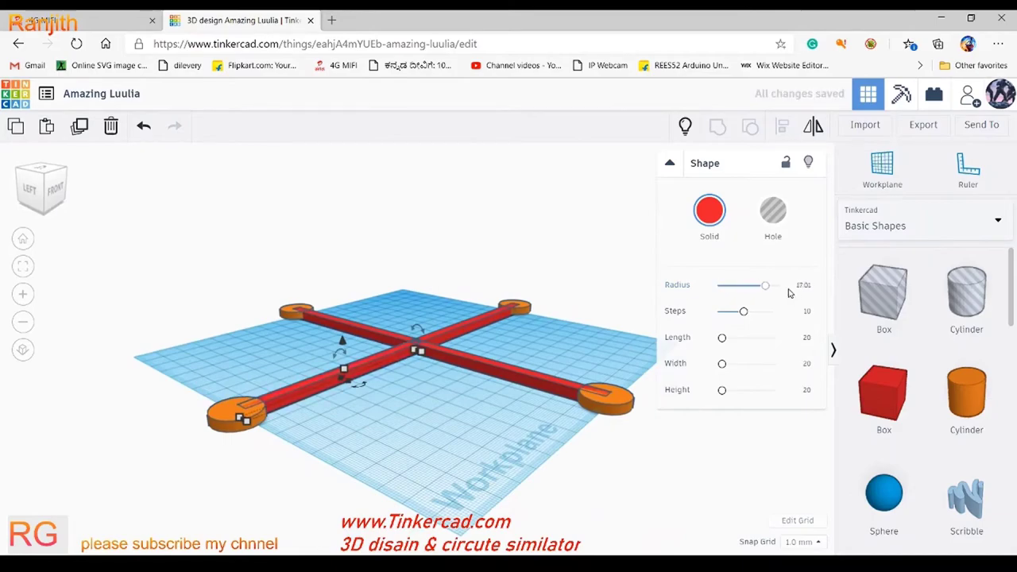
pyautogui.moveTo(764, 285); pyautogui.dragTo(715, 286)
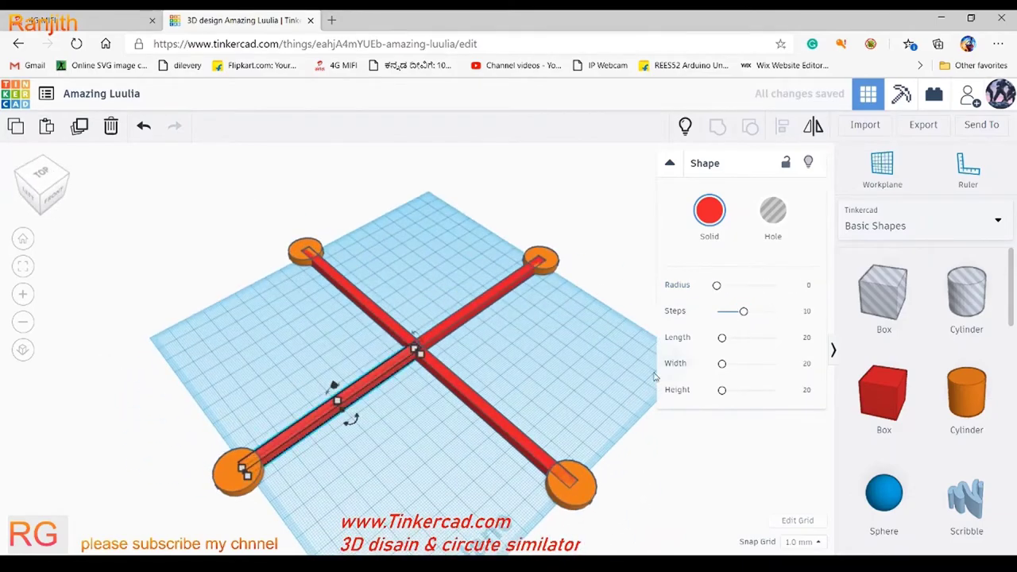
pyautogui.scroll(4, 408, 362)
pyautogui.scroll(2, 408, 362)
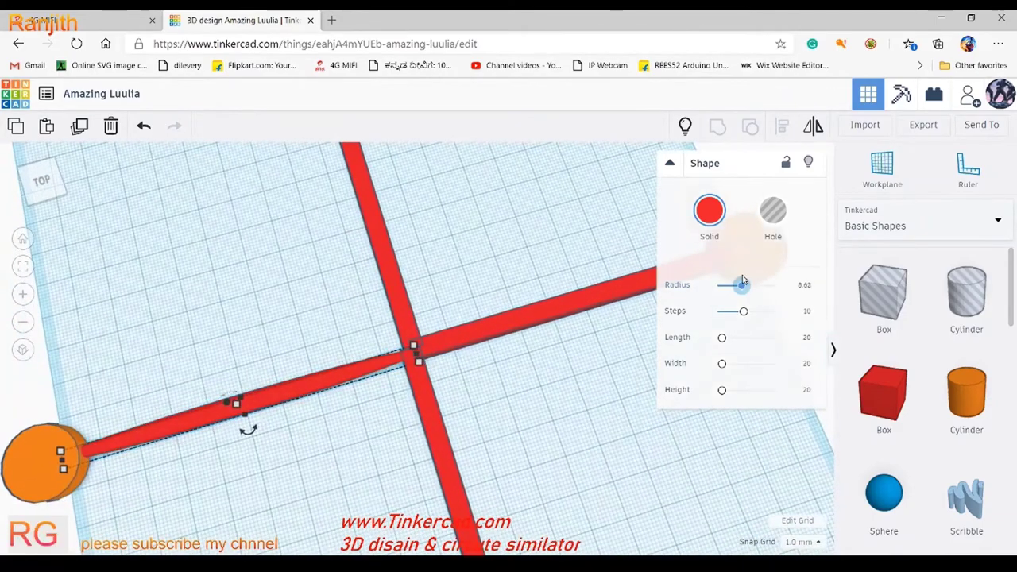
pyautogui.scroll(-4, 408, 362)
pyautogui.moveTo(408, 361); pyautogui.dragTo(477, 328, button='right')
pyautogui.moveTo(731, 285); pyautogui.dragTo(716, 285)
pyautogui.moveTo(261, 429); pyautogui.dragTo(477, 333, button='right')
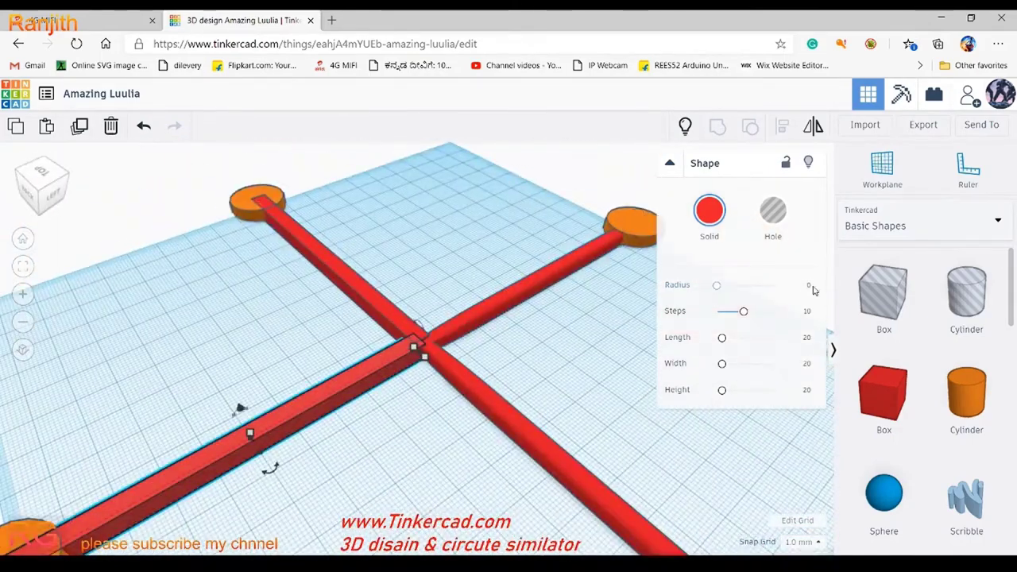
# Step: Round the edges of the upper-left arm bar with the Radius setting
pyautogui.click(381, 367)
pyautogui.click(341, 270)
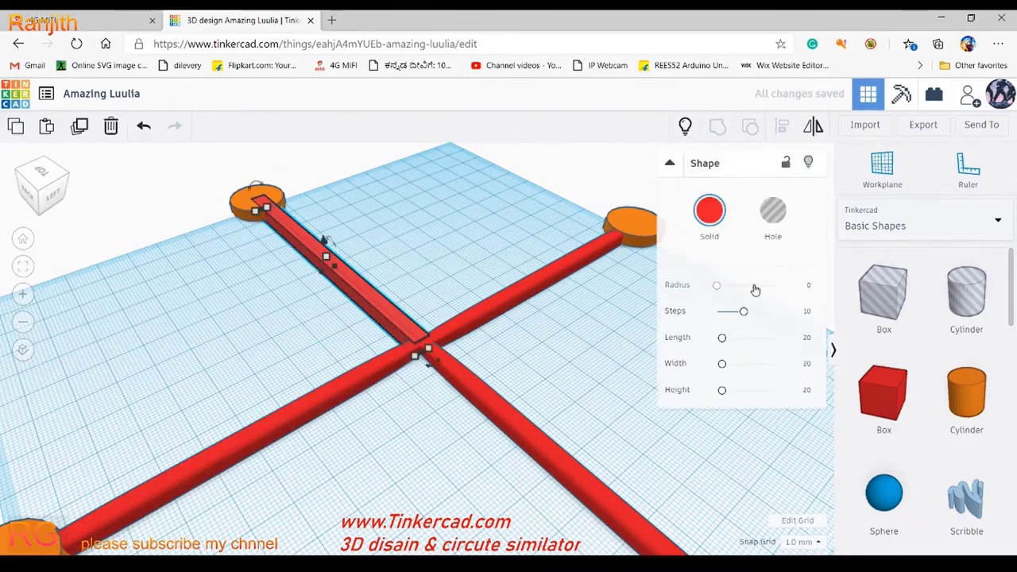
pyautogui.write('5')
pyautogui.press('Return')
pyautogui.moveTo(510, 344); pyautogui.dragTo(222, 336, button='right')
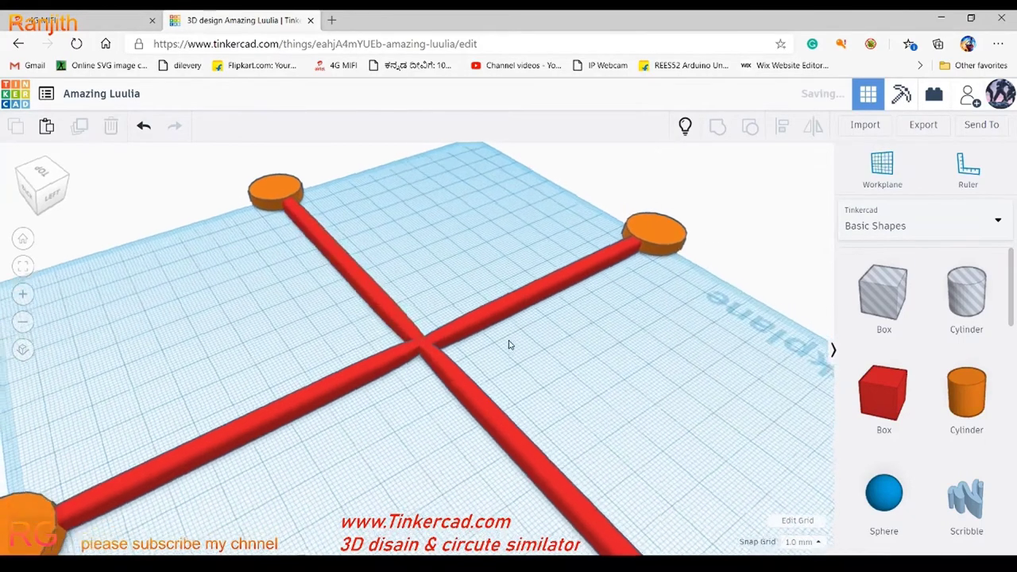
pyautogui.click(540, 420)
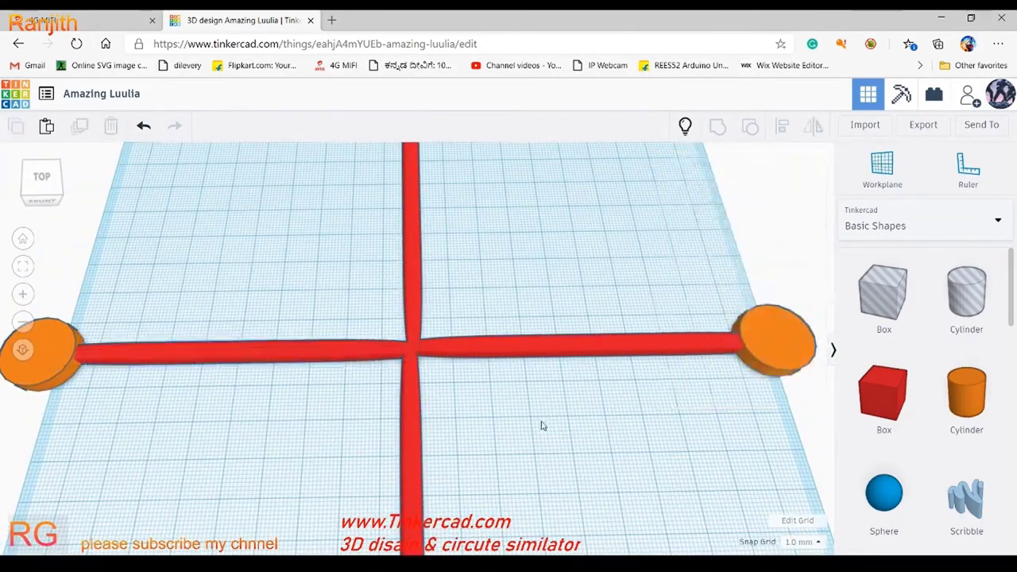
pyautogui.moveTo(540, 420); pyautogui.dragTo(453, 416, button='right')
# Step: Delete the bottom and vertical arm bars, then undo and fit the design in view
pyautogui.click(428, 394)
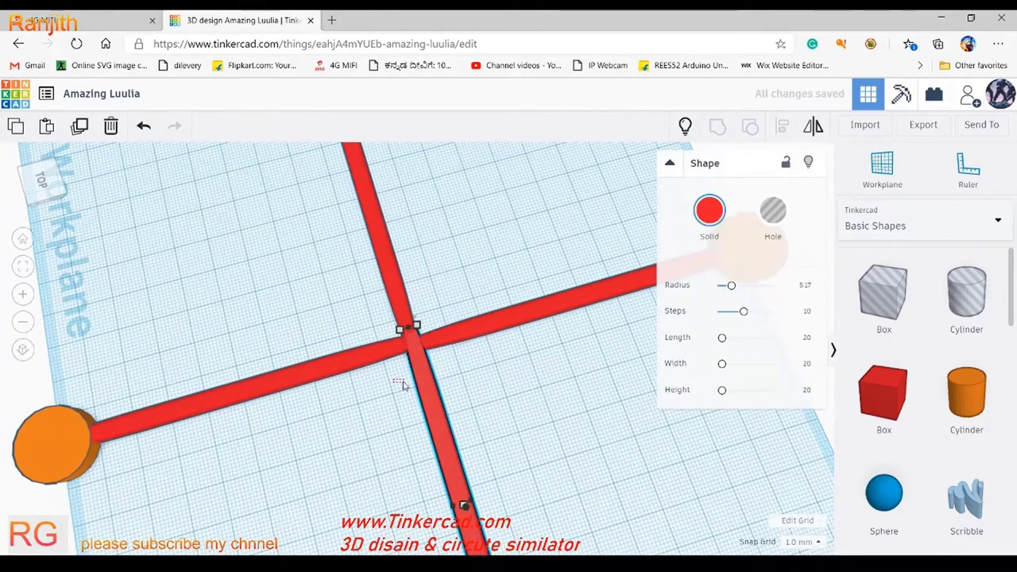
pyautogui.press('Delete')
pyautogui.hotkey('ctrl', 'a')
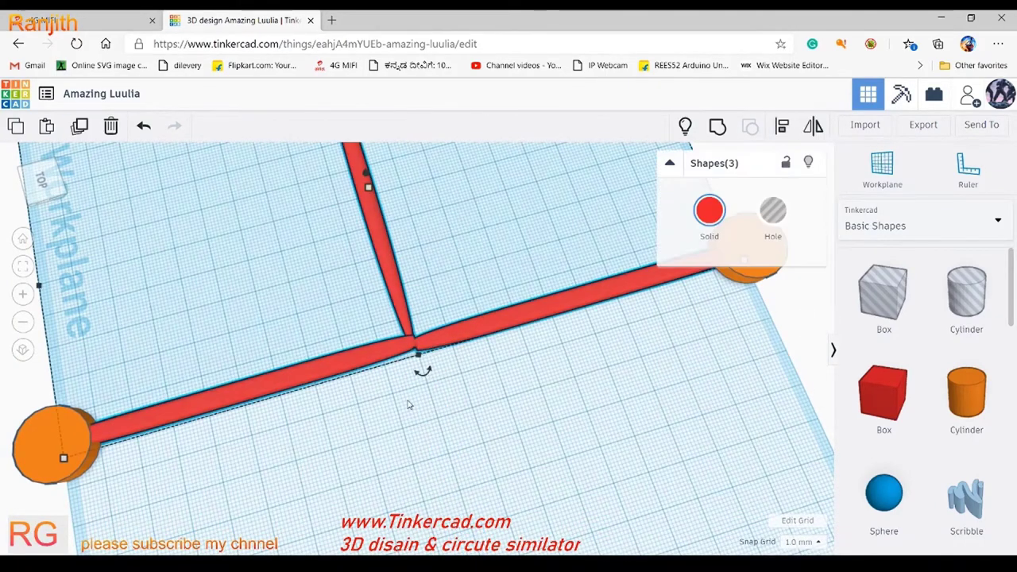
pyautogui.click(445, 397)
pyautogui.click(382, 246)
pyautogui.press('Delete')
pyautogui.hotkey('ctrl', 'a')
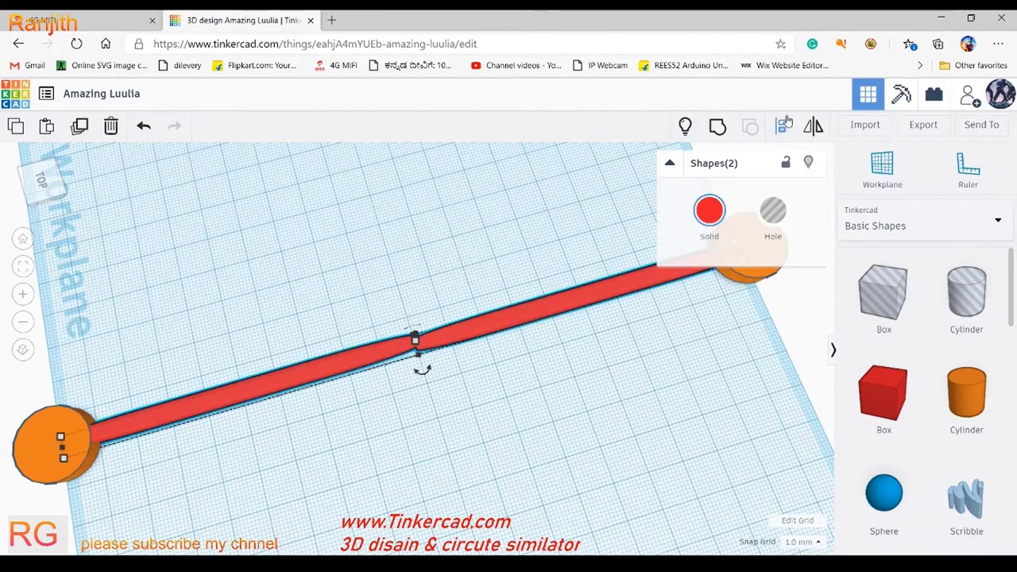
pyautogui.click(167, 466)
pyautogui.hotkey('ctrl', 'a')
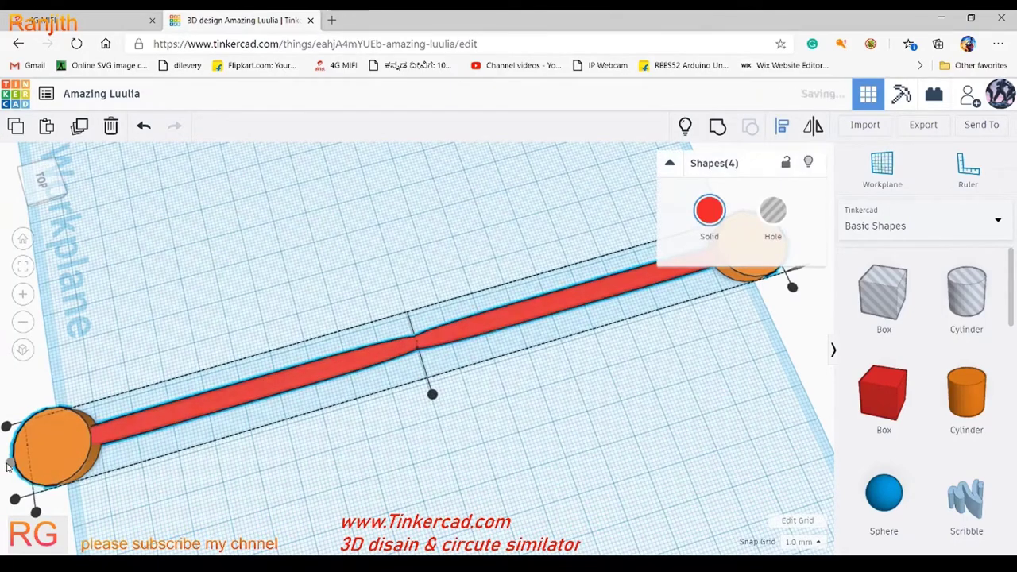
pyautogui.click(518, 427)
pyautogui.hotkey('ctrl', 'z')
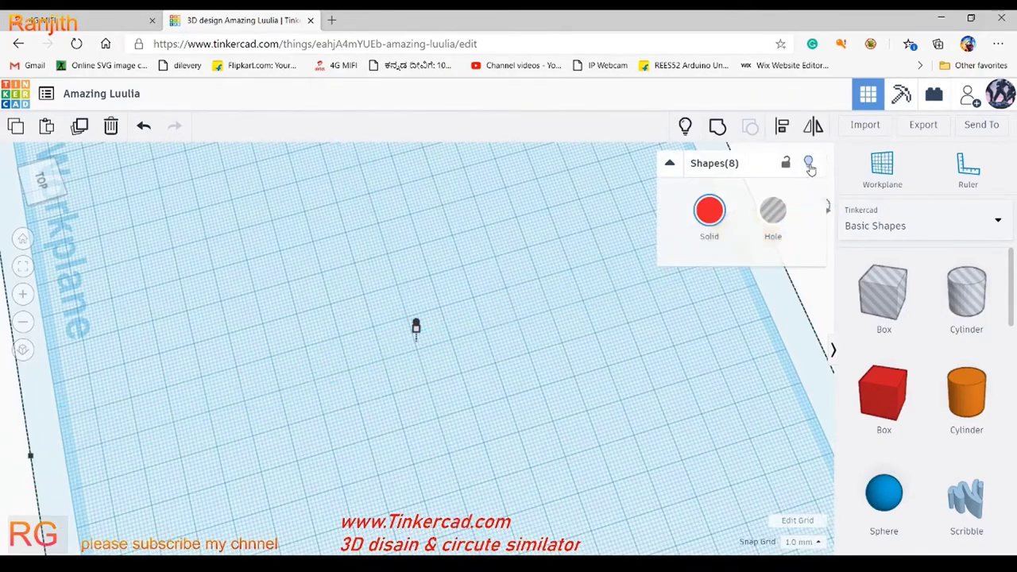
pyautogui.press('f')
# Step: Delete an arm bar, a disc and the left arm, then undo to restore the full cross
pyautogui.click(282, 274)
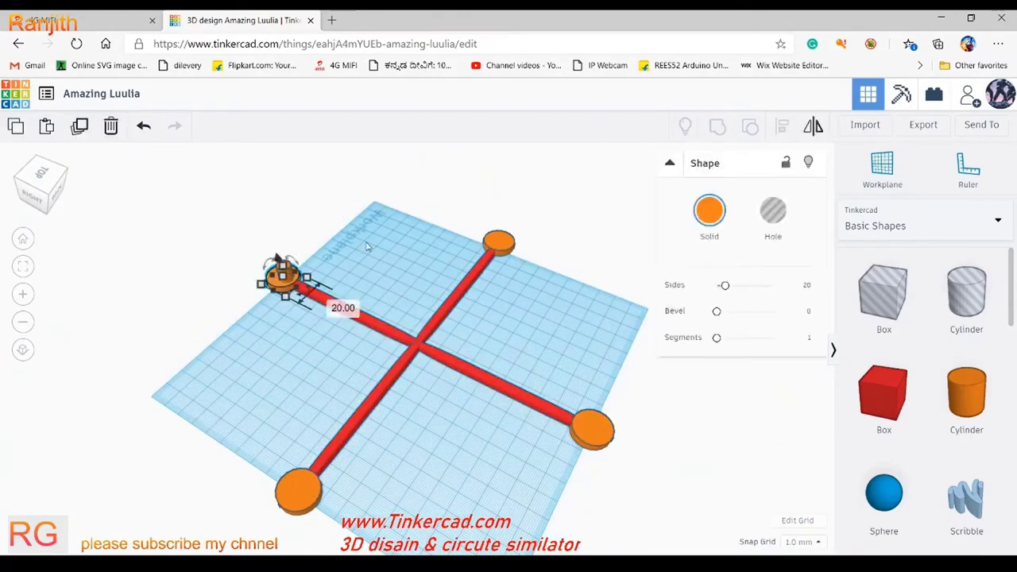
pyautogui.moveTo(411, 262); pyautogui.dragTo(347, 408, button='right')
pyautogui.click(390, 426)
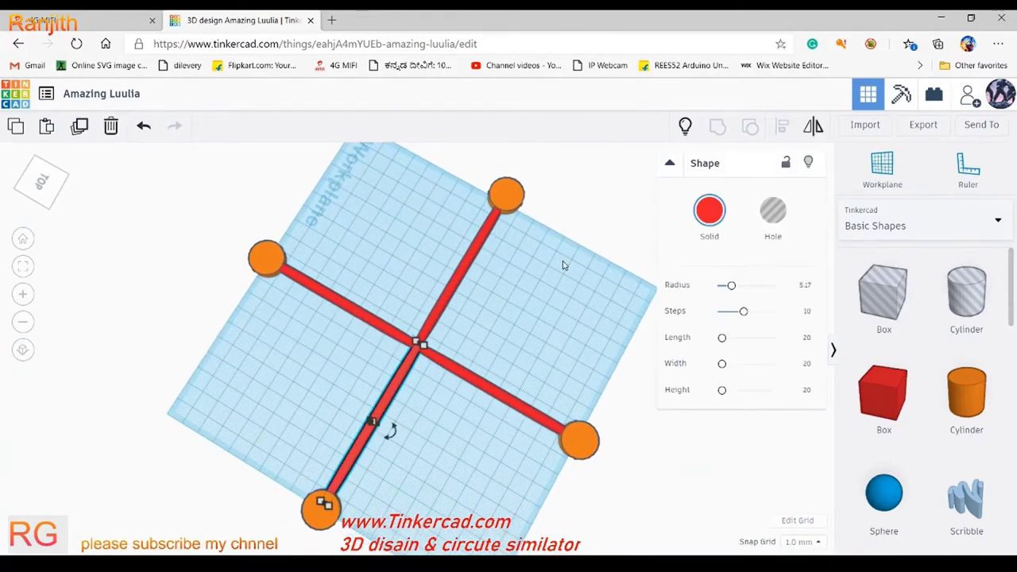
pyautogui.click(497, 390)
pyautogui.press('Delete')
pyautogui.click(579, 438)
pyautogui.press('Delete')
pyautogui.moveTo(238, 231); pyautogui.dragTo(433, 369)
pyautogui.press('Delete')
pyautogui.hotkey('ctrl', 'a')
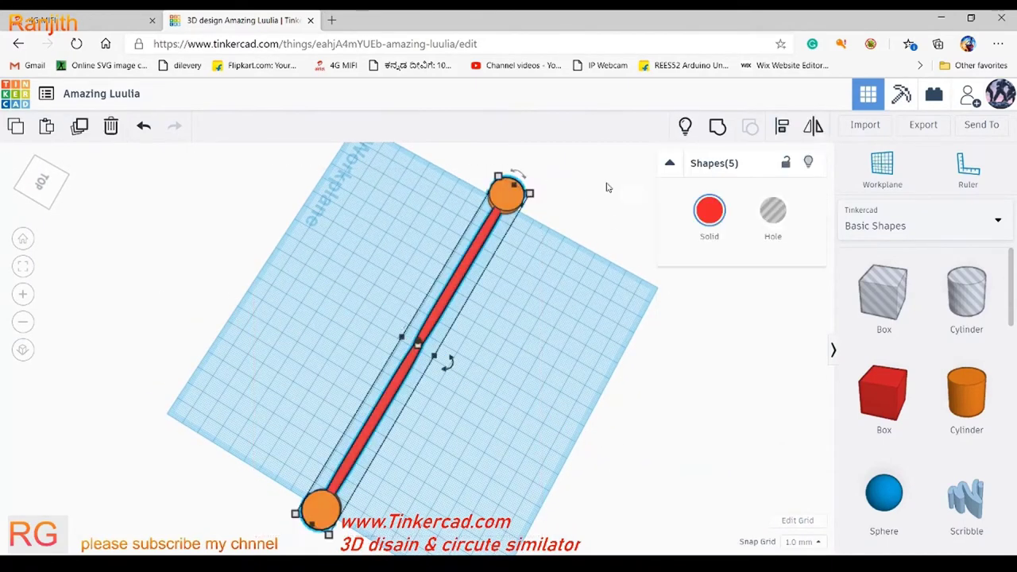
pyautogui.hotkey('ctrl', 'z')
pyautogui.hotkey('ctrl', 'z')
pyautogui.hotkey('ctrl', 'z')
pyautogui.moveTo(392, 471); pyautogui.dragTo(278, 388, button='right')
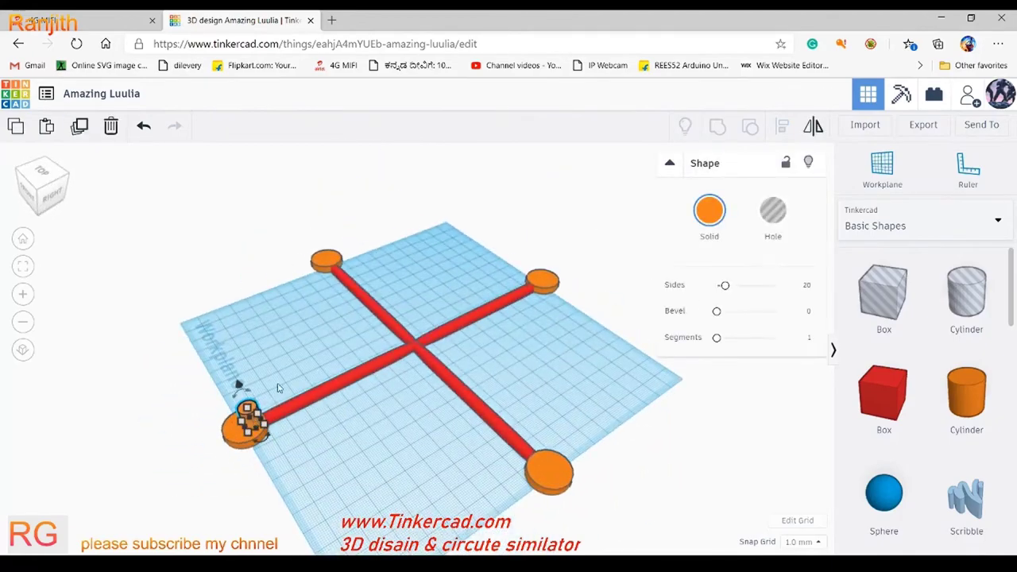
# Step: Colour the small motor cylinder on the front disc red
pyautogui.moveTo(247, 424); pyautogui.dragTo(23, 294, button='right')
pyautogui.click(22, 294)
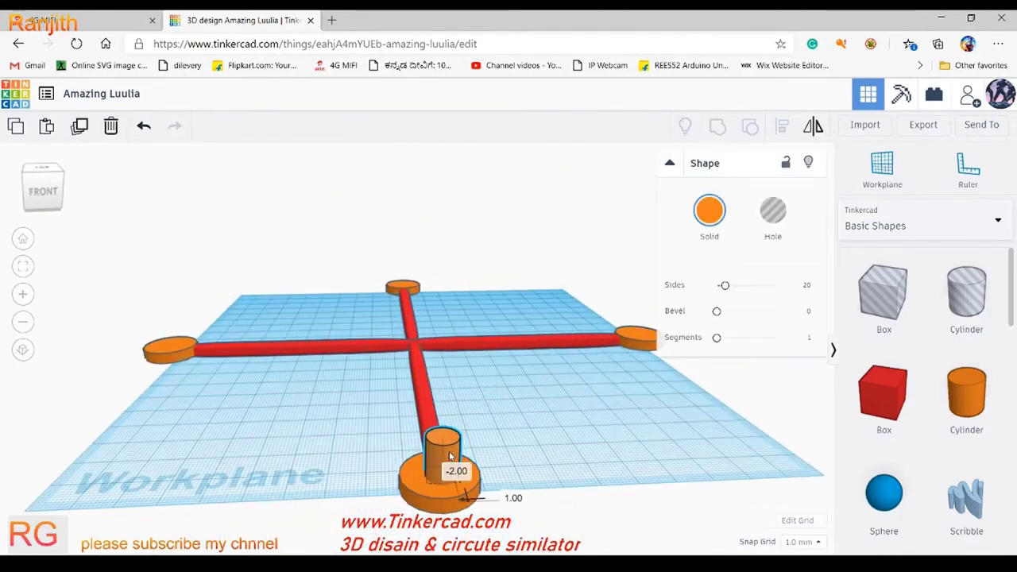
pyautogui.moveTo(449, 456)
pyautogui.mouseDown(button='right')
pyautogui.moveTo(672, 483)
pyautogui.moveTo(256, 472)
pyautogui.mouseUp(button='right')
pyautogui.click(709, 210)
pyautogui.click(694, 328)
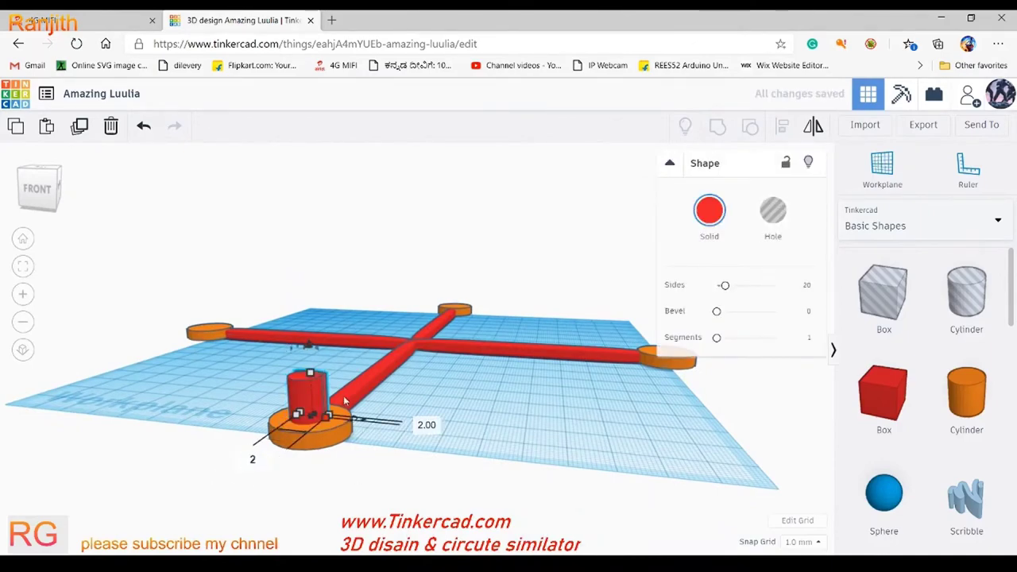
pyautogui.moveTo(284, 391); pyautogui.dragTo(647, 391, button='right')
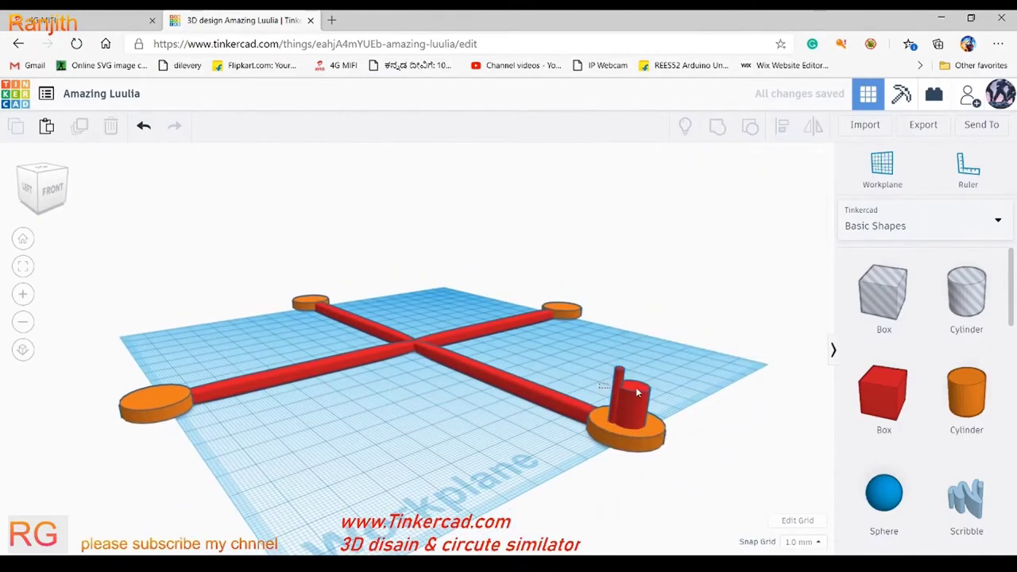
pyautogui.moveTo(606, 439)
pyautogui.mouseDown(button='right')
pyautogui.moveTo(680, 453)
pyautogui.moveTo(492, 493)
pyautogui.moveTo(334, 389)
pyautogui.mouseUp(button='right')
pyautogui.moveTo(299, 355)
pyautogui.mouseDown(button='right')
pyautogui.moveTo(415, 416)
pyautogui.moveTo(616, 401)
pyautogui.mouseUp(button='right')
# Step: Group the red cylinder with its orange disc and copy the motor onto other arm discs
pyautogui.keyDown('shift'); pyautogui.click(616, 401); pyautogui.keyUp('shift')
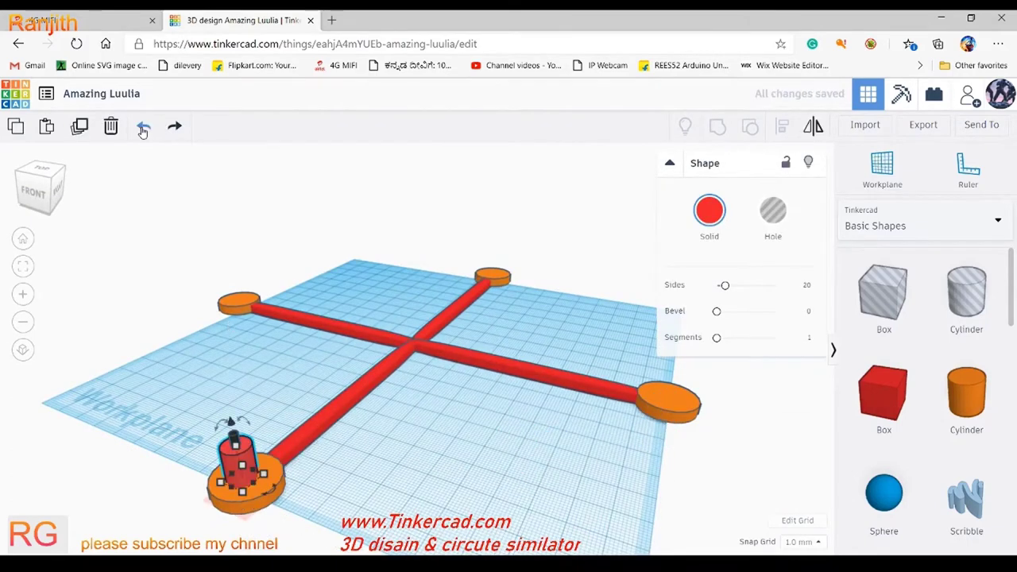
pyautogui.hotkey('ctrl', 'g')
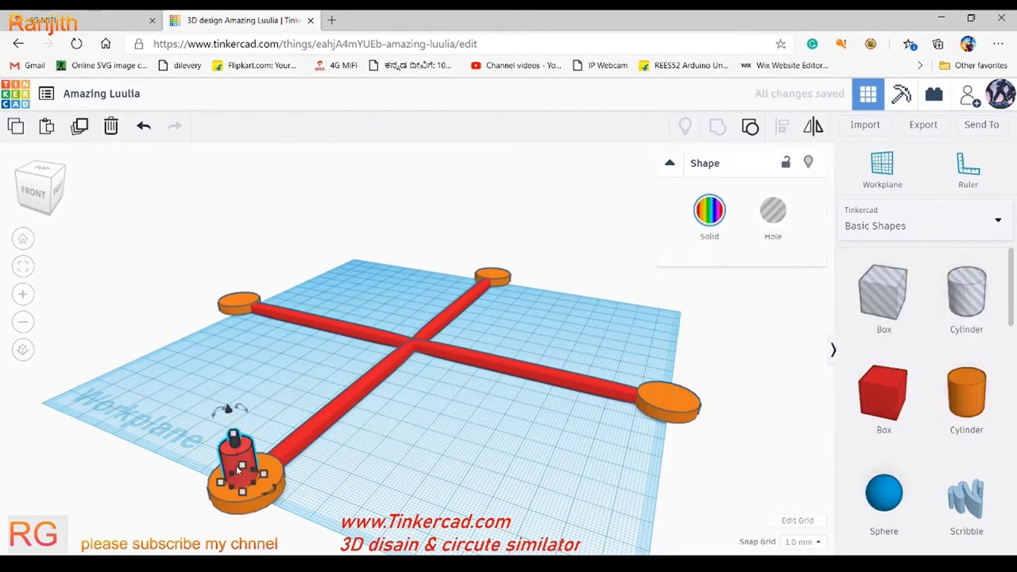
pyautogui.moveTo(241, 454); pyautogui.dragTo(715, 406)
pyautogui.moveTo(691, 386); pyautogui.dragTo(256, 419, button='right')
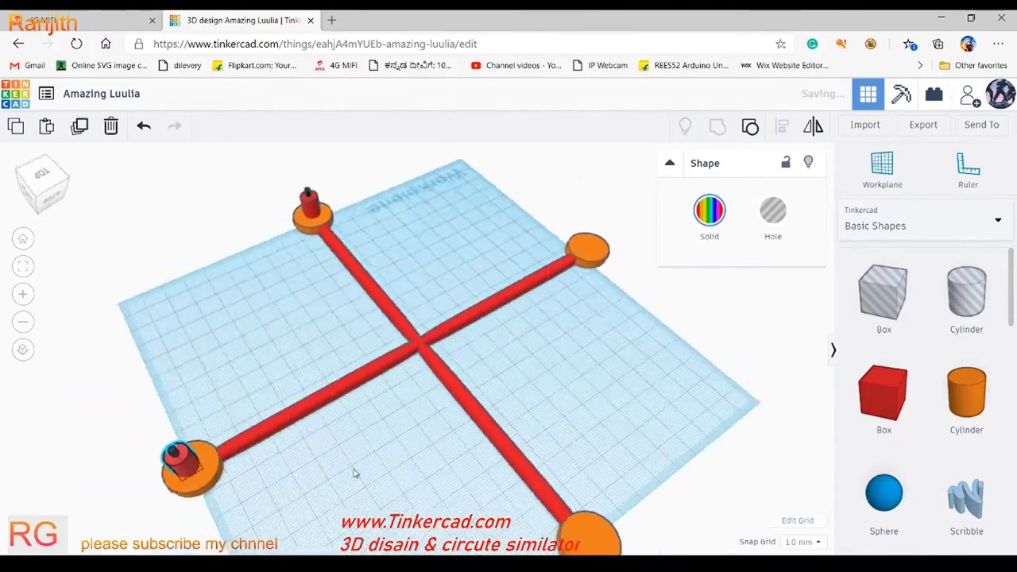
pyautogui.moveTo(177, 443); pyautogui.dragTo(612, 240)
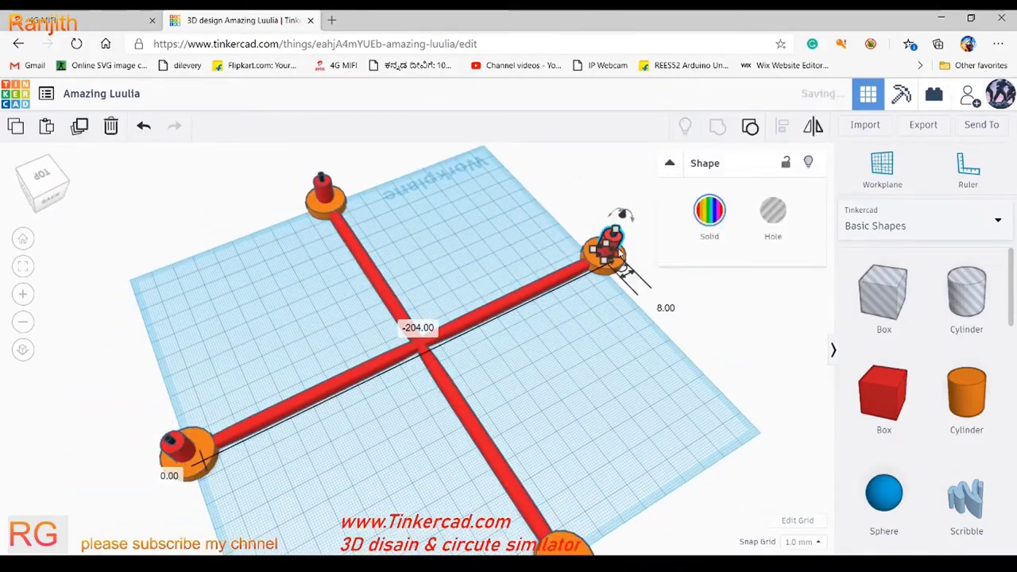
pyautogui.click(616, 248)
# Step: Place a red box at the centre of the cross as the hub and check it from several angles
pyautogui.click(672, 495)
pyautogui.moveTo(672, 495)
pyautogui.mouseDown(button='right')
pyautogui.moveTo(323, 435)
pyautogui.moveTo(386, 507)
pyautogui.moveTo(460, 438)
pyautogui.mouseUp(button='right')
pyautogui.moveTo(882, 393); pyautogui.dragTo(421, 329)
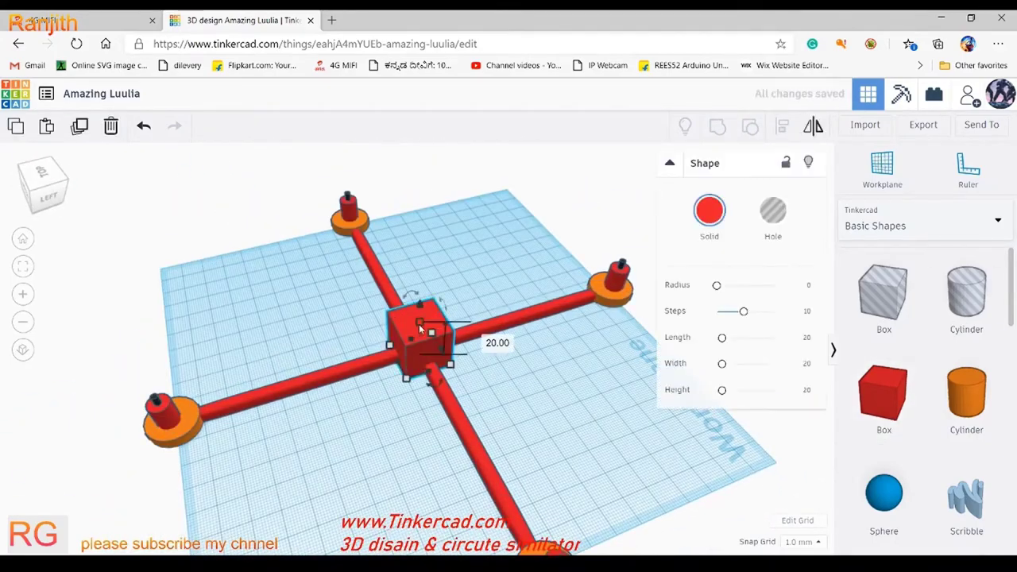
pyautogui.moveTo(422, 350); pyautogui.dragTo(453, 378, button='right')
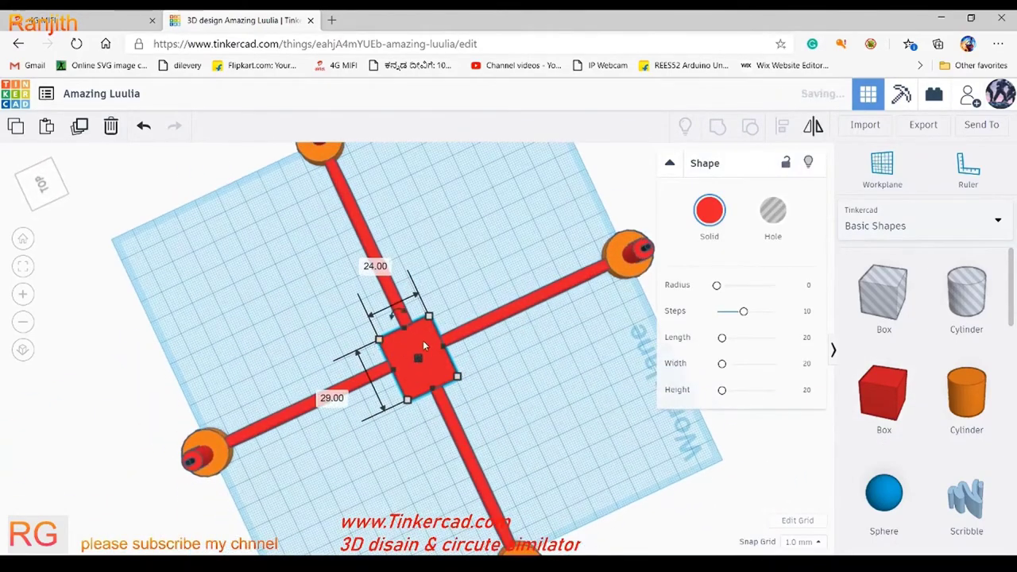
pyautogui.moveTo(656, 324)
pyautogui.mouseDown(button='right')
pyautogui.moveTo(596, 254)
pyautogui.moveTo(492, 386)
pyautogui.moveTo(422, 325)
pyautogui.moveTo(328, 514)
pyautogui.moveTo(753, 413)
pyautogui.mouseUp(button='right')
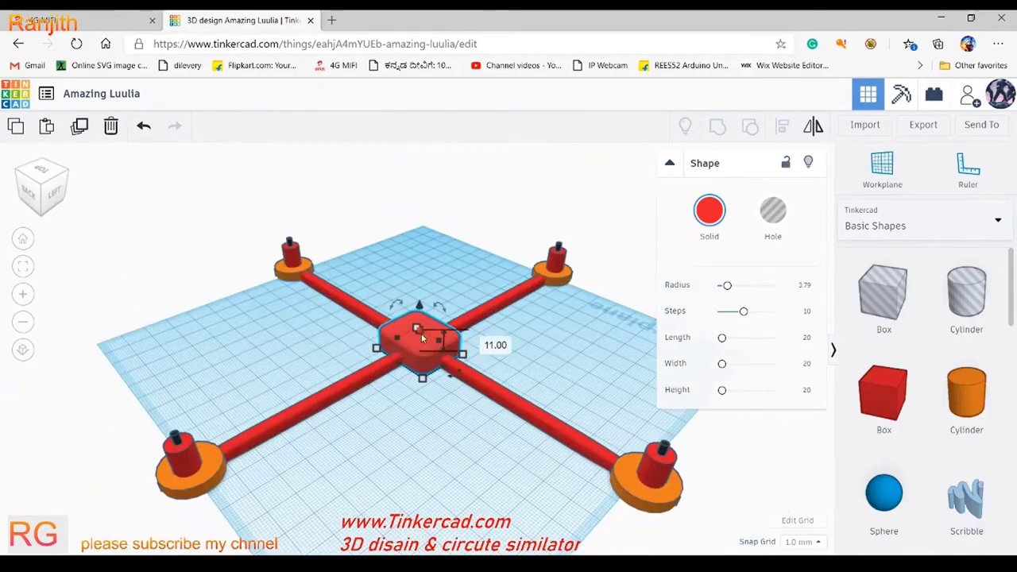
# Step: Add a new box, flatten it to 4.00 height and round its edges
pyautogui.click(330, 480)
pyautogui.moveTo(330, 479); pyautogui.dragTo(636, 484, button='right')
pyautogui.moveTo(545, 230); pyautogui.dragTo(520, 370)
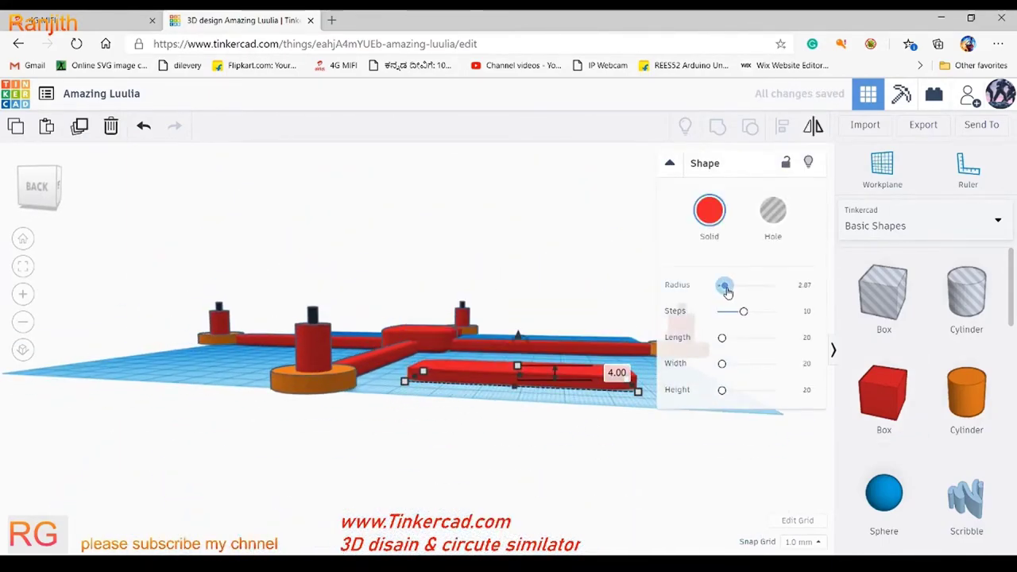
pyautogui.moveTo(722, 286); pyautogui.dragTo(728, 286)
pyautogui.moveTo(729, 293)
pyautogui.mouseDown(button='right')
pyautogui.moveTo(409, 390)
pyautogui.moveTo(280, 456)
pyautogui.moveTo(499, 490)
pyautogui.mouseUp(button='right')
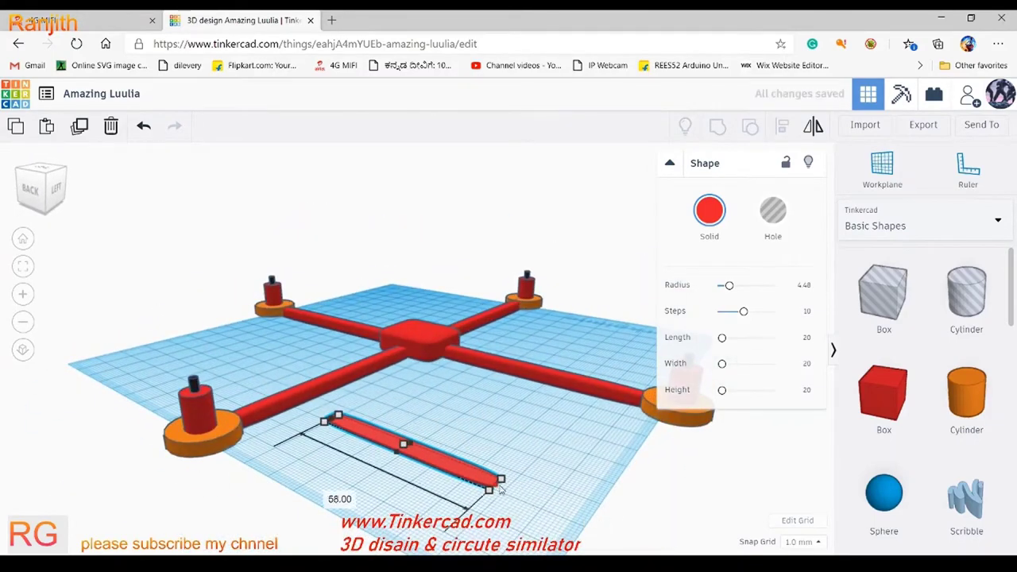
# Step: Add an orange cylinder beside the long bar and shorten it to 6.00 height
pyautogui.moveTo(860, 432); pyautogui.dragTo(500, 433)
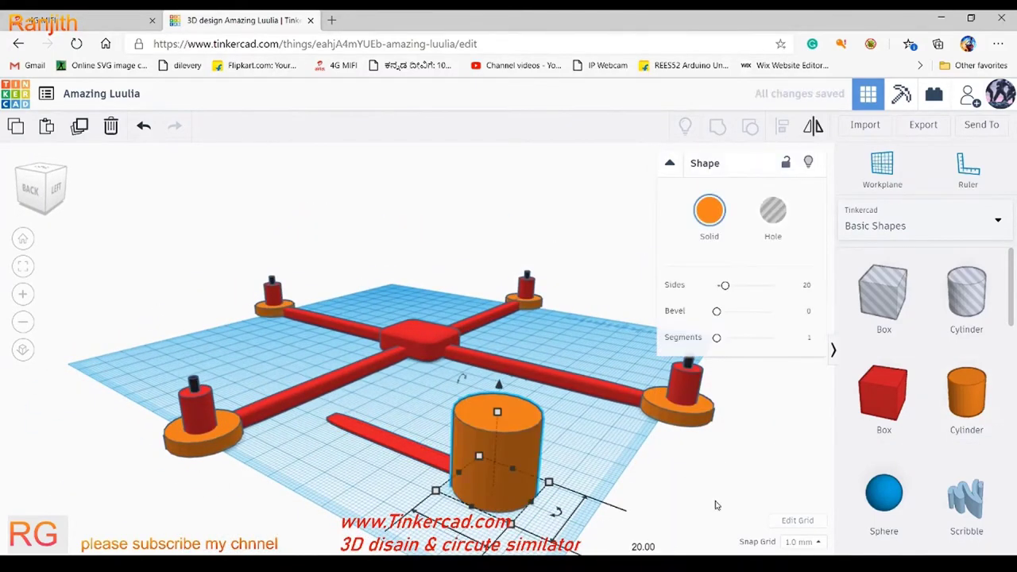
pyautogui.scroll(-2, 586, 387)
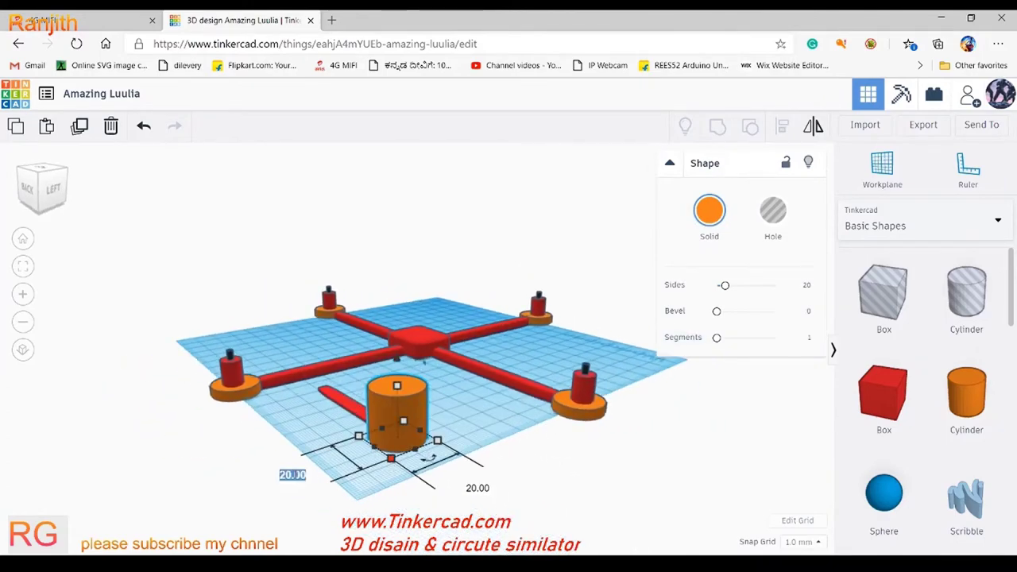
pyautogui.moveTo(456, 483); pyautogui.dragTo(528, 477, button='right')
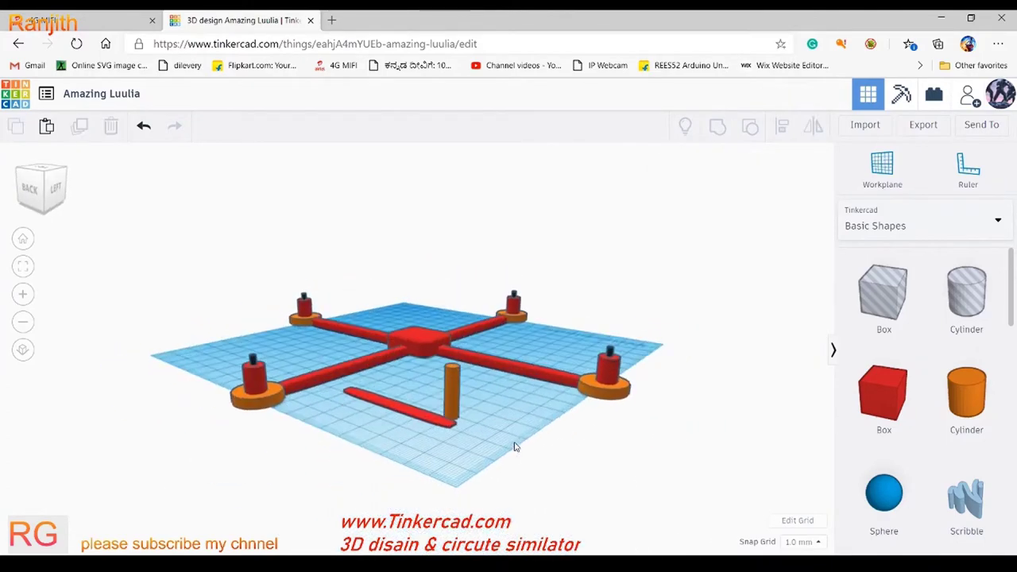
pyautogui.click(481, 415)
pyautogui.scroll(2, 646, 415)
pyautogui.moveTo(649, 398); pyautogui.dragTo(645, 460)
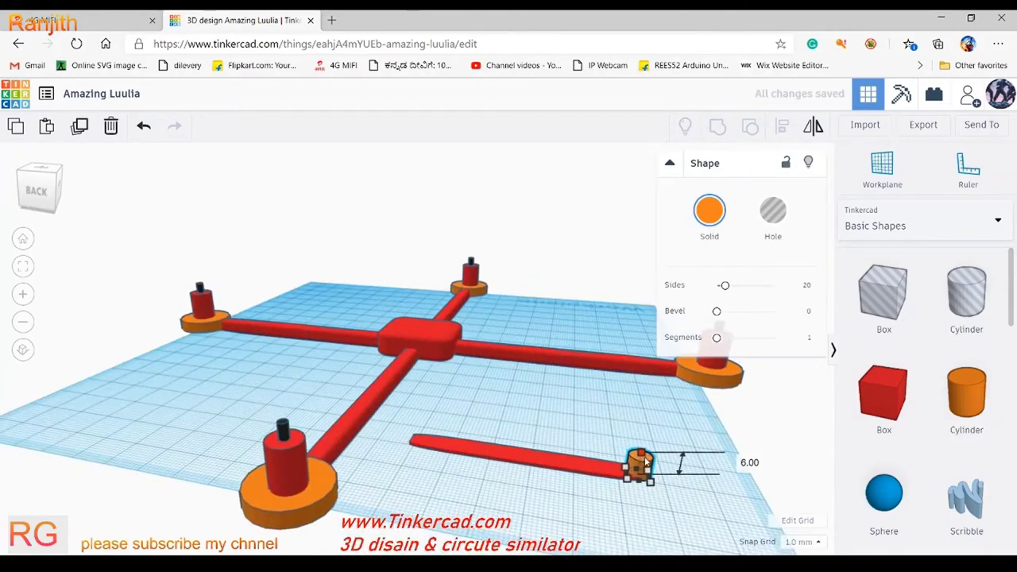
# Step: Rotate the long red propeller bar to 180° and select all three propeller parts
pyautogui.click(522, 445)
pyautogui.moveTo(522, 426); pyautogui.dragTo(524, 417)
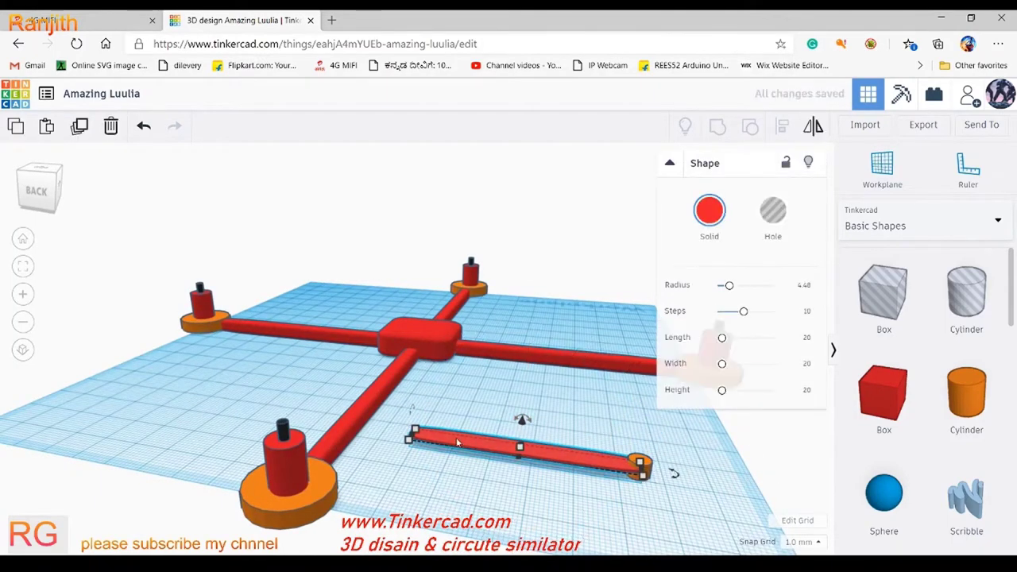
pyautogui.moveTo(672, 472); pyautogui.dragTo(621, 512, button='right')
pyautogui.moveTo(622, 534); pyautogui.dragTo(372, 461)
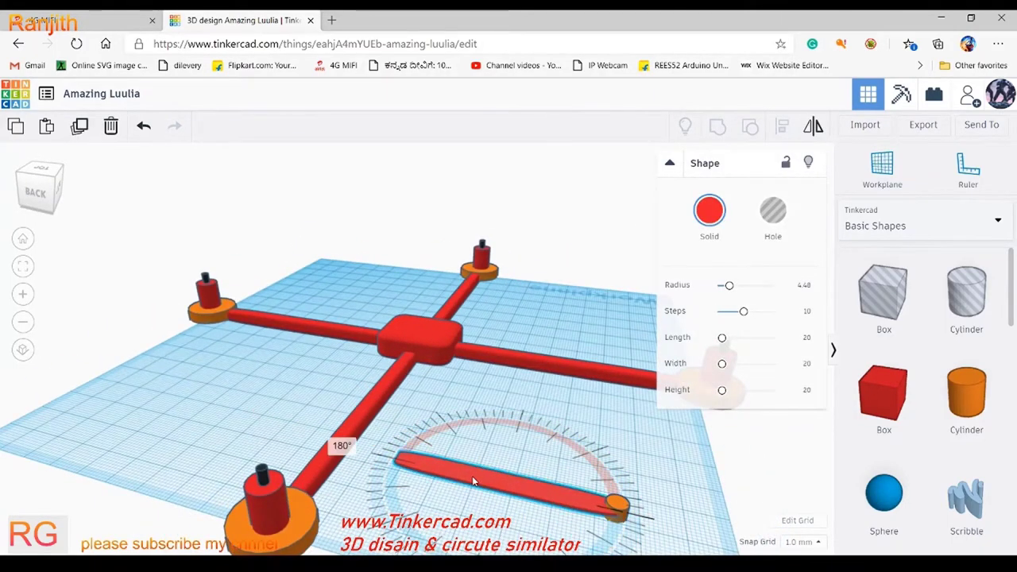
pyautogui.moveTo(256, 410); pyautogui.dragTo(262, 414)
pyautogui.keyDown('shift'); pyautogui.click(612, 500); pyautogui.keyUp('shift')
pyautogui.moveTo(612, 500); pyautogui.dragTo(340, 489, button='right')
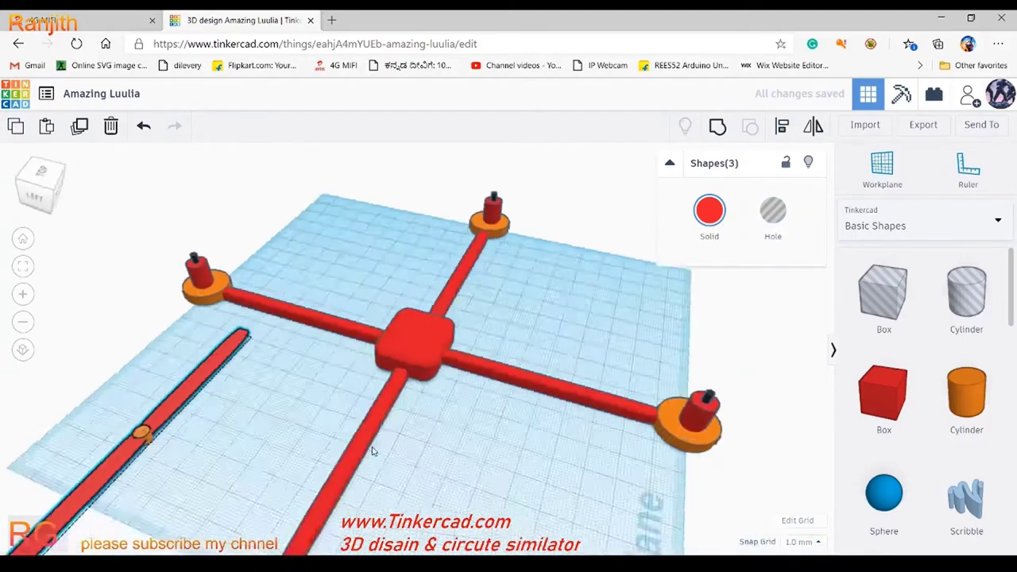
# Step: Select the three propeller parts and recolour them dark grey from the Presets palette
pyautogui.moveTo(586, 423); pyautogui.dragTo(564, 413, button='right')
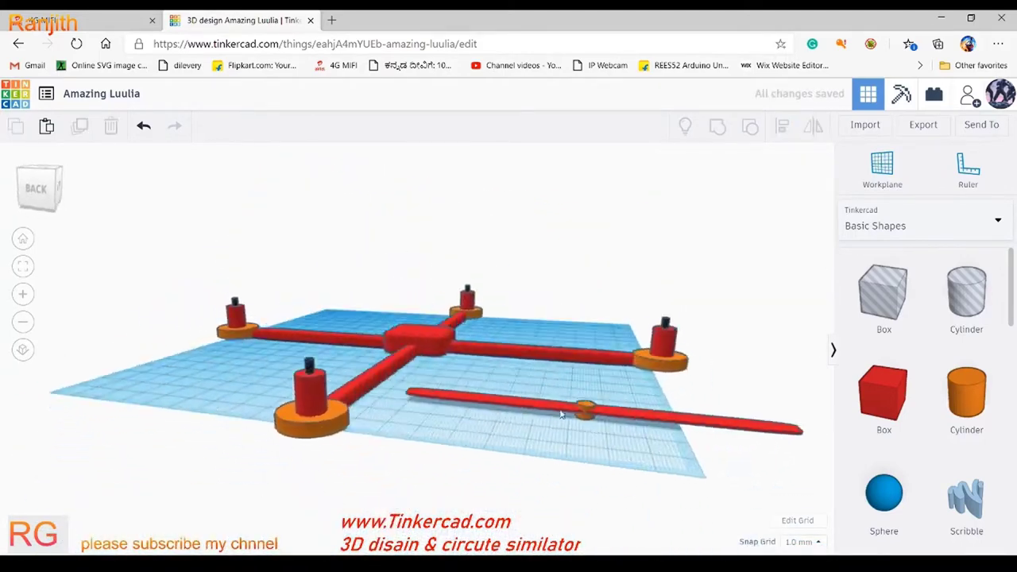
pyautogui.click(533, 447)
pyautogui.moveTo(533, 447); pyautogui.dragTo(556, 429, button='right')
pyautogui.click(576, 449)
pyautogui.click(445, 492)
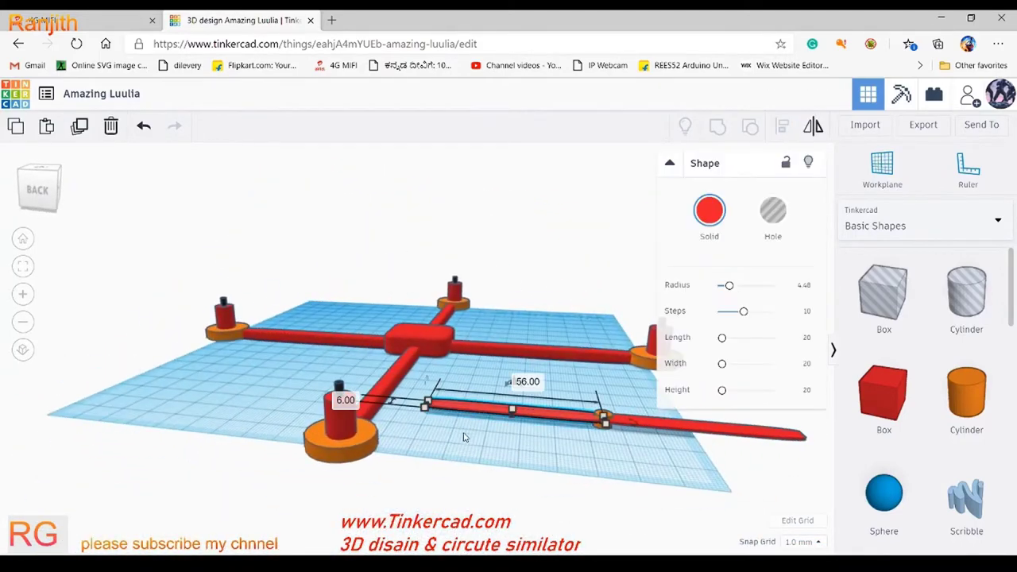
pyautogui.moveTo(444, 493); pyautogui.dragTo(239, 381, button='right')
pyautogui.scroll(3, 163, 355)
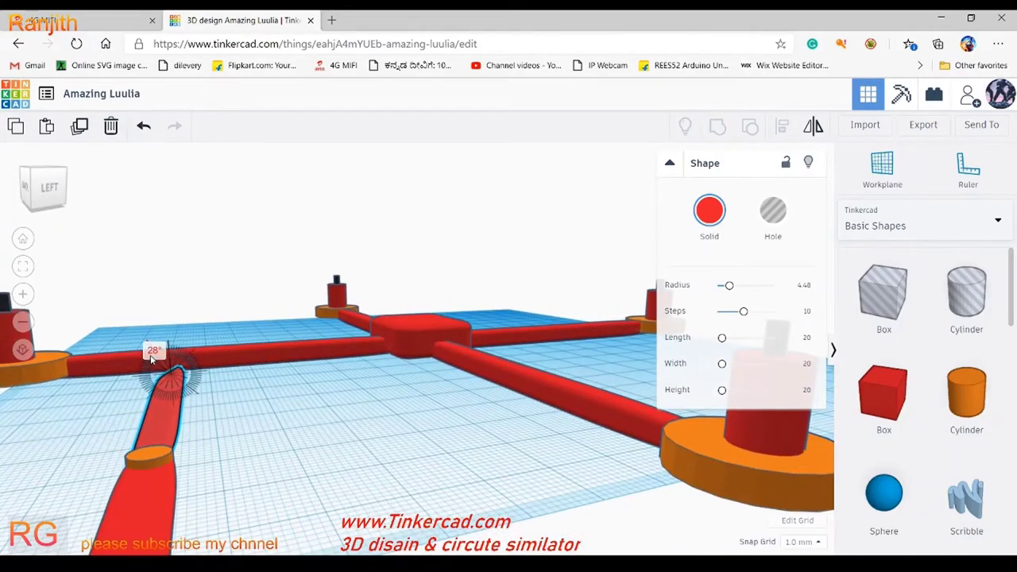
pyautogui.scroll(-3, 154, 358)
pyautogui.moveTo(153, 358); pyautogui.dragTo(309, 475, button='right')
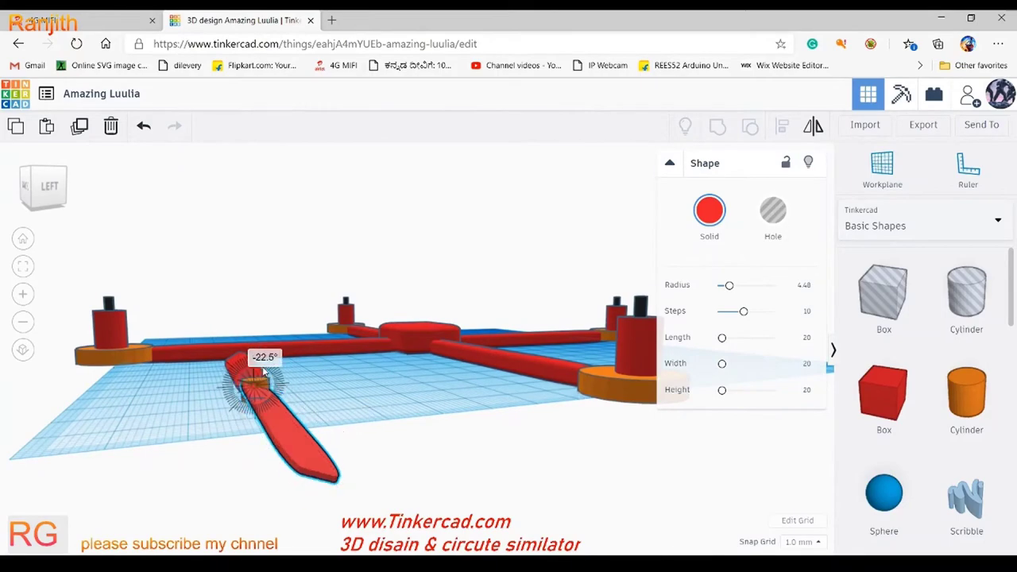
pyautogui.moveTo(398, 446); pyautogui.dragTo(652, 474, button='right')
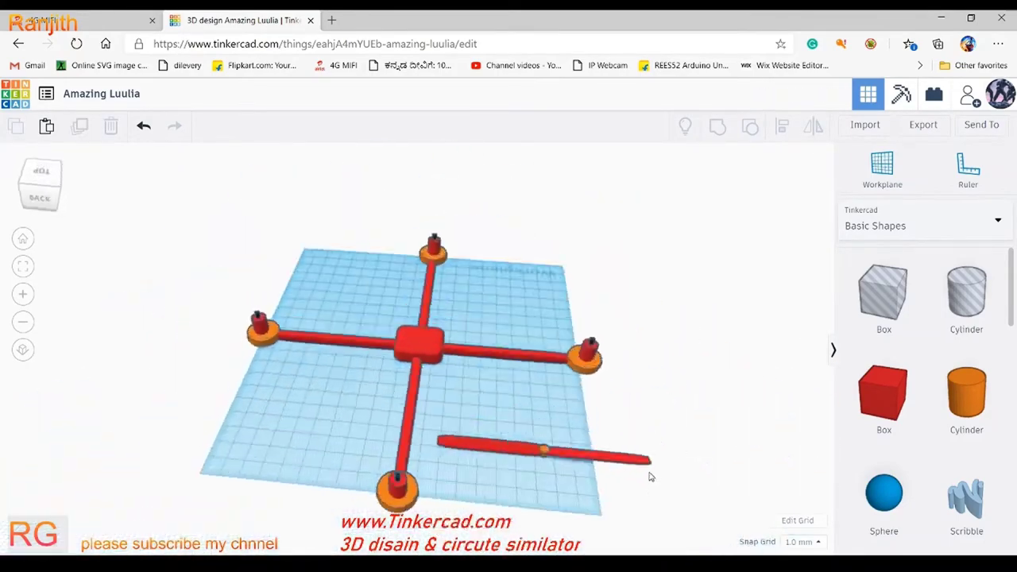
pyautogui.click(631, 481)
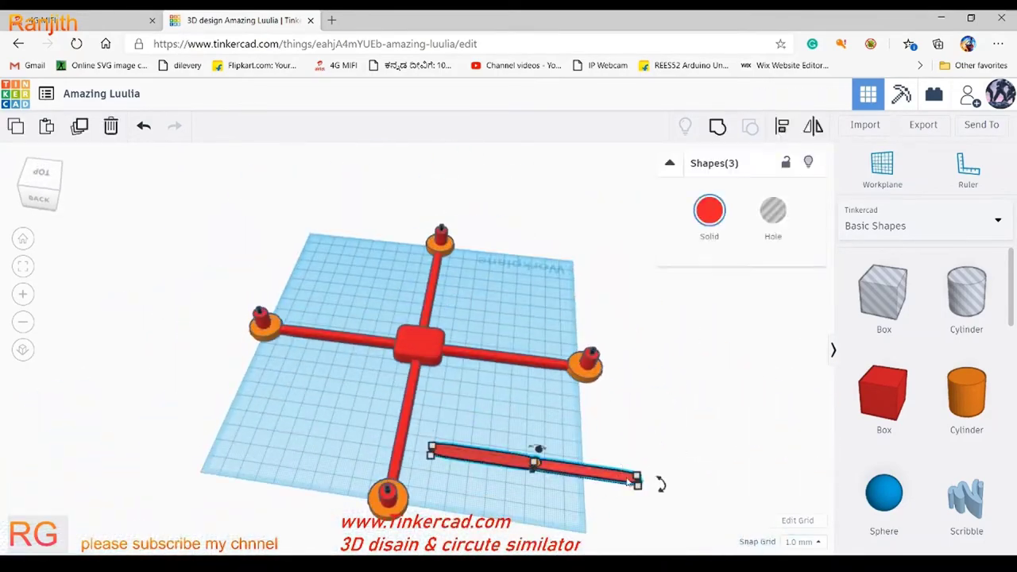
pyautogui.click(596, 450)
pyautogui.moveTo(596, 450); pyautogui.dragTo(524, 434, button='right')
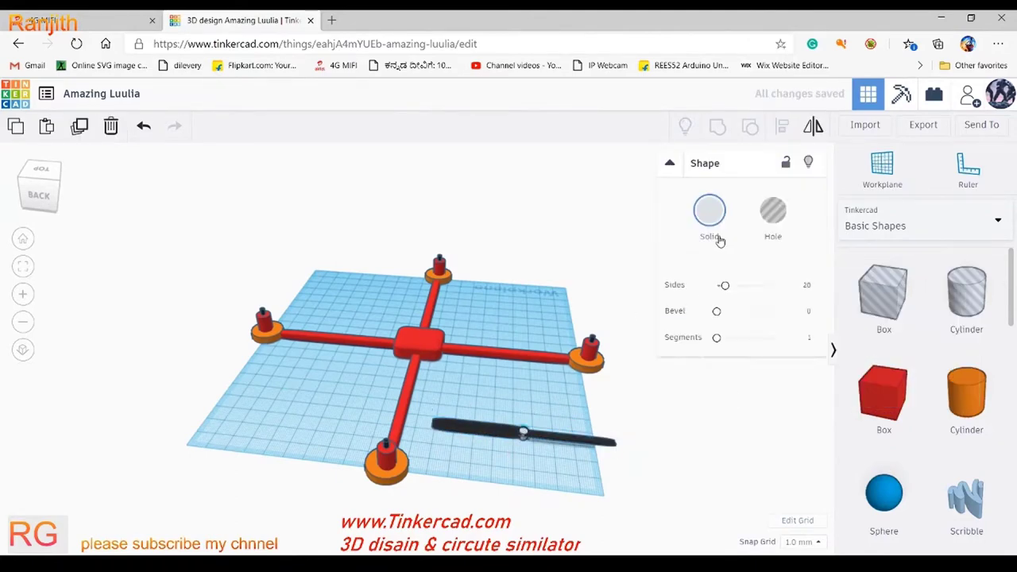
# Step: Make the propeller dark grey and move it over the front motor
pyautogui.click(719, 241)
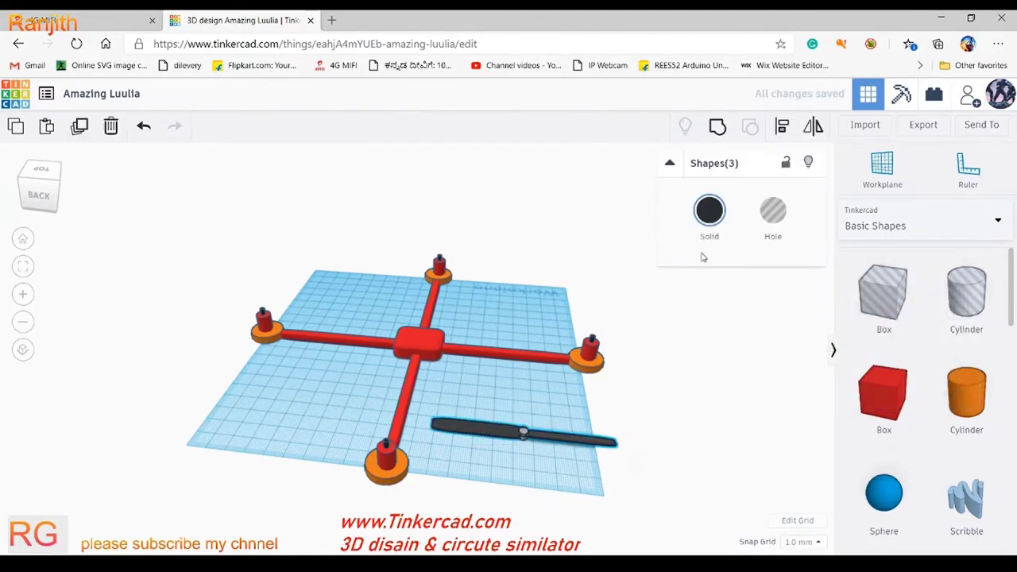
pyautogui.moveTo(552, 447); pyautogui.dragTo(459, 459)
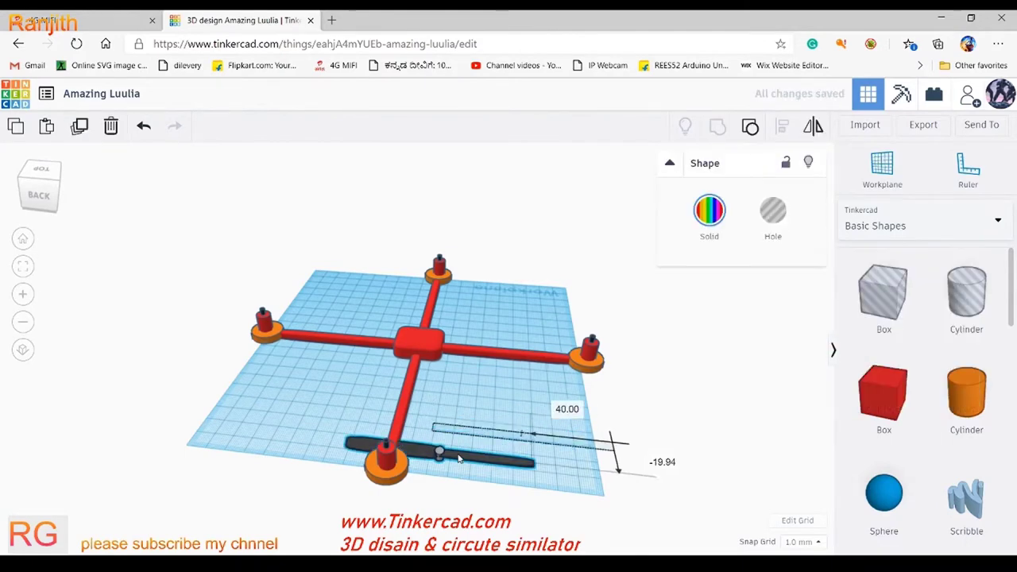
pyautogui.moveTo(412, 466); pyautogui.dragTo(438, 249, button='right')
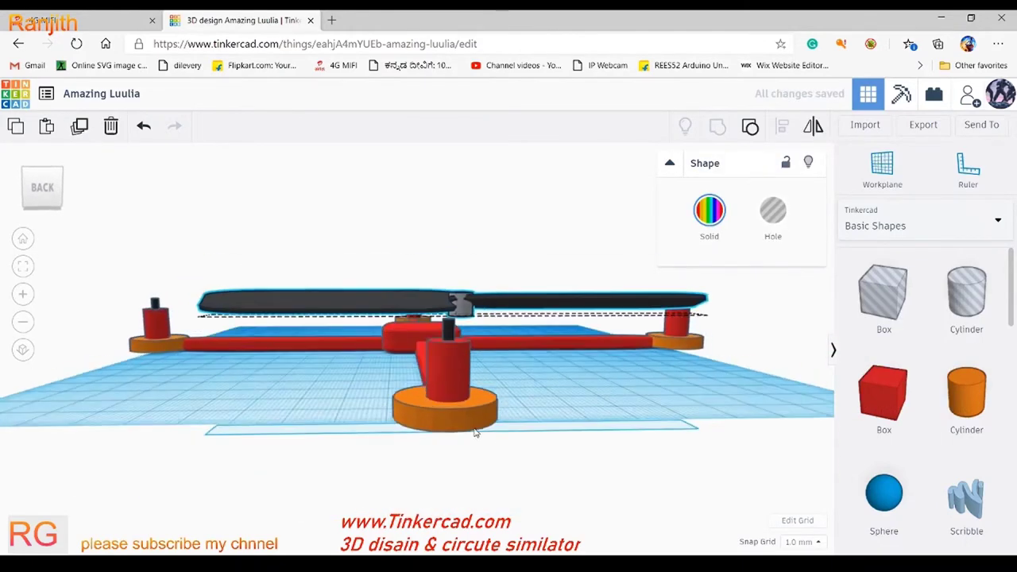
pyautogui.moveTo(438, 289); pyautogui.dragTo(439, 302)
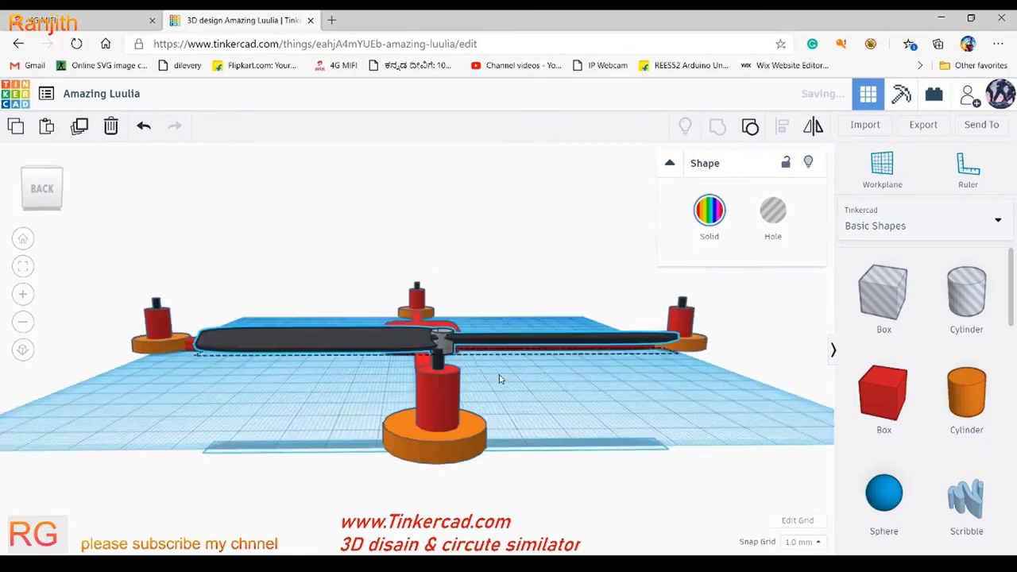
pyautogui.scroll(5, 441, 308)
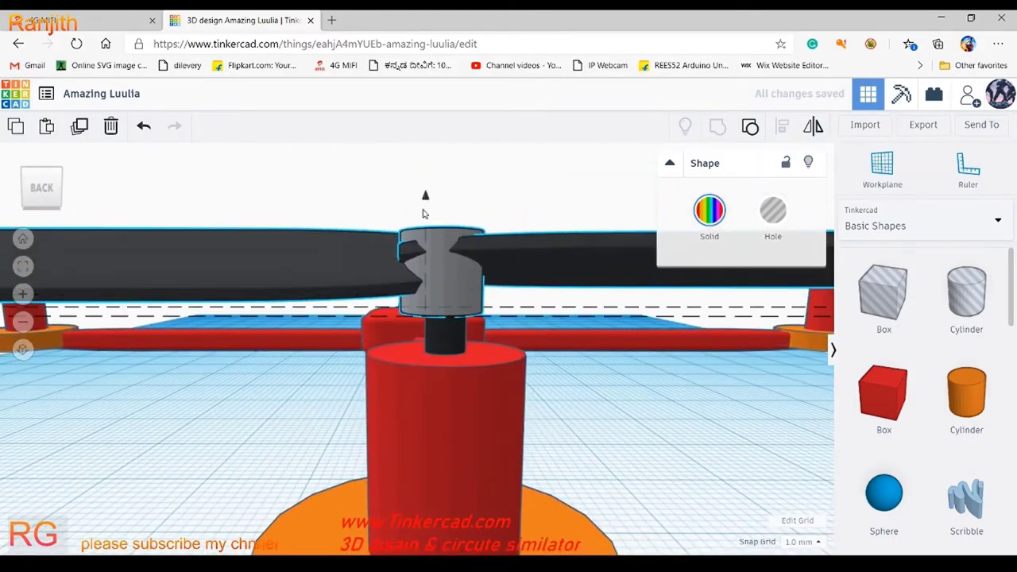
pyautogui.scroll(-5, 453, 320)
pyautogui.moveTo(465, 397); pyautogui.dragTo(309, 437, button='right')
pyautogui.scroll(3, 472, 436)
# Step: Set Snap Grid to 0.1 mm and select the propeller together with the front motor
pyautogui.keyDown('shift'); pyautogui.click(473, 435); pyautogui.keyUp('shift')
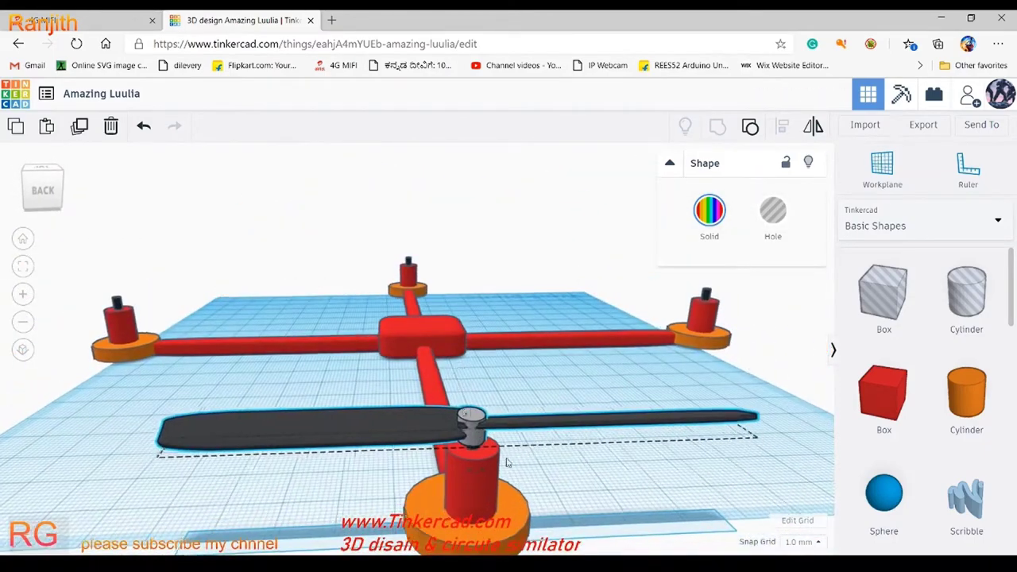
pyautogui.moveTo(473, 436); pyautogui.dragTo(688, 344, button='right')
pyautogui.moveTo(793, 139); pyautogui.dragTo(398, 371, button='right')
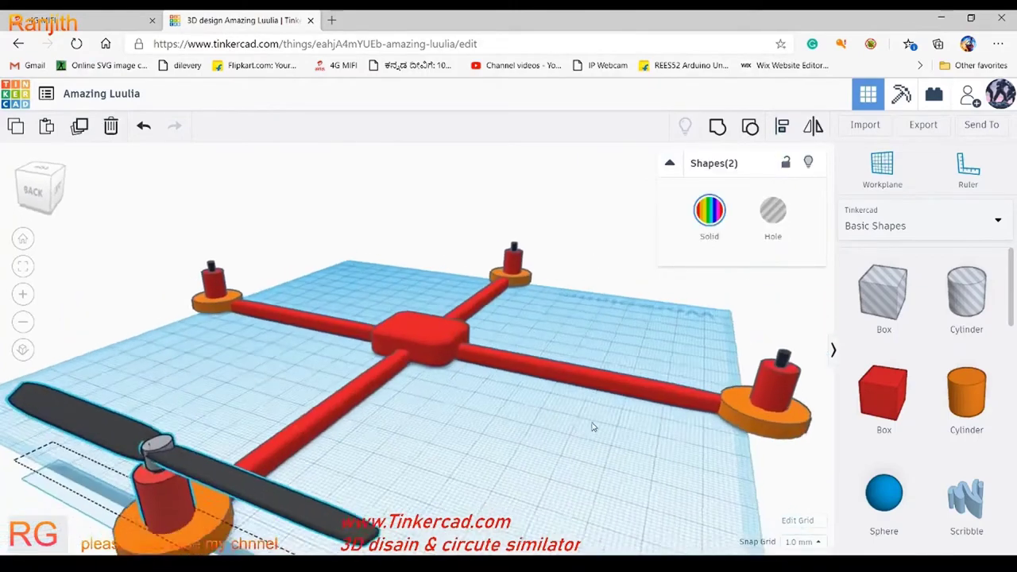
pyautogui.scroll(2, 400, 397)
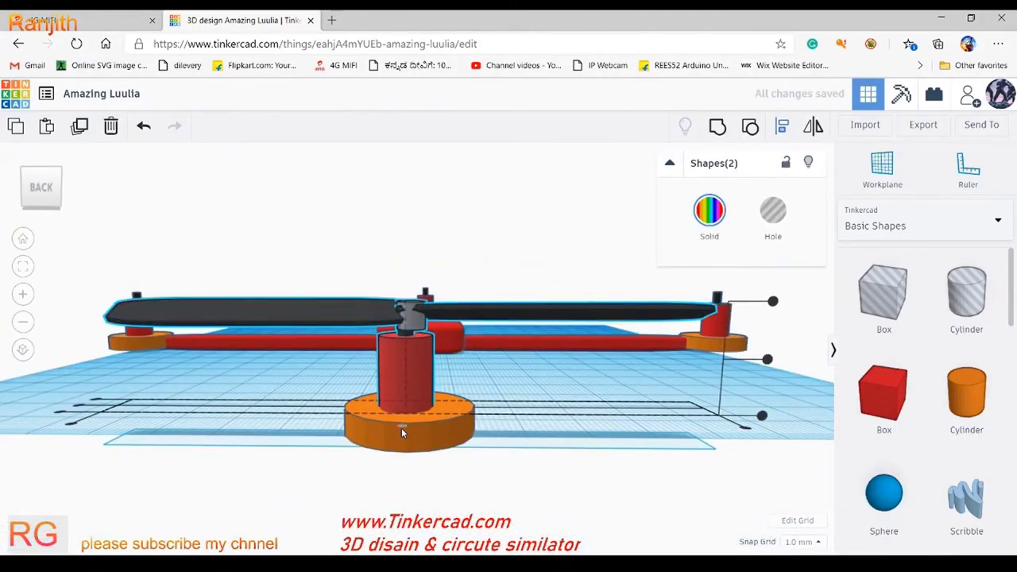
pyautogui.click(403, 365)
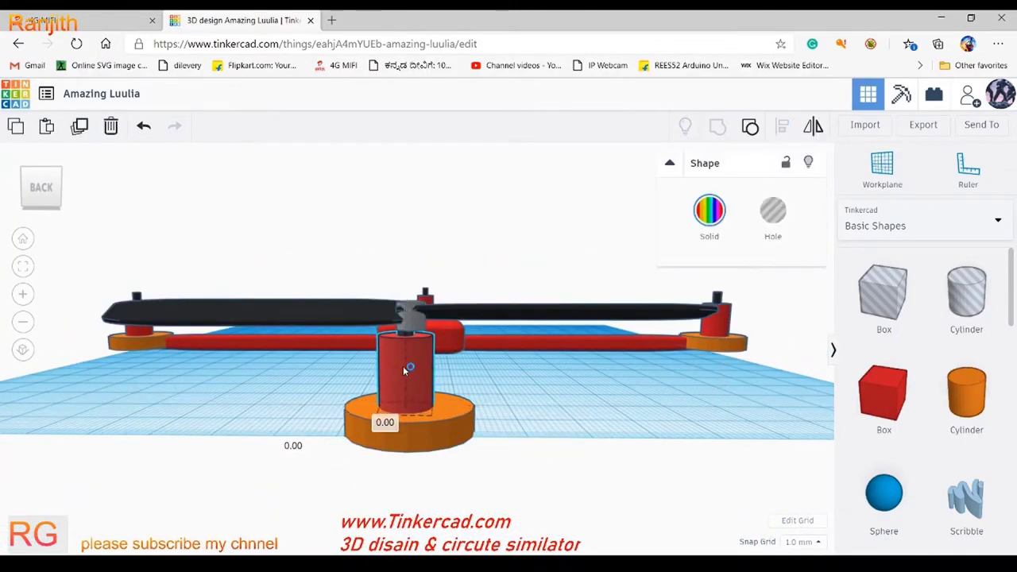
pyautogui.click(802, 541)
pyautogui.click(798, 423)
pyautogui.moveTo(799, 423); pyautogui.dragTo(691, 365, button='right')
pyautogui.keyDown('shift'); pyautogui.click(699, 372); pyautogui.keyUp('shift')
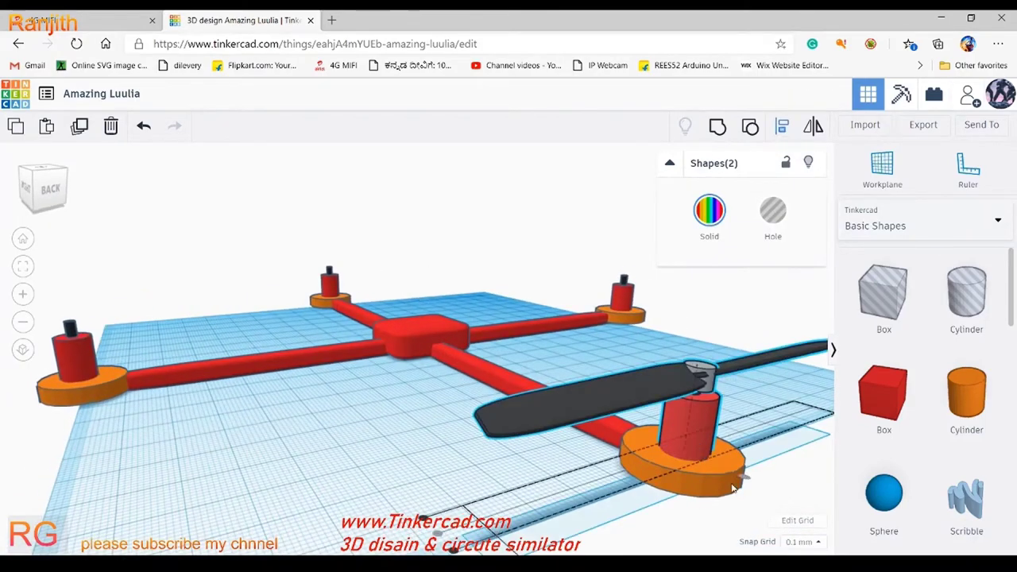
pyautogui.moveTo(732, 488); pyautogui.dragTo(486, 451, button='right')
pyautogui.press('Escape')
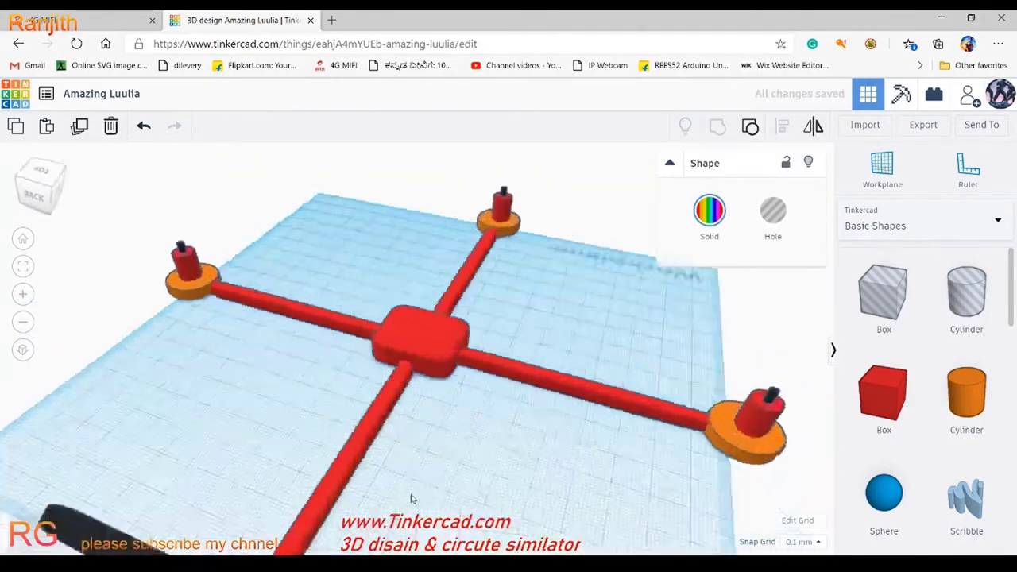
# Step: Centre the propeller's hub on the front motor shaft and check it from the front
pyautogui.moveTo(567, 457); pyautogui.dragTo(330, 409, button='right')
pyautogui.scroll(5, 351, 381)
pyautogui.scroll(3, 411, 253)
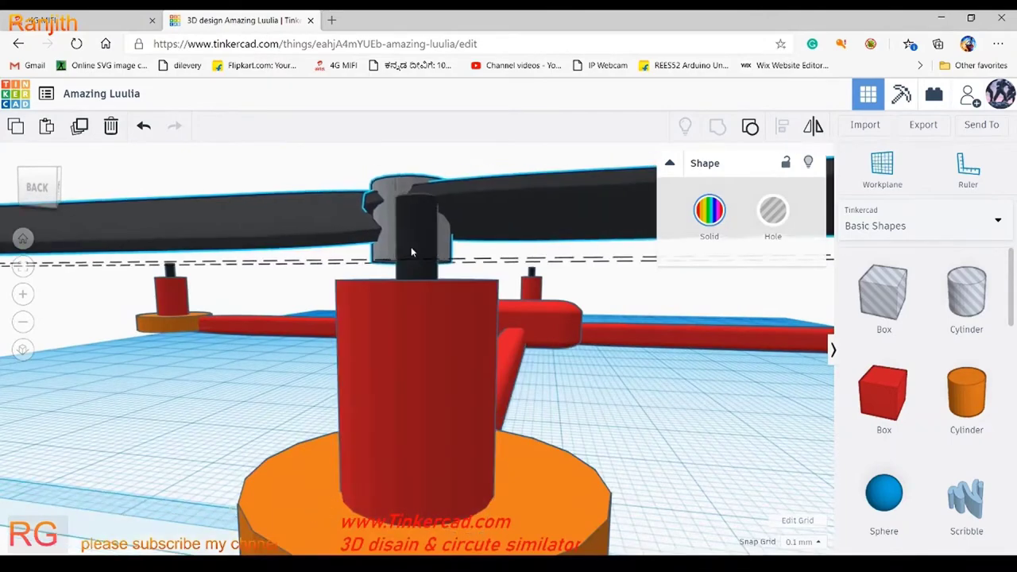
pyautogui.moveTo(417, 244)
pyautogui.mouseDown(button='right')
pyautogui.moveTo(449, 226)
pyautogui.moveTo(406, 293)
pyautogui.moveTo(438, 237)
pyautogui.moveTo(461, 225)
pyautogui.mouseUp(button='right')
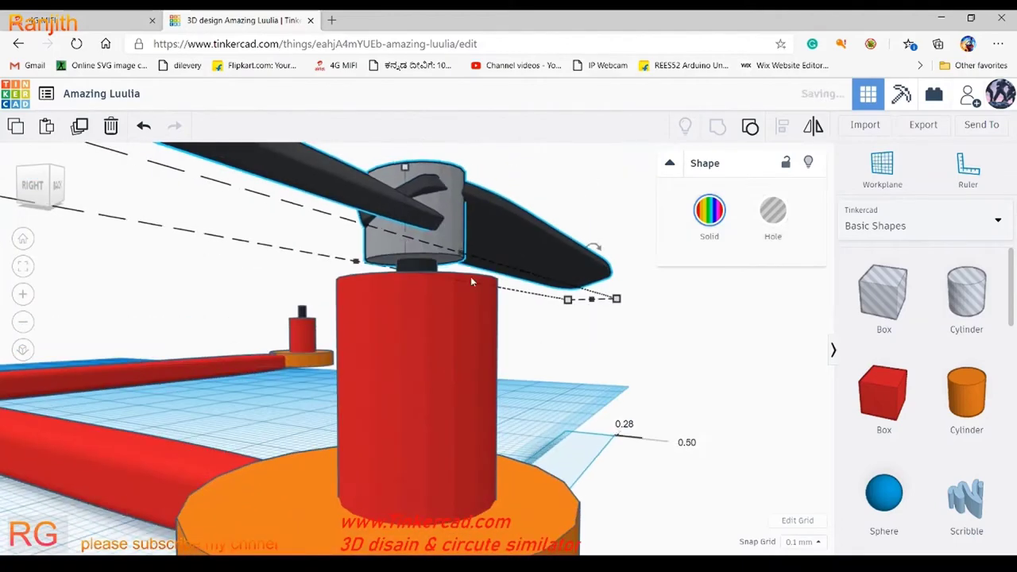
pyautogui.moveTo(471, 282)
pyautogui.mouseDown(button='right')
pyautogui.moveTo(445, 262)
pyautogui.moveTo(466, 381)
pyautogui.mouseUp(button='right')
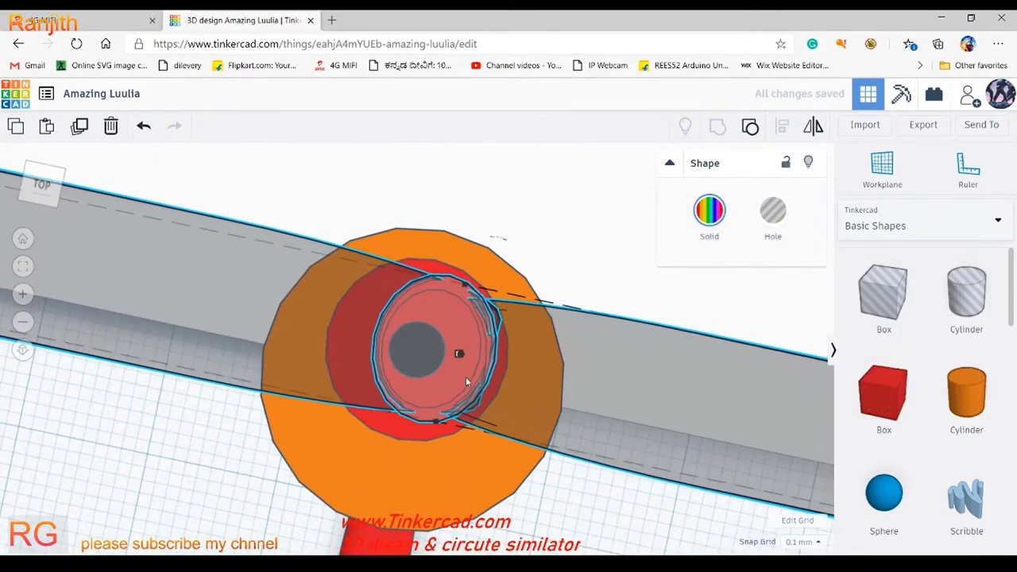
pyautogui.scroll(-3, 563, 357)
pyautogui.scroll(-4, 562, 356)
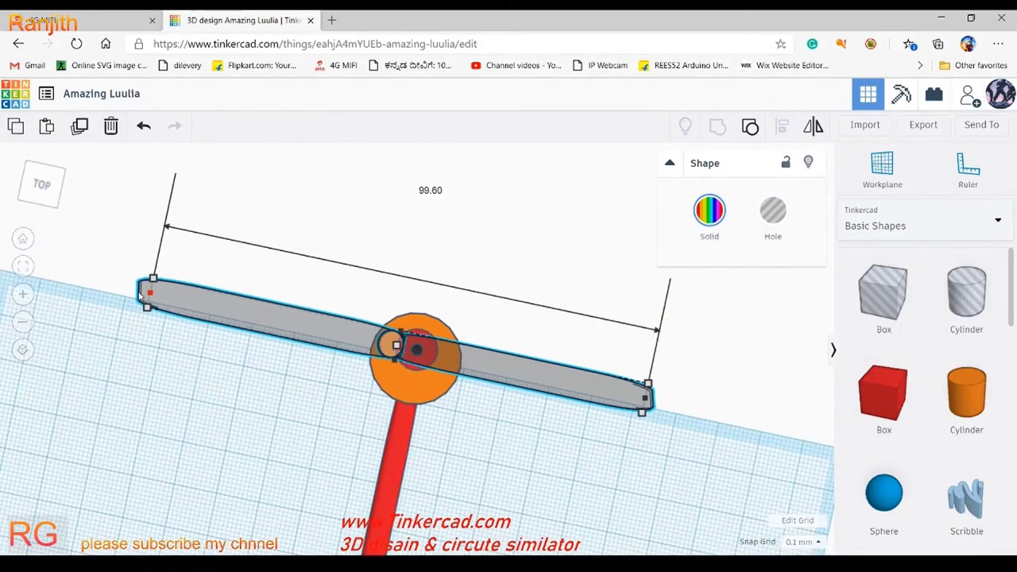
pyautogui.moveTo(343, 337); pyautogui.dragTo(384, 350)
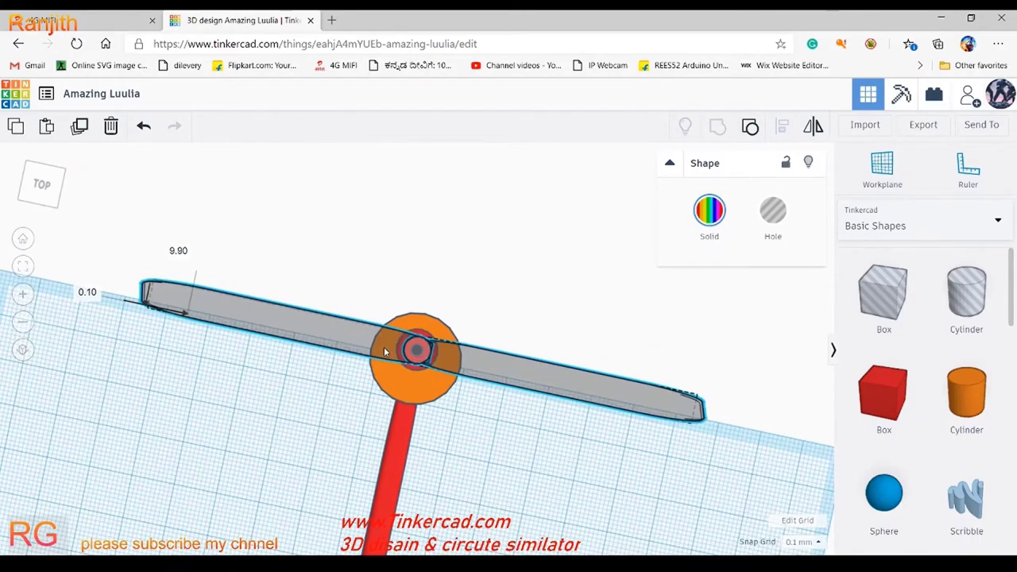
pyautogui.click(42, 203)
pyautogui.click(709, 210)
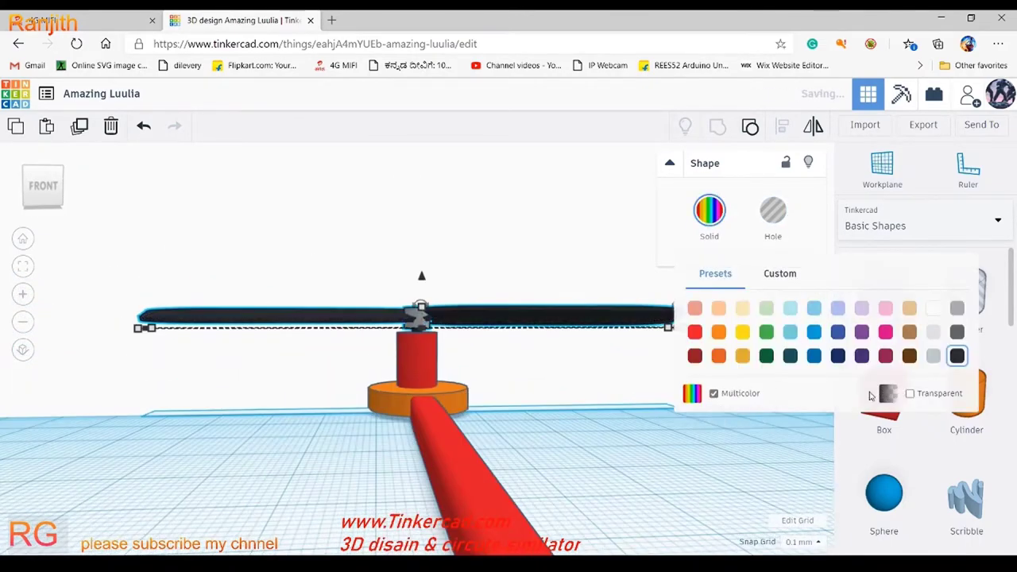
pyautogui.moveTo(492, 445)
pyautogui.mouseDown(button='right')
pyautogui.moveTo(175, 449)
pyautogui.moveTo(381, 513)
pyautogui.moveTo(433, 340)
pyautogui.mouseUp(button='right')
# Step: Drag the propeller copy onto the front motor shaft
pyautogui.moveTo(432, 340)
pyautogui.keyDown('alt'); pyautogui.mouseDown()
pyautogui.moveTo(417, 394)
pyautogui.moveTo(417, 382)
pyautogui.mouseUp(); pyautogui.keyUp('alt')
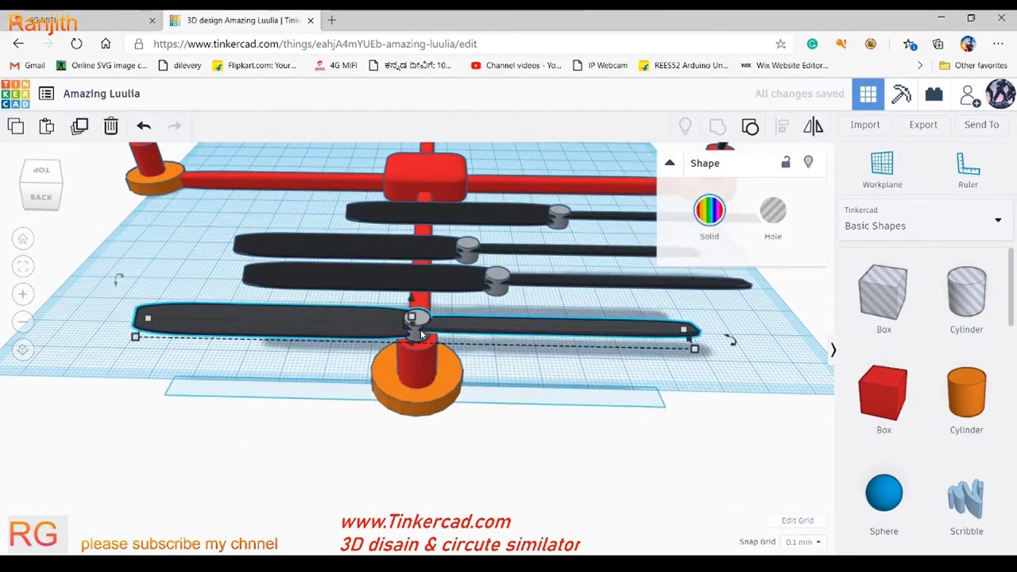
pyautogui.moveTo(417, 381)
pyautogui.mouseDown(button='right')
pyautogui.moveTo(532, 450)
pyautogui.moveTo(466, 395)
pyautogui.mouseUp(button='right')
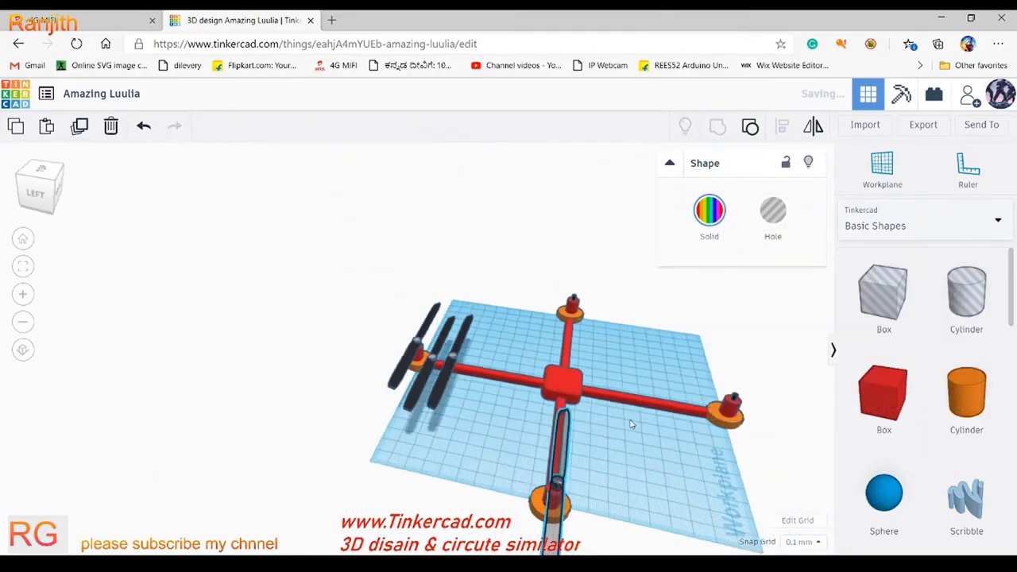
pyautogui.moveTo(397, 445); pyautogui.dragTo(255, 446, button='right')
pyautogui.scroll(5, 255, 446)
pyautogui.scroll(3, 415, 297)
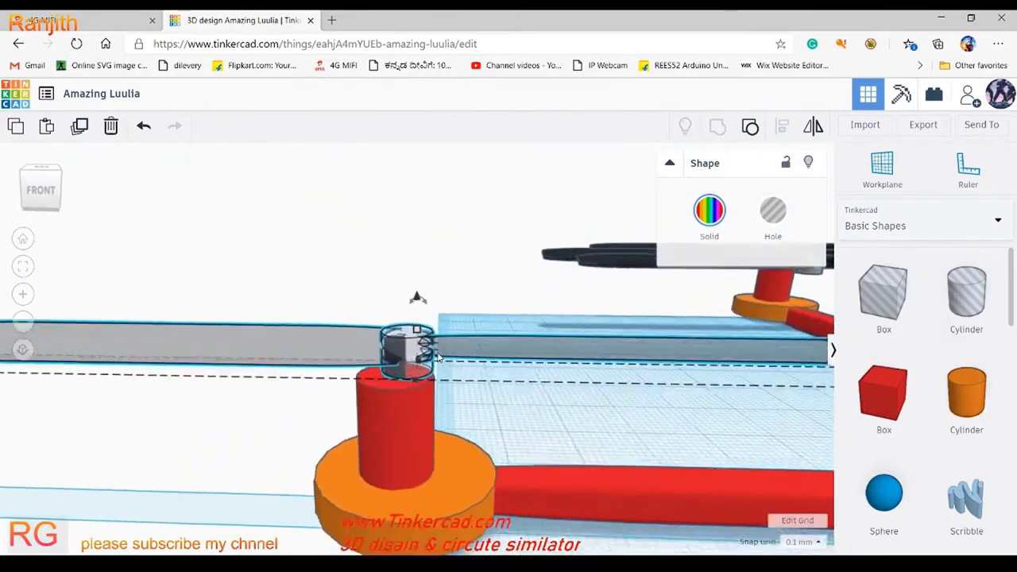
pyautogui.moveTo(416, 297)
pyautogui.mouseDown(button='right')
pyautogui.moveTo(389, 363)
pyautogui.moveTo(445, 318)
pyautogui.mouseUp(button='right')
pyautogui.click(703, 228)
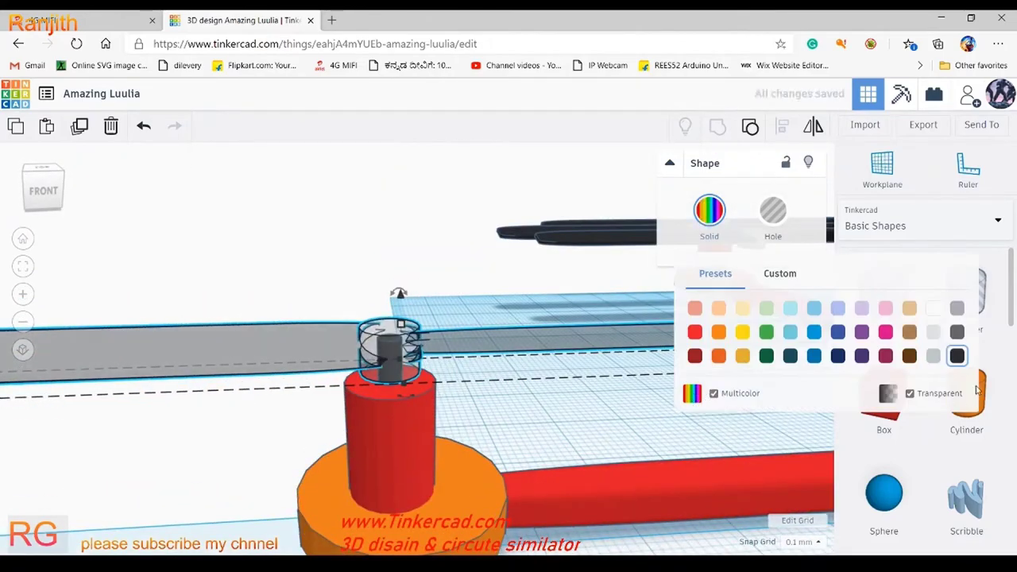
# Step: Inspect the placed blade and the whole drone from above, fitting the view to the blade
pyautogui.moveTo(399, 293); pyautogui.dragTo(96, 381, button='right')
pyautogui.scroll(-3, 434, 309)
pyautogui.moveTo(434, 309)
pyautogui.mouseDown(button='right')
pyautogui.moveTo(263, 365)
pyautogui.moveTo(336, 298)
pyautogui.mouseUp(button='right')
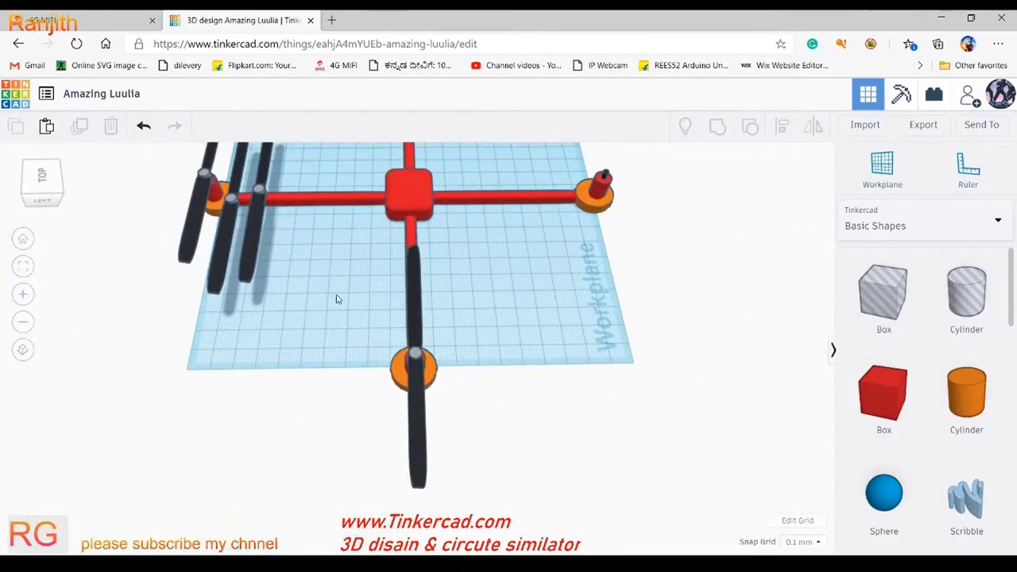
pyautogui.scroll(3, 279, 221)
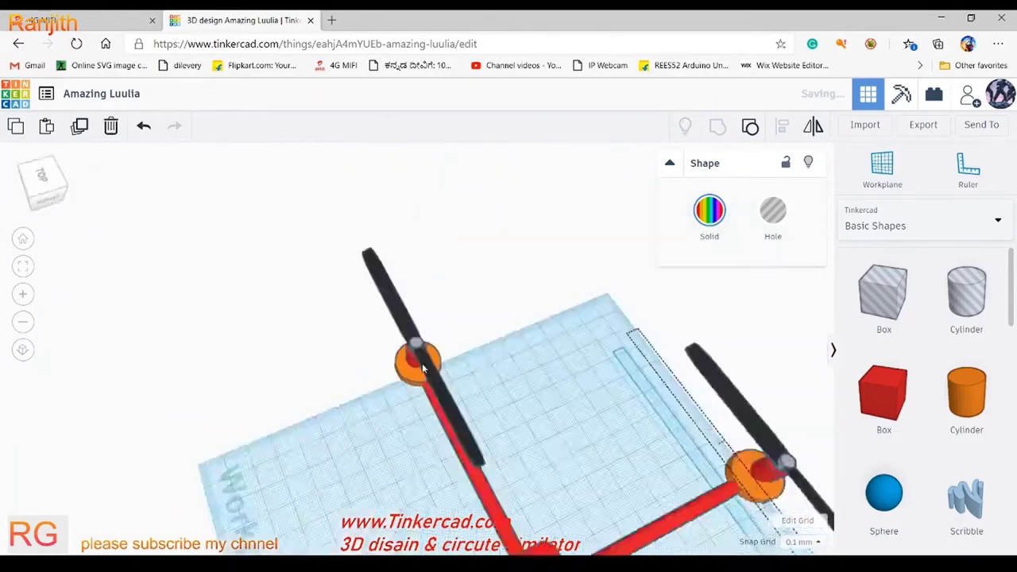
pyautogui.moveTo(559, 188)
pyautogui.mouseDown(button='right')
pyautogui.moveTo(432, 386)
pyautogui.moveTo(238, 386)
pyautogui.moveTo(120, 322)
pyautogui.moveTo(441, 411)
pyautogui.moveTo(381, 357)
pyautogui.moveTo(620, 395)
pyautogui.moveTo(397, 415)
pyautogui.moveTo(194, 295)
pyautogui.mouseUp(button='right')
pyautogui.scroll(2, 433, 386)
pyautogui.moveTo(556, 334)
pyautogui.mouseDown(button='right')
pyautogui.moveTo(286, 431)
pyautogui.moveTo(228, 431)
pyautogui.mouseUp(button='right')
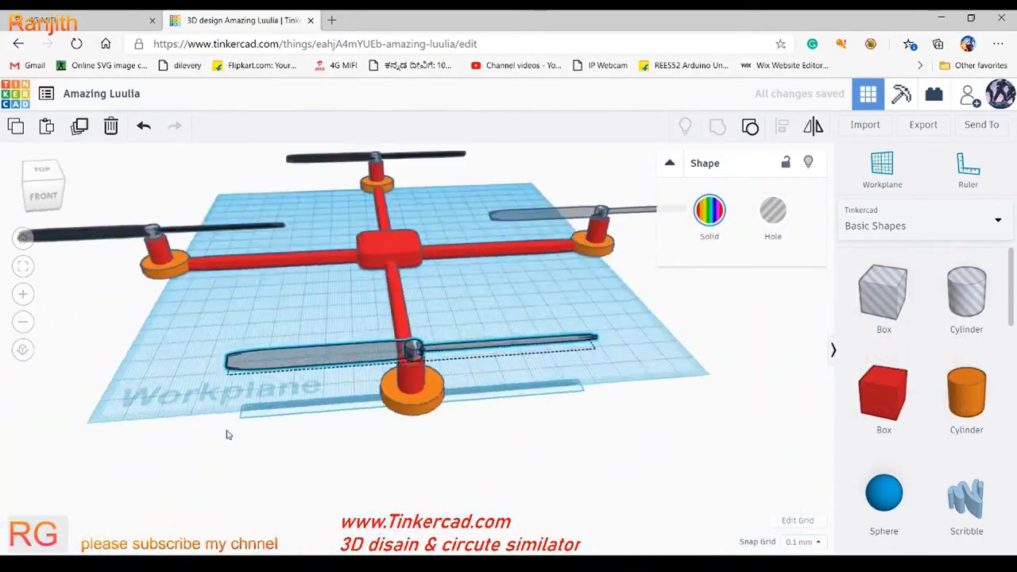
pyautogui.press('f')
pyautogui.moveTo(471, 350); pyautogui.dragTo(29, 380, button='right')
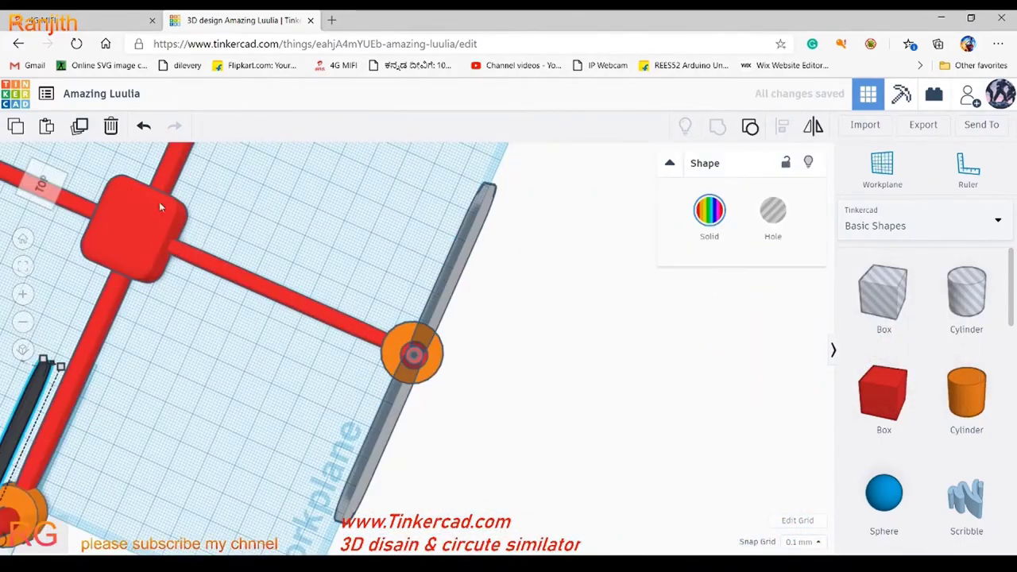
# Step: Tilt the front blade about its long axis to roughly 178°
pyautogui.click(24, 268)
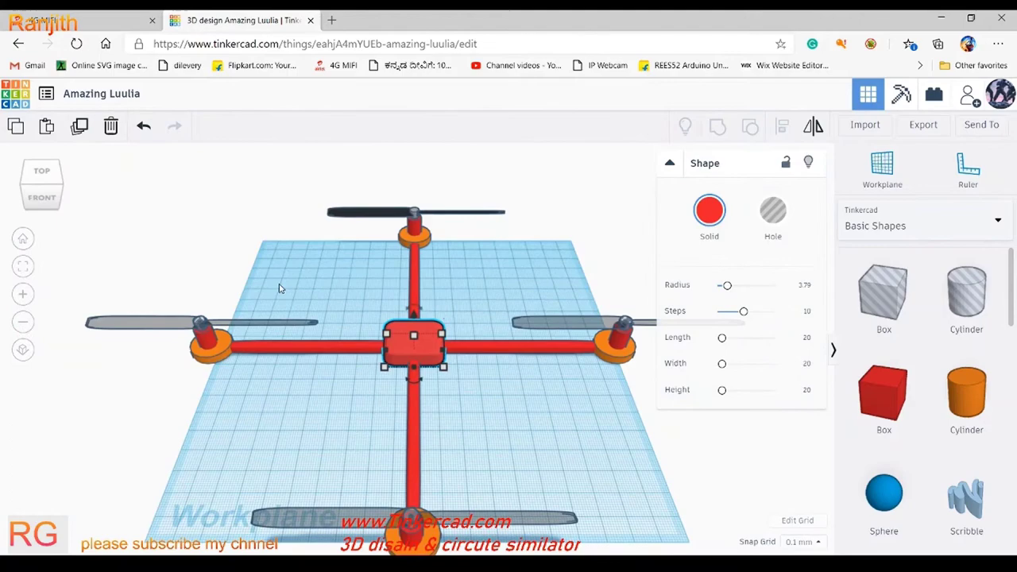
pyautogui.moveTo(279, 288)
pyautogui.mouseDown(button='right')
pyautogui.moveTo(486, 411)
pyautogui.moveTo(453, 394)
pyautogui.mouseUp(button='right')
pyautogui.moveTo(607, 391); pyautogui.dragTo(614, 381, button='right')
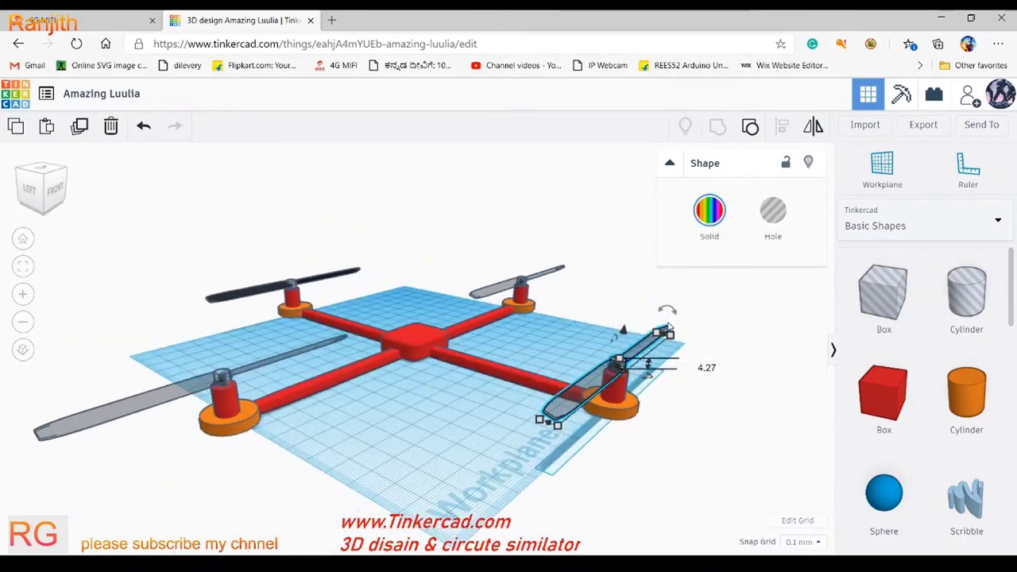
pyautogui.press('f')
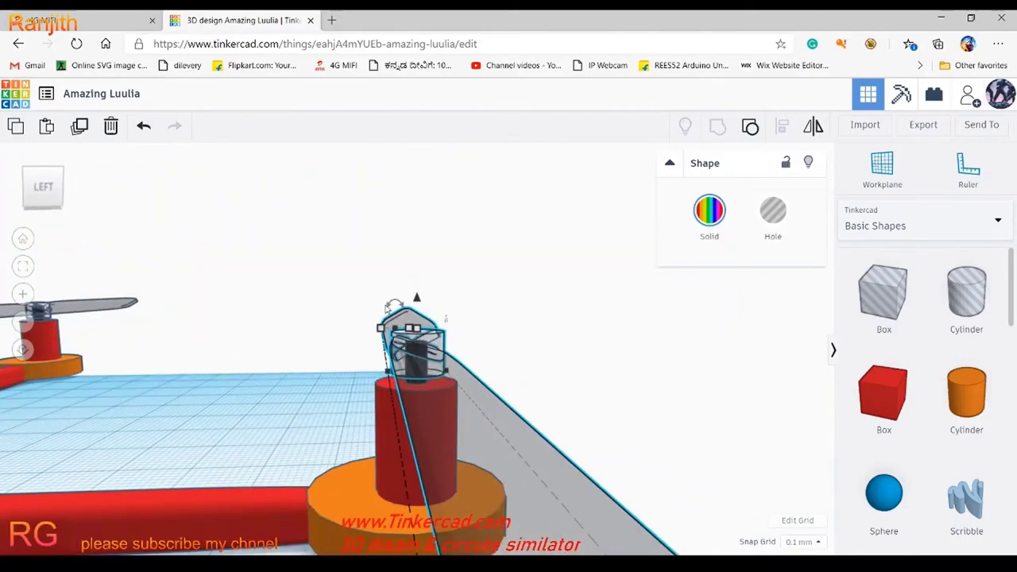
pyautogui.moveTo(386, 337)
pyautogui.mouseDown()
pyautogui.moveTo(388, 328)
pyautogui.moveTo(386, 353)
pyautogui.mouseUp()
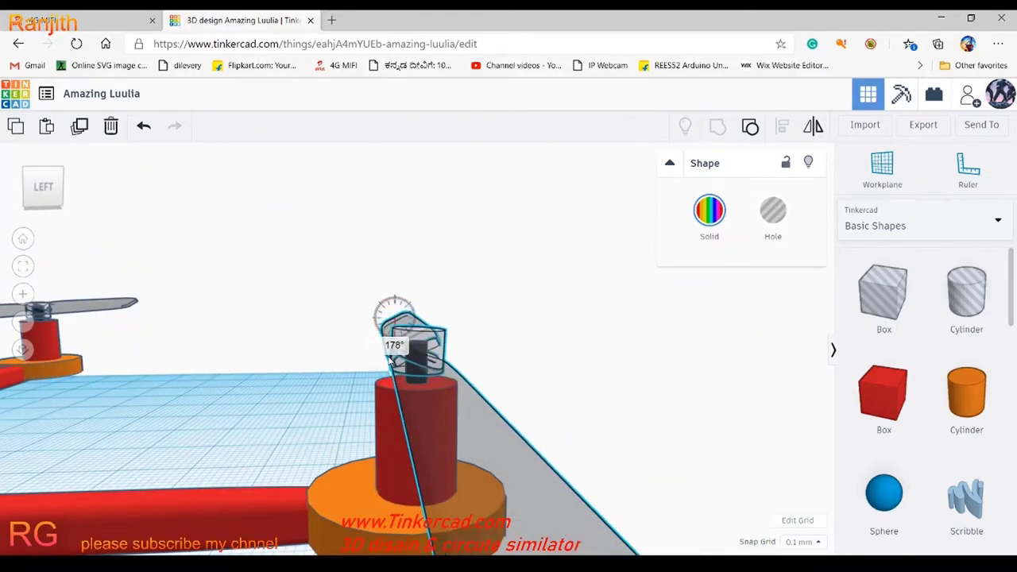
# Step: Open the front blade's colour palette and review the whole quadcopter from lower angles
pyautogui.moveTo(426, 403); pyautogui.dragTo(284, 478, button='right')
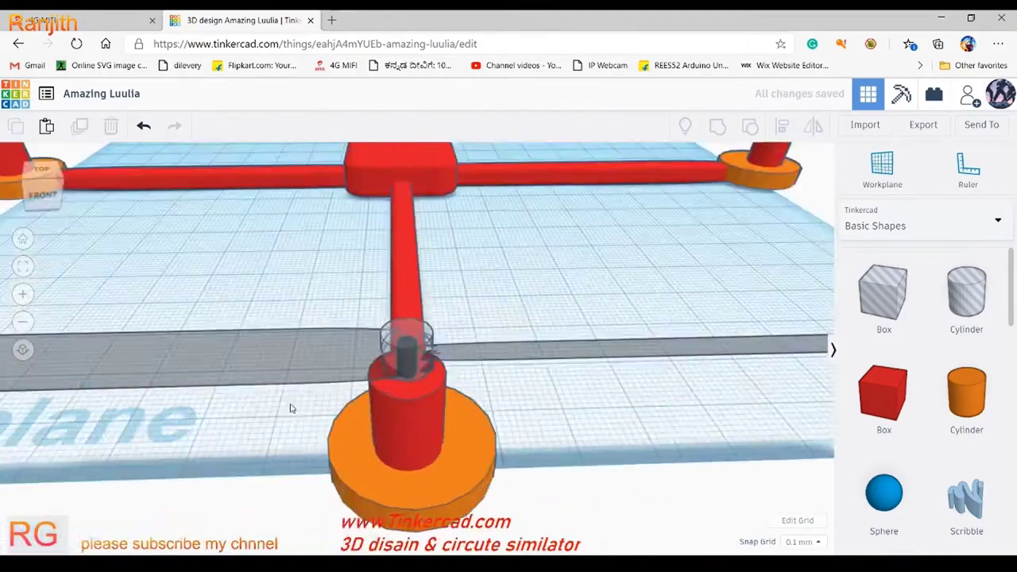
pyautogui.click(709, 211)
pyautogui.moveTo(781, 367)
pyautogui.mouseDown(button='right')
pyautogui.moveTo(517, 349)
pyautogui.moveTo(421, 318)
pyautogui.mouseUp(button='right')
pyautogui.scroll(5, 420, 317)
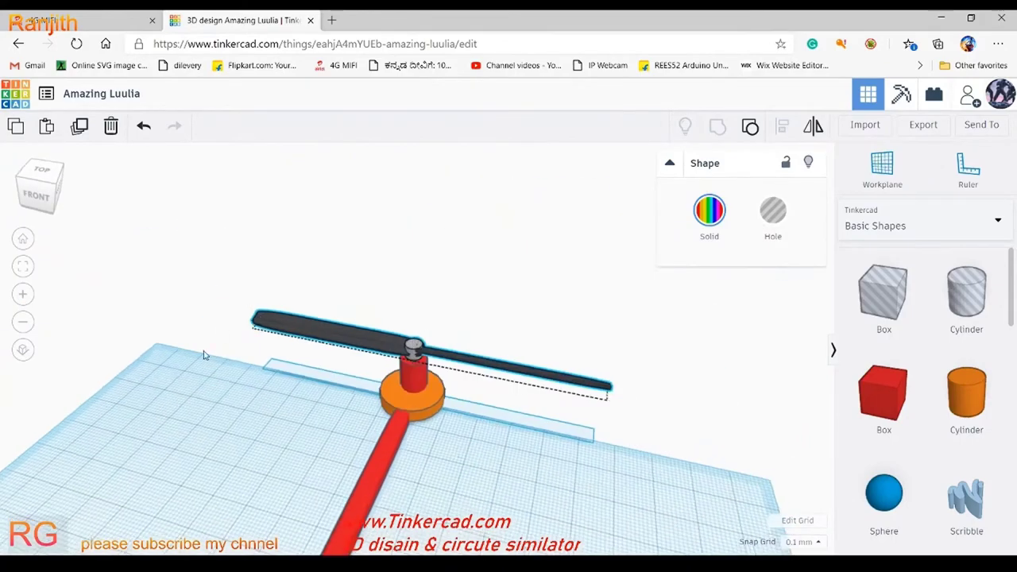
pyautogui.moveTo(204, 352)
pyautogui.mouseDown(button='right')
pyautogui.moveTo(261, 277)
pyautogui.moveTo(2, 388)
pyautogui.moveTo(20, 362)
pyautogui.moveTo(185, 369)
pyautogui.mouseUp(button='right')
pyautogui.scroll(-5, 261, 277)
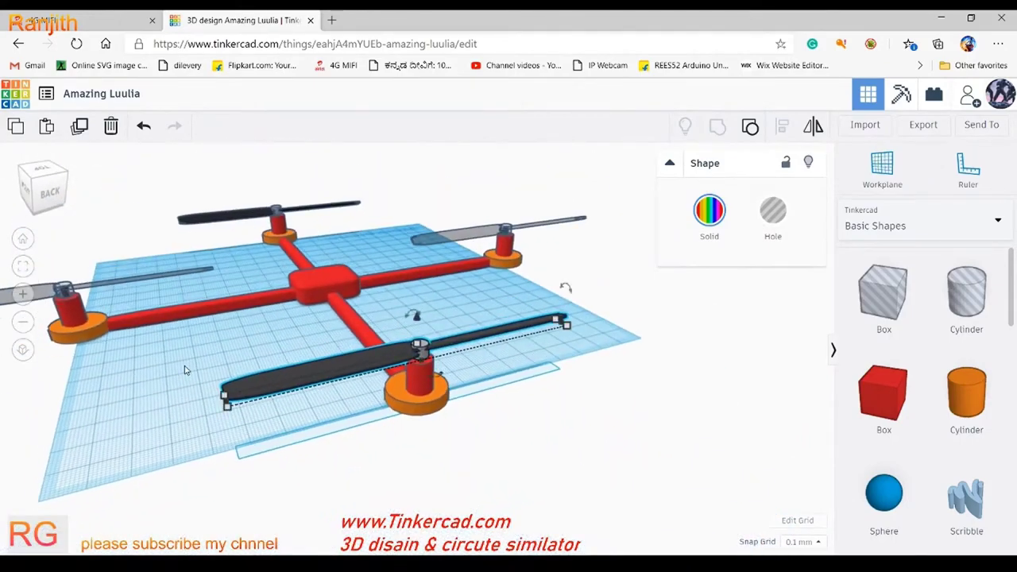
pyautogui.moveTo(278, 236)
pyautogui.mouseDown(button='right')
pyautogui.moveTo(268, 396)
pyautogui.moveTo(270, 207)
pyautogui.moveTo(413, 334)
pyautogui.mouseUp(button='right')
pyautogui.scroll(3, 413, 333)
# Step: Colour the front propeller blade white
pyautogui.moveTo(532, 385); pyautogui.dragTo(699, 256, button='right')
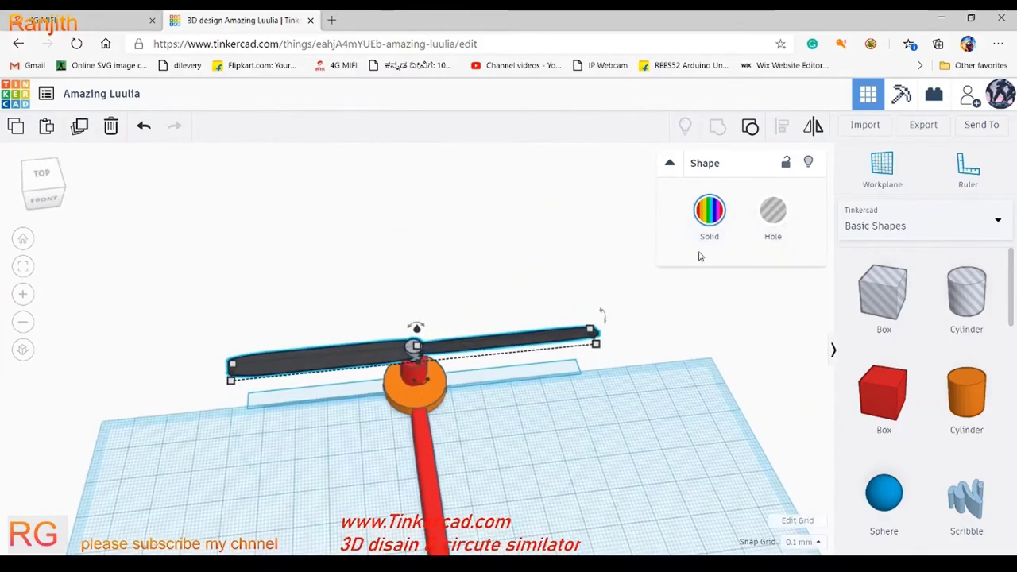
pyautogui.click(708, 210)
pyautogui.click(692, 302)
pyautogui.click(709, 209)
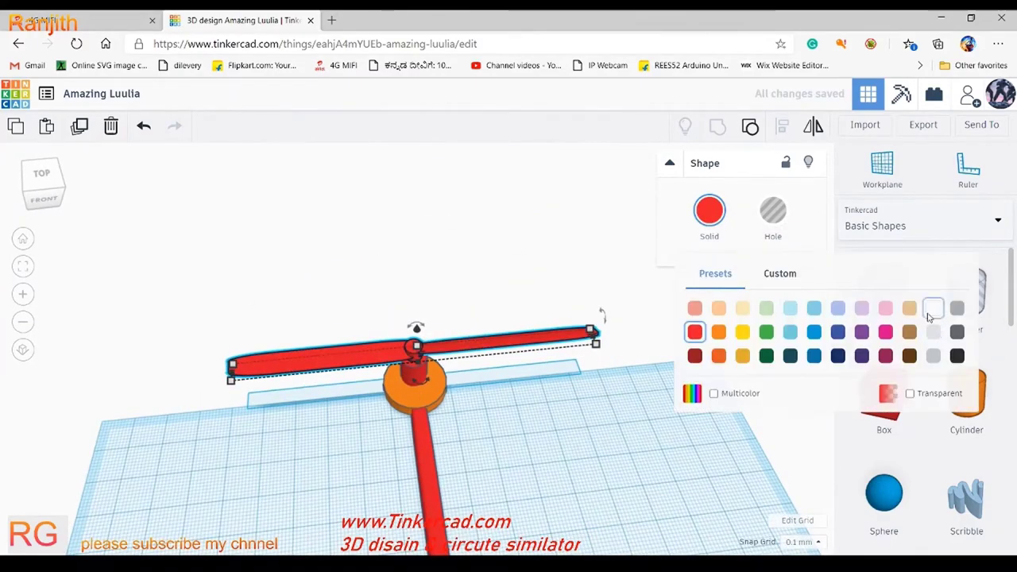
pyautogui.click(929, 313)
# Step: Colour the back propeller blade white as well
pyautogui.moveTo(635, 374)
pyautogui.mouseDown(button='right')
pyautogui.moveTo(204, 379)
pyautogui.moveTo(355, 230)
pyautogui.mouseUp(button='right')
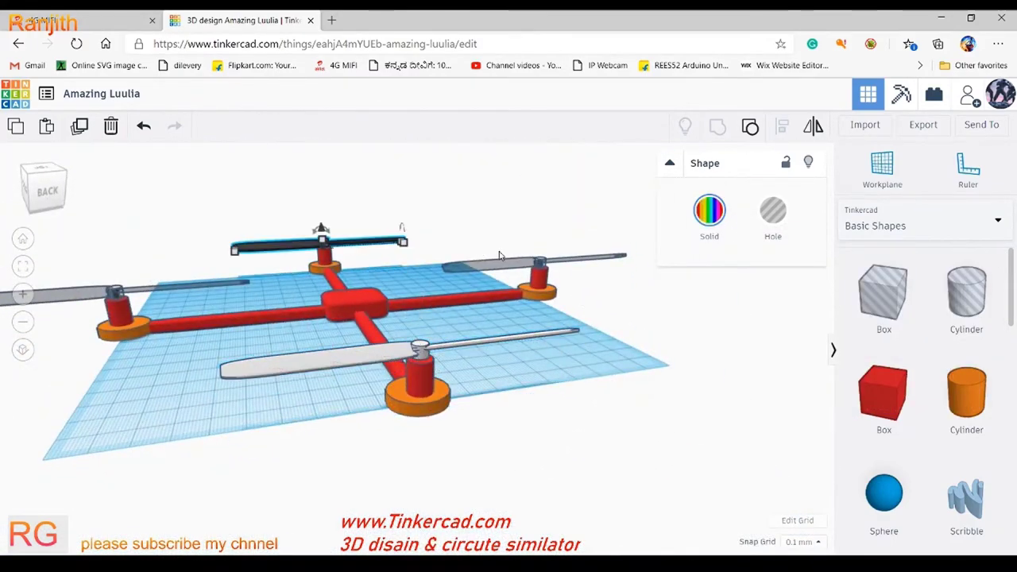
pyautogui.click(709, 210)
pyautogui.click(929, 313)
pyautogui.moveTo(166, 390); pyautogui.dragTo(495, 395, button='right')
pyautogui.click(412, 286)
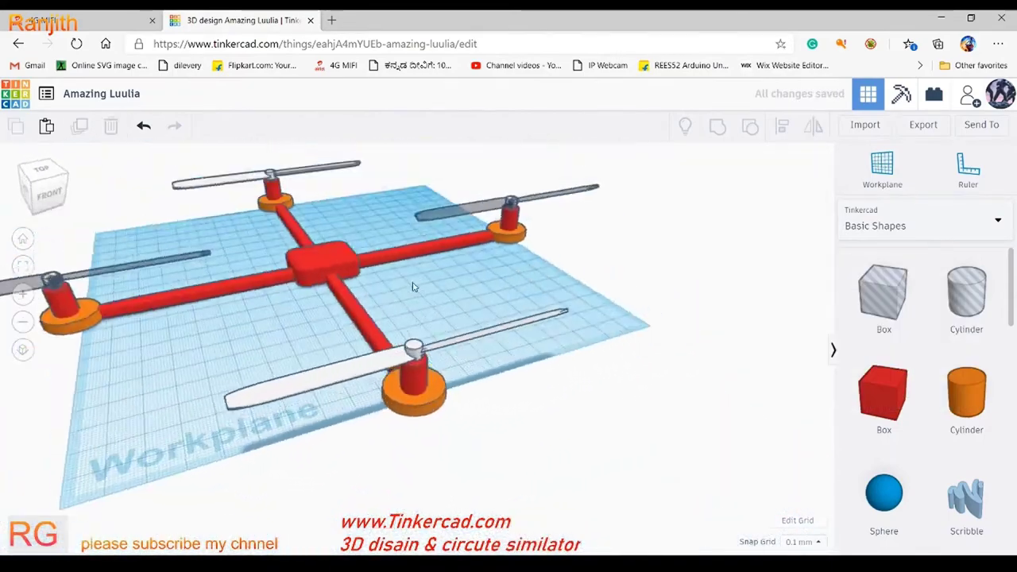
# Step: Tilt the left propeller blade to a pitched angle
pyautogui.click(159, 265)
pyautogui.scroll(3, 175, 283)
pyautogui.moveTo(175, 284)
pyautogui.mouseDown(button='right')
pyautogui.moveTo(442, 414)
pyautogui.moveTo(423, 331)
pyautogui.mouseUp(button='right')
pyautogui.scroll(3, 423, 332)
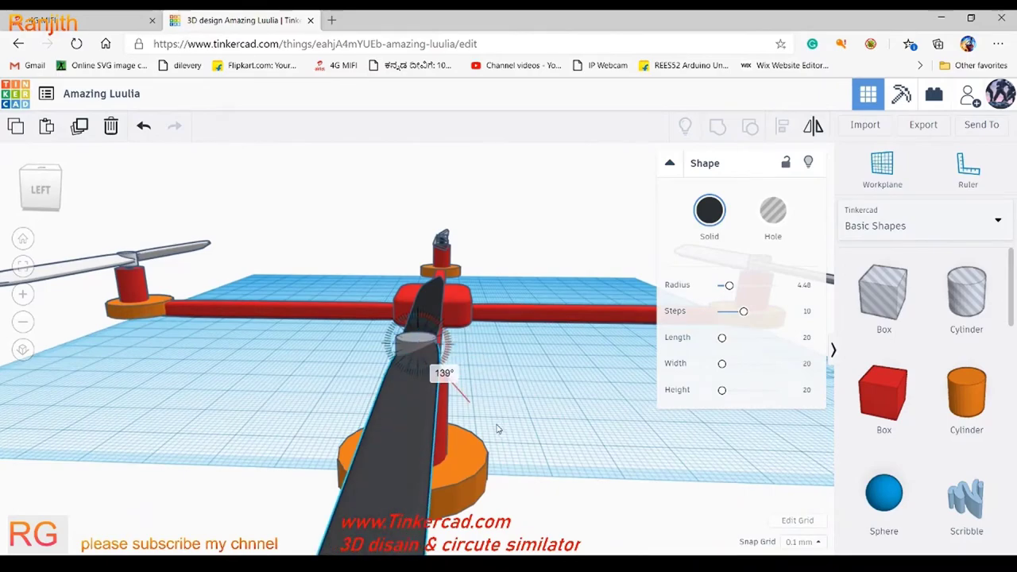
pyautogui.moveTo(487, 408); pyautogui.dragTo(480, 403)
pyautogui.moveTo(481, 404); pyautogui.dragTo(427, 347, button='right')
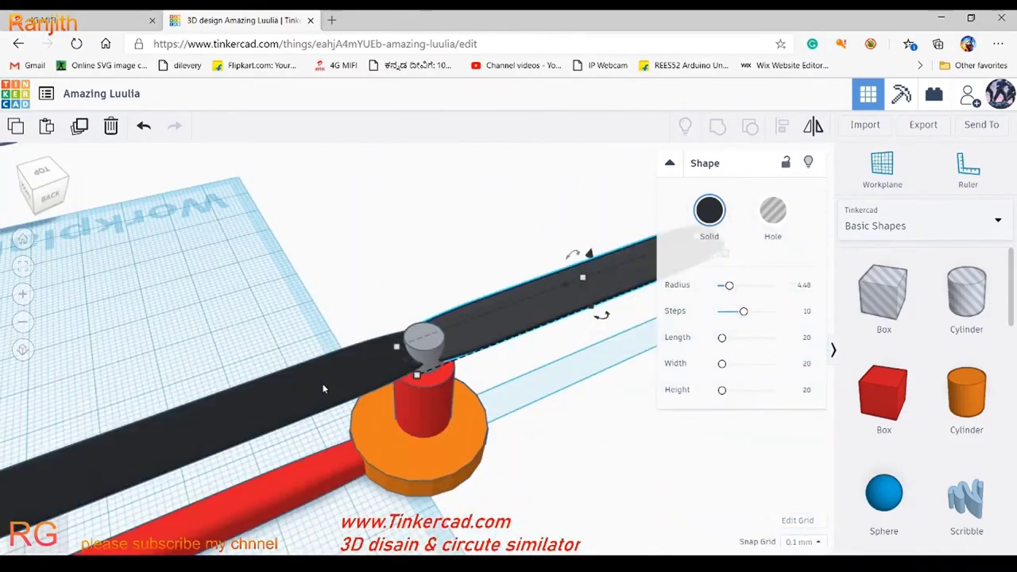
pyautogui.moveTo(395, 327); pyautogui.dragTo(401, 330)
pyautogui.moveTo(495, 356); pyautogui.dragTo(487, 343, button='right')
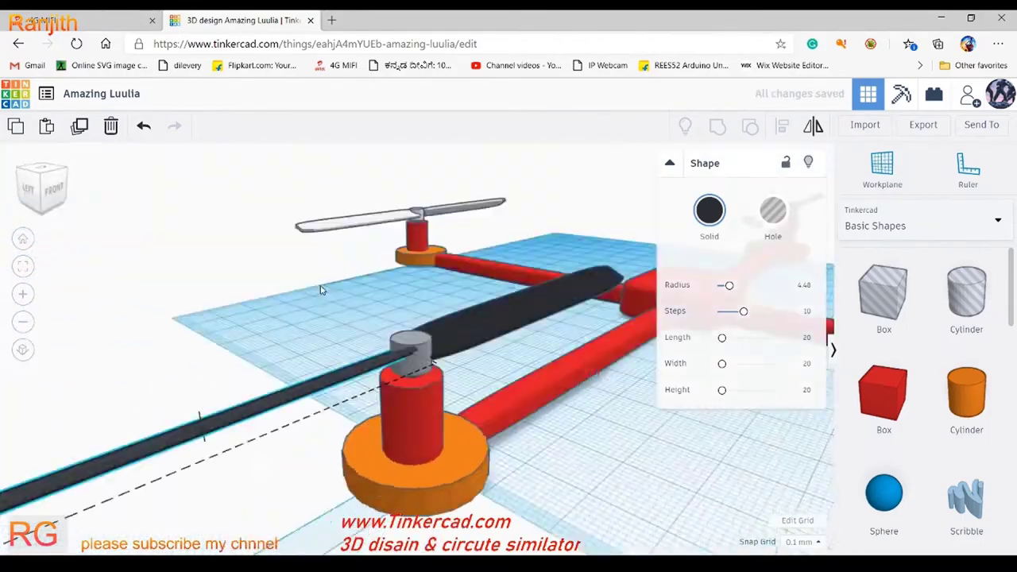
# Step: Return to the default front-top view and select the right-hand blade
pyautogui.click(527, 286)
pyautogui.moveTo(526, 286); pyautogui.dragTo(454, 306, button='right')
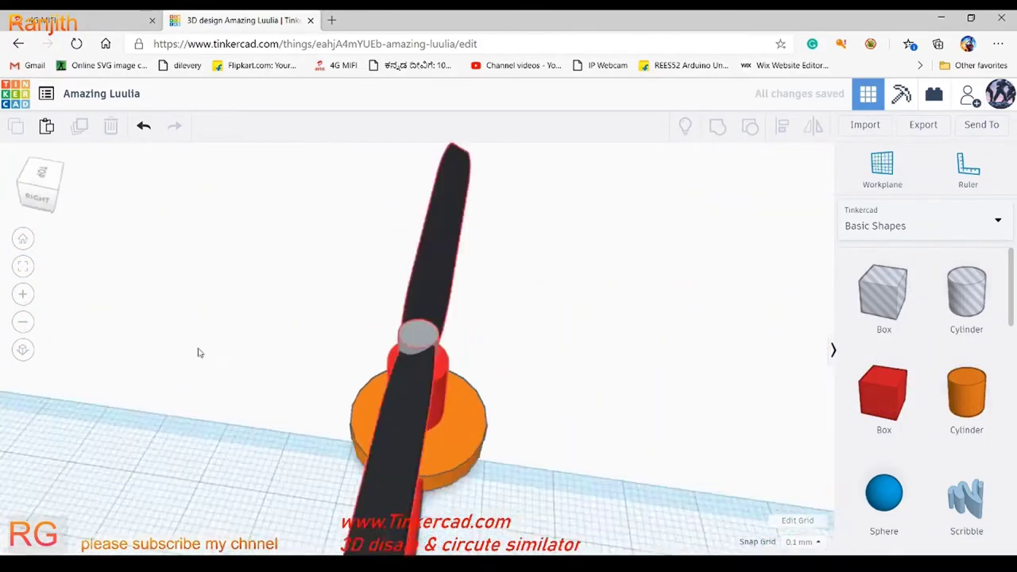
pyautogui.click(23, 240)
pyautogui.click(608, 327)
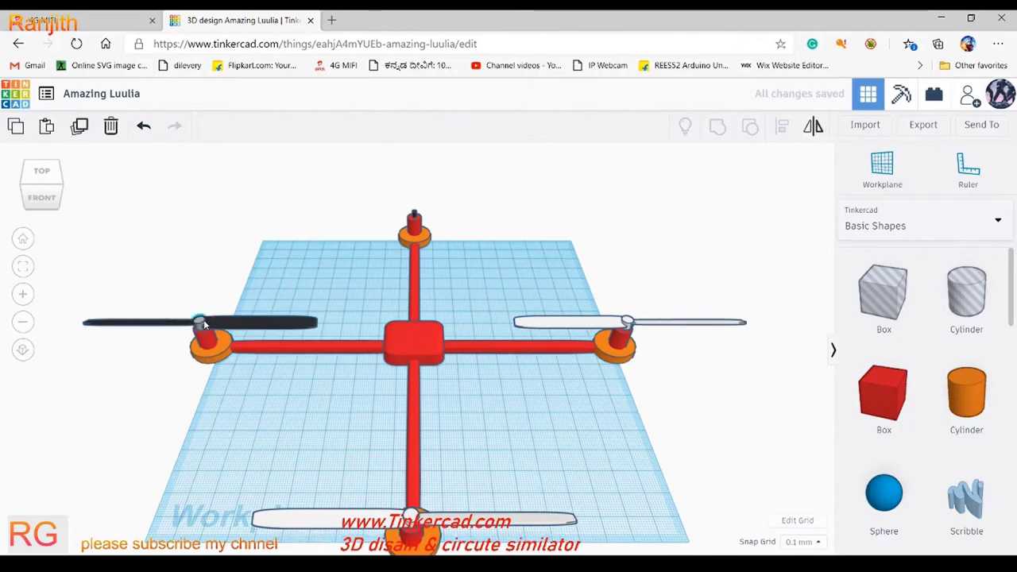
# Step: Reposition the dark left blade on its motor
pyautogui.click(232, 324)
pyautogui.moveTo(233, 324); pyautogui.dragTo(188, 300, button='right')
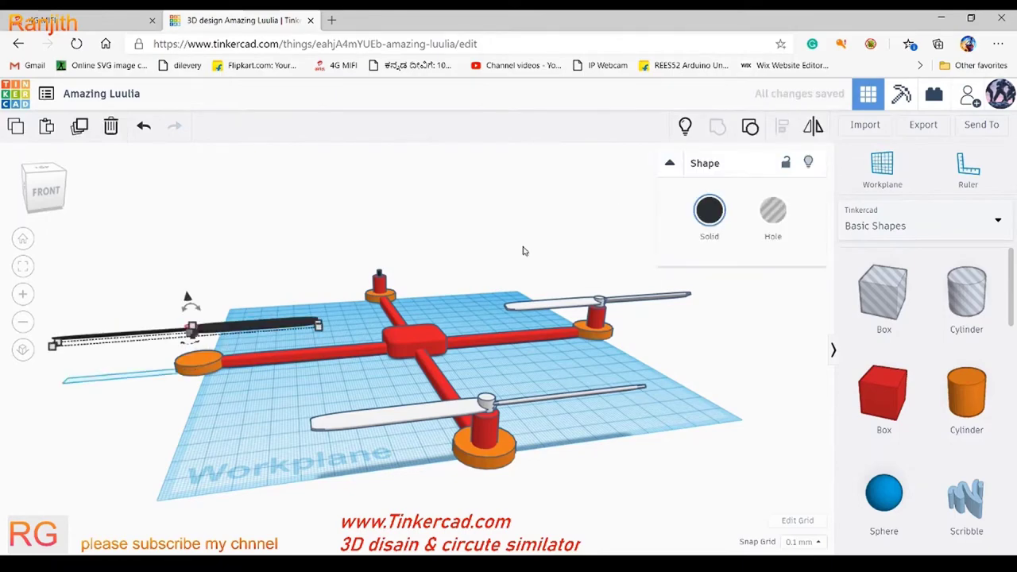
pyautogui.moveTo(315, 331); pyautogui.dragTo(350, 282)
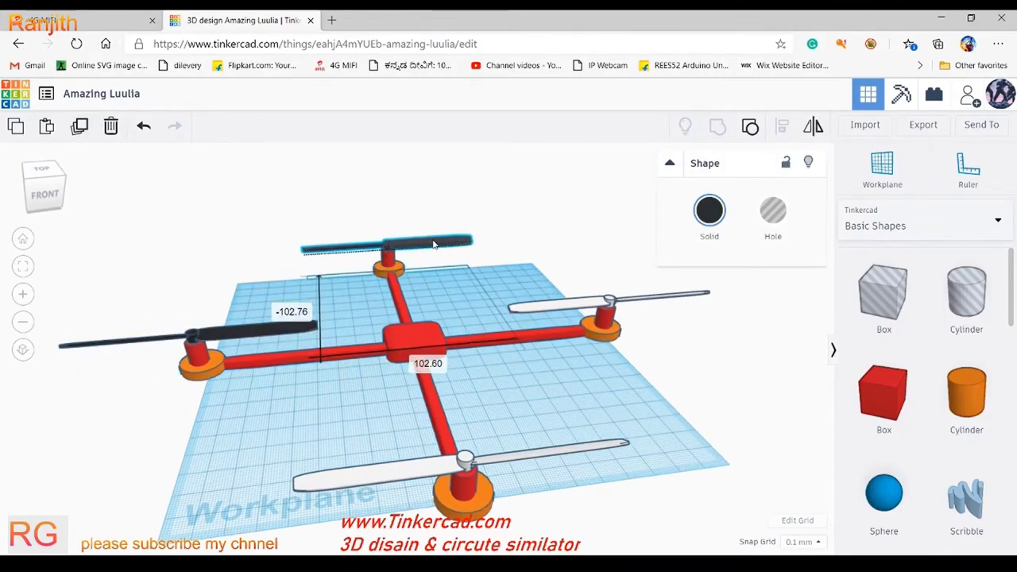
pyautogui.moveTo(433, 244)
pyautogui.mouseDown(button='right')
pyautogui.moveTo(537, 356)
pyautogui.moveTo(527, 386)
pyautogui.moveTo(429, 445)
pyautogui.moveTo(332, 368)
pyautogui.moveTo(290, 368)
pyautogui.moveTo(262, 386)
pyautogui.moveTo(518, 331)
pyautogui.moveTo(388, 329)
pyautogui.mouseUp(button='right')
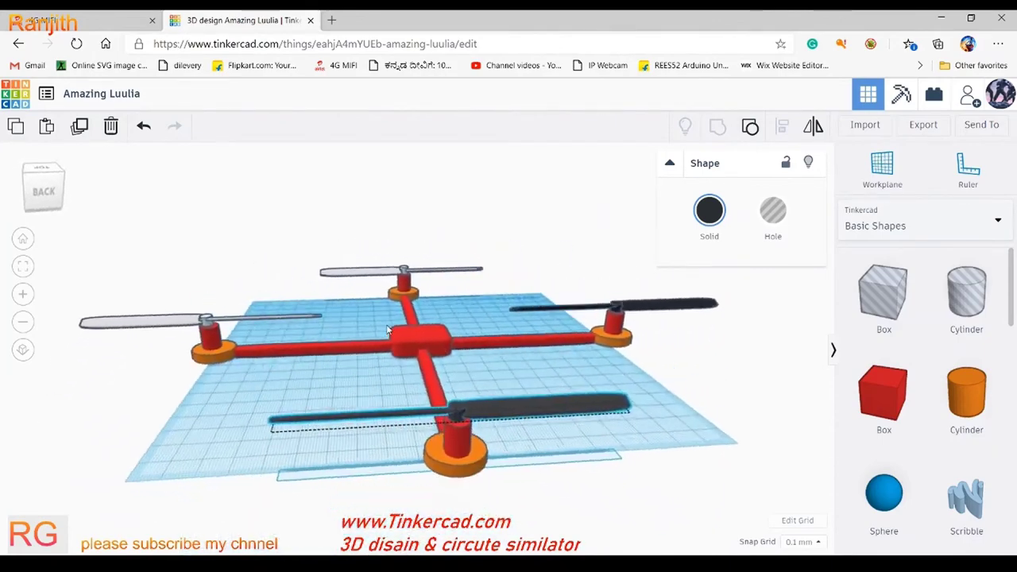
# Step: Colour the back blade black and marquee-select the entire drone
pyautogui.click(727, 242)
pyautogui.moveTo(572, 431)
pyautogui.mouseDown(button='right')
pyautogui.moveTo(456, 477)
pyautogui.moveTo(781, 317)
pyautogui.mouseUp(button='right')
pyautogui.click(578, 449)
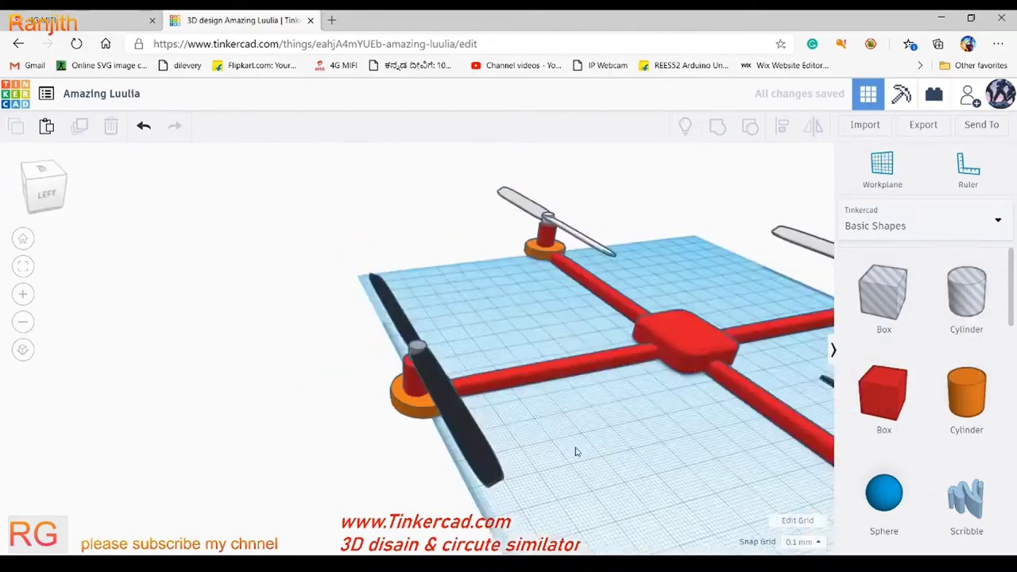
pyautogui.moveTo(579, 448)
pyautogui.mouseDown(button='right')
pyautogui.moveTo(856, 431)
pyautogui.moveTo(658, 370)
pyautogui.moveTo(651, 323)
pyautogui.moveTo(574, 305)
pyautogui.mouseUp(button='right')
pyautogui.scroll(3, 556, 302)
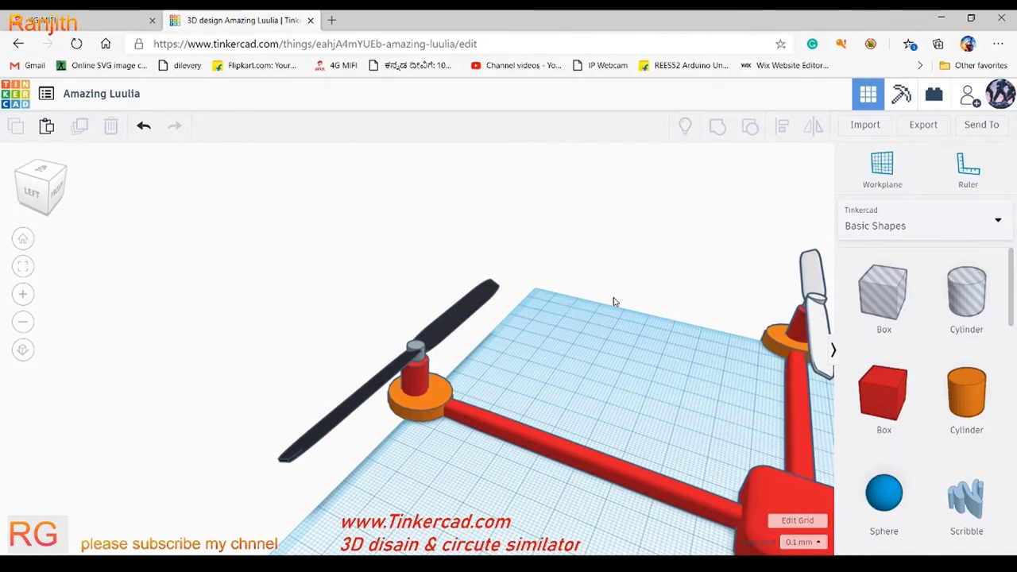
pyautogui.scroll(-5, 780, 260)
pyautogui.moveTo(778, 259)
pyautogui.mouseDown(button='right')
pyautogui.moveTo(672, 297)
pyautogui.moveTo(519, 295)
pyautogui.moveTo(515, 365)
pyautogui.moveTo(477, 402)
pyautogui.moveTo(596, 366)
pyautogui.moveTo(554, 382)
pyautogui.mouseUp(button='right')
pyautogui.moveTo(547, 342); pyautogui.dragTo(729, 140)
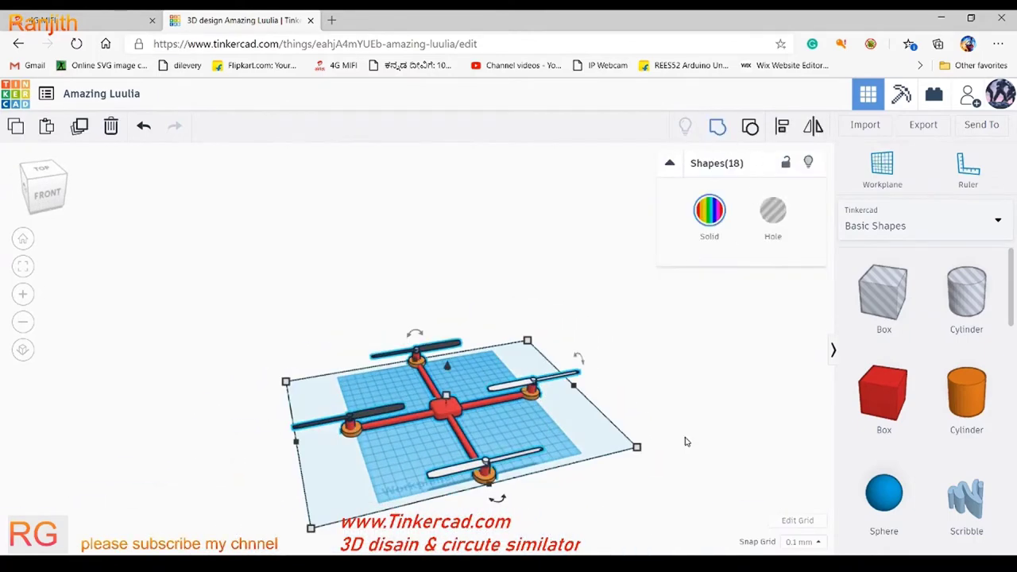
# Step: Lift the whole drone above the workplane and select the centre hub
pyautogui.moveTo(445, 368)
pyautogui.mouseDown(button='right')
pyautogui.moveTo(506, 486)
pyautogui.moveTo(494, 471)
pyautogui.mouseUp(button='right')
pyautogui.click(494, 471)
pyautogui.scroll(5, 494, 471)
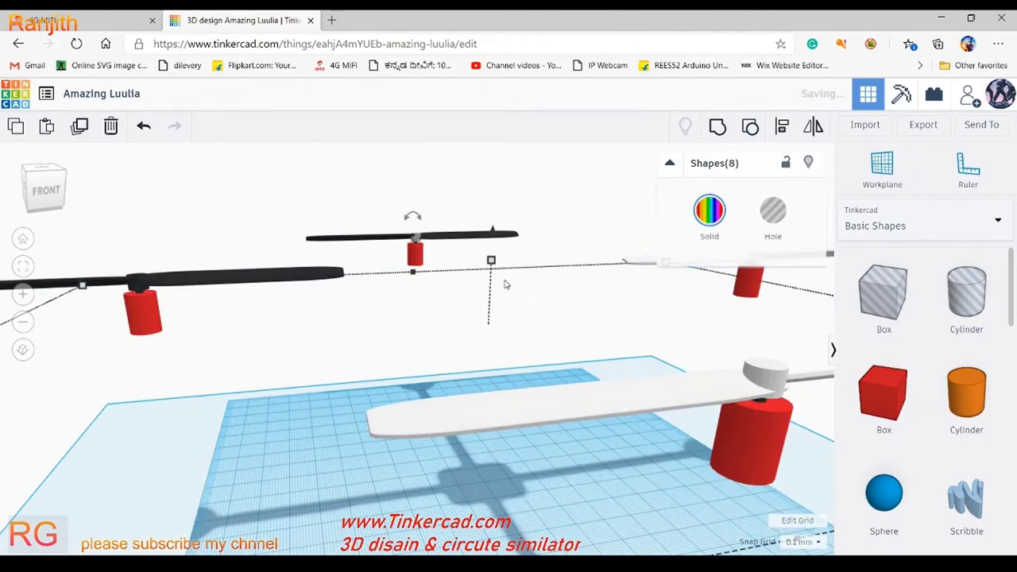
pyautogui.click(501, 312)
pyautogui.scroll(2, 459, 316)
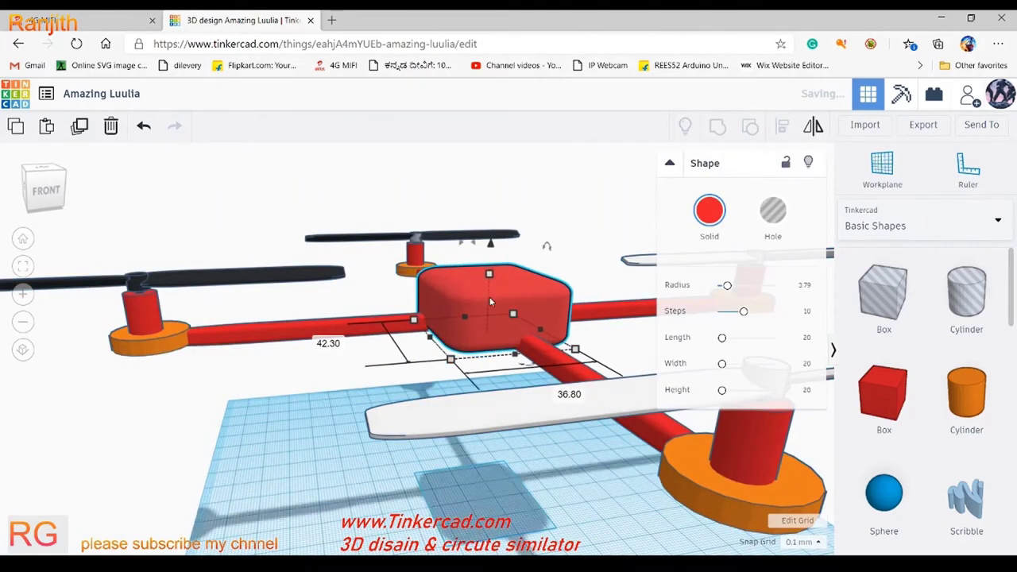
pyautogui.moveTo(459, 316)
pyautogui.mouseDown(button='right')
pyautogui.moveTo(475, 388)
pyautogui.moveTo(380, 445)
pyautogui.moveTo(457, 419)
pyautogui.moveTo(452, 394)
pyautogui.mouseUp(button='right')
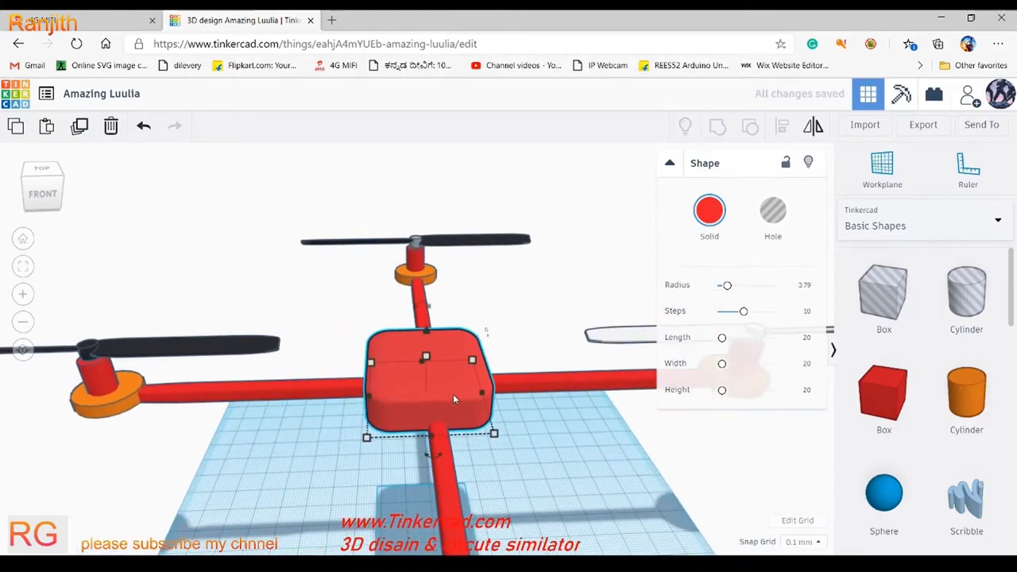
# Step: Place a box hole onto the centre hub and shrink the hub slightly
pyautogui.moveTo(881, 294); pyautogui.dragTo(457, 429)
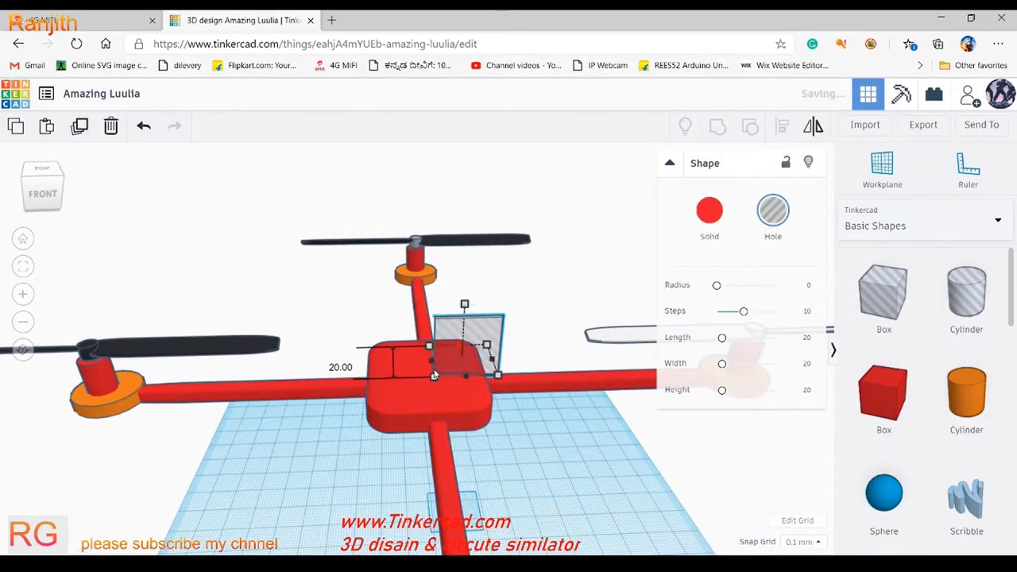
pyautogui.moveTo(434, 374); pyautogui.dragTo(423, 345)
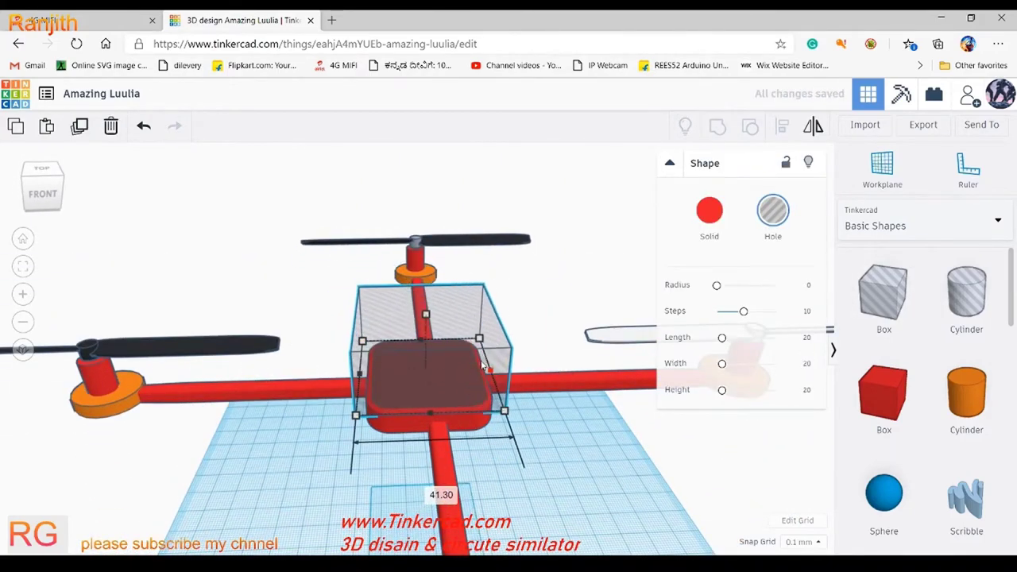
pyautogui.moveTo(496, 364)
pyautogui.mouseDown(button='right')
pyautogui.moveTo(590, 327)
pyautogui.moveTo(515, 318)
pyautogui.moveTo(556, 420)
pyautogui.moveTo(504, 413)
pyautogui.mouseUp(button='right')
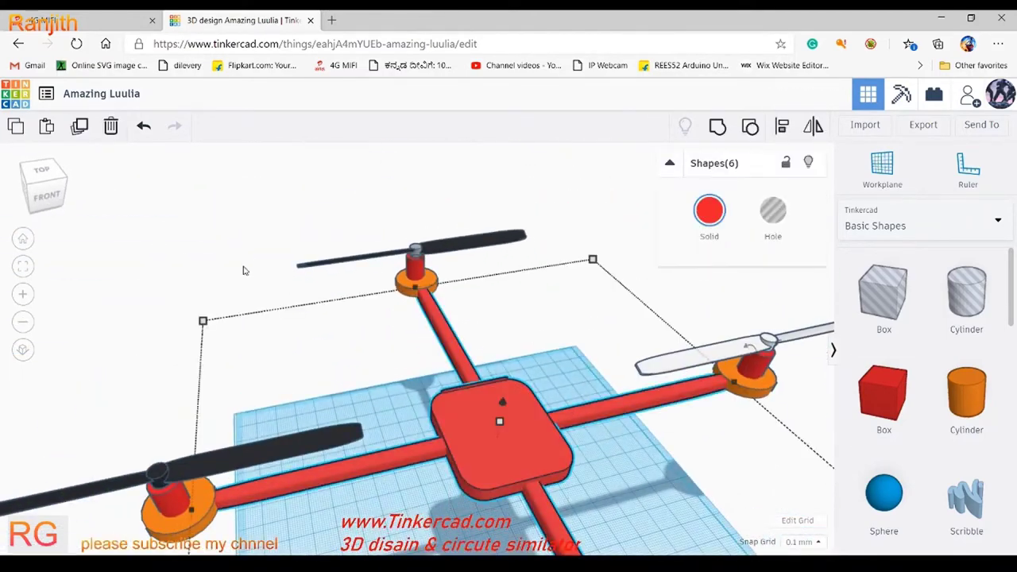
pyautogui.click(488, 464)
pyautogui.moveTo(489, 463); pyautogui.dragTo(544, 437, button='right')
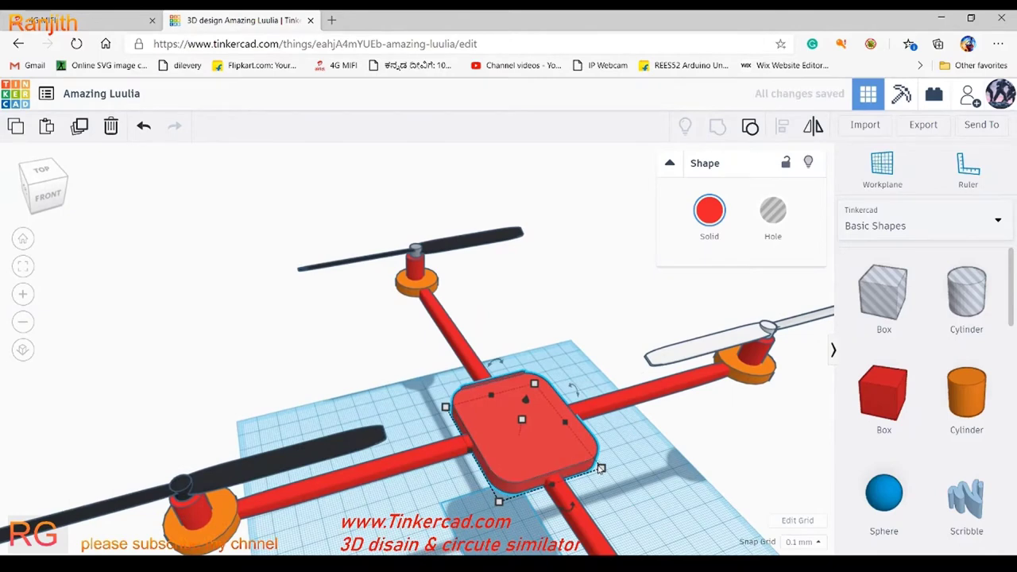
pyautogui.moveTo(600, 469); pyautogui.dragTo(600, 471)
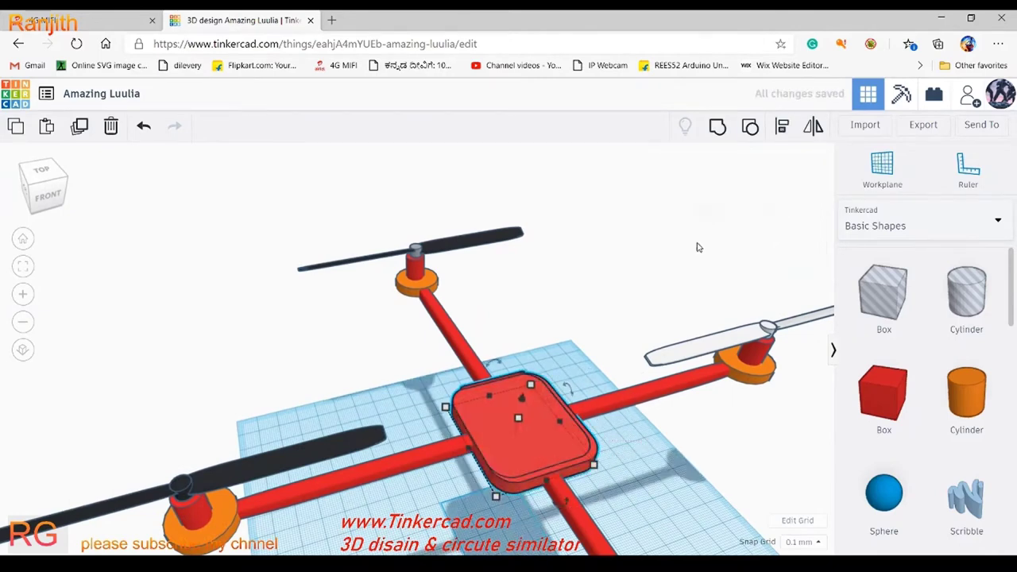
# Step: Switch the hub to solid, undo that change, and zoom in on a front view
pyautogui.click(709, 210)
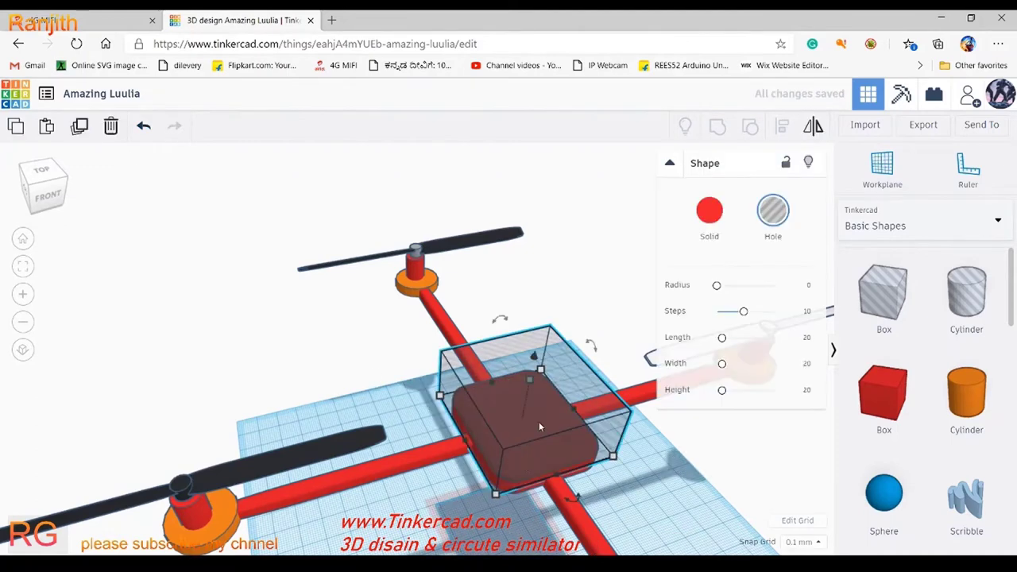
pyautogui.press('Escape')
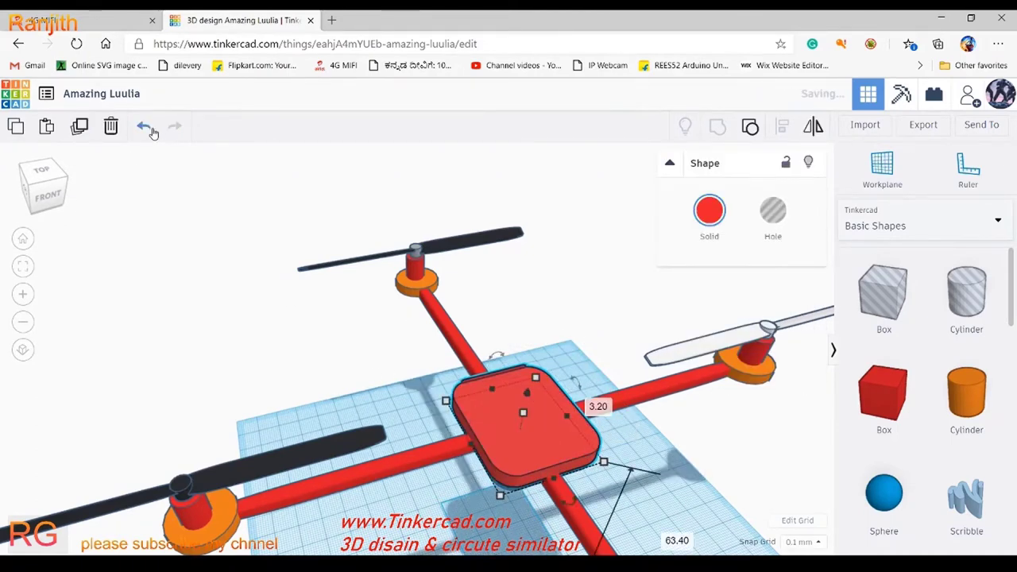
pyautogui.hotkey('ctrl', 'z')
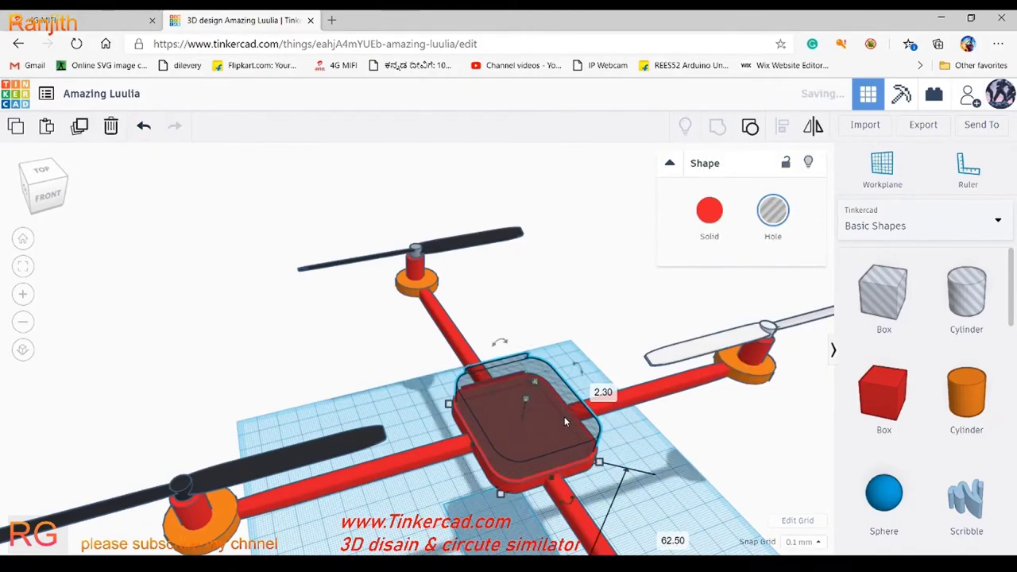
pyautogui.moveTo(564, 416); pyautogui.dragTo(588, 513, button='right')
pyautogui.moveTo(646, 318); pyautogui.dragTo(595, 442, button='right')
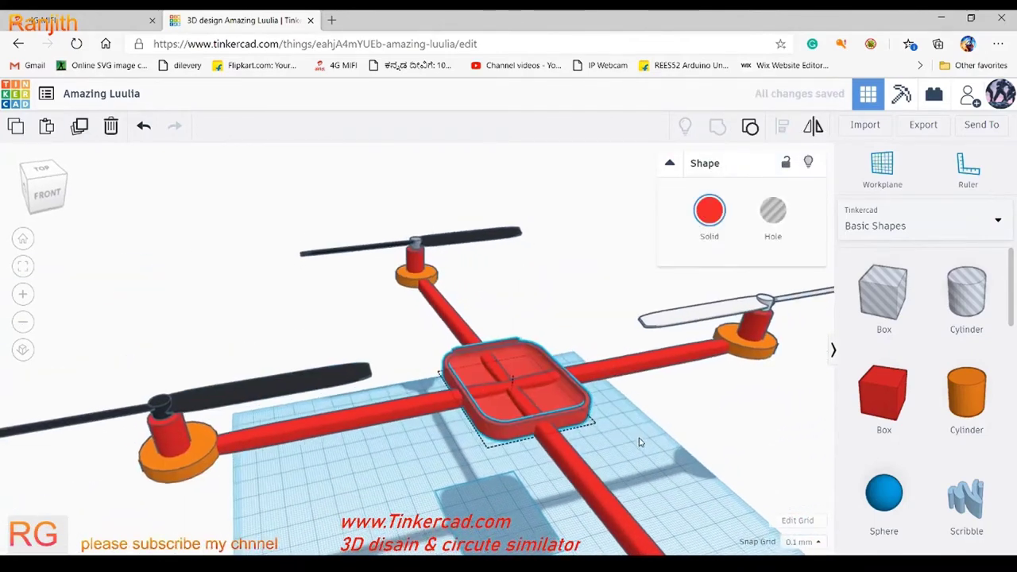
pyautogui.scroll(1, 551, 464)
pyautogui.scroll(1, 511, 437)
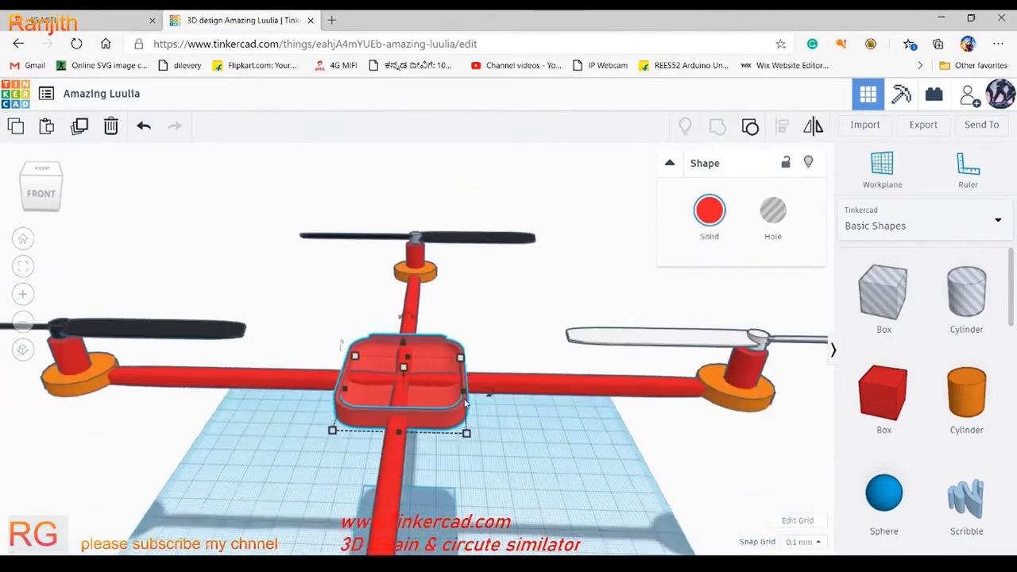
pyautogui.scroll(1, 472, 411)
# Step: Add a yellow 'parts' text label onto the hub, scaled to fit
pyautogui.moveTo(1006, 394)
pyautogui.mouseDown()
pyautogui.moveTo(659, 518)
pyautogui.moveTo(236, 397)
pyautogui.moveTo(435, 477)
pyautogui.mouseUp()
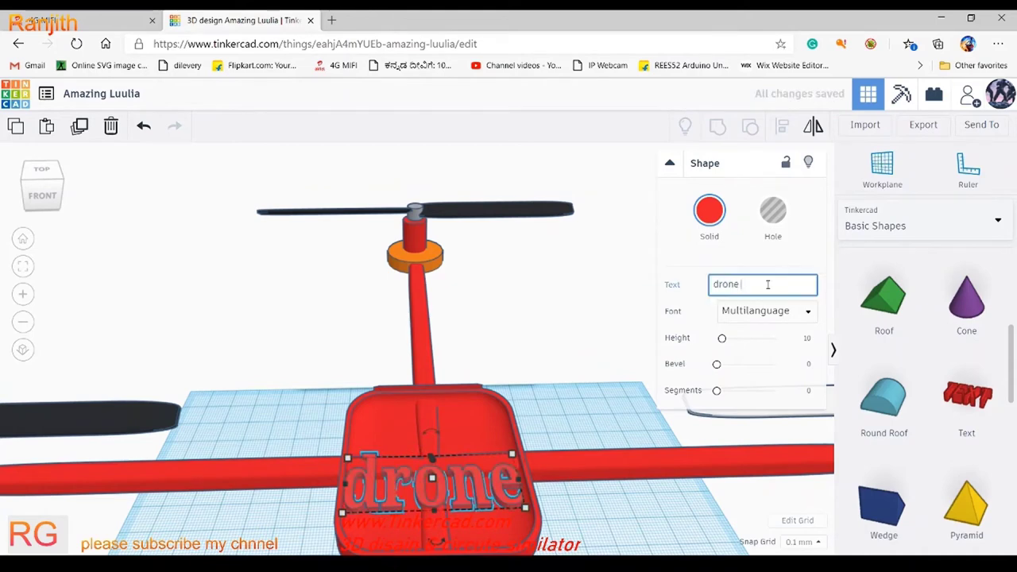
pyautogui.click(709, 210)
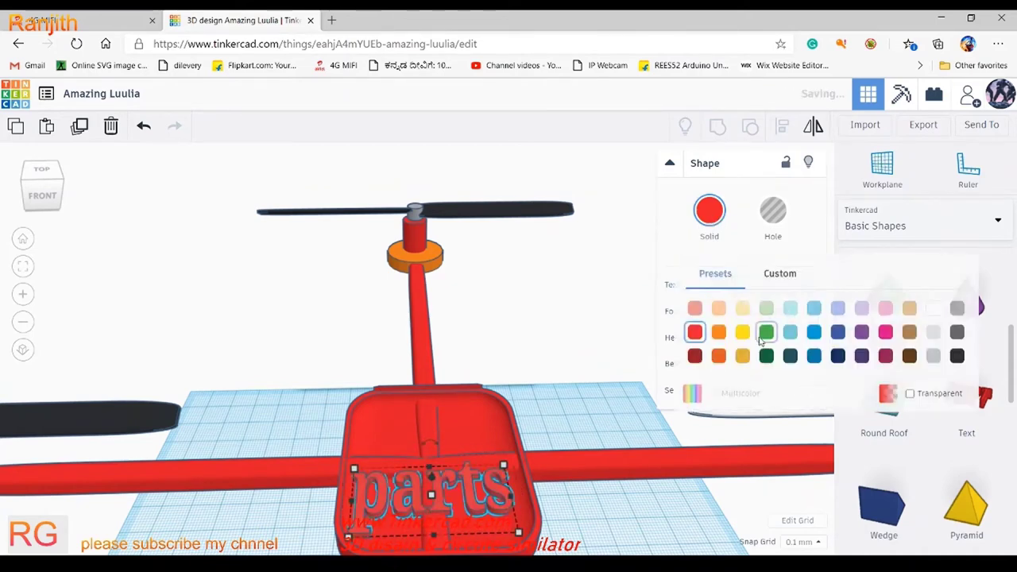
pyautogui.click(742, 329)
pyautogui.moveTo(432, 508); pyautogui.dragTo(399, 510)
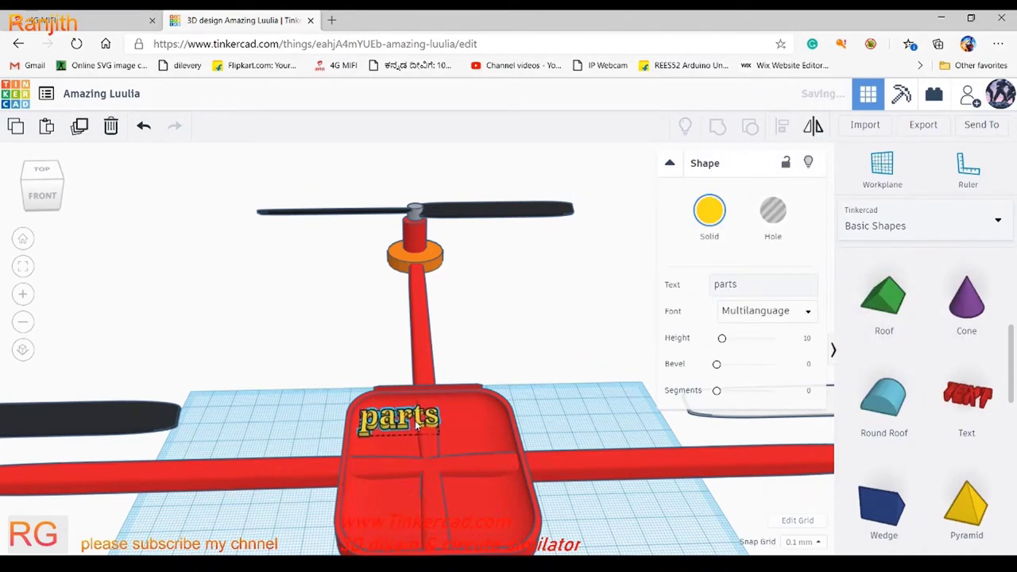
pyautogui.press('Escape')
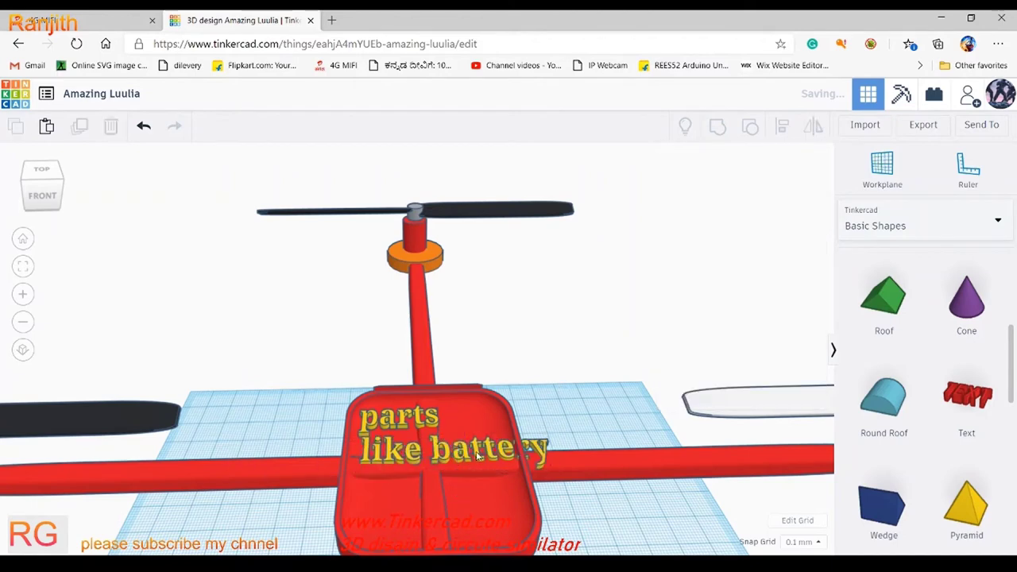
# Step: Duplicate the label, move the copy below it, and rewrite its text
pyautogui.hotkey('ctrl', 'd')
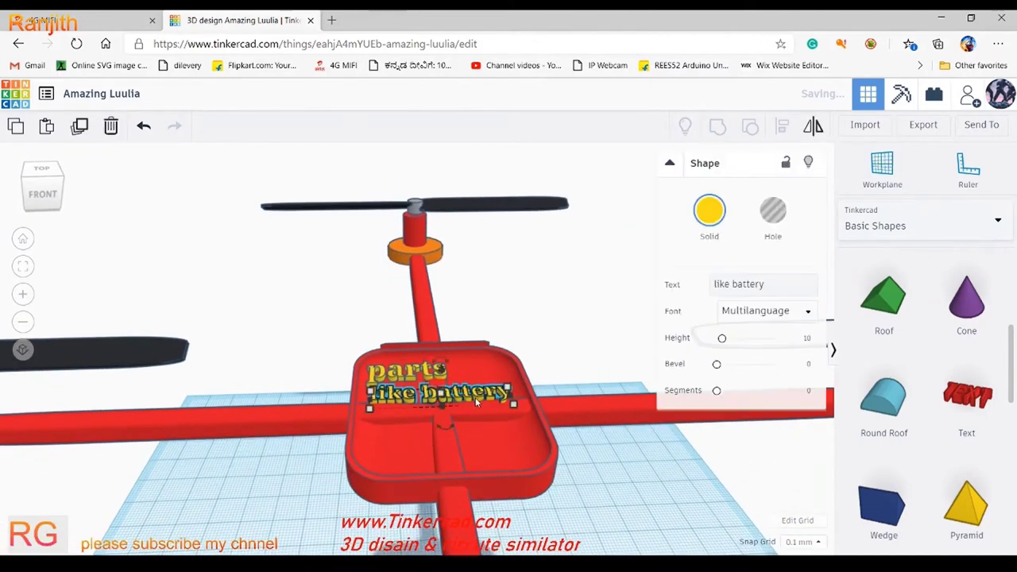
pyautogui.moveTo(475, 398); pyautogui.dragTo(471, 410)
pyautogui.click(779, 284)
pyautogui.press('BackSpace')
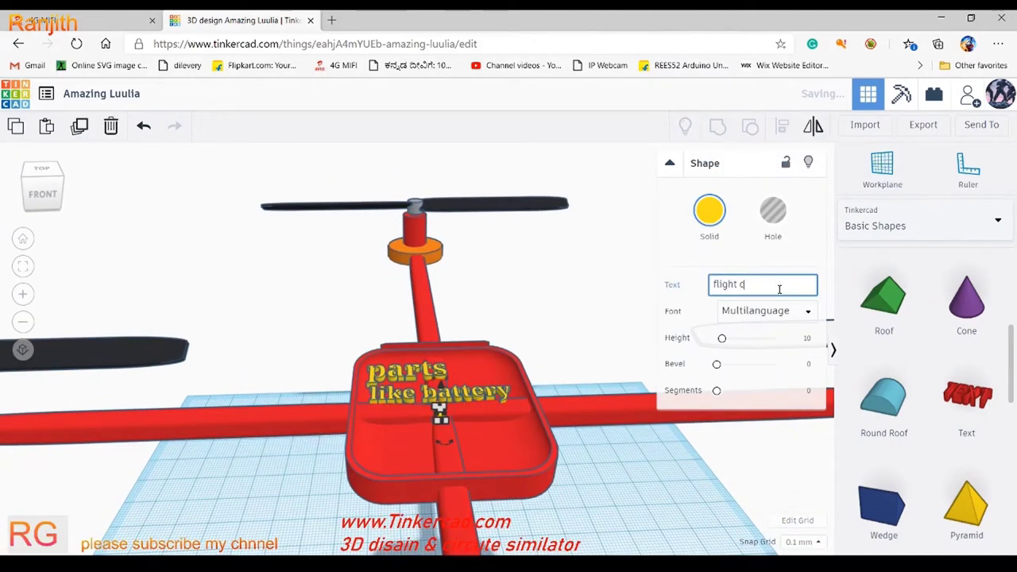
pyautogui.click(781, 310)
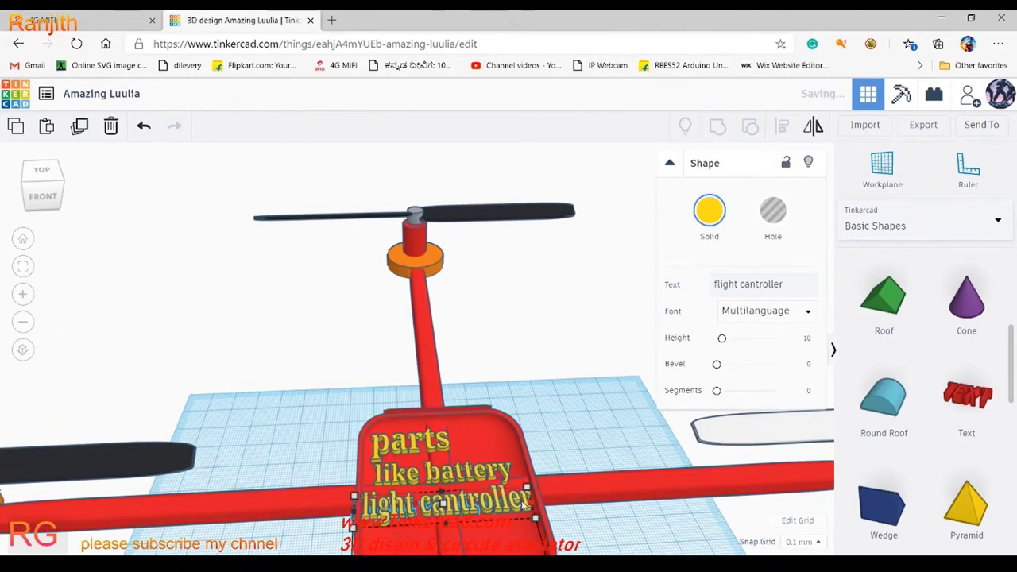
# Step: Undo the last label edits and move 'flight cantroller' below the other labels
pyautogui.hotkey('ctrl', 'z')
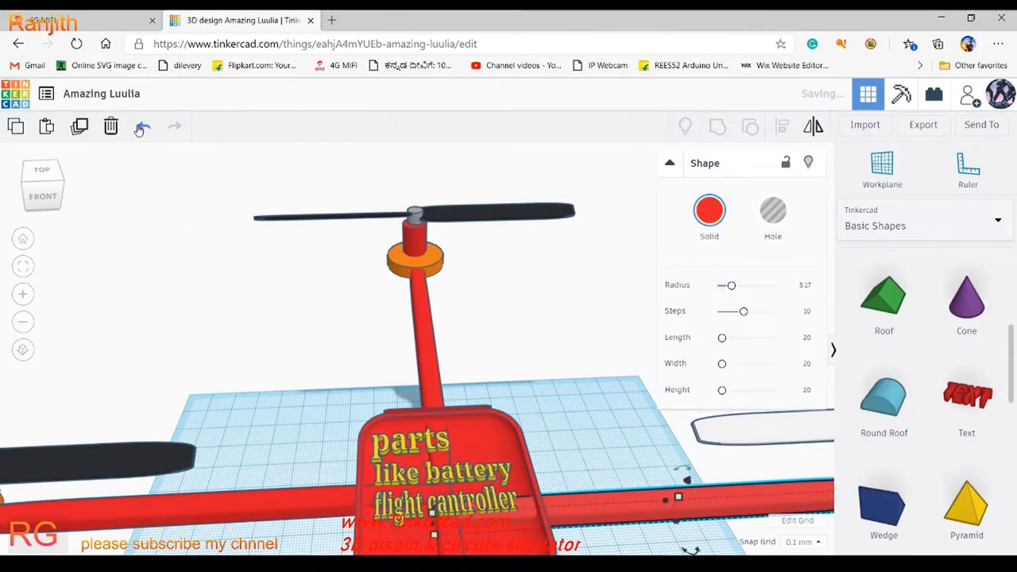
pyautogui.click(681, 288)
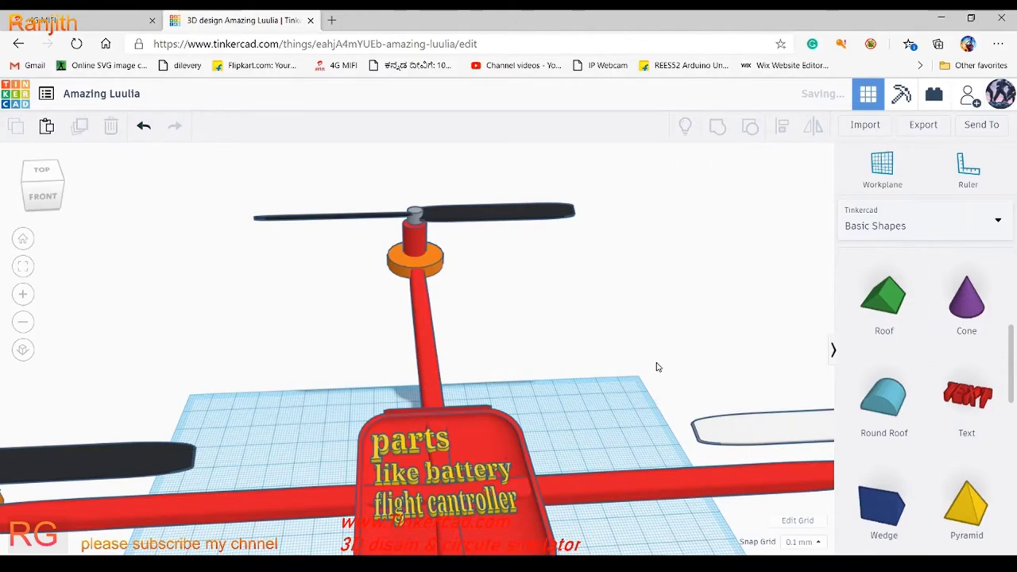
pyautogui.scroll(1, 656, 367)
pyautogui.scroll(-1, 583, 376)
pyautogui.hotkey('ctrl', 'z')
pyautogui.scroll(1, 293, 277)
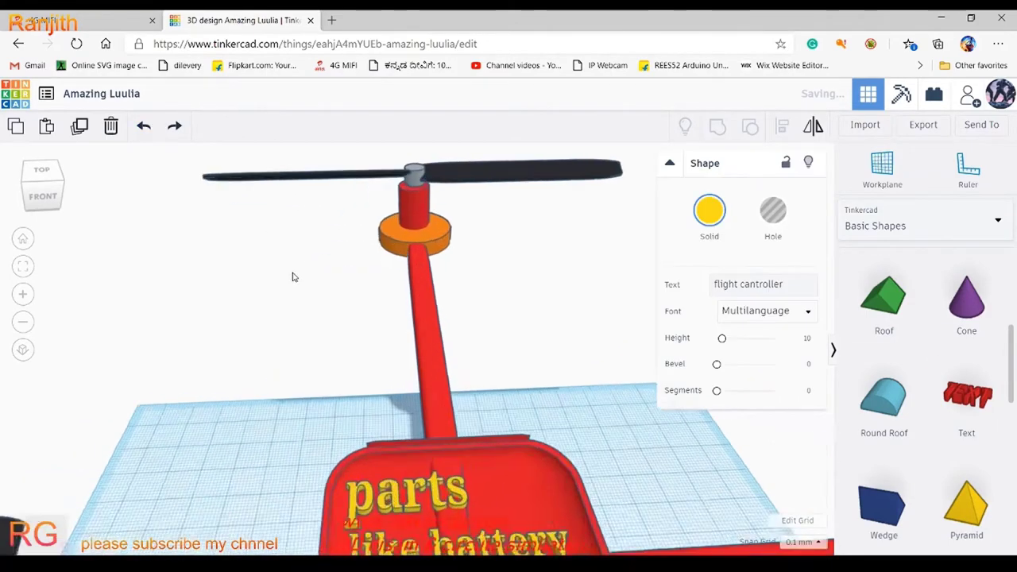
pyautogui.scroll(-2, 292, 276)
pyautogui.moveTo(435, 465); pyautogui.dragTo(431, 488)
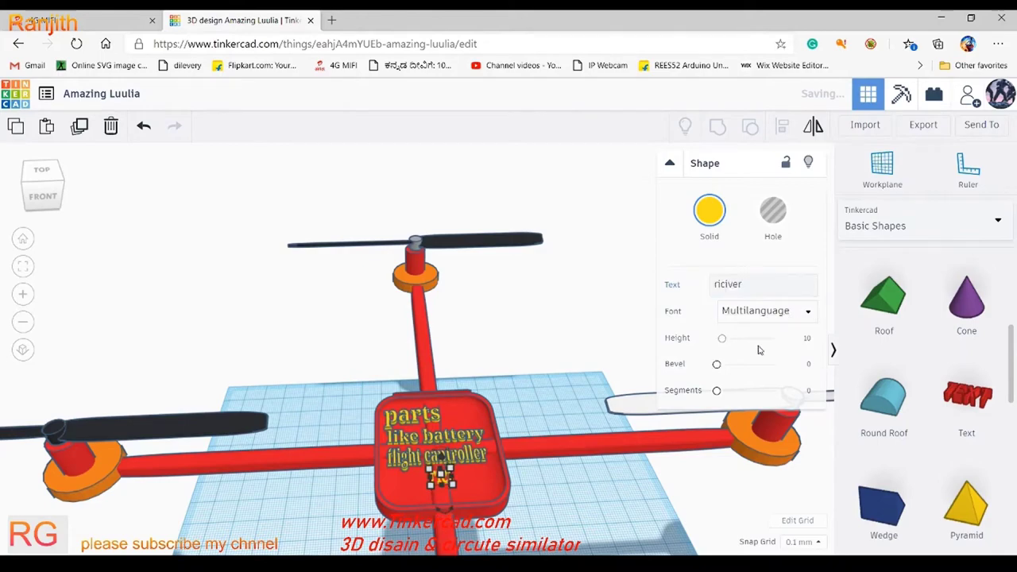
# Step: Select the 'riciver' label below the others and set its font to Sans
pyautogui.click(445, 489)
pyautogui.scroll(2, 449, 468)
pyautogui.click(453, 473)
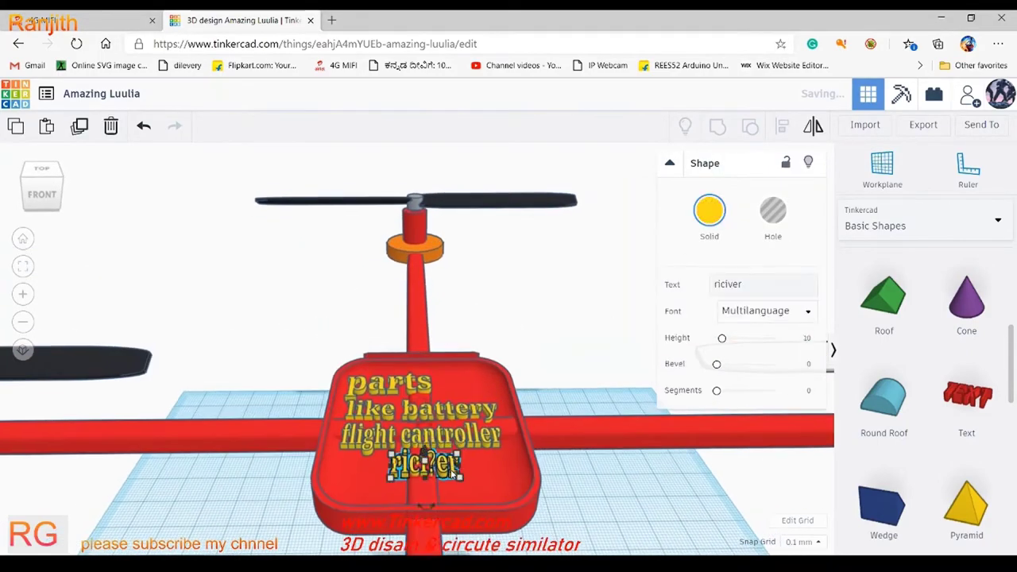
pyautogui.moveTo(397, 471); pyautogui.dragTo(429, 476, button='right')
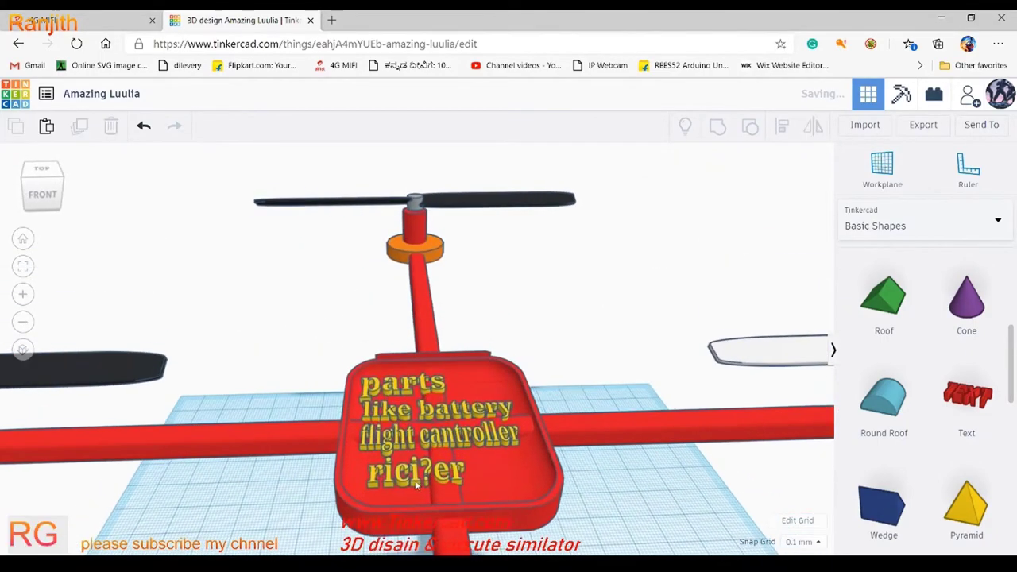
pyautogui.click(501, 486)
pyautogui.click(415, 472)
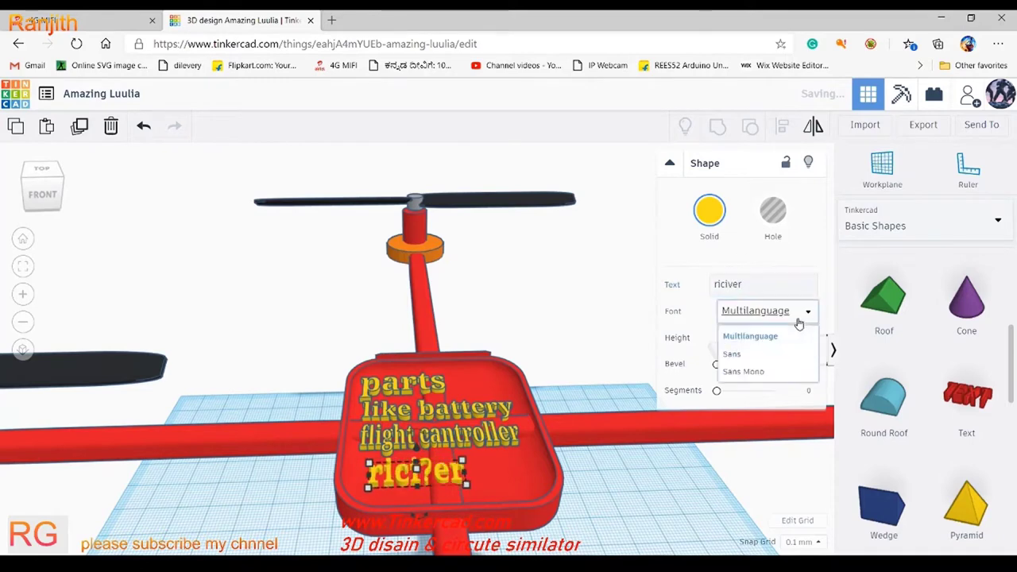
pyautogui.moveTo(699, 429); pyautogui.dragTo(689, 483, button='right')
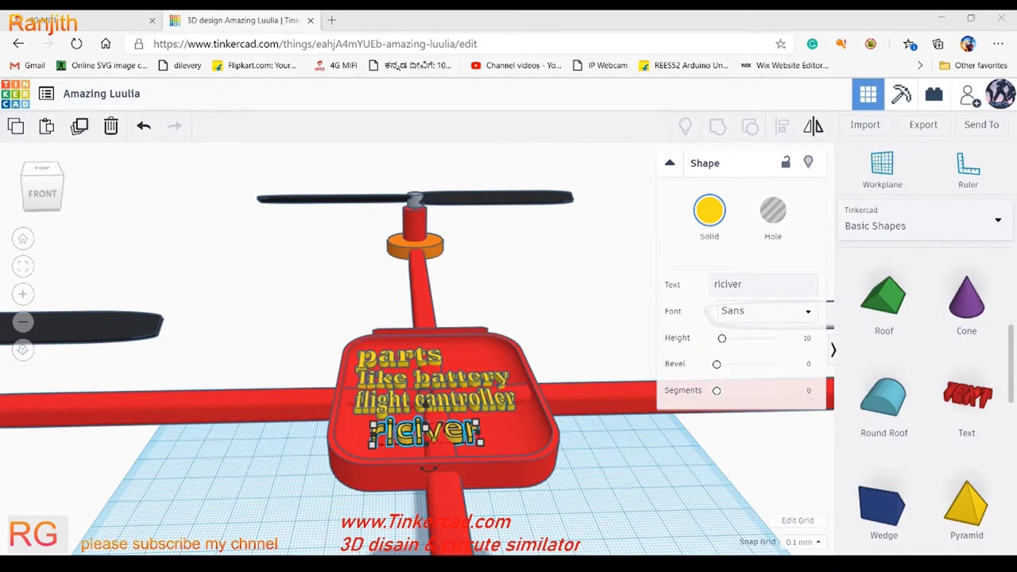
# Step: View the drone from near the top and rotate the hub body about half a turn
pyautogui.scroll(-5, 558, 488)
pyautogui.moveTo(536, 501)
pyautogui.mouseDown(button='right')
pyautogui.moveTo(441, 454)
pyautogui.moveTo(405, 465)
pyautogui.mouseUp(button='right')
pyautogui.click(407, 468)
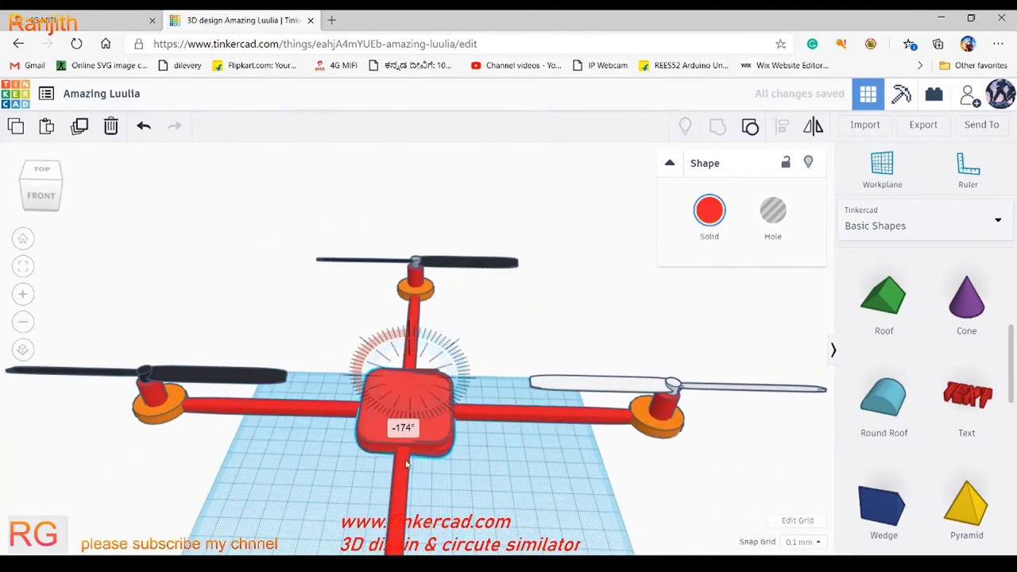
pyautogui.moveTo(413, 465); pyautogui.dragTo(410, 460)
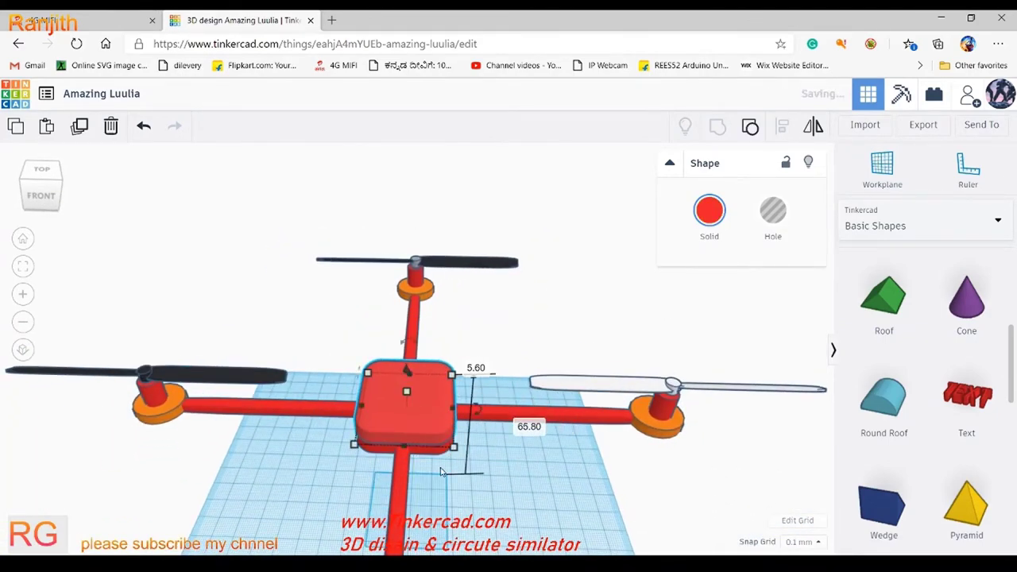
# Step: Place a thin cylinder on a hub corner, make it a hole, sink it in, and duplicate it
pyautogui.scroll(3, 926, 397)
pyautogui.moveTo(966, 393)
pyautogui.mouseDown()
pyautogui.moveTo(488, 464)
pyautogui.moveTo(494, 326)
pyautogui.mouseUp()
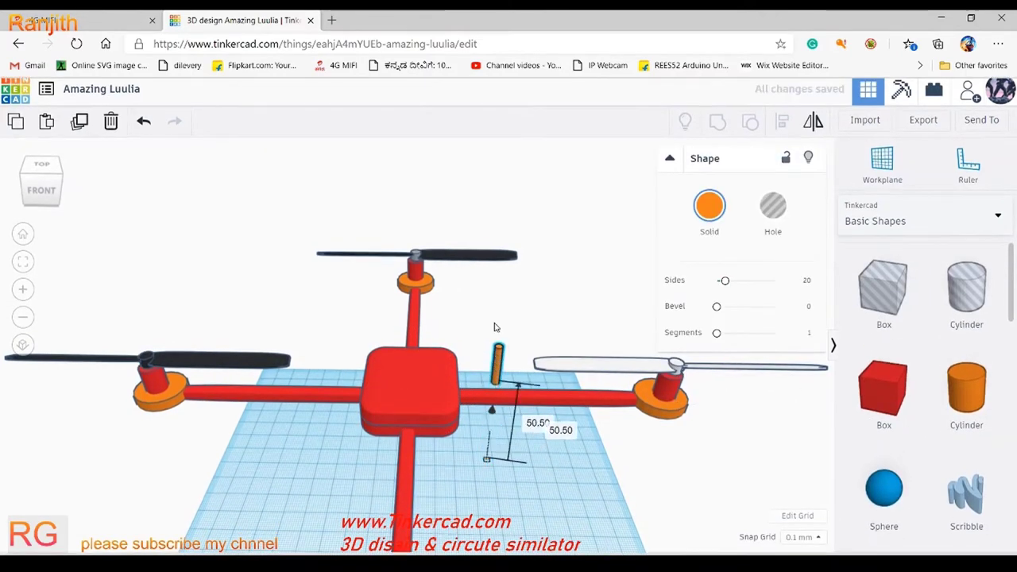
pyautogui.moveTo(497, 362); pyautogui.dragTo(456, 401)
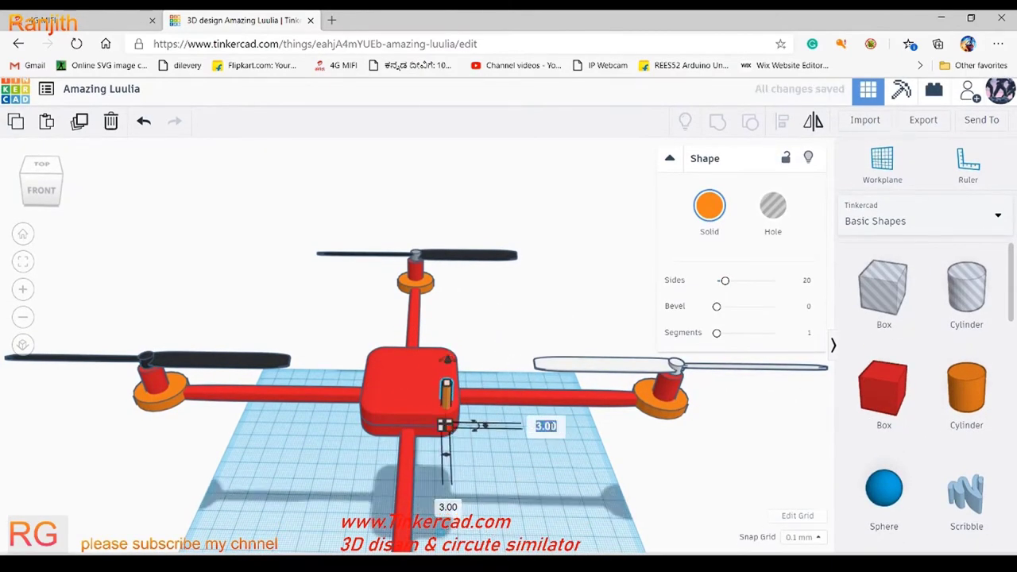
pyautogui.press('Return')
pyautogui.click(449, 389)
pyautogui.click(772, 206)
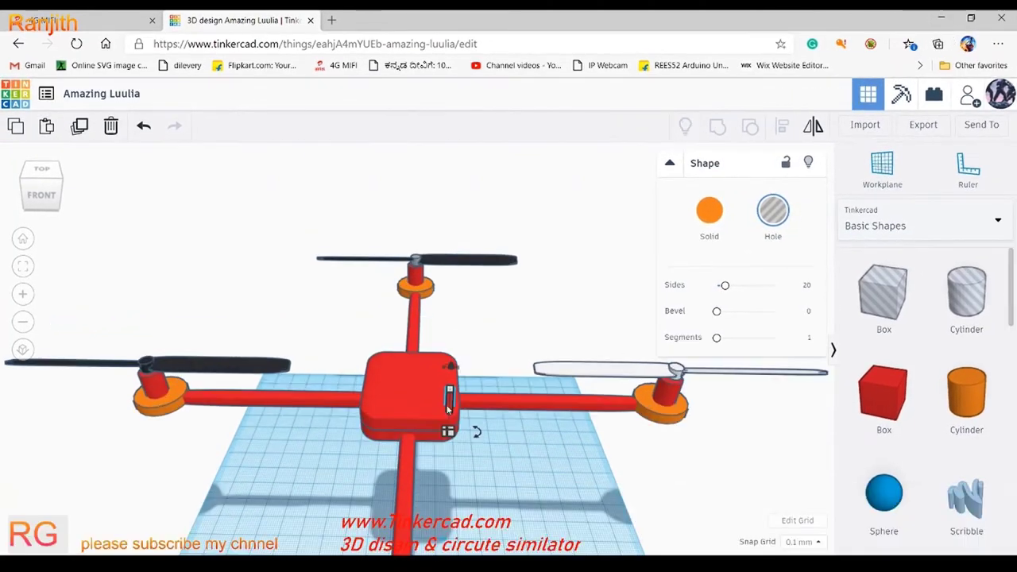
pyautogui.moveTo(448, 408); pyautogui.dragTo(453, 411)
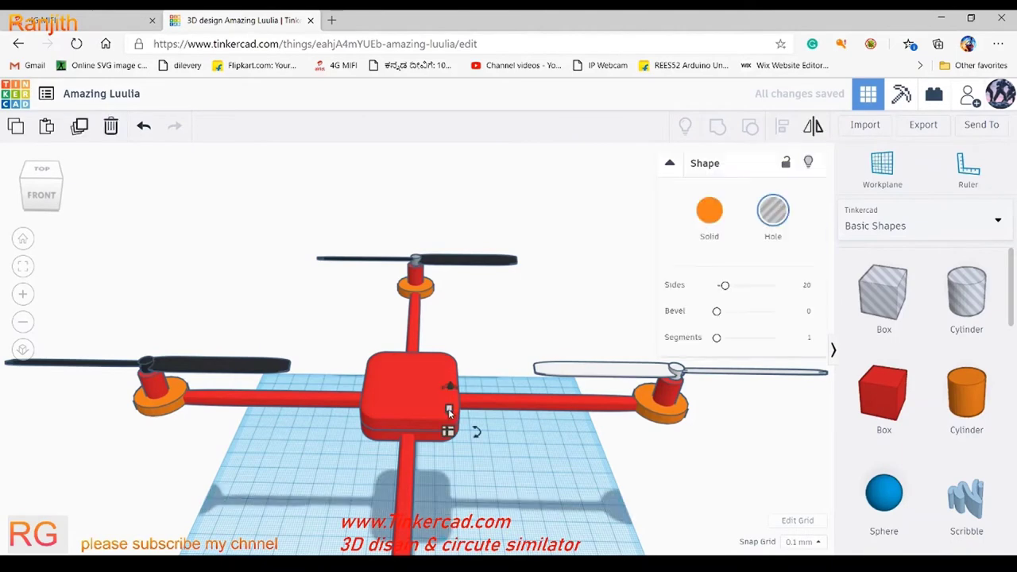
pyautogui.scroll(5, 448, 411)
pyautogui.scroll(-2, 441, 382)
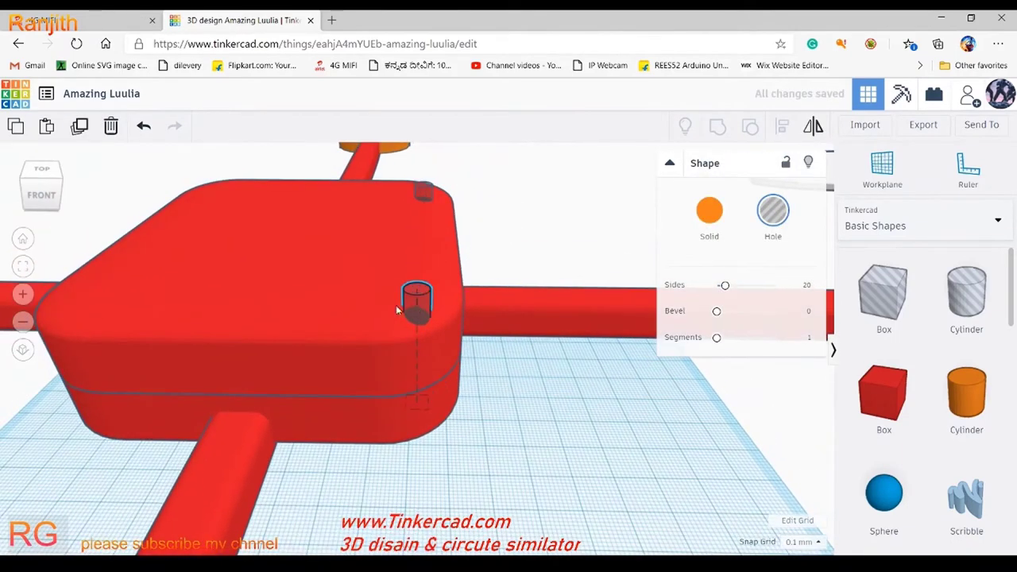
pyautogui.hotkey('ctrl', 'v')
pyautogui.hotkey('ctrl', 'v')
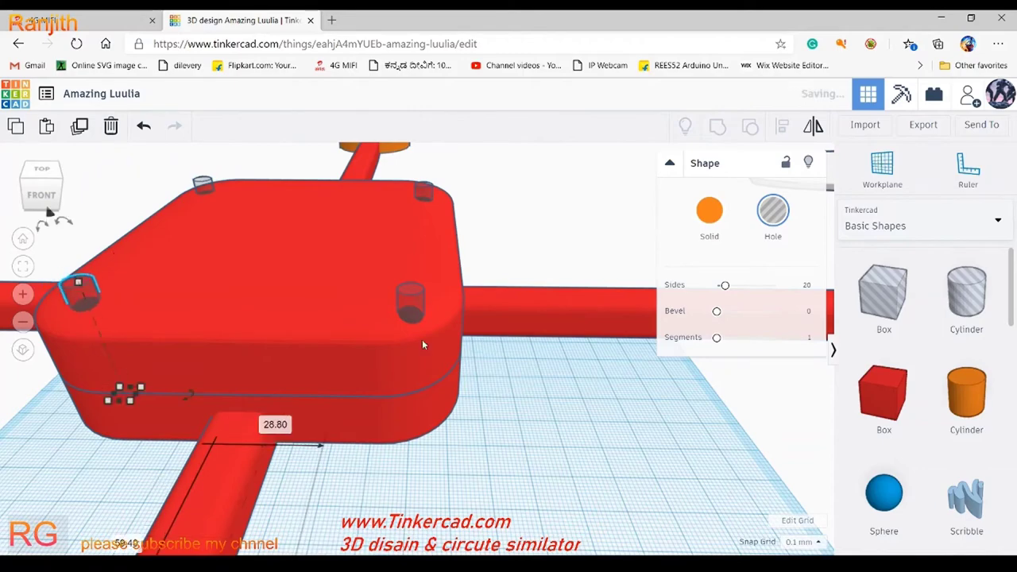
# Step: Select all fifteen drone shapes and group them so the holes cut through
pyautogui.scroll(-5, 422, 339)
pyautogui.moveTo(223, 237); pyautogui.dragTo(472, 351)
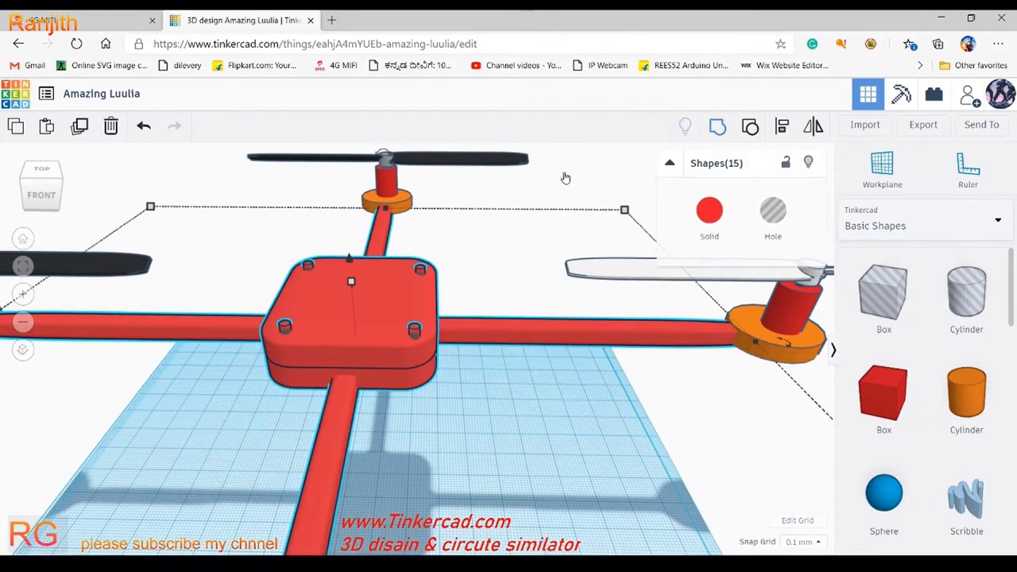
pyautogui.hotkey('ctrl', 'g')
pyautogui.click(709, 211)
# Step: Place a new cylinder, set its width to 2, raise it slightly and shorten it
pyautogui.click(411, 331)
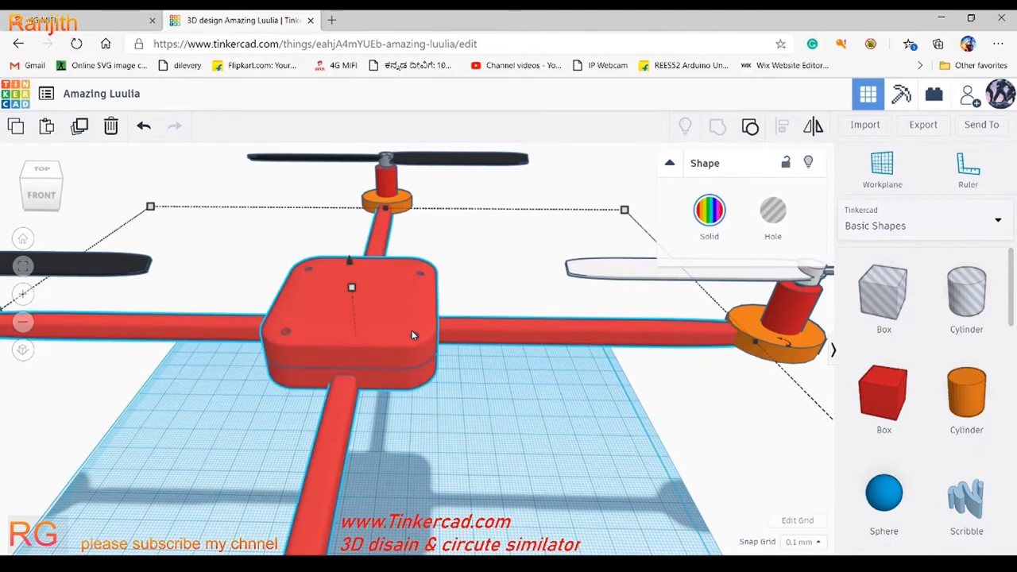
pyautogui.moveTo(966, 393); pyautogui.dragTo(502, 427)
pyautogui.click(491, 467)
pyautogui.write('2')
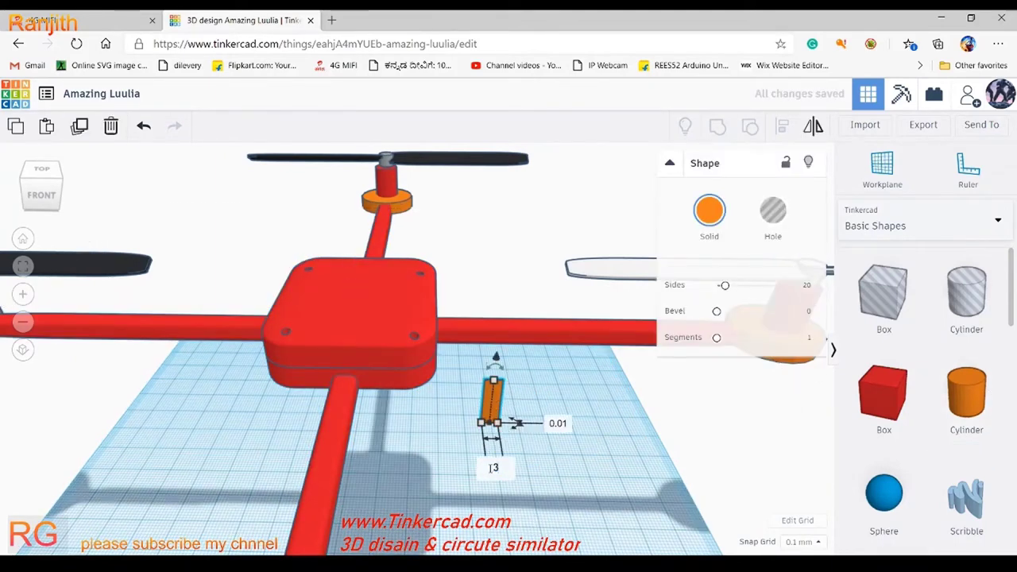
pyautogui.write('f')
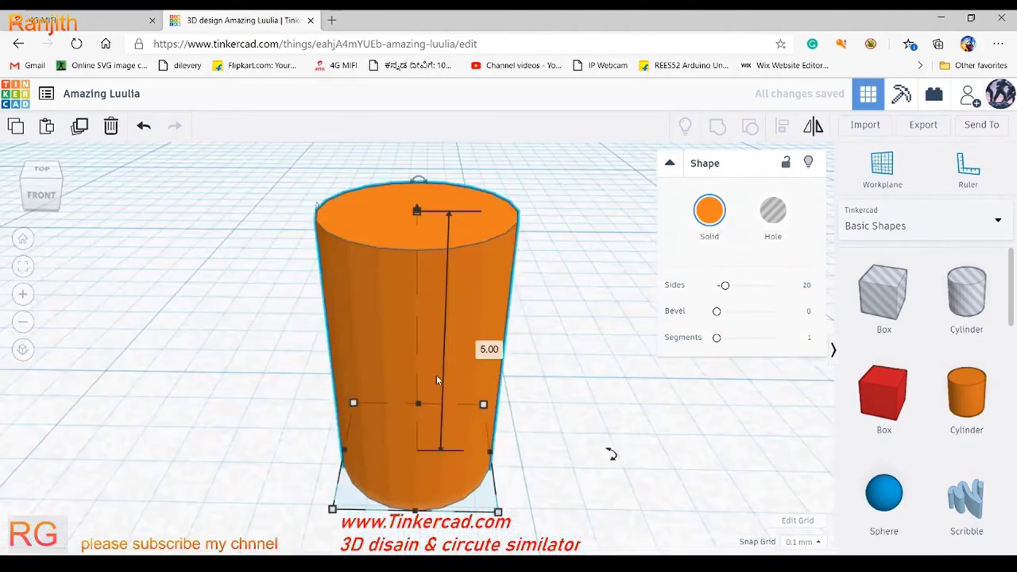
pyautogui.hotkey('ctrl', 'Up')
pyautogui.hotkey('ctrl', 'Up')
pyautogui.hotkey('ctrl', 'Up')
pyautogui.moveTo(418, 193); pyautogui.dragTo(418, 262)
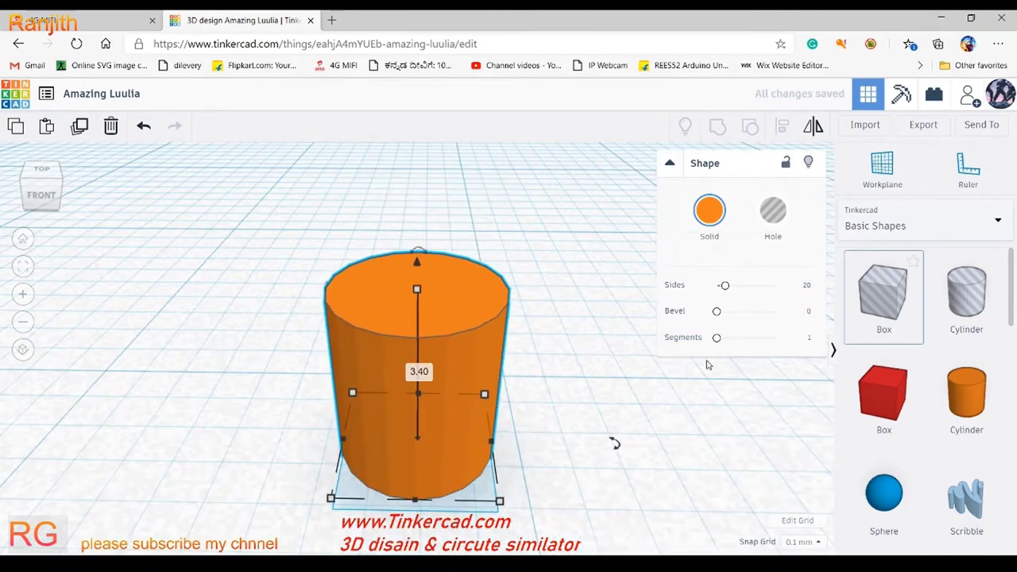
# Step: Add a box hole on top of the cylinder and stretch it into a long bar
pyautogui.moveTo(883, 294); pyautogui.dragTo(531, 345)
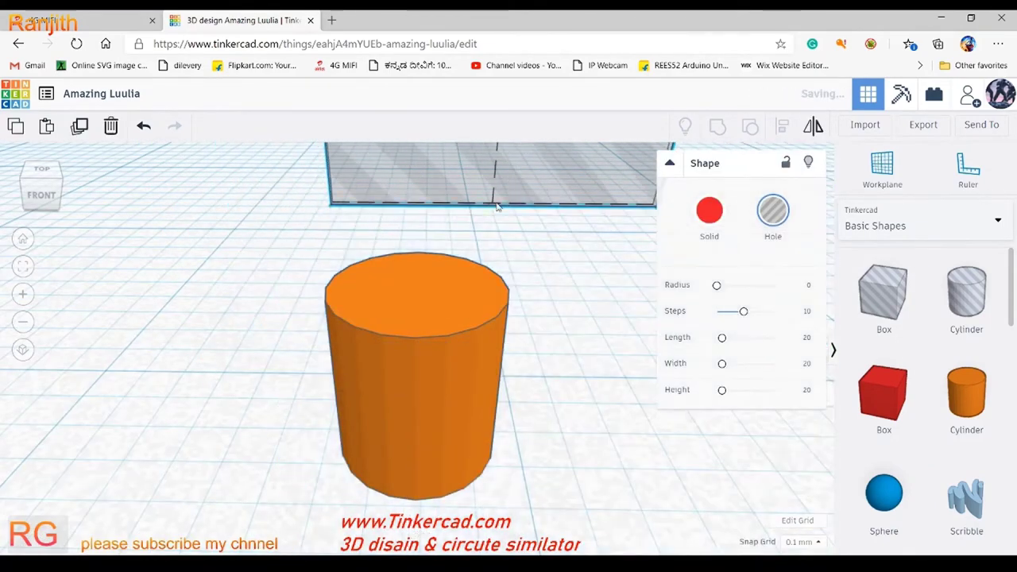
pyautogui.moveTo(530, 345)
pyautogui.mouseDown(button='right')
pyautogui.moveTo(394, 354)
pyautogui.moveTo(409, 204)
pyautogui.moveTo(402, 467)
pyautogui.moveTo(371, 469)
pyautogui.mouseUp(button='right')
pyautogui.scroll(2, 371, 469)
pyautogui.moveTo(435, 454)
pyautogui.mouseDown()
pyautogui.moveTo(405, 249)
pyautogui.moveTo(419, 317)
pyautogui.mouseUp()
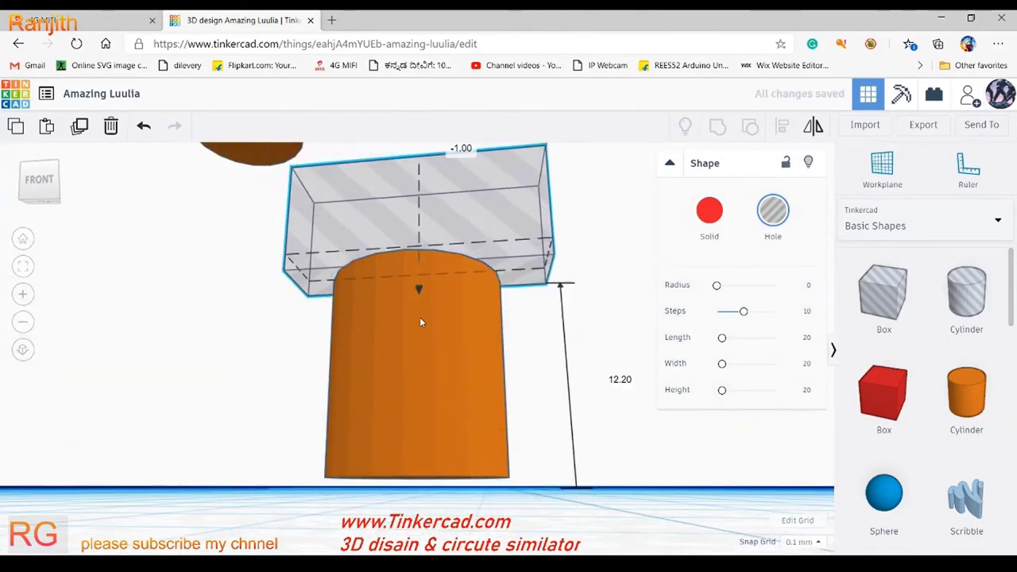
pyautogui.moveTo(419, 316); pyautogui.dragTo(444, 254, button='right')
pyautogui.scroll(-3, 472, 203)
pyautogui.moveTo(472, 203); pyautogui.dragTo(529, 270)
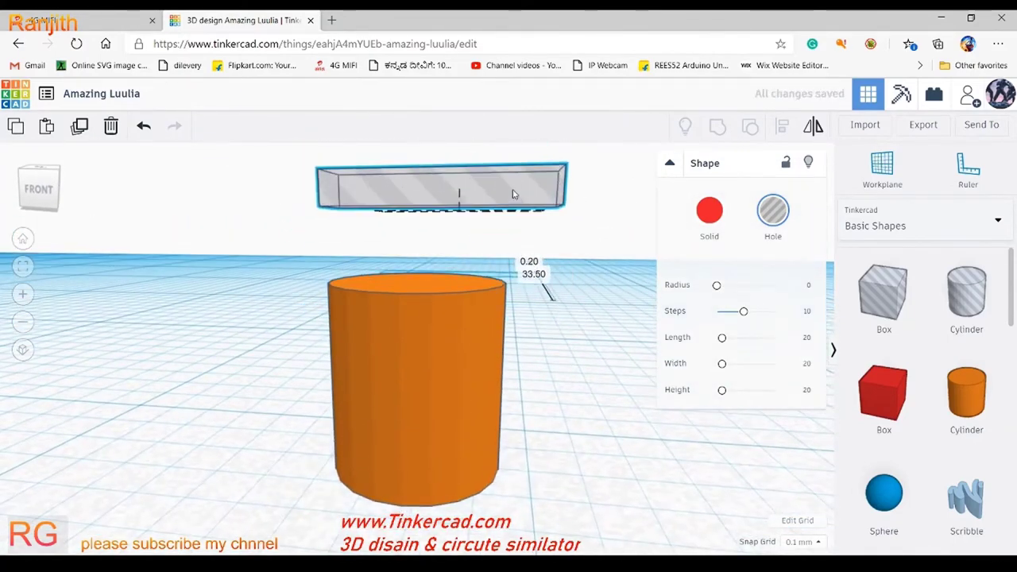
# Step: Move the hole bar across the cylinder top, form a cross, and centre the shapes
pyautogui.moveTo(529, 270); pyautogui.dragTo(505, 309, button='right')
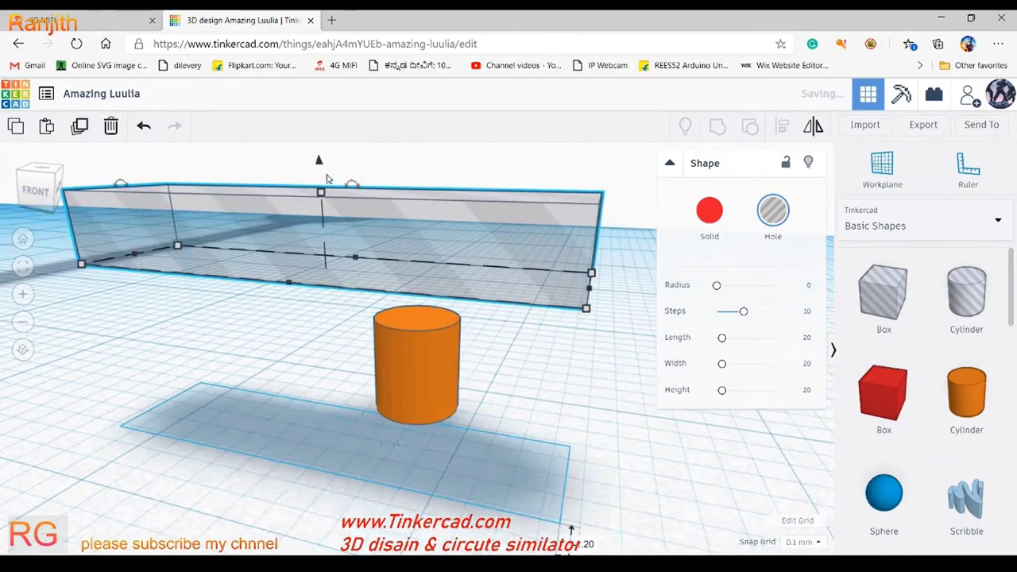
pyautogui.moveTo(505, 308)
pyautogui.mouseDown()
pyautogui.moveTo(334, 351)
pyautogui.moveTo(439, 280)
pyautogui.mouseUp()
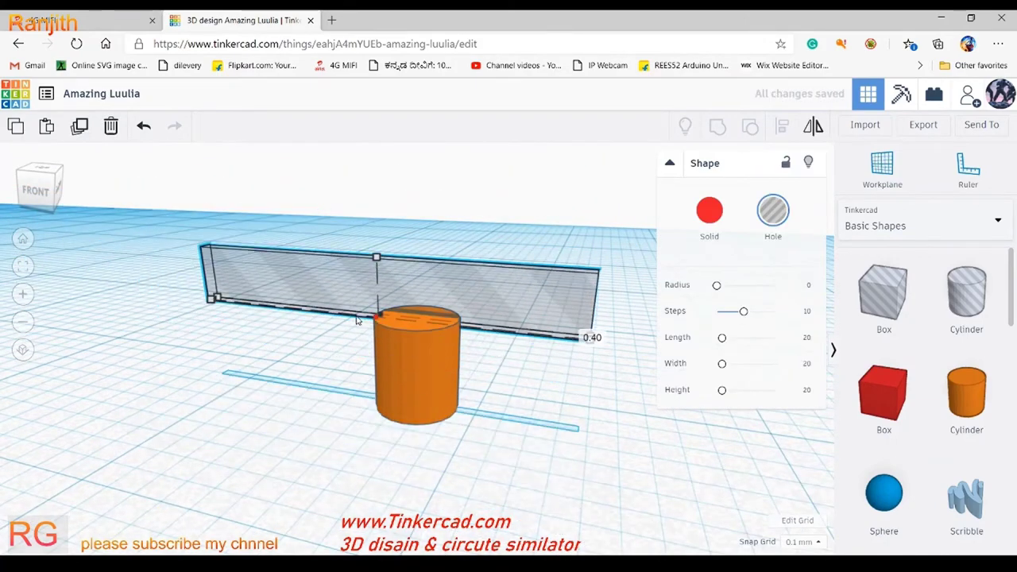
pyautogui.moveTo(548, 362); pyautogui.dragTo(570, 395, button='right')
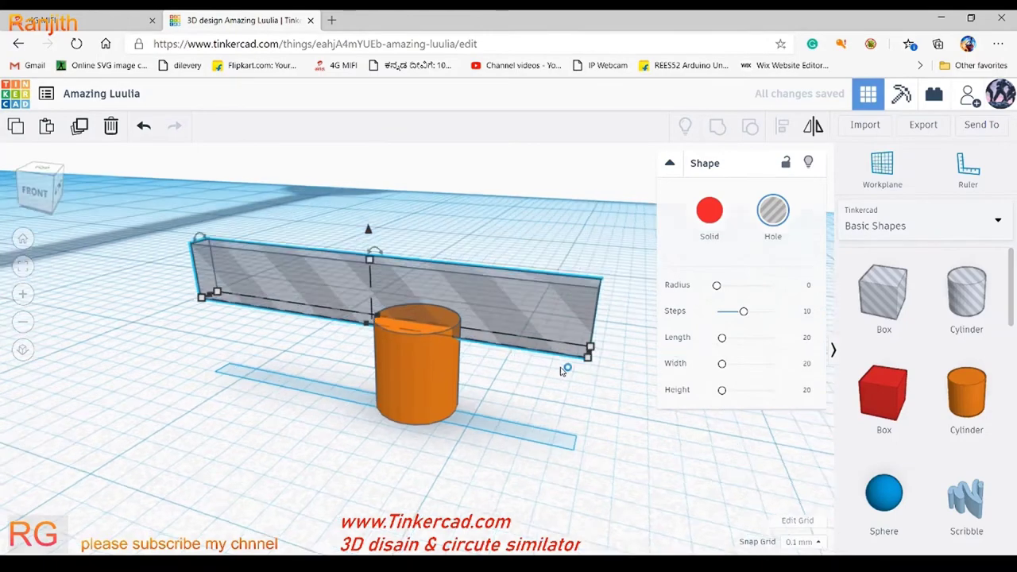
pyautogui.moveTo(569, 395)
pyautogui.mouseDown()
pyautogui.moveTo(361, 482)
pyautogui.moveTo(238, 445)
pyautogui.mouseUp()
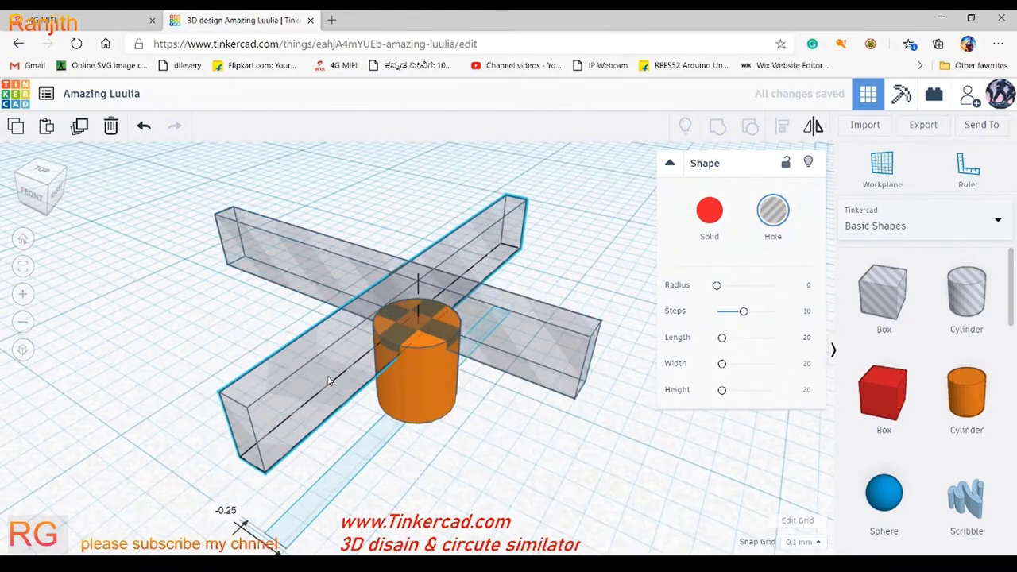
pyautogui.press('l')
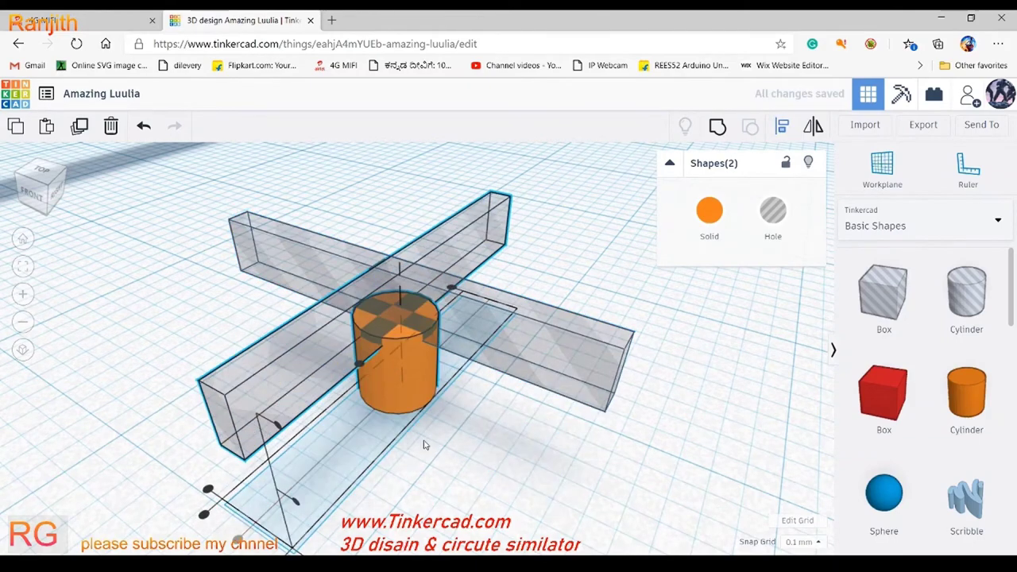
# Step: Select all the shapes and try aligning them, then undo the shift
pyautogui.moveTo(422, 442); pyautogui.dragTo(456, 388, button='right')
pyautogui.hotkey('ctrl', 'a')
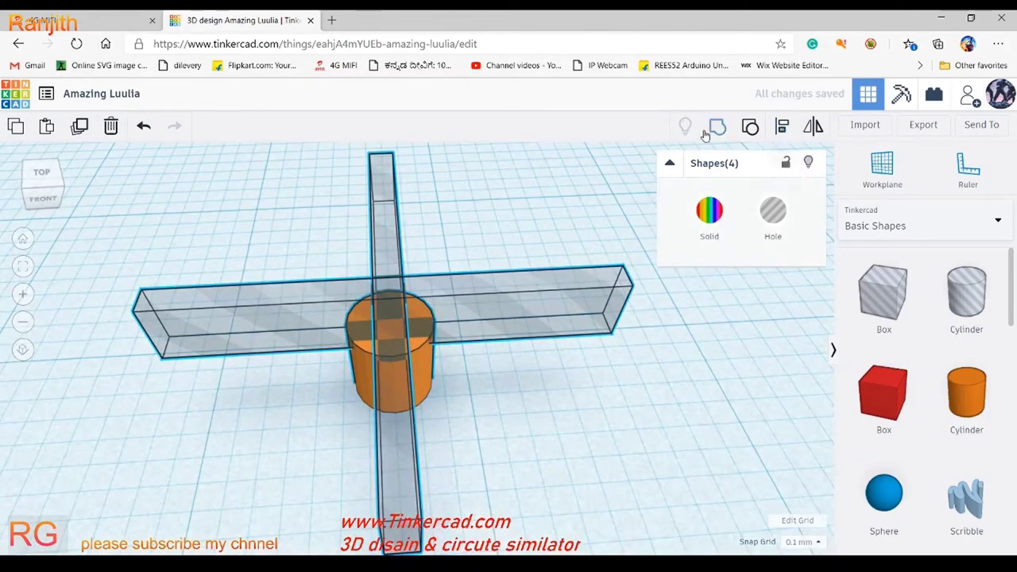
pyautogui.click(782, 127)
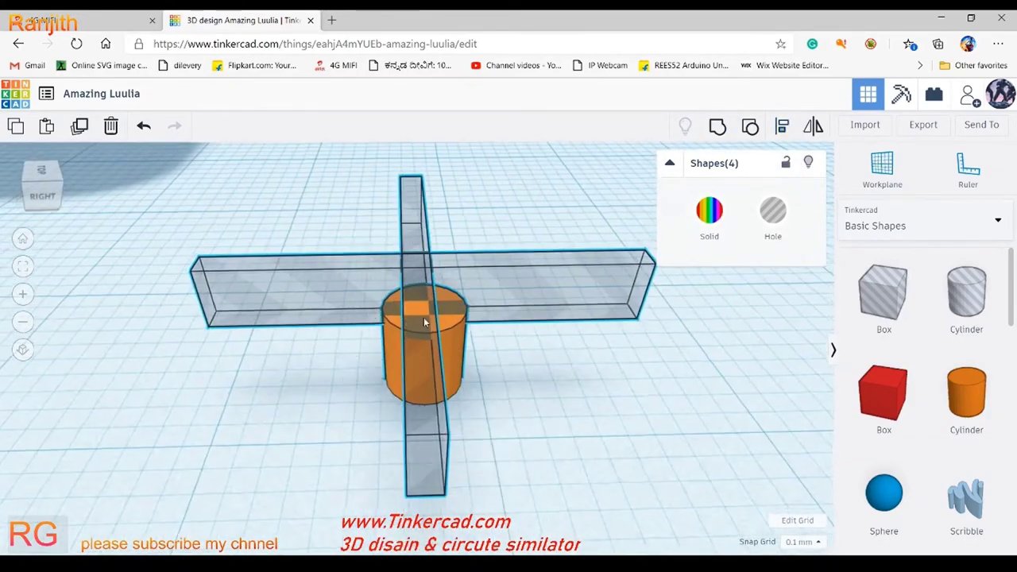
pyautogui.moveTo(423, 317); pyautogui.dragTo(348, 390, button='right')
pyautogui.hotkey('ctrl', 'z')
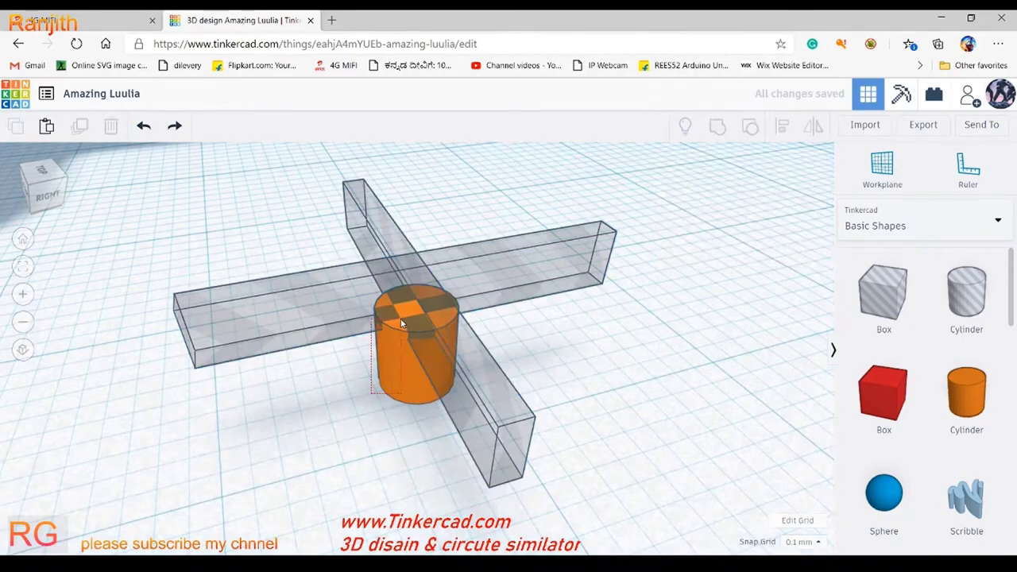
# Step: Zoom in on the cross-slotted part and check each hole bar in turn
pyautogui.hotkey('ctrl', 'a')
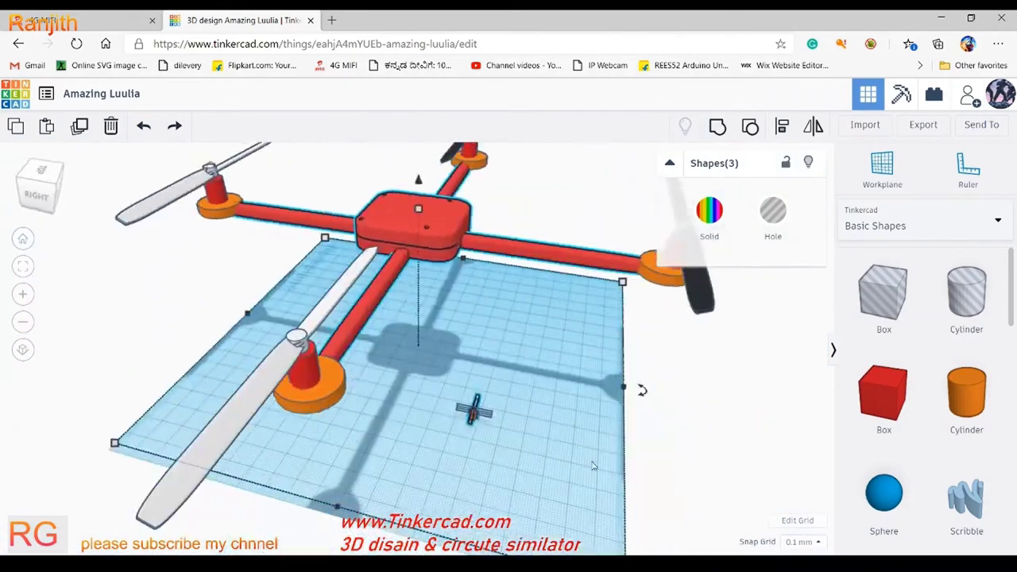
pyautogui.click(474, 410)
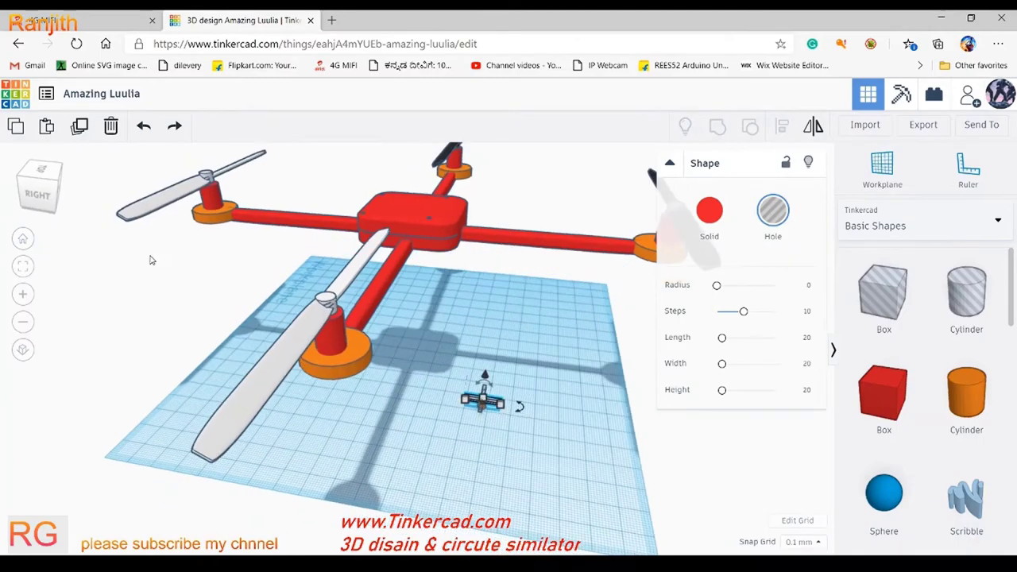
pyautogui.press('f')
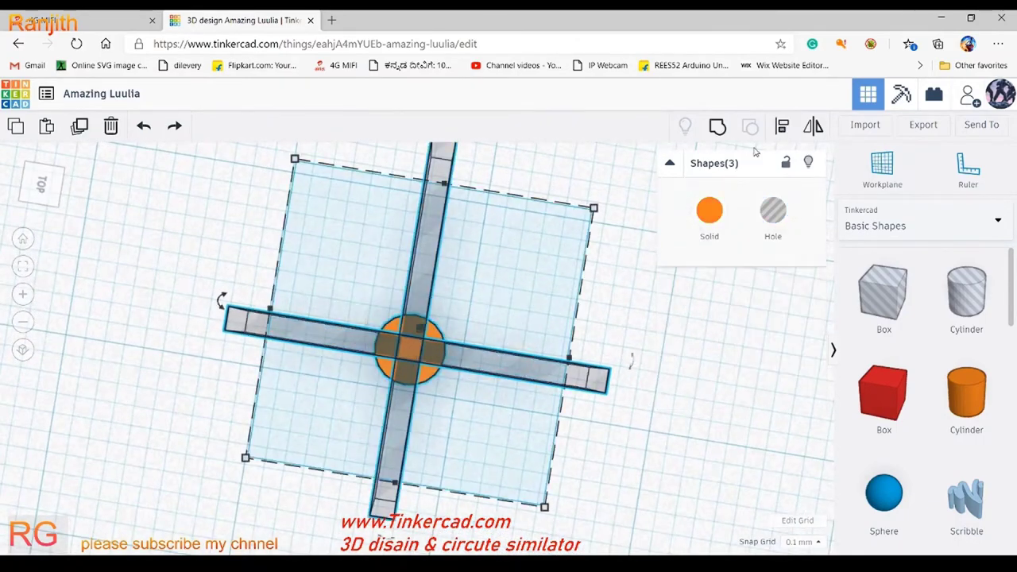
pyautogui.click(381, 334)
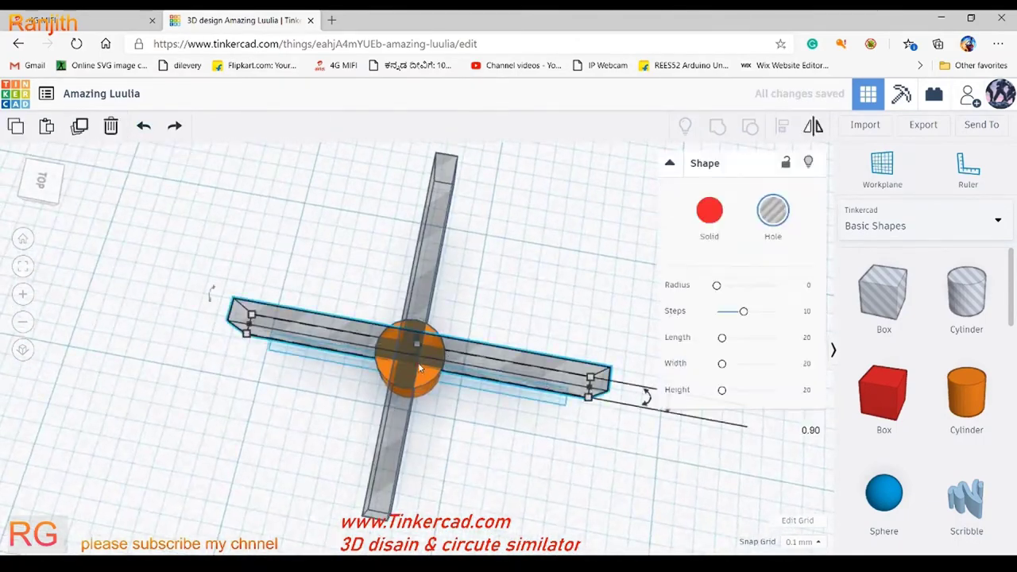
pyautogui.click(409, 373)
pyautogui.click(477, 361)
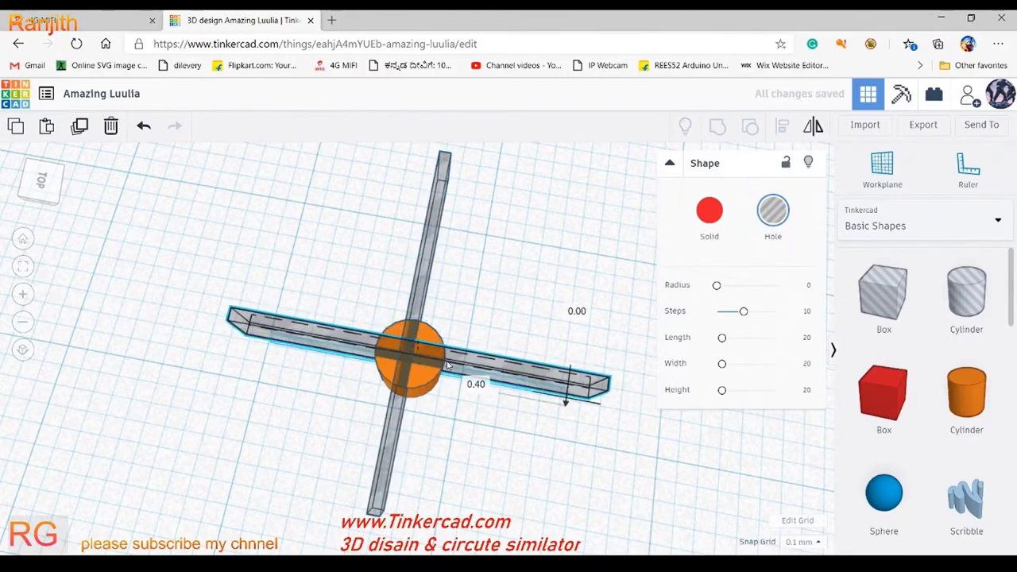
pyautogui.click(397, 389)
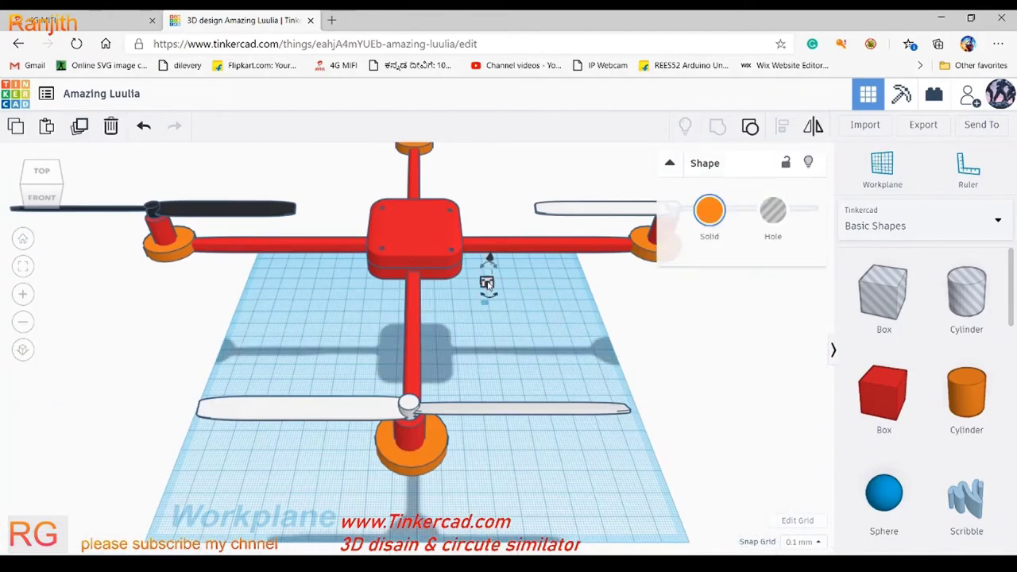
# Step: Measure the distances from the workplane to the red hub and the hub arm
pyautogui.click(486, 288)
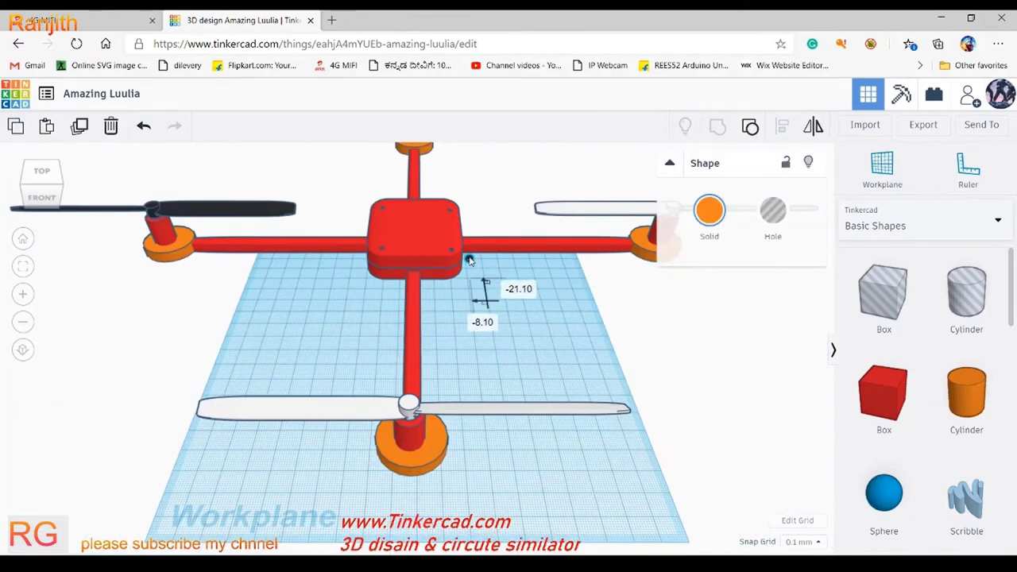
pyautogui.click(451, 221)
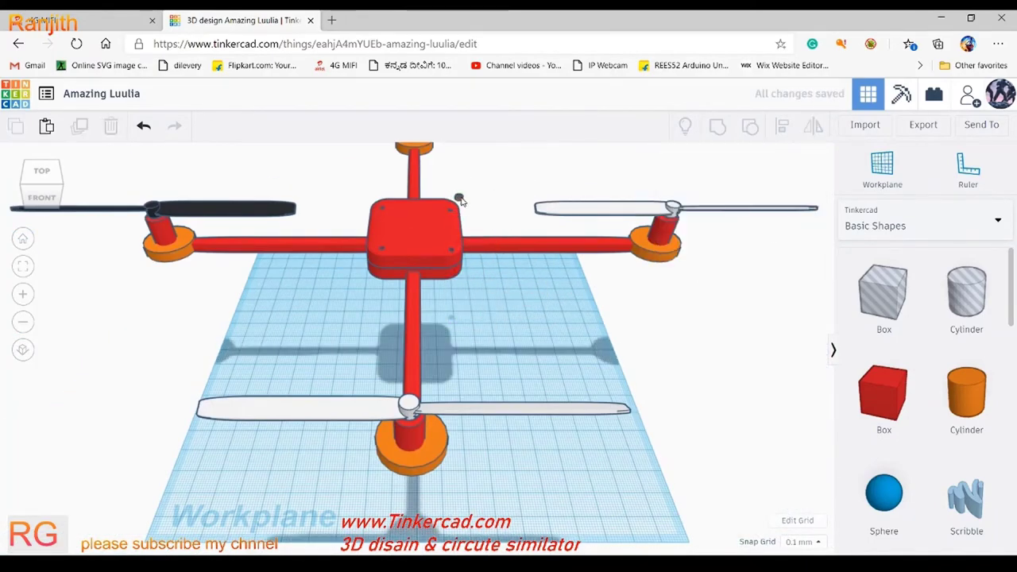
pyautogui.click(454, 262)
# Step: Make the small cap on the hub light grey
pyautogui.click(449, 241)
pyautogui.press('f')
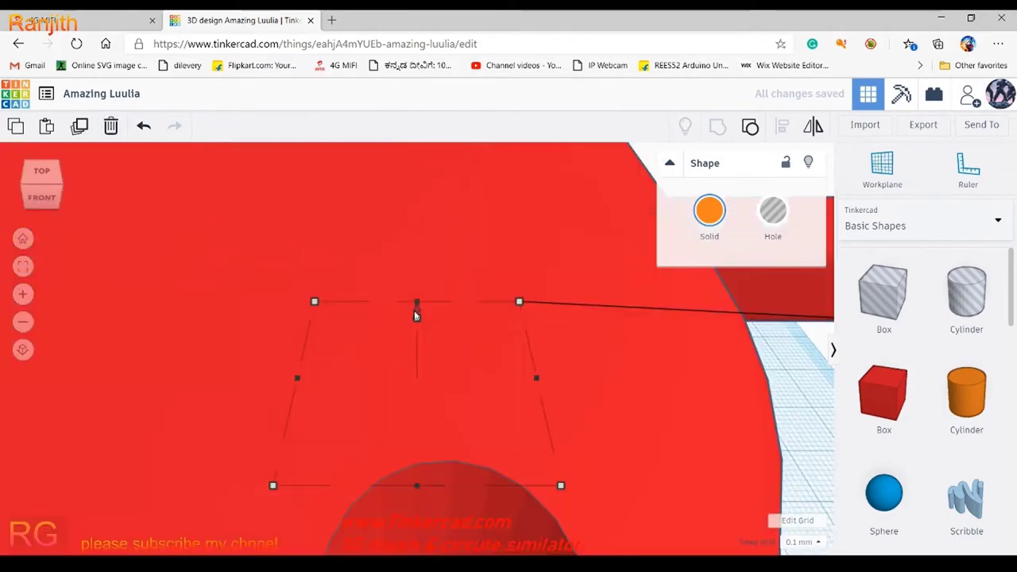
pyautogui.scroll(-2, 455, 468)
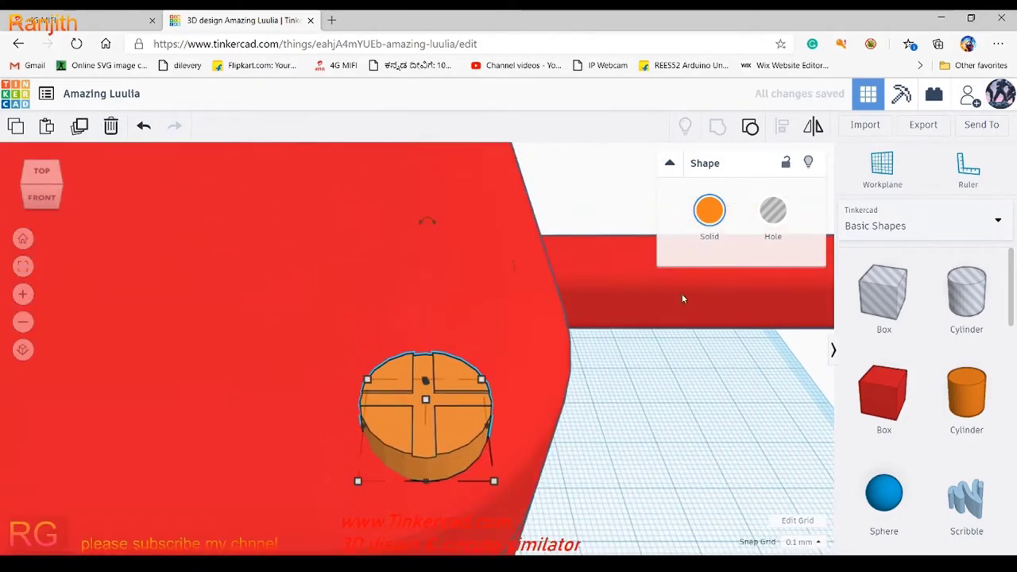
pyautogui.click(709, 210)
pyautogui.click(765, 307)
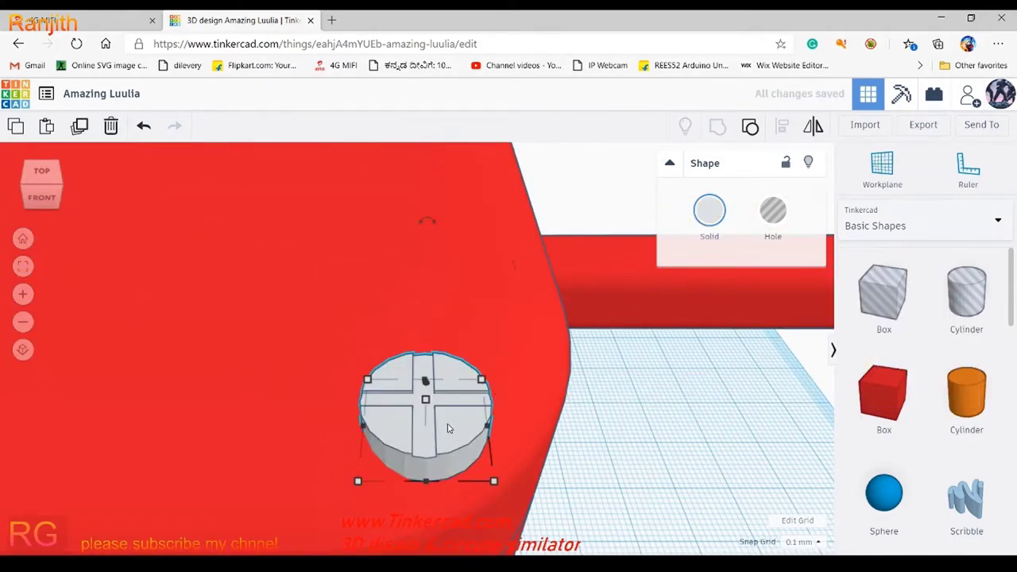
pyautogui.scroll(-5, 447, 428)
# Step: Move the left screw into the lid's corner hole and check it from the side
pyautogui.click(56, 353)
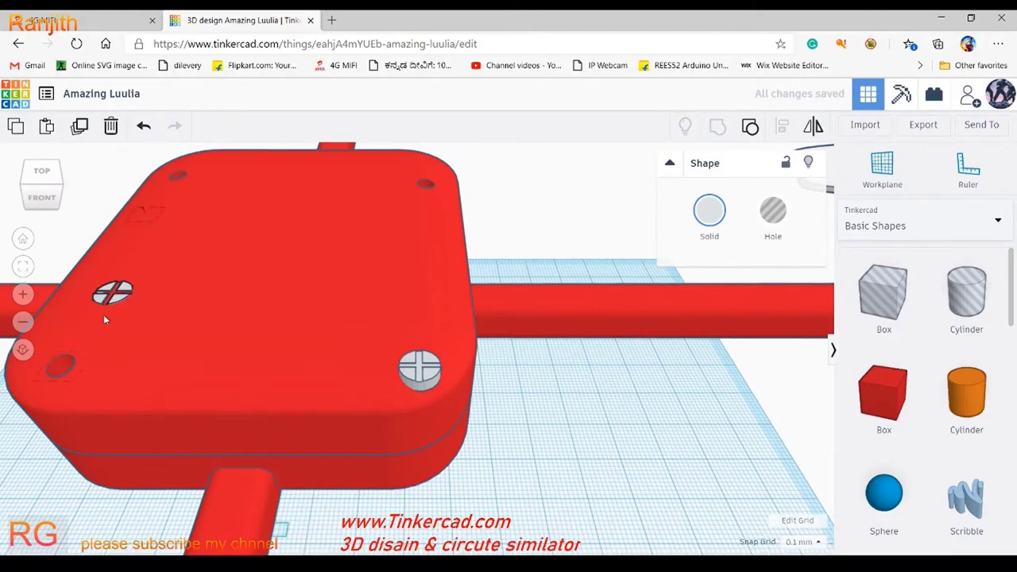
pyautogui.moveTo(103, 317); pyautogui.dragTo(57, 372)
pyautogui.press('f')
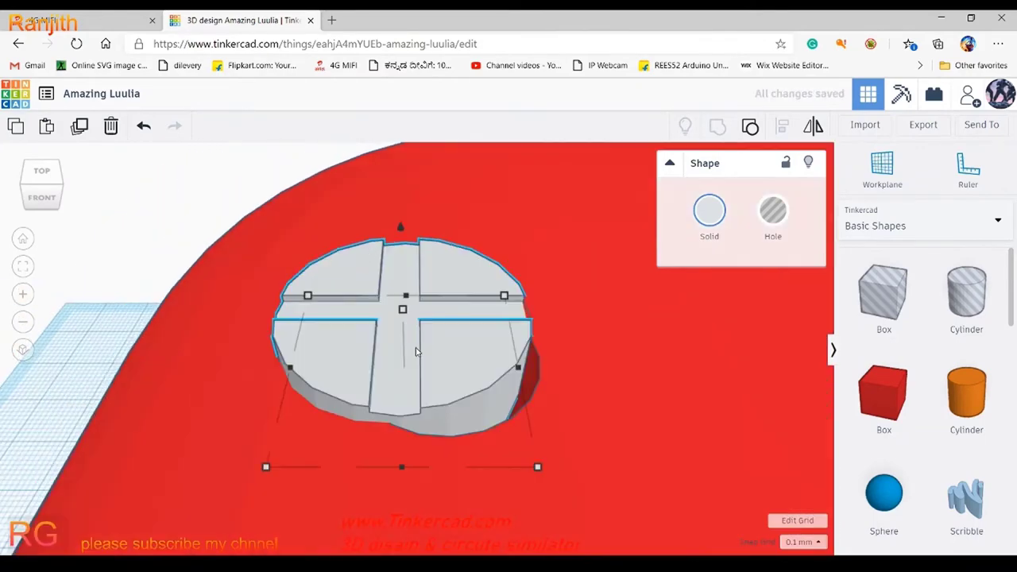
pyautogui.moveTo(531, 341)
pyautogui.mouseDown(button='right')
pyautogui.moveTo(797, 306)
pyautogui.moveTo(665, 326)
pyautogui.mouseUp(button='right')
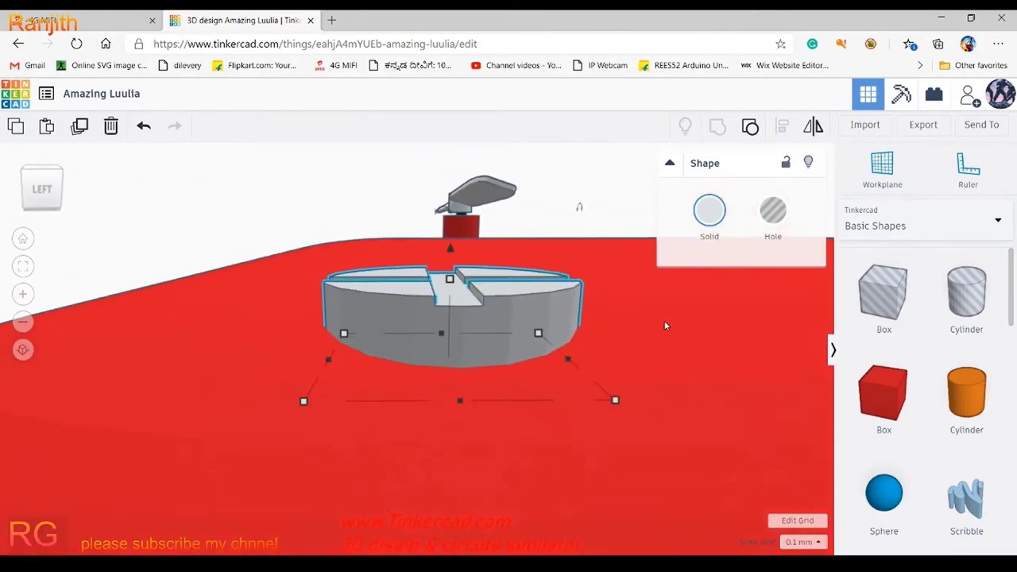
pyautogui.click(531, 324)
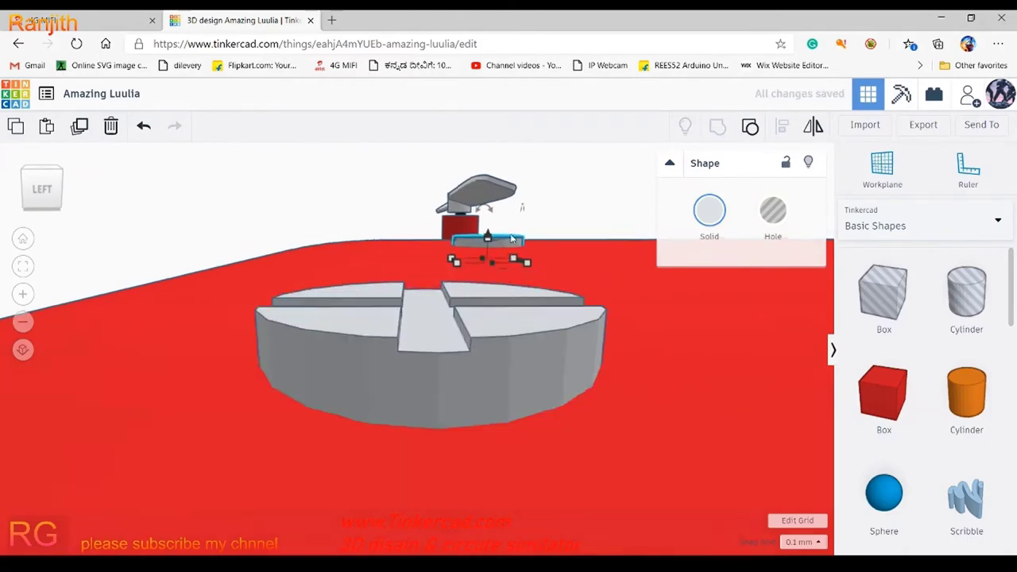
pyautogui.moveTo(533, 310)
pyautogui.mouseDown(button='right')
pyautogui.moveTo(536, 344)
pyautogui.moveTo(367, 367)
pyautogui.moveTo(326, 309)
pyautogui.moveTo(494, 365)
pyautogui.moveTo(507, 436)
pyautogui.moveTo(544, 265)
pyautogui.mouseUp(button='right')
# Step: Lower the hole cylinders under the left and right screws slightly
pyautogui.click(559, 324)
pyautogui.click(418, 350)
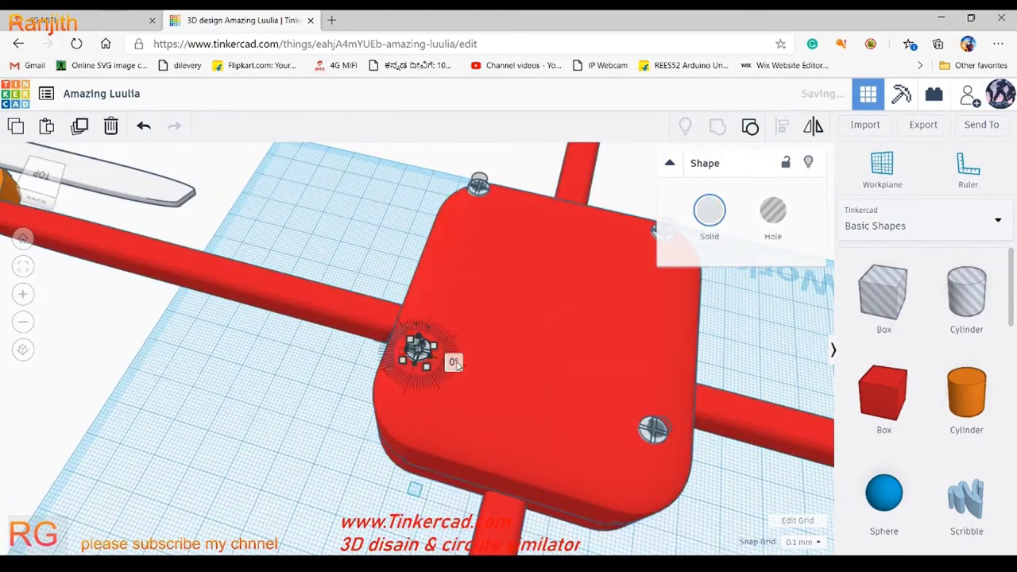
pyautogui.click(411, 365)
pyautogui.keyDown('shift'); pyautogui.click(418, 350); pyautogui.keyUp('shift')
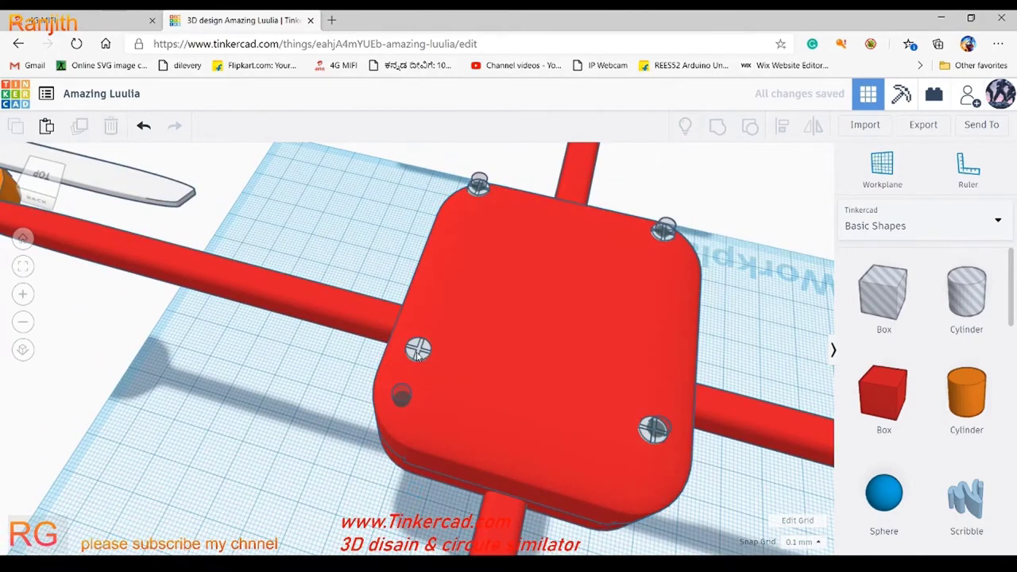
pyautogui.moveTo(418, 354); pyautogui.dragTo(402, 401)
pyautogui.click(653, 446)
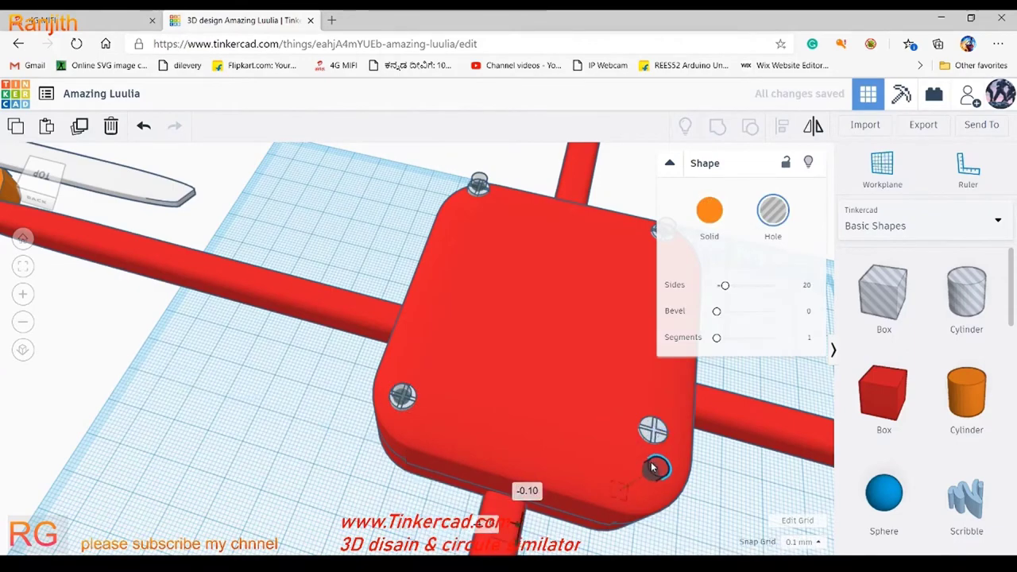
pyautogui.moveTo(653, 446); pyautogui.dragTo(663, 468)
# Step: Inspect the hub lid from above, checking the left, right and top screws and the red hub box
pyautogui.moveTo(651, 433); pyautogui.dragTo(397, 402, button='right')
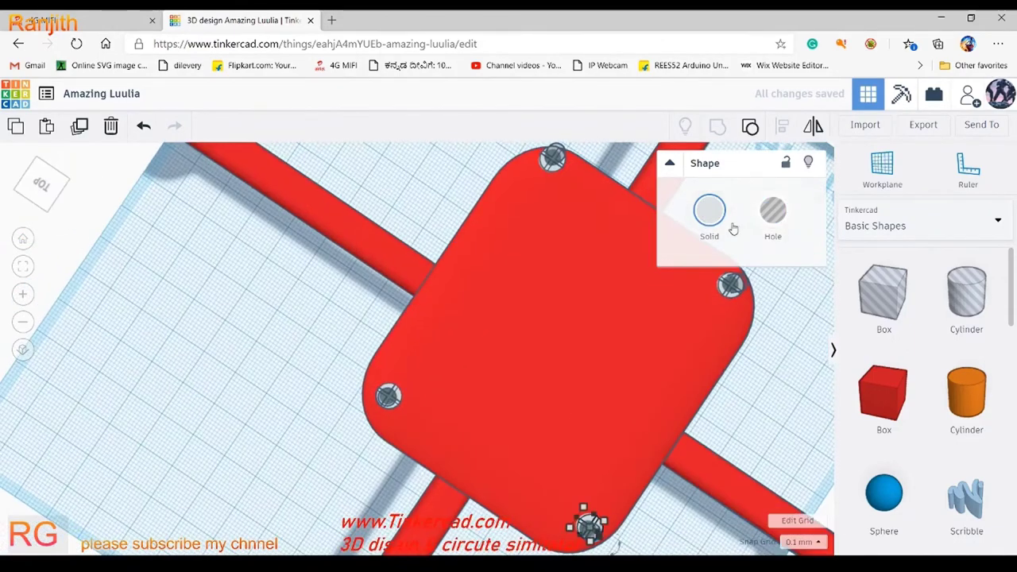
pyautogui.click(388, 396)
pyautogui.click(729, 284)
pyautogui.click(553, 158)
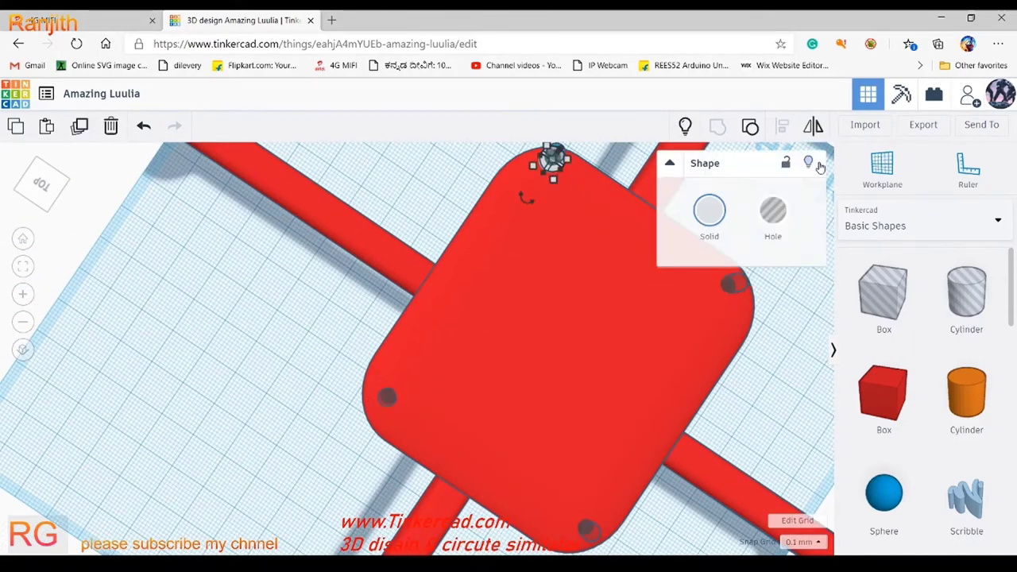
pyautogui.moveTo(659, 239); pyautogui.dragTo(627, 191, button='right')
pyautogui.click(619, 195)
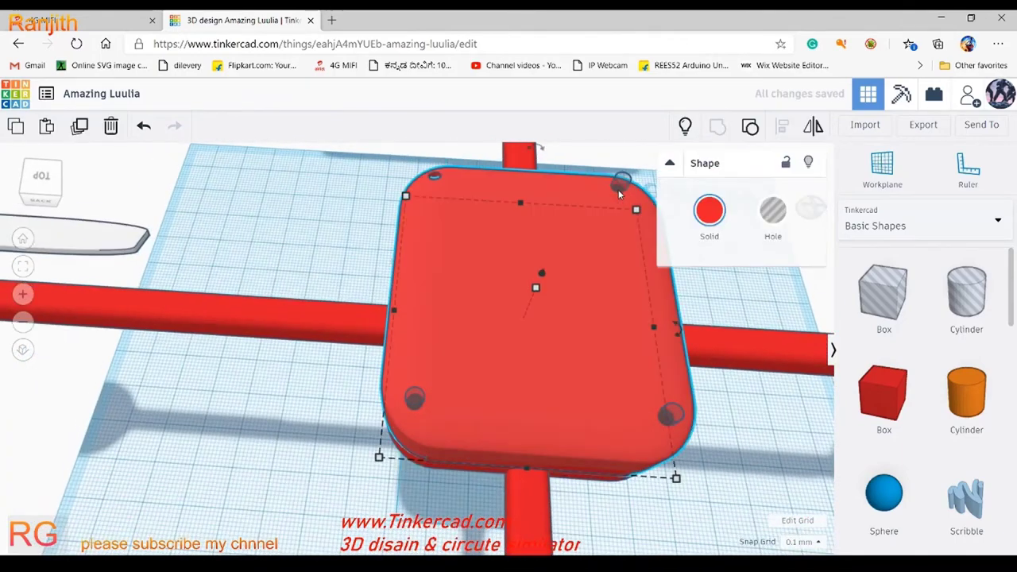
pyautogui.click(284, 411)
pyautogui.click(669, 411)
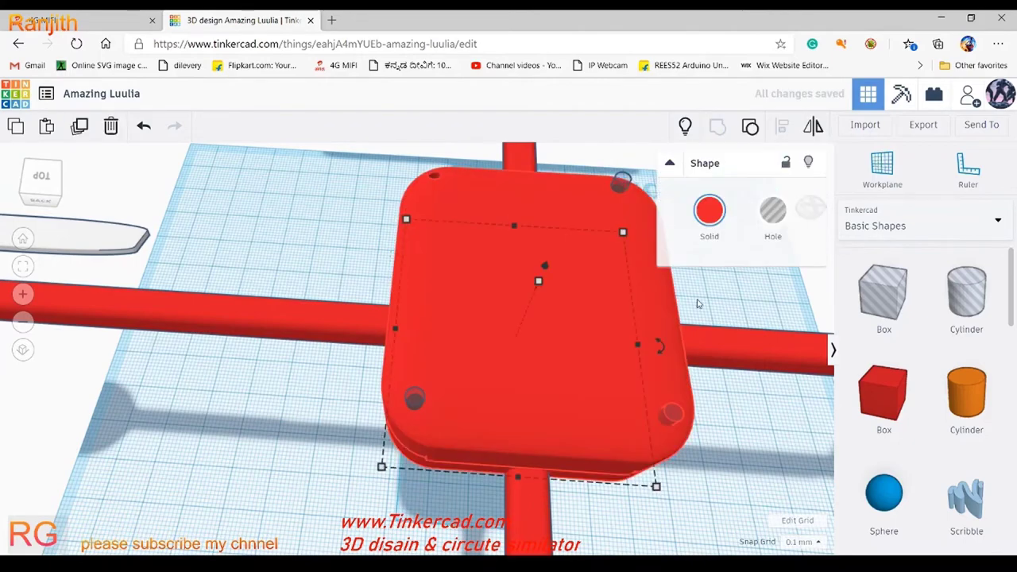
# Step: Orbit around the drone to check the screw cylinders from top-down and low side views
pyautogui.click(393, 413)
pyautogui.moveTo(697, 303)
pyautogui.mouseDown(button='right')
pyautogui.moveTo(394, 413)
pyautogui.moveTo(749, 105)
pyautogui.mouseUp(button='right')
pyautogui.keyDown('shift'); pyautogui.click(354, 432); pyautogui.keyUp('shift')
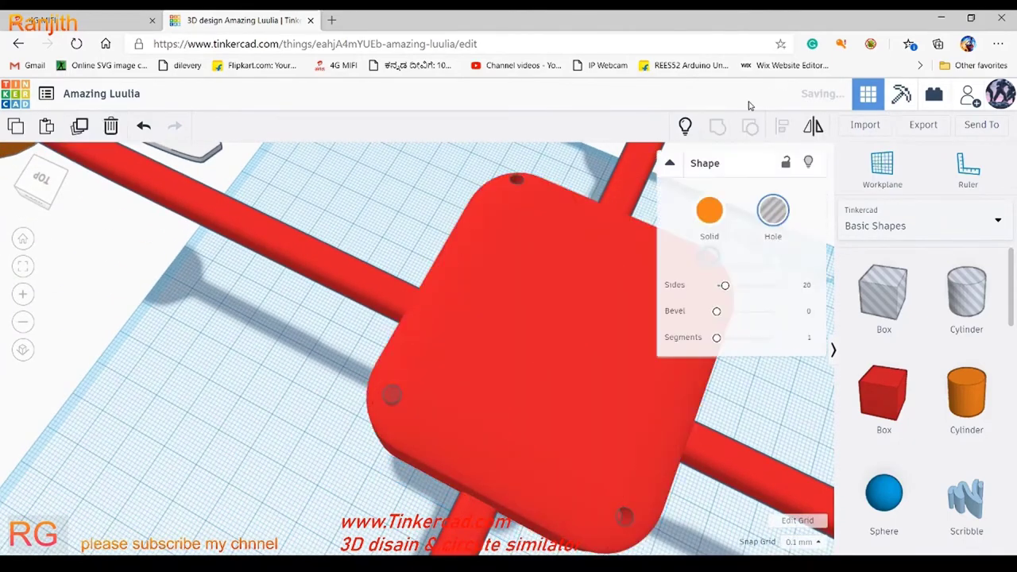
pyautogui.click(723, 165)
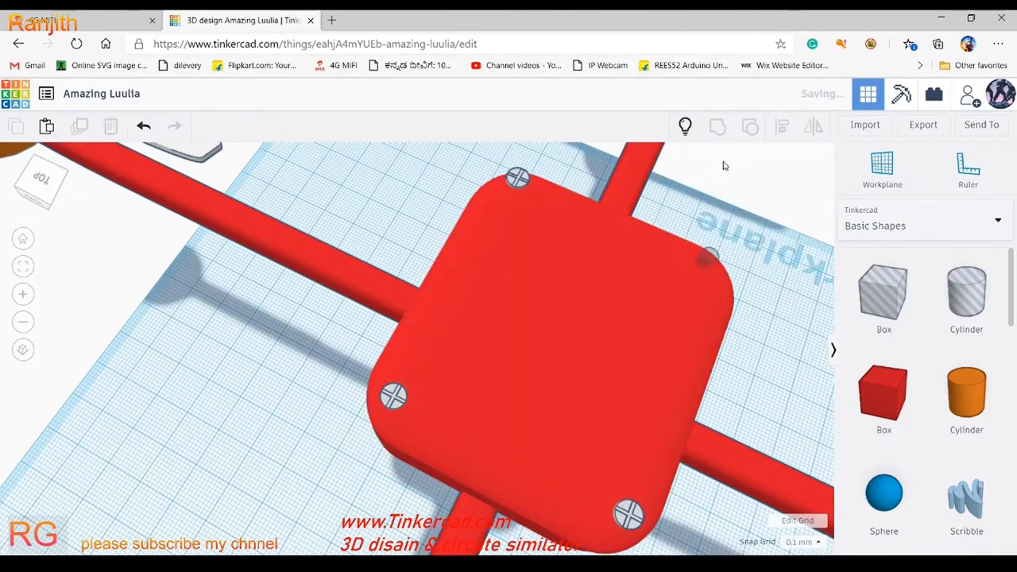
pyautogui.click(677, 375)
pyautogui.scroll(-5, 450, 475)
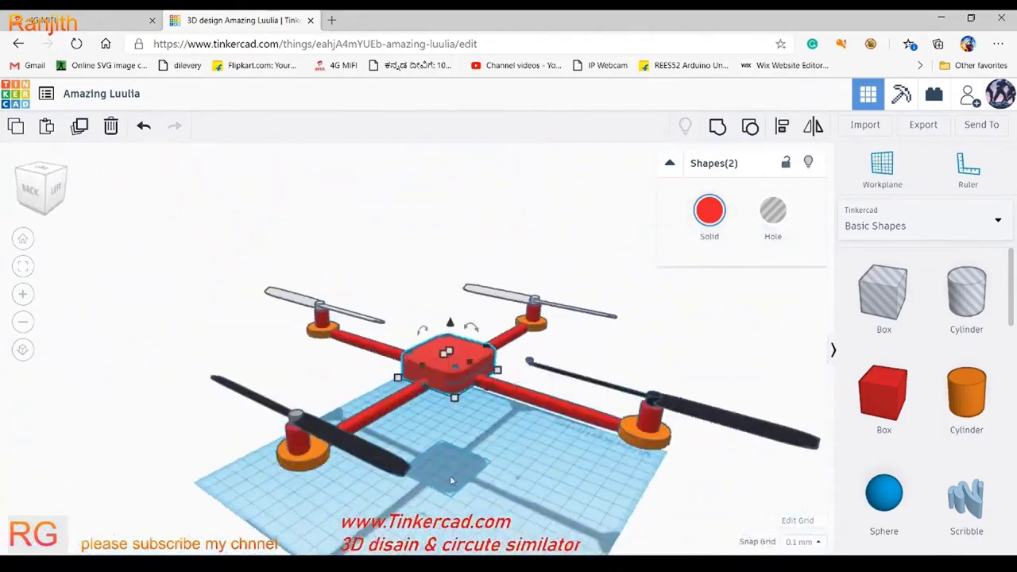
pyautogui.click(450, 475)
pyautogui.moveTo(450, 475)
pyautogui.mouseDown(button='right')
pyautogui.moveTo(515, 431)
pyautogui.moveTo(722, 493)
pyautogui.moveTo(545, 357)
pyautogui.mouseUp(button='right')
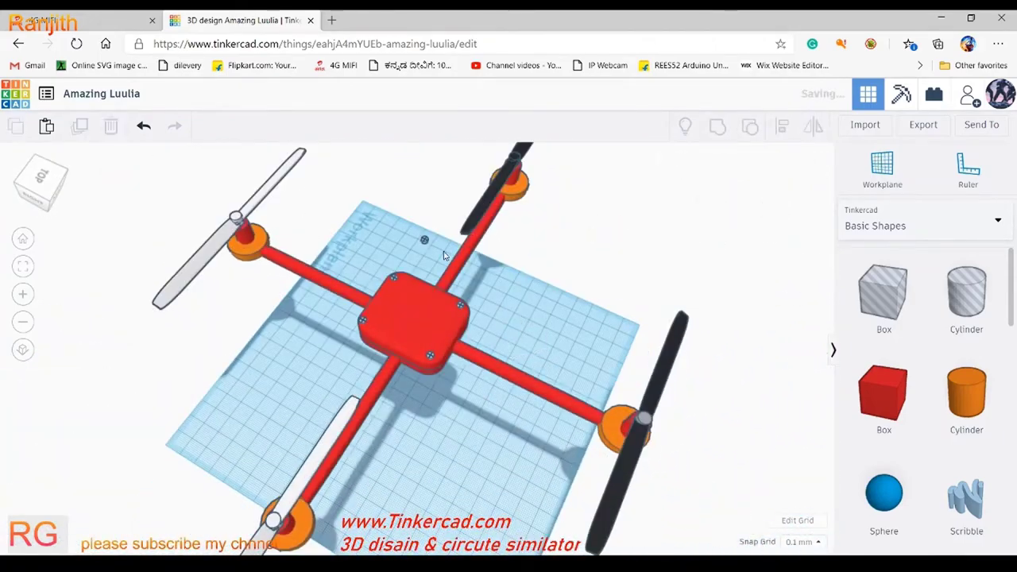
pyautogui.moveTo(444, 255)
pyautogui.mouseDown(button='right')
pyautogui.moveTo(517, 297)
pyautogui.moveTo(390, 268)
pyautogui.moveTo(390, 318)
pyautogui.moveTo(584, 328)
pyautogui.moveTo(690, 356)
pyautogui.mouseUp(button='right')
# Step: Place a new cylinder, set it to 10 × 10 mm, and stretch it into a tall leg
pyautogui.moveTo(966, 393); pyautogui.dragTo(445, 477)
pyautogui.press('f')
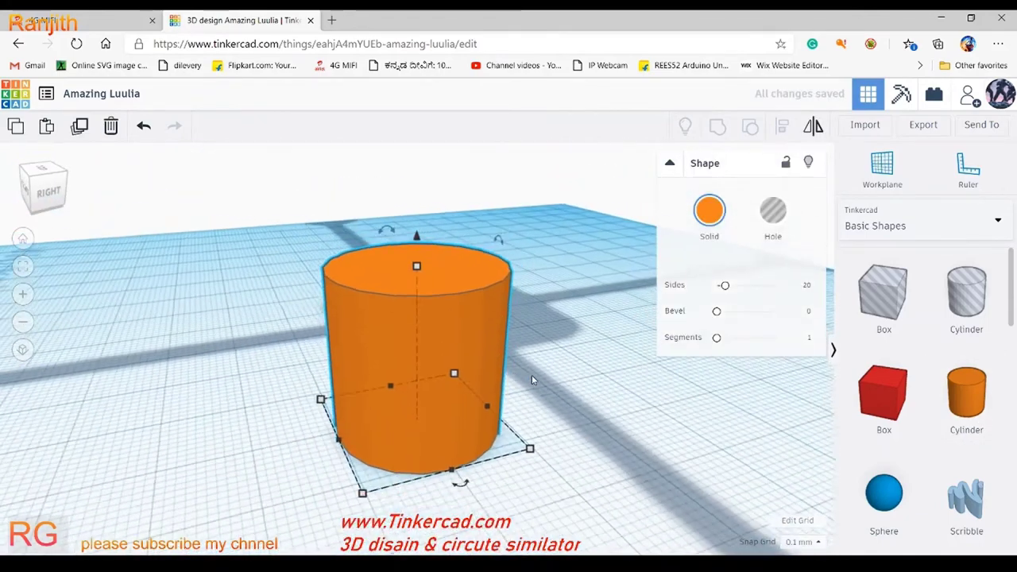
pyautogui.scroll(-3, 500, 357)
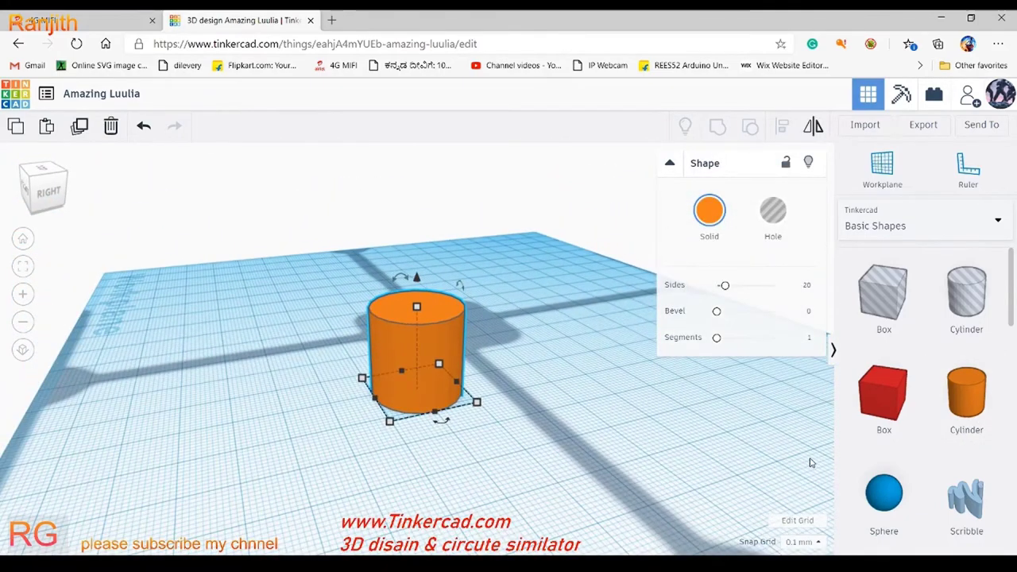
pyautogui.moveTo(389, 420); pyautogui.dragTo(390, 422)
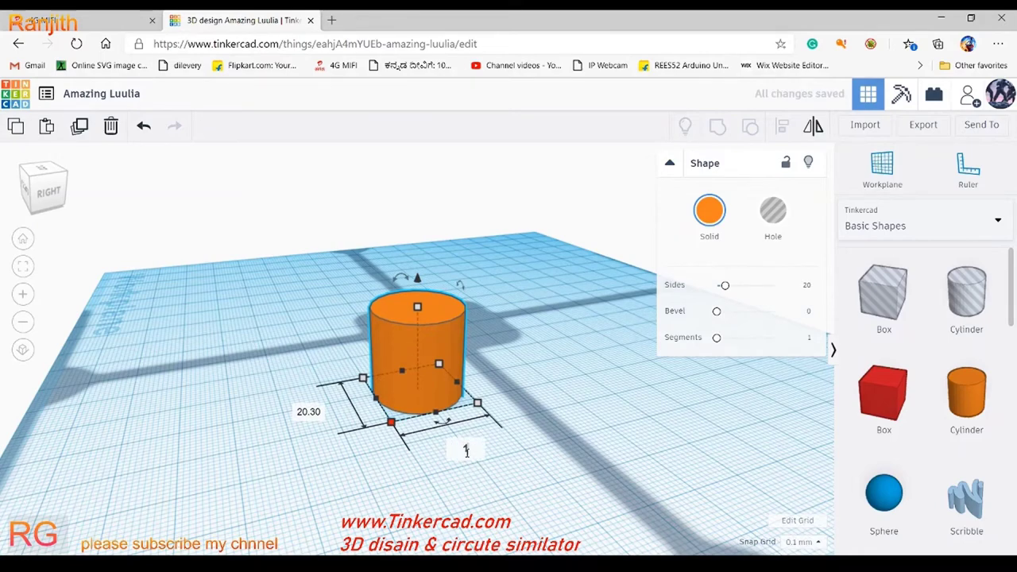
pyautogui.write('0')
pyautogui.press('Return')
pyautogui.write('00')
pyautogui.press('Return')
pyautogui.scroll(-3, 404, 445)
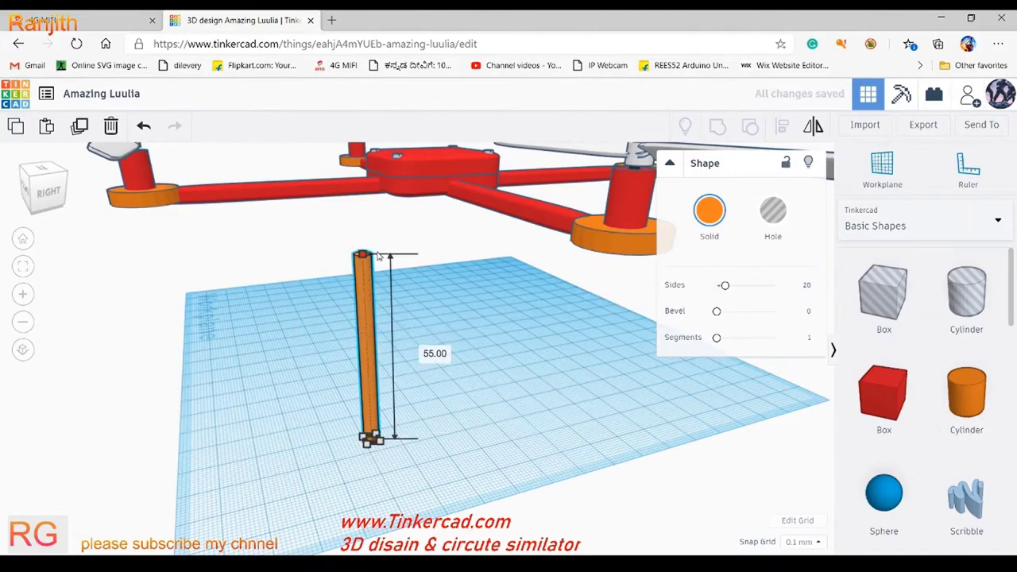
pyautogui.moveTo(443, 469); pyautogui.dragTo(467, 327, button='right')
# Step: Duplicate the leg twice, move one copy to the left and tilt it
pyautogui.hotkey('ctrl', 'd')
pyautogui.moveTo(406, 342); pyautogui.dragTo(442, 359)
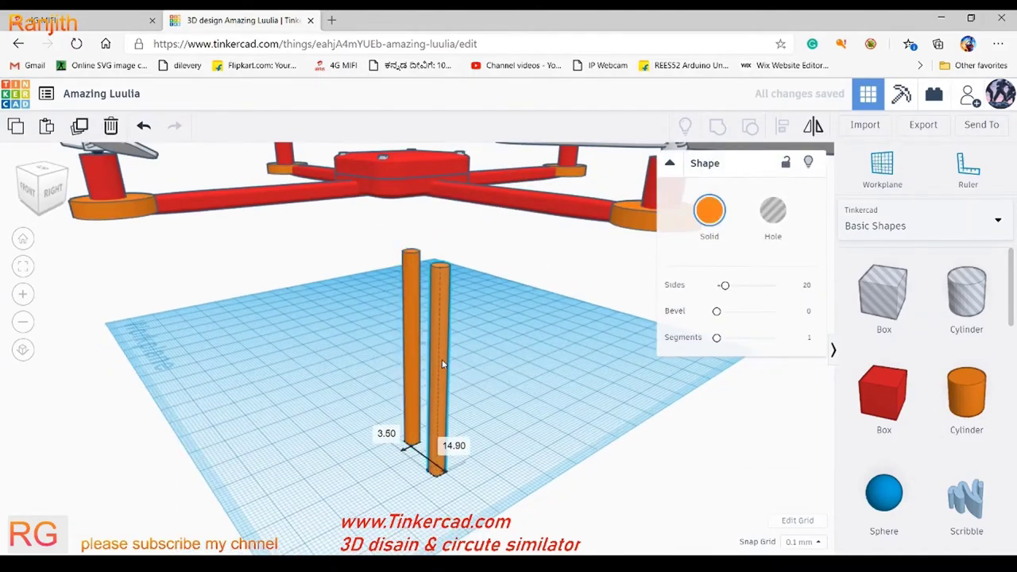
pyautogui.hotkey('ctrl', 'd')
pyautogui.hotkey('ctrl', 'd')
pyautogui.moveTo(517, 356)
pyautogui.mouseDown(button='right')
pyautogui.moveTo(712, 357)
pyautogui.moveTo(397, 340)
pyautogui.mouseUp(button='right')
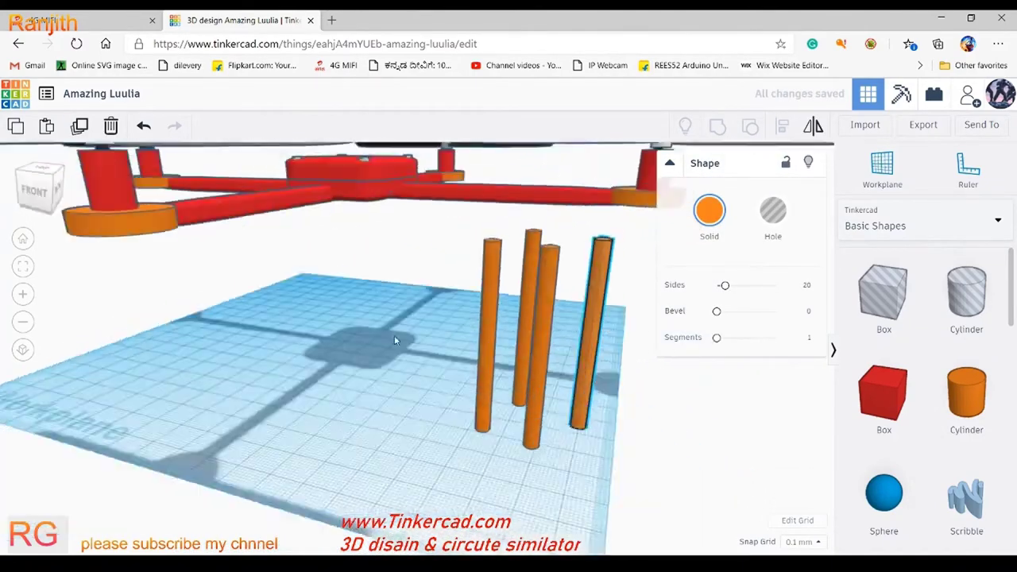
pyautogui.moveTo(483, 381)
pyautogui.mouseDown()
pyautogui.moveTo(427, 419)
pyautogui.moveTo(333, 447)
pyautogui.mouseUp()
pyautogui.moveTo(334, 448); pyautogui.dragTo(258, 226, button='right')
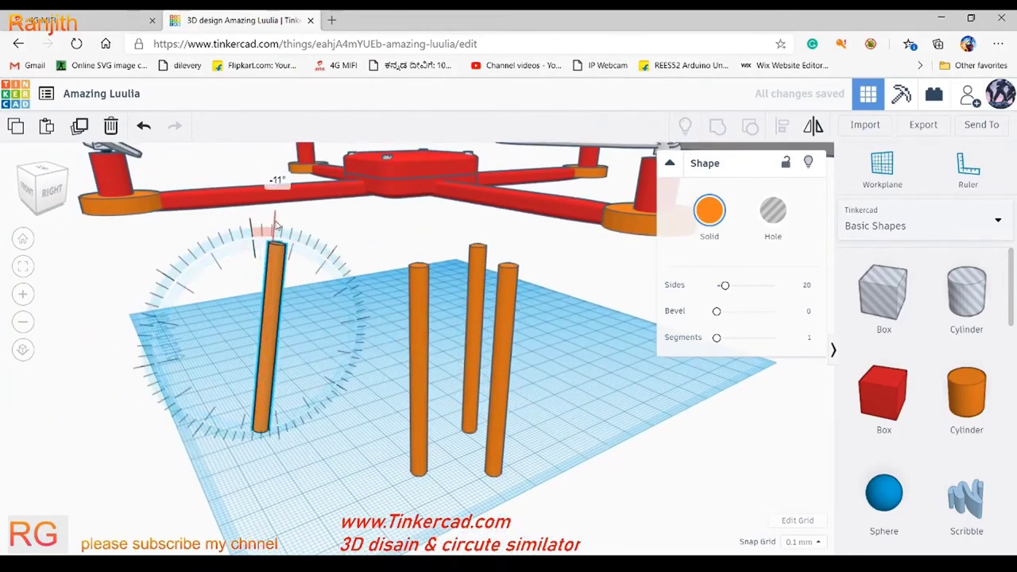
pyautogui.moveTo(258, 227); pyautogui.dragTo(249, 221)
# Step: Tilt the middle leg and set it beside the left leg as an angled pair
pyautogui.click(419, 358)
pyautogui.moveTo(418, 240)
pyautogui.mouseDown()
pyautogui.moveTo(425, 231)
pyautogui.moveTo(450, 246)
pyautogui.mouseUp()
pyautogui.moveTo(440, 326); pyautogui.dragTo(271, 303)
pyautogui.moveTo(245, 227); pyautogui.dragTo(246, 224)
pyautogui.moveTo(313, 288); pyautogui.dragTo(313, 282)
# Step: Duplicate the tilted pair of legs and turn the copy to face the opposite way
pyautogui.moveTo(540, 484); pyautogui.dragTo(447, 270)
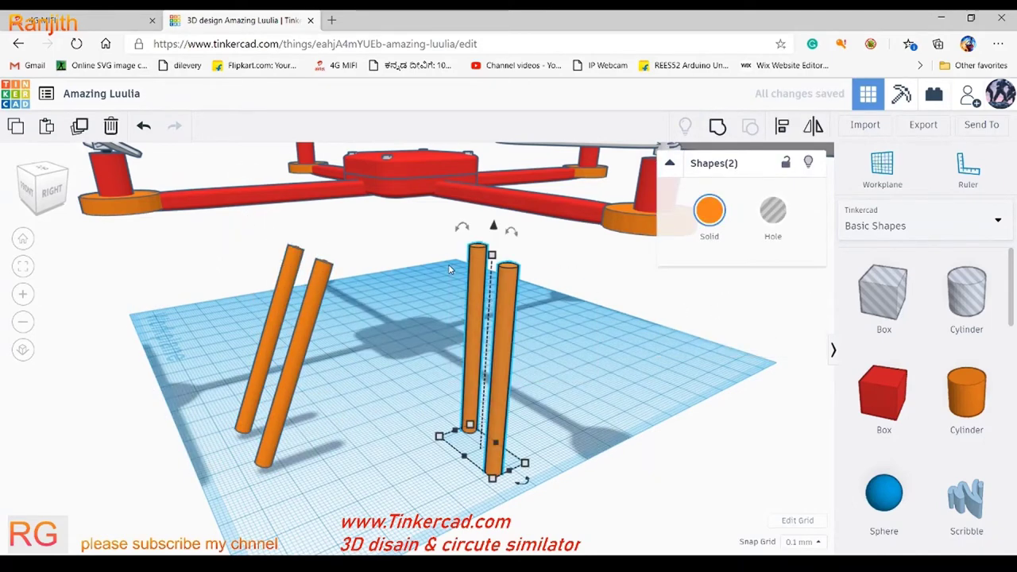
pyautogui.moveTo(357, 239); pyautogui.dragTo(215, 485)
pyautogui.hotkey('ctrl', 'd')
pyautogui.moveTo(341, 477)
pyautogui.mouseDown()
pyautogui.moveTo(199, 324)
pyautogui.moveTo(337, 337)
pyautogui.mouseUp()
# Step: Tilt the remaining upright legs, leaning one of them to the right
pyautogui.moveTo(336, 336); pyautogui.dragTo(515, 446, button='right')
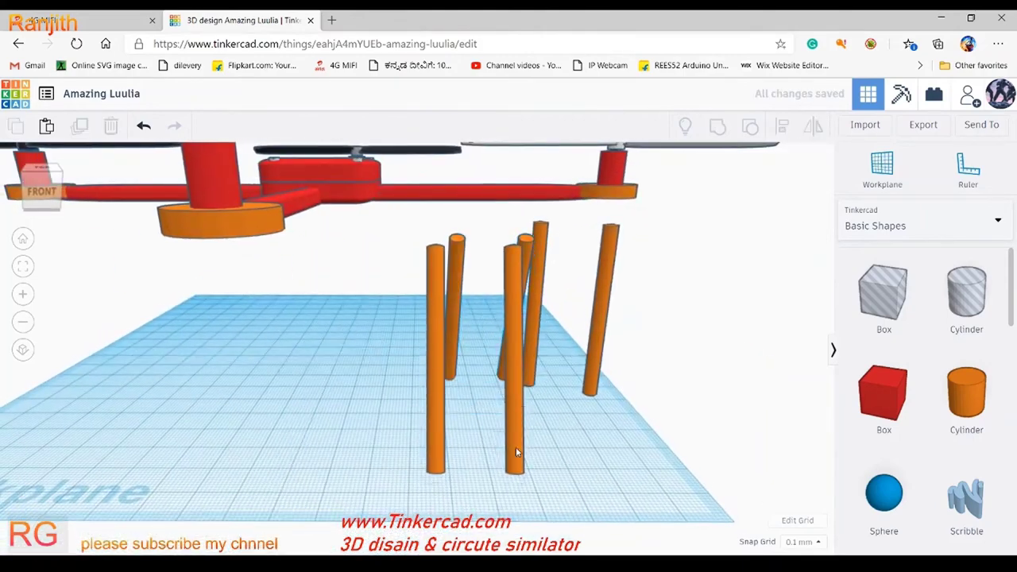
pyautogui.click(442, 467)
pyautogui.click(443, 467)
pyautogui.moveTo(451, 453); pyautogui.dragTo(433, 476)
pyautogui.moveTo(509, 456); pyautogui.dragTo(560, 444)
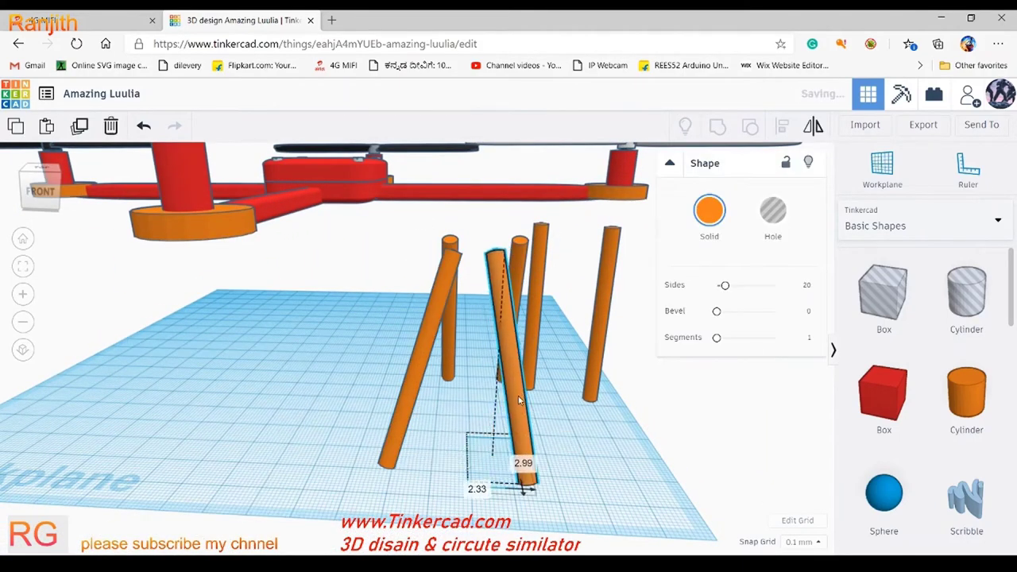
pyautogui.moveTo(389, 433); pyautogui.dragTo(374, 437)
# Step: Turn two of the legs around by about 180°
pyautogui.moveTo(381, 429); pyautogui.dragTo(410, 338, button='right')
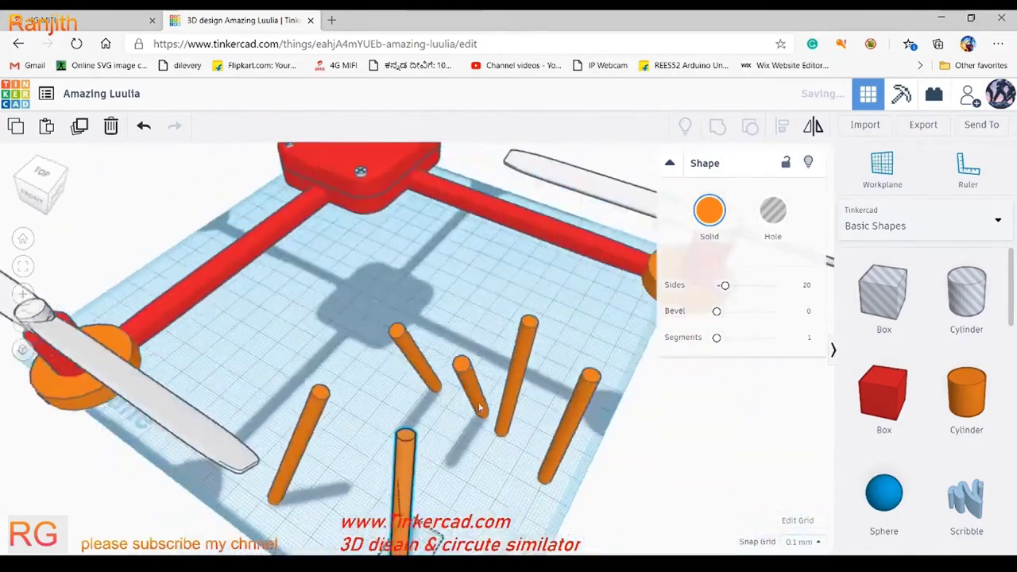
pyautogui.keyDown('shift'); pyautogui.click(410, 337); pyautogui.keyUp('shift')
pyautogui.click(453, 466)
pyautogui.moveTo(453, 465); pyautogui.dragTo(254, 358)
pyautogui.moveTo(329, 363); pyautogui.dragTo(241, 403)
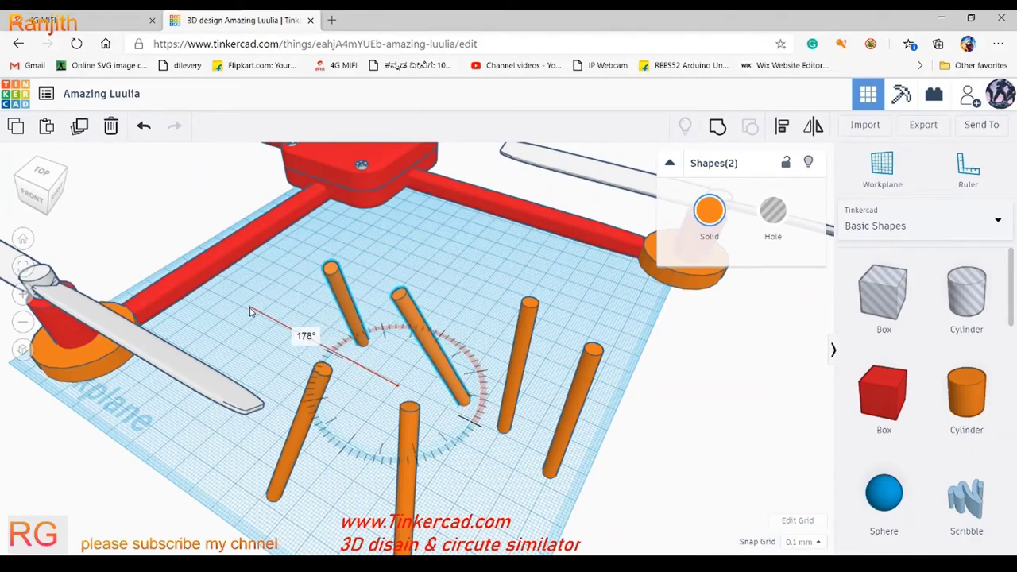
pyautogui.moveTo(250, 311); pyautogui.dragTo(248, 318)
# Step: Lay one leg cylinder horizontally and move it under the legs as a skid bar
pyautogui.moveTo(647, 454); pyautogui.dragTo(603, 308, button='right')
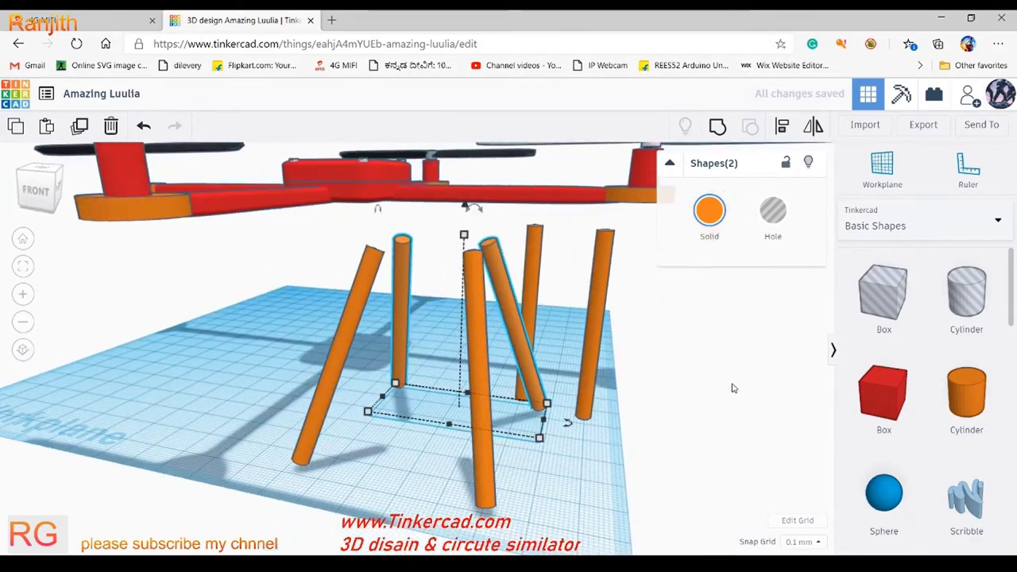
pyautogui.click(604, 308)
pyautogui.moveTo(556, 413); pyautogui.dragTo(579, 445)
pyautogui.moveTo(397, 433); pyautogui.dragTo(397, 469)
# Step: Lower the skid bar toward the workplane and lengthen it to the left
pyautogui.moveTo(460, 403); pyautogui.dragTo(465, 472)
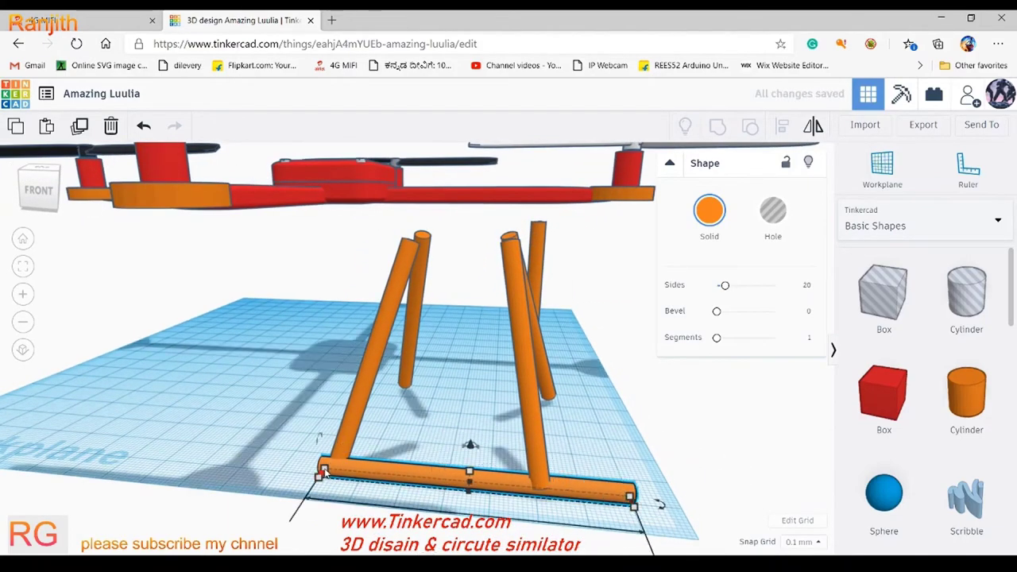
pyautogui.moveTo(324, 471); pyautogui.dragTo(282, 472)
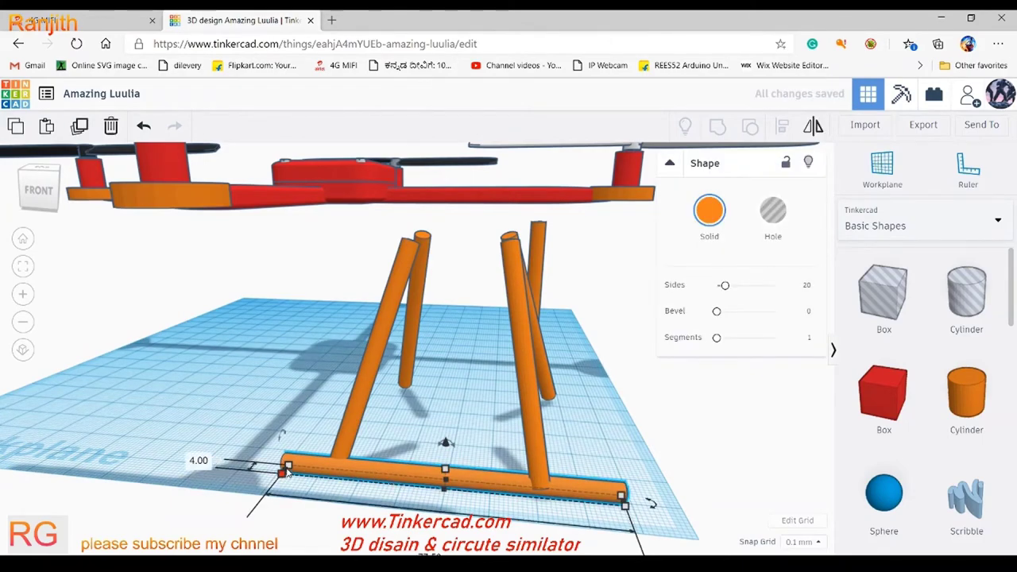
pyautogui.scroll(-3, 610, 457)
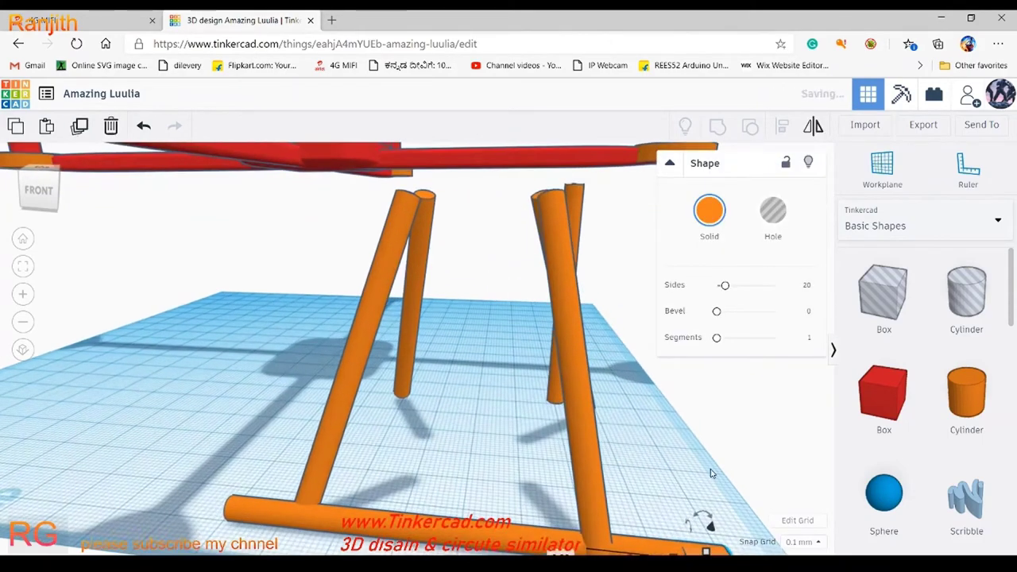
pyautogui.click(551, 463)
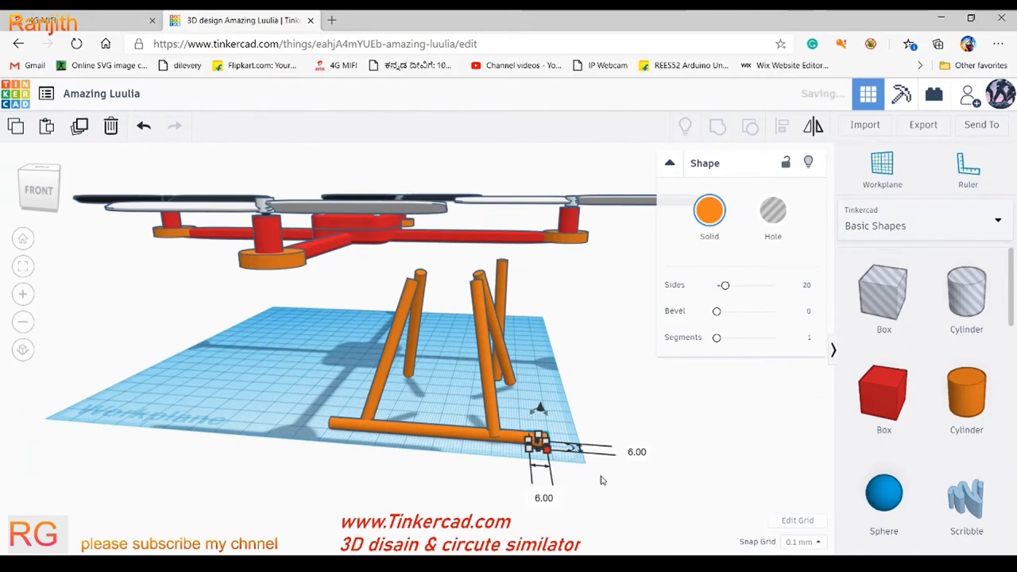
# Step: Inspect the skid bar ends from low and top views, then focus on the bar
pyautogui.moveTo(601, 480); pyautogui.dragTo(460, 513, button='right')
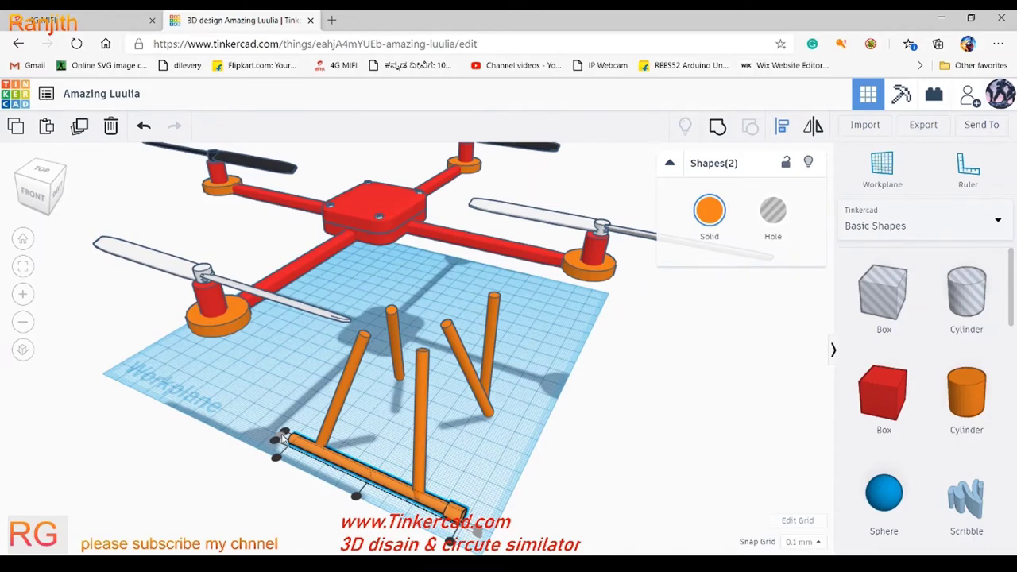
pyautogui.moveTo(282, 440); pyautogui.dragTo(428, 429, button='right')
pyautogui.click(429, 429)
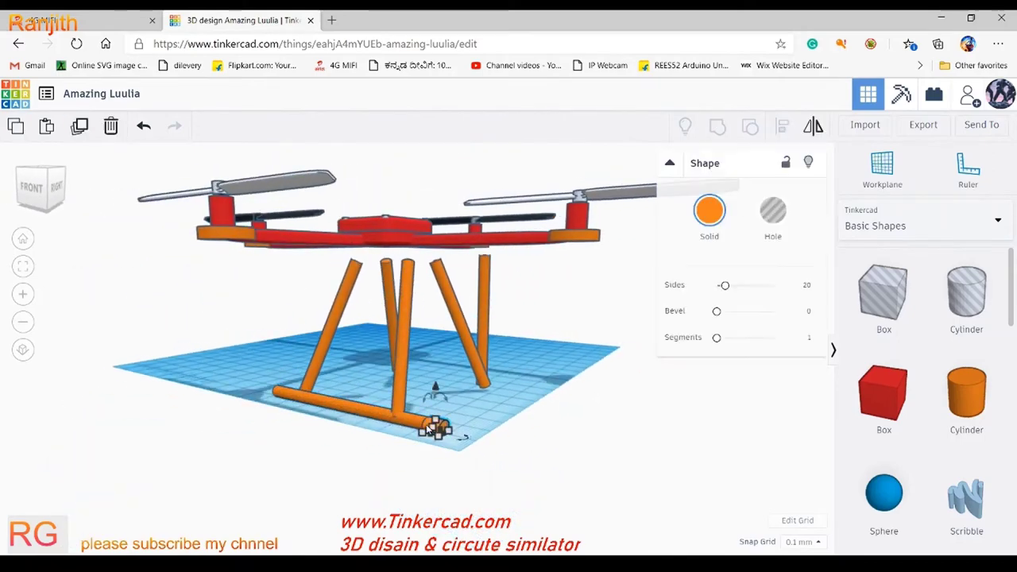
pyautogui.click(620, 467)
pyautogui.moveTo(619, 468); pyautogui.dragTo(449, 406, button='right')
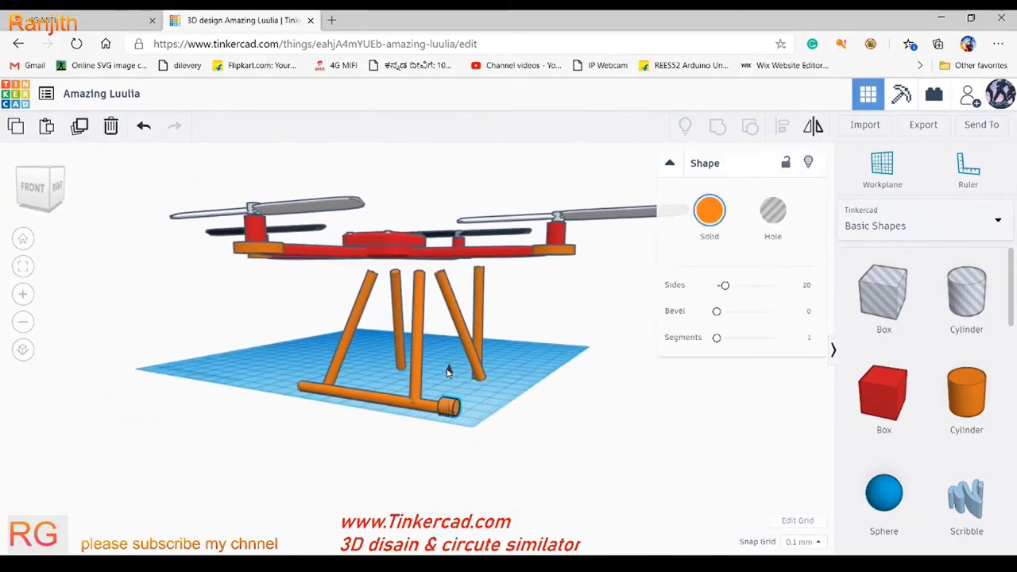
pyautogui.scroll(5, 447, 371)
pyautogui.moveTo(508, 444)
pyautogui.mouseDown(button='right')
pyautogui.moveTo(543, 370)
pyautogui.moveTo(408, 312)
pyautogui.moveTo(640, 359)
pyautogui.mouseUp(button='right')
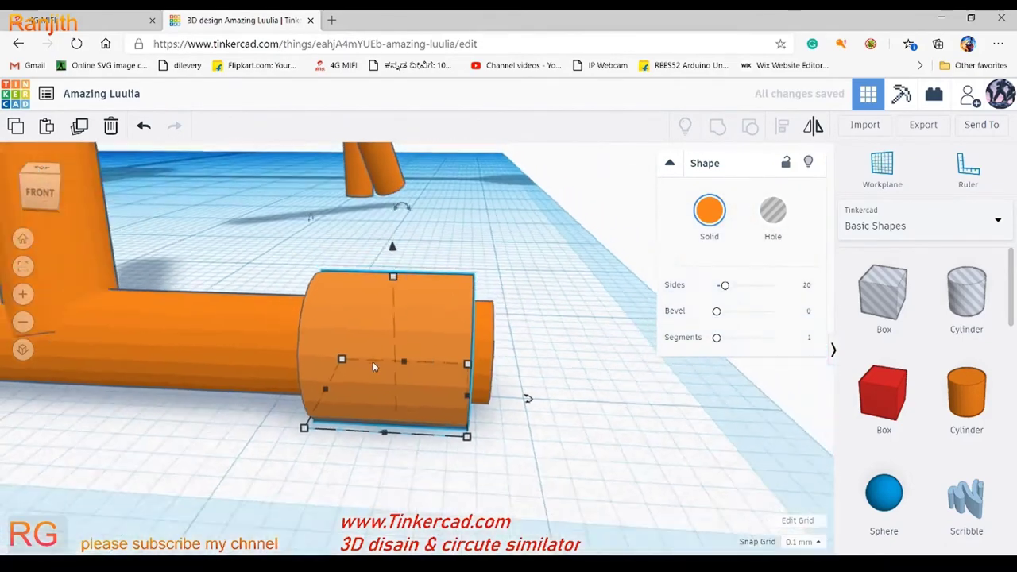
pyautogui.scroll(-10, 373, 361)
pyautogui.moveTo(372, 361); pyautogui.dragTo(584, 405, button='right')
pyautogui.click(584, 405)
pyautogui.press('f')
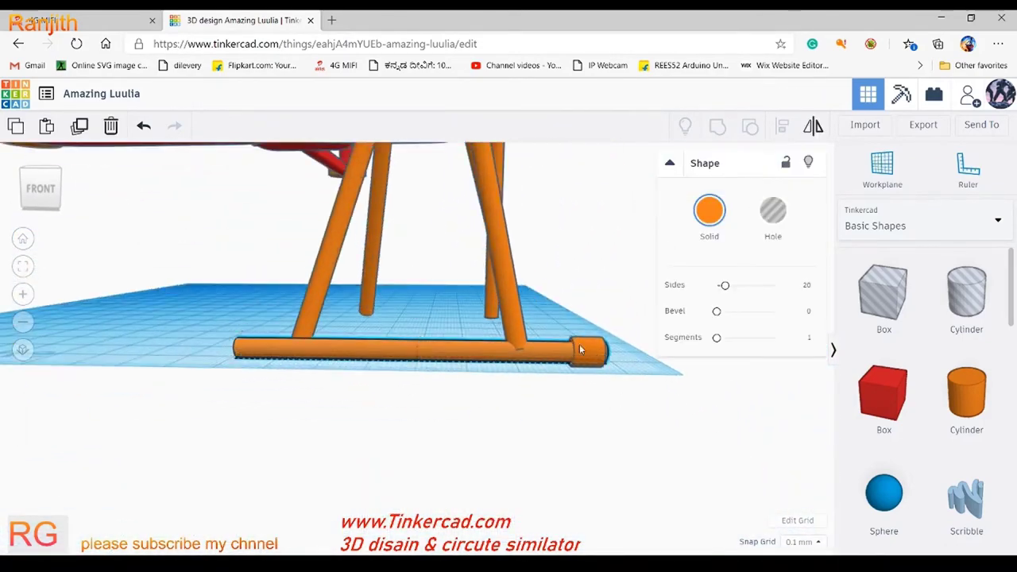
# Step: Select the end caps together with the long skid bar
pyautogui.click(243, 346)
pyautogui.press('f')
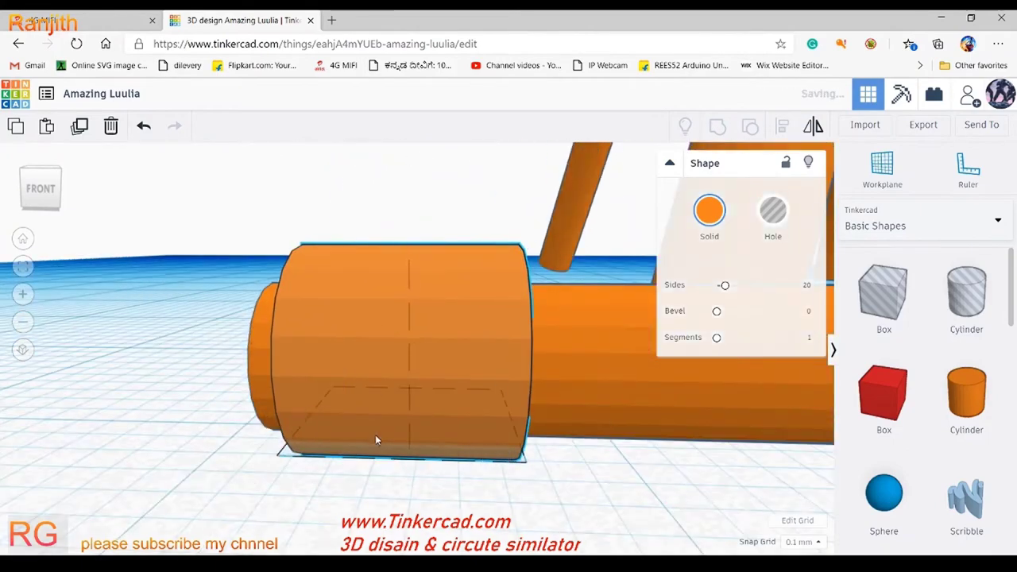
pyautogui.keyDown('shift'); pyautogui.click(572, 318); pyautogui.keyUp('shift')
pyautogui.scroll(-10, 775, 159)
pyautogui.moveTo(477, 358); pyautogui.dragTo(357, 474, button='right')
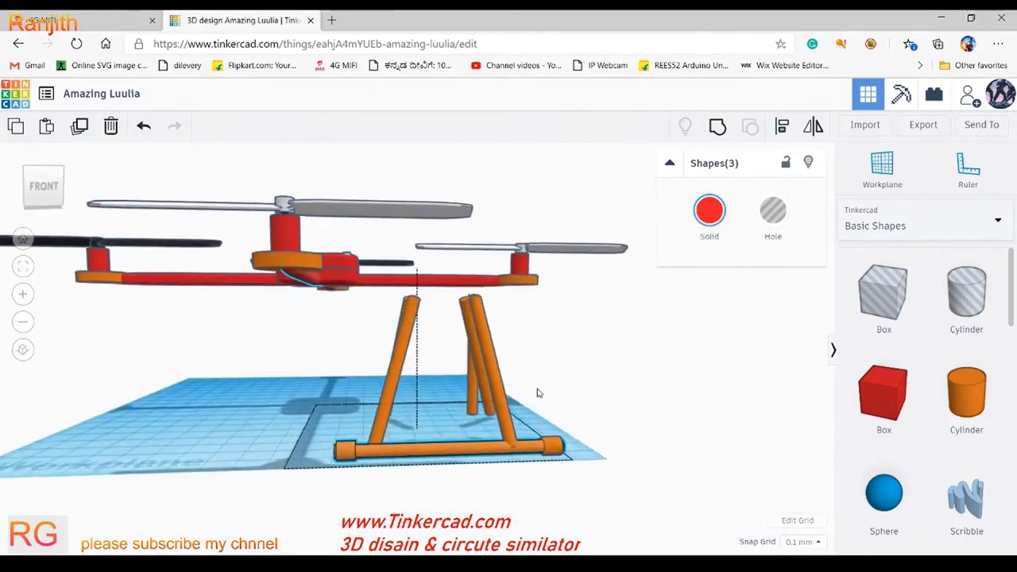
pyautogui.keyDown('shift'); pyautogui.click(343, 452); pyautogui.keyUp('shift')
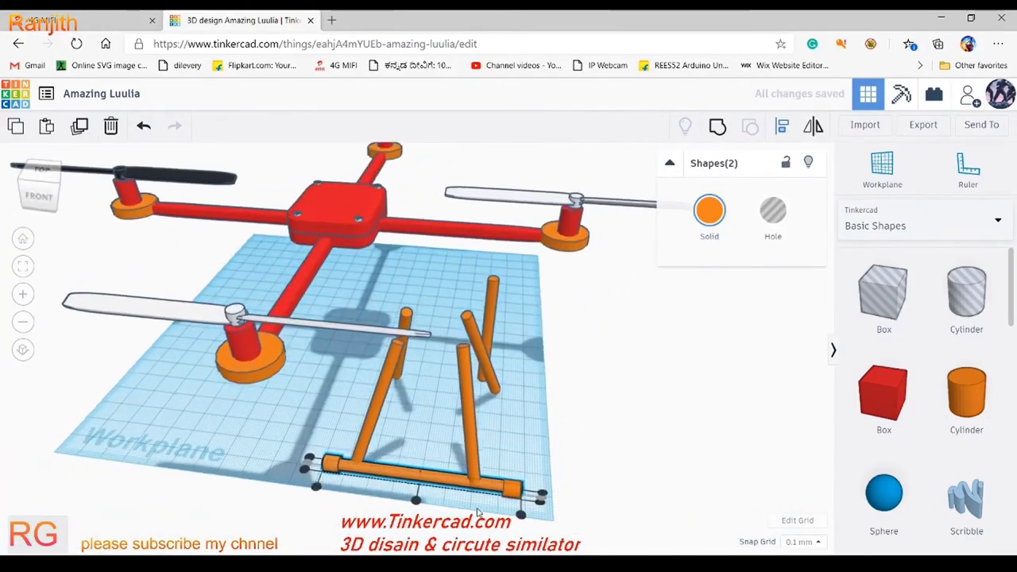
# Step: Colour the skid bar's end cap red and the bar itself black
pyautogui.moveTo(556, 384); pyautogui.dragTo(508, 477, button='right')
pyautogui.click(512, 492)
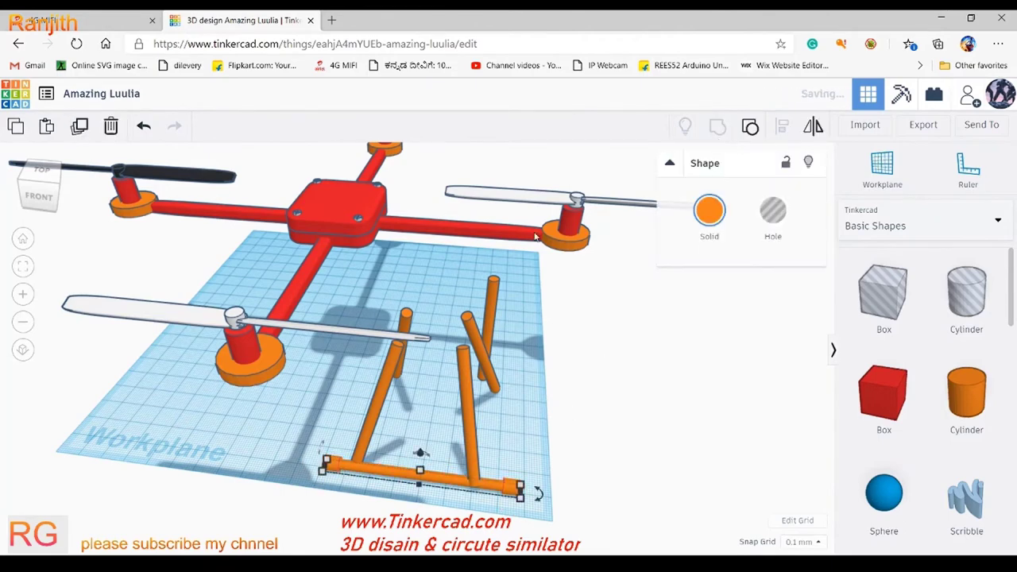
pyautogui.click(332, 464)
pyautogui.click(708, 210)
pyautogui.click(696, 330)
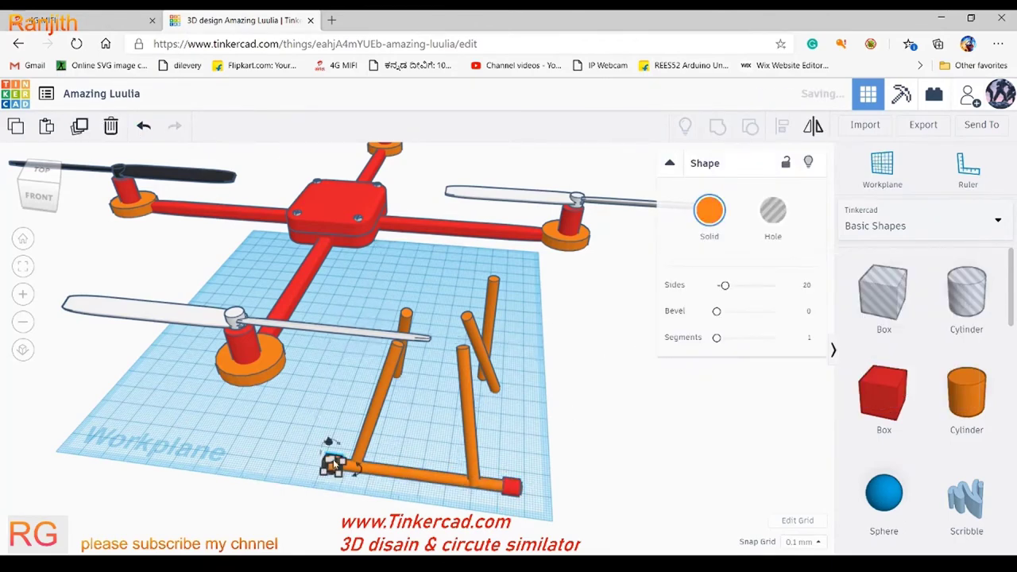
pyautogui.click(709, 210)
pyautogui.click(957, 355)
pyautogui.moveTo(604, 414); pyautogui.dragTo(620, 397, button='right')
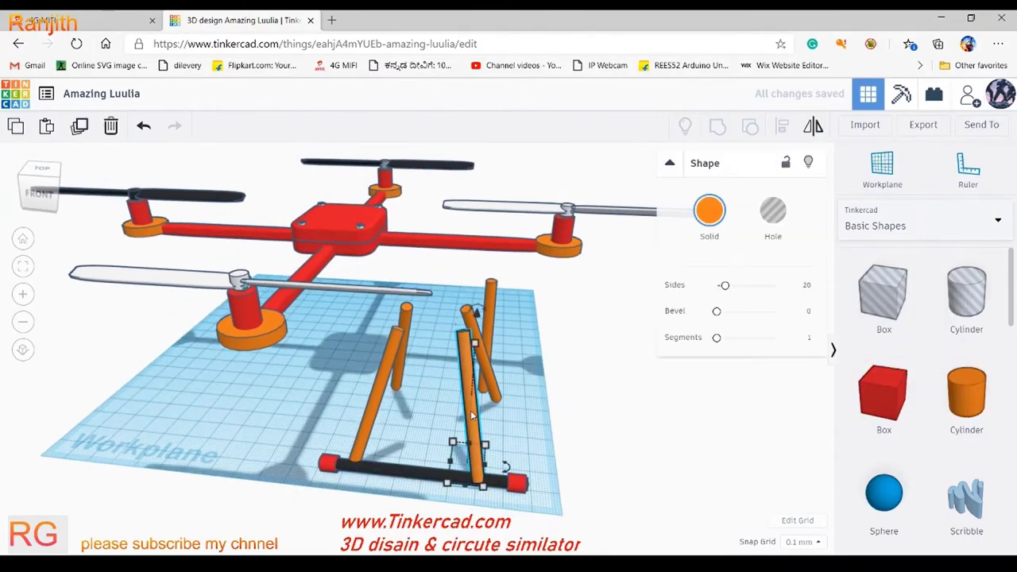
pyautogui.click(473, 397)
# Step: Make the two landing legs dark grey
pyautogui.click(708, 211)
pyautogui.click(956, 331)
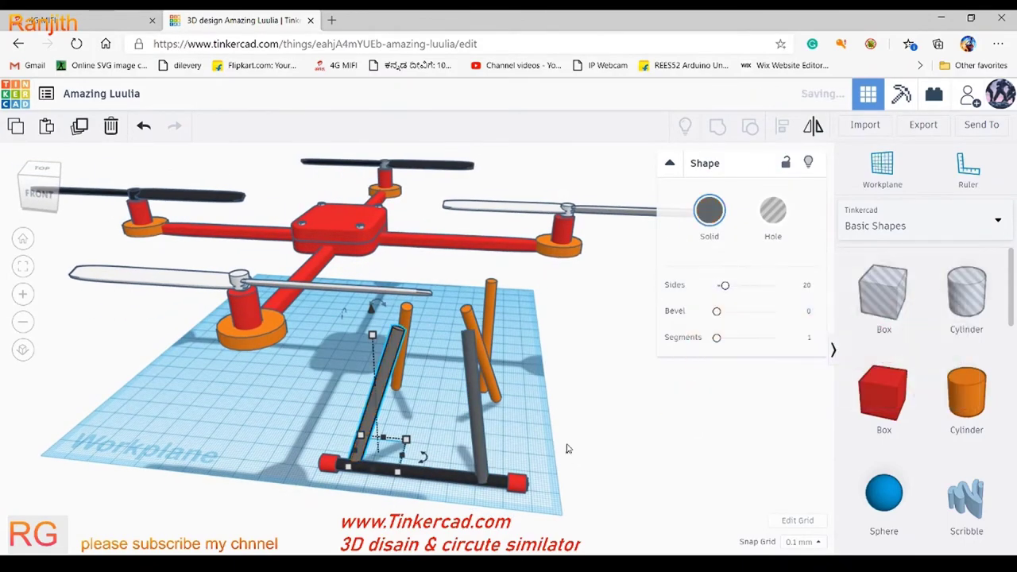
pyautogui.moveTo(556, 445); pyautogui.dragTo(406, 415, button='right')
pyautogui.keyDown('shift'); pyautogui.click(402, 416); pyautogui.keyUp('shift')
pyautogui.click(404, 474)
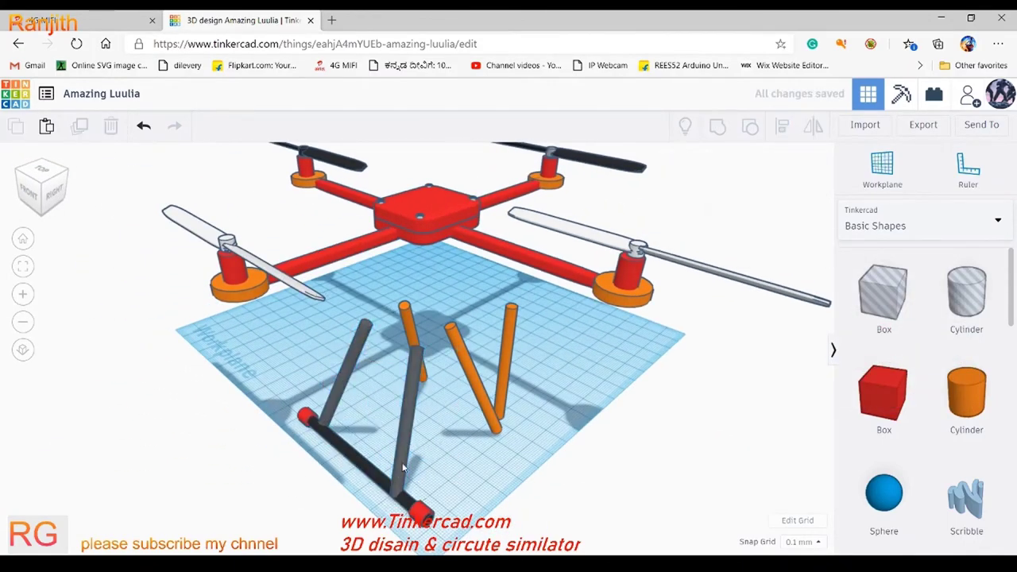
# Step: Tilt the right grey leg and move it onto the skid bar end
pyautogui.moveTo(405, 469)
pyautogui.mouseDown(button='right')
pyautogui.moveTo(476, 449)
pyautogui.moveTo(379, 415)
pyautogui.mouseUp(button='right')
pyautogui.moveTo(337, 293); pyautogui.dragTo(336, 297)
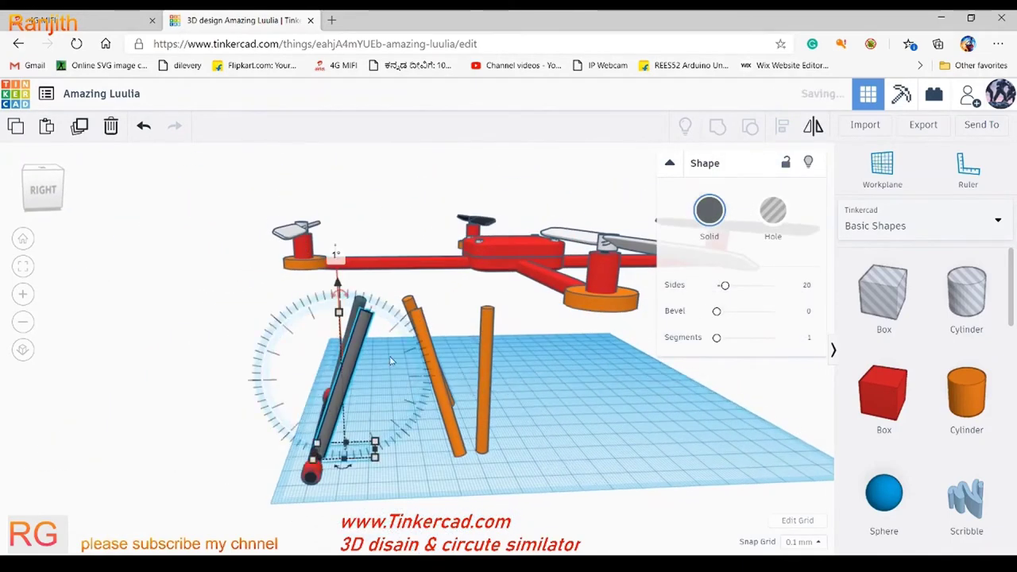
pyautogui.moveTo(390, 362); pyautogui.dragTo(342, 370)
pyautogui.moveTo(335, 371); pyautogui.dragTo(490, 418, button='right')
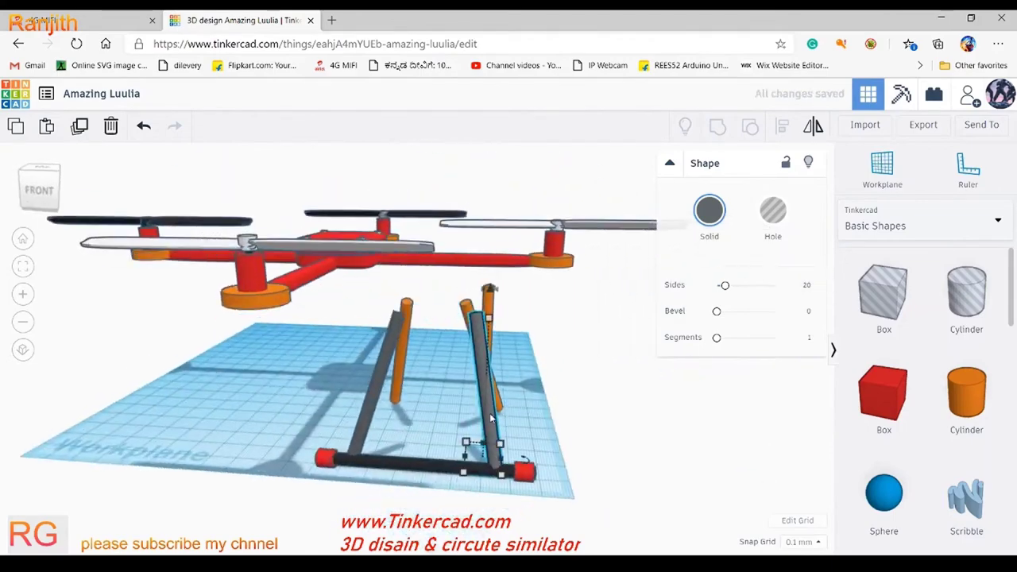
pyautogui.moveTo(490, 418); pyautogui.dragTo(477, 429)
# Step: Rotate an upright orange cylinder 90° to lie horizontally
pyautogui.moveTo(476, 429); pyautogui.dragTo(494, 322, button='right')
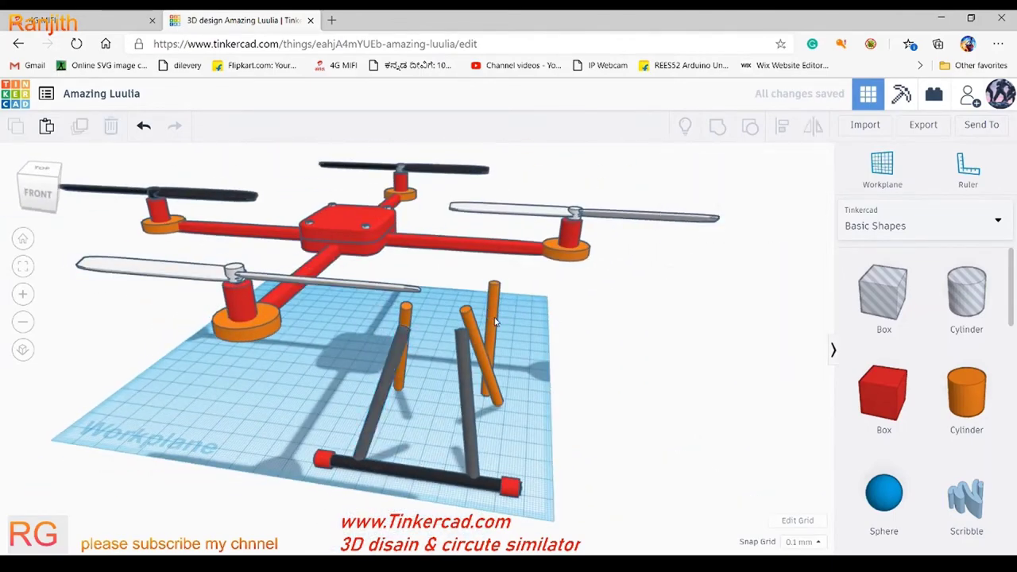
pyautogui.click(494, 322)
pyautogui.moveTo(508, 432); pyautogui.dragTo(368, 412)
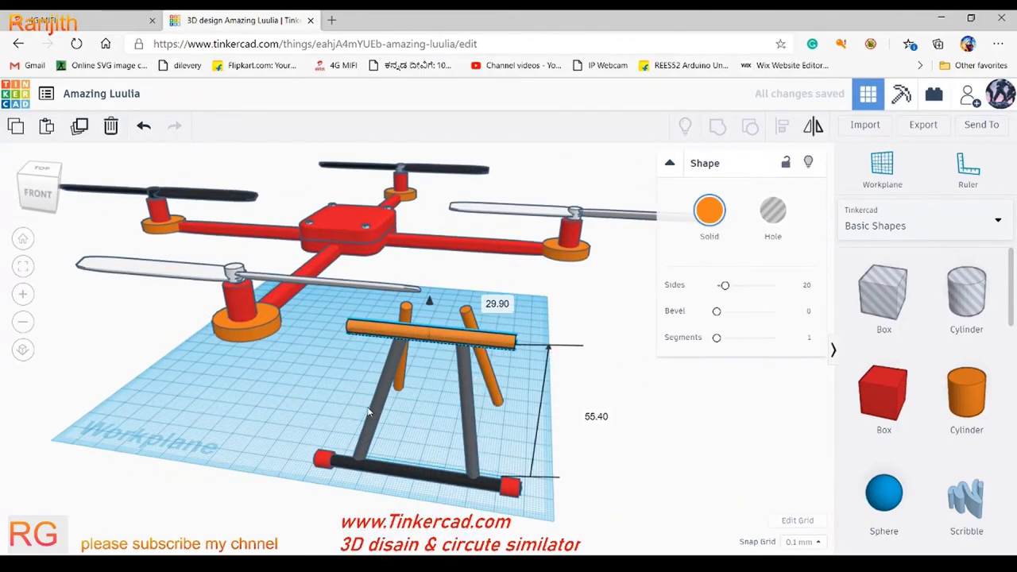
# Step: Rest the horizontal orange cylinder across both grey leg tops and check the fit
pyautogui.moveTo(368, 411); pyautogui.dragTo(410, 445, button='right')
pyautogui.scroll(3, 410, 445)
pyautogui.moveTo(410, 445)
pyautogui.mouseDown()
pyautogui.moveTo(492, 406)
pyautogui.moveTo(490, 305)
pyautogui.mouseUp()
pyautogui.scroll(-3, 485, 340)
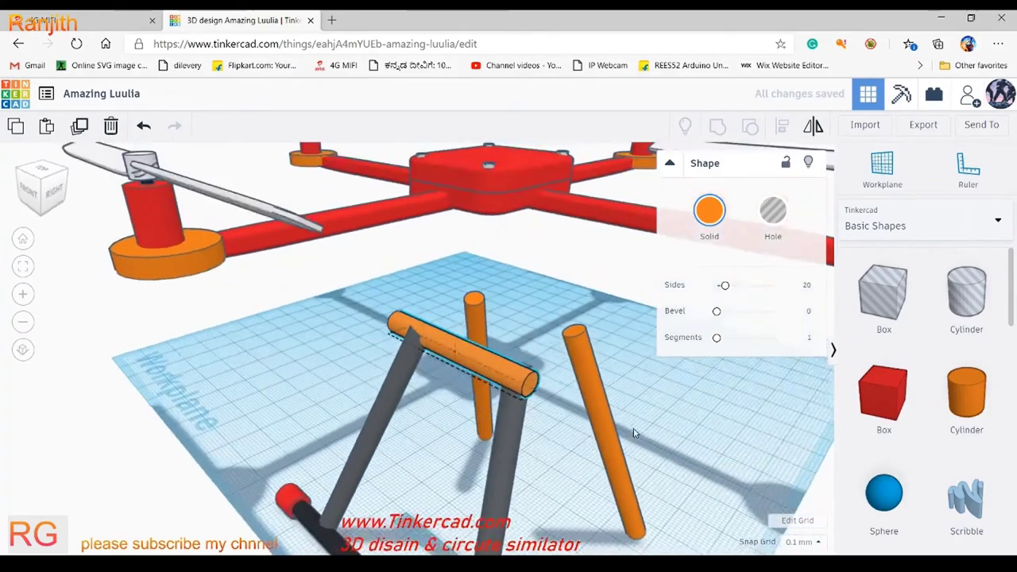
pyautogui.moveTo(485, 340)
pyautogui.mouseDown(button='right')
pyautogui.moveTo(533, 419)
pyautogui.moveTo(509, 413)
pyautogui.moveTo(512, 373)
pyautogui.moveTo(475, 434)
pyautogui.moveTo(437, 376)
pyautogui.mouseUp(button='right')
pyautogui.click(508, 429)
pyautogui.press('Escape')
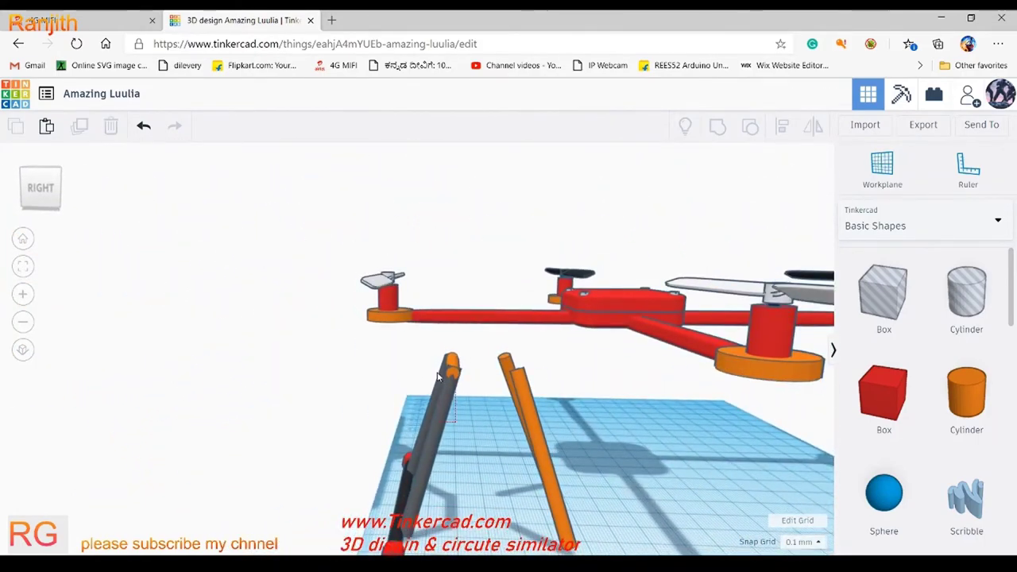
# Step: Tilt and shift the grey leg with its crossbar, then select all leg-frame parts
pyautogui.moveTo(438, 337); pyautogui.dragTo(433, 374)
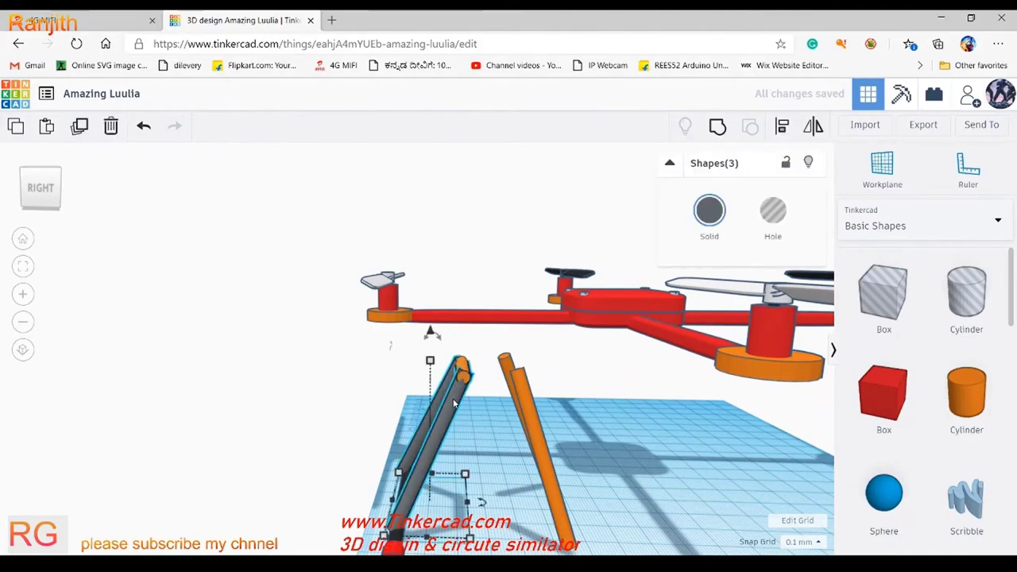
pyautogui.moveTo(431, 333); pyautogui.dragTo(459, 402)
pyautogui.moveTo(459, 403)
pyautogui.mouseDown(button='right')
pyautogui.moveTo(607, 464)
pyautogui.moveTo(472, 477)
pyautogui.mouseUp(button='right')
pyautogui.click(421, 437)
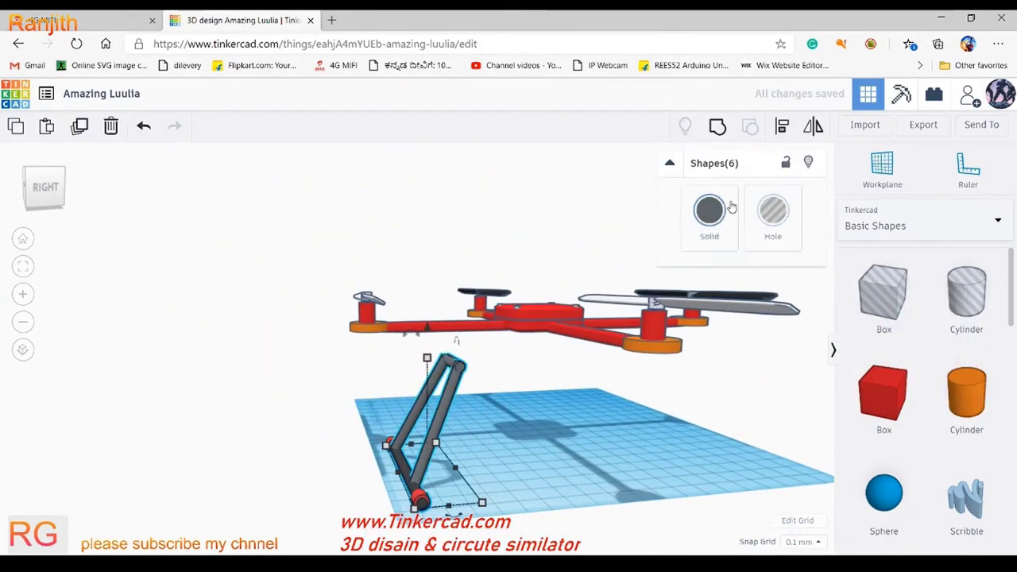
pyautogui.click(709, 208)
pyautogui.moveTo(486, 453); pyautogui.dragTo(447, 398)
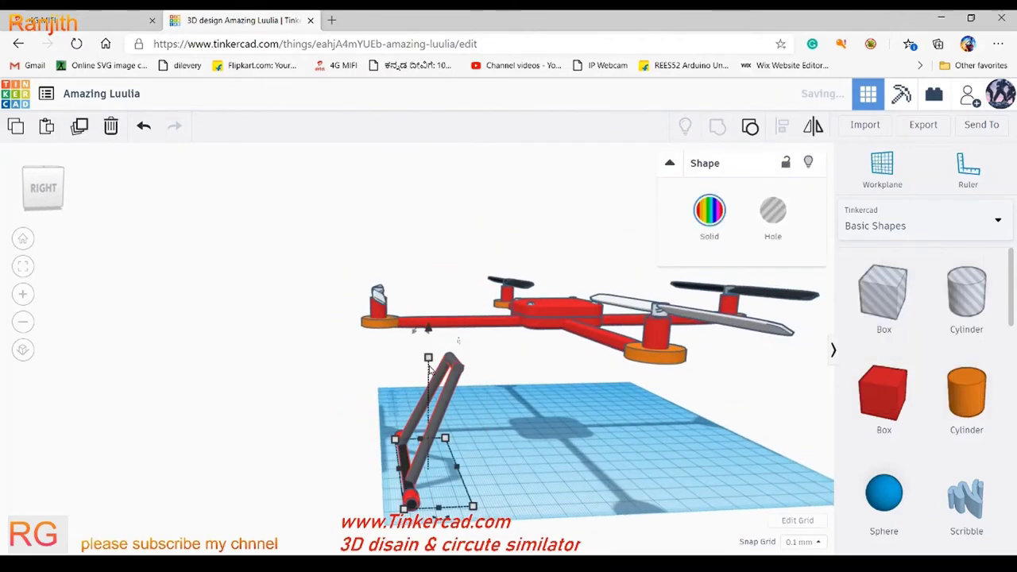
# Step: Rotate the duplicate leg frame outward under the drone's other side
pyautogui.moveTo(441, 524); pyautogui.dragTo(428, 424)
pyautogui.moveTo(428, 465); pyautogui.dragTo(429, 477)
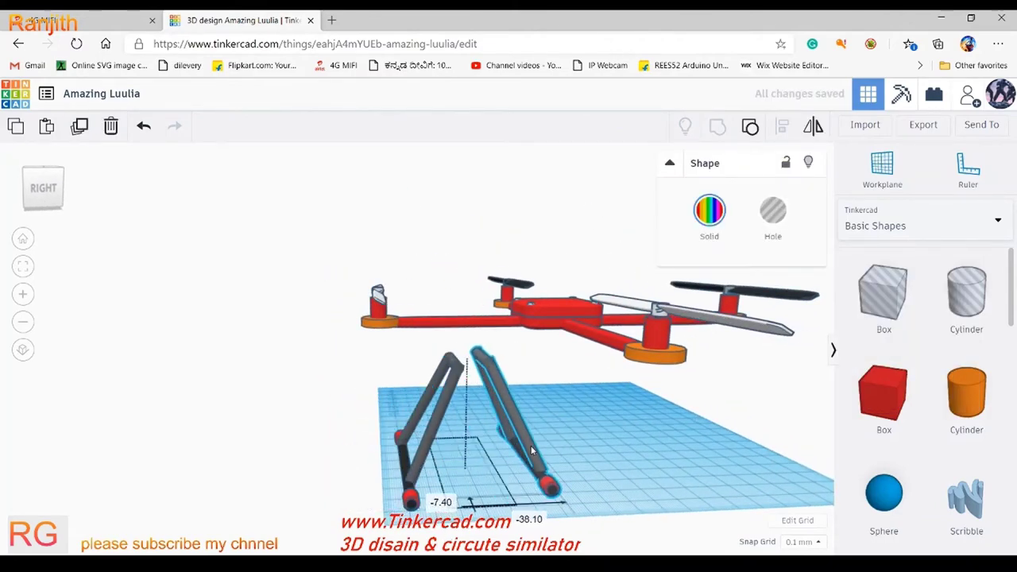
pyautogui.moveTo(556, 444)
pyautogui.mouseDown(button='right')
pyautogui.moveTo(837, 343)
pyautogui.moveTo(635, 357)
pyautogui.mouseUp(button='right')
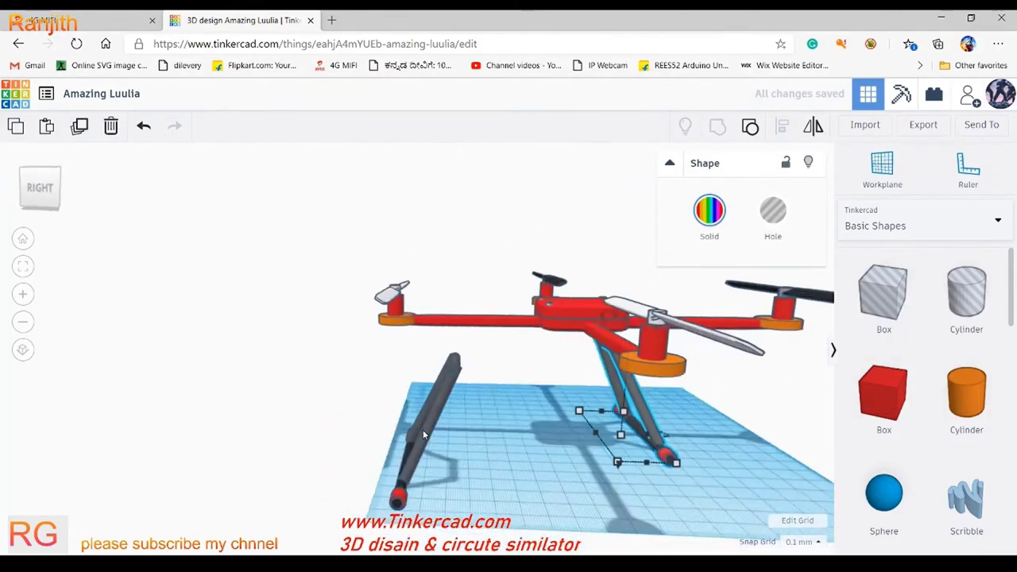
pyautogui.moveTo(556, 397); pyautogui.dragTo(603, 317, button='right')
pyautogui.click(603, 274)
pyautogui.click(709, 211)
# Step: Box-select all 26 drone parts and group them with Ctrl+G
pyautogui.click(564, 362)
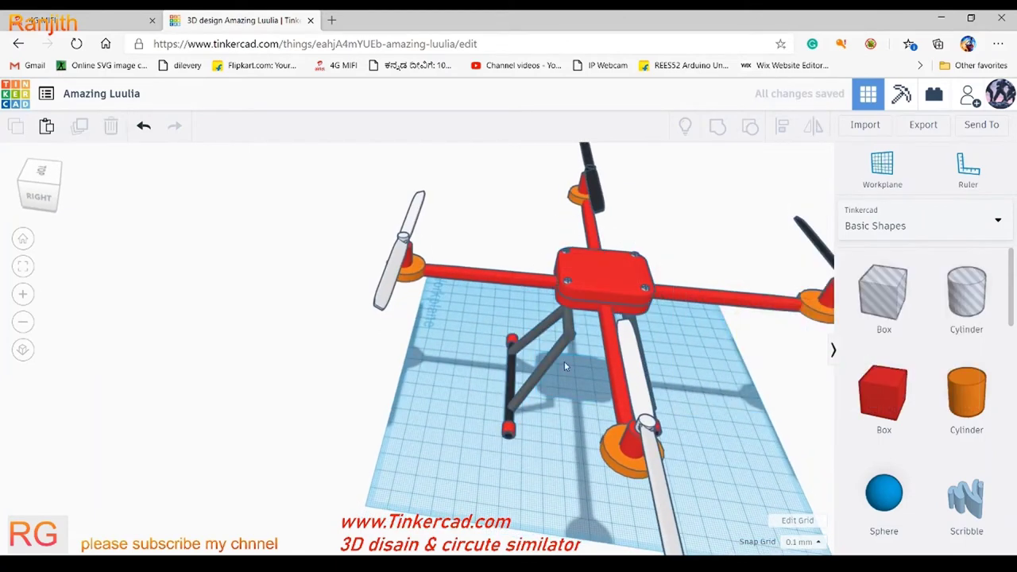
pyautogui.moveTo(564, 362); pyautogui.dragTo(502, 368, button='right')
pyautogui.moveTo(331, 191); pyautogui.dragTo(737, 406)
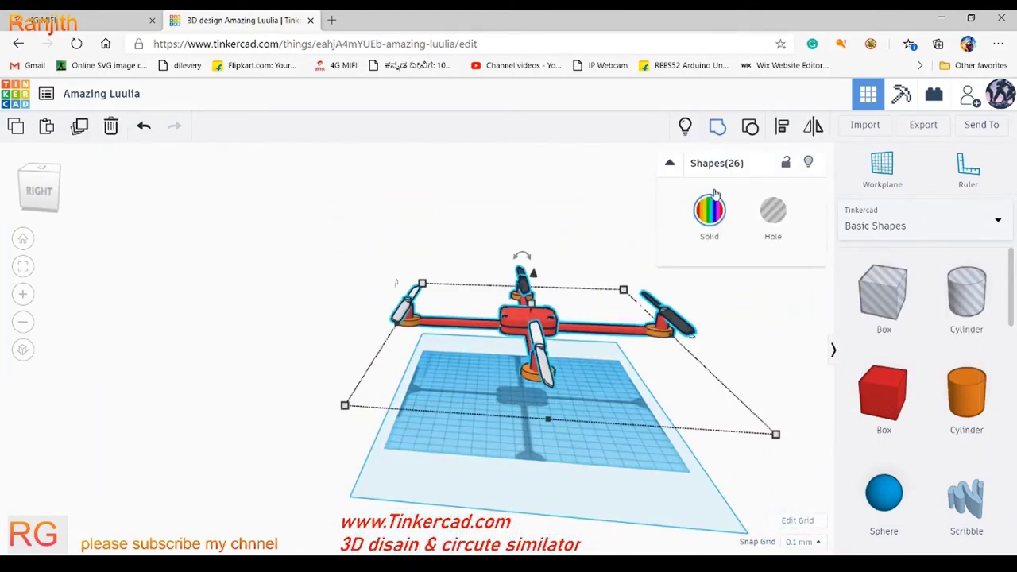
pyautogui.hotkey('ctrl', 'g')
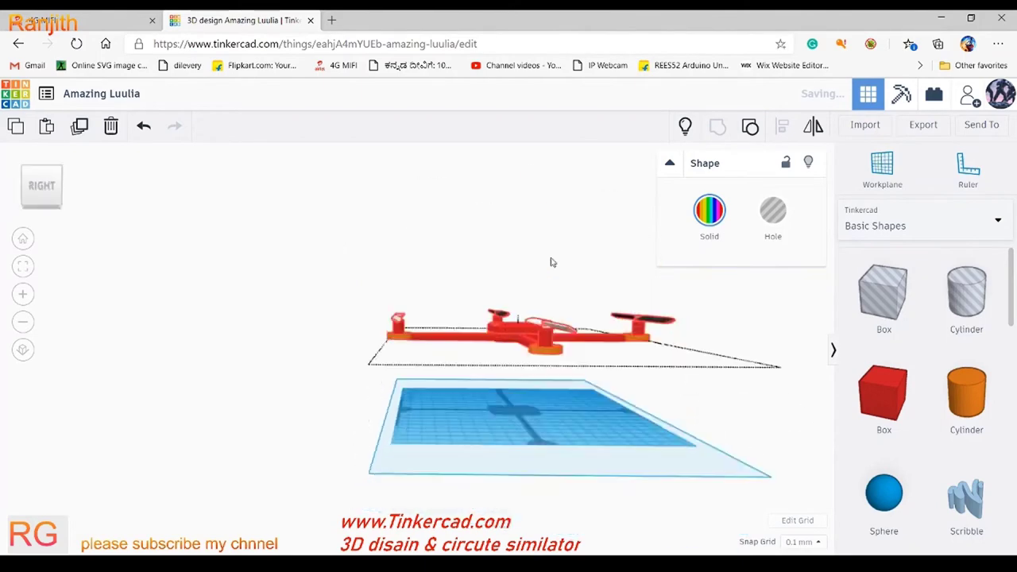
pyautogui.moveTo(516, 374); pyautogui.dragTo(472, 386, button='right')
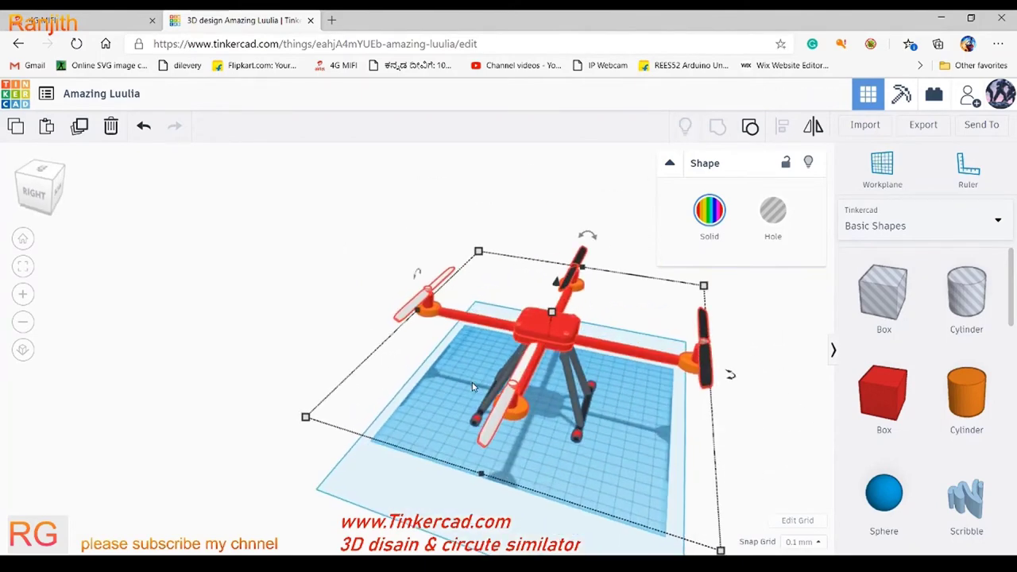
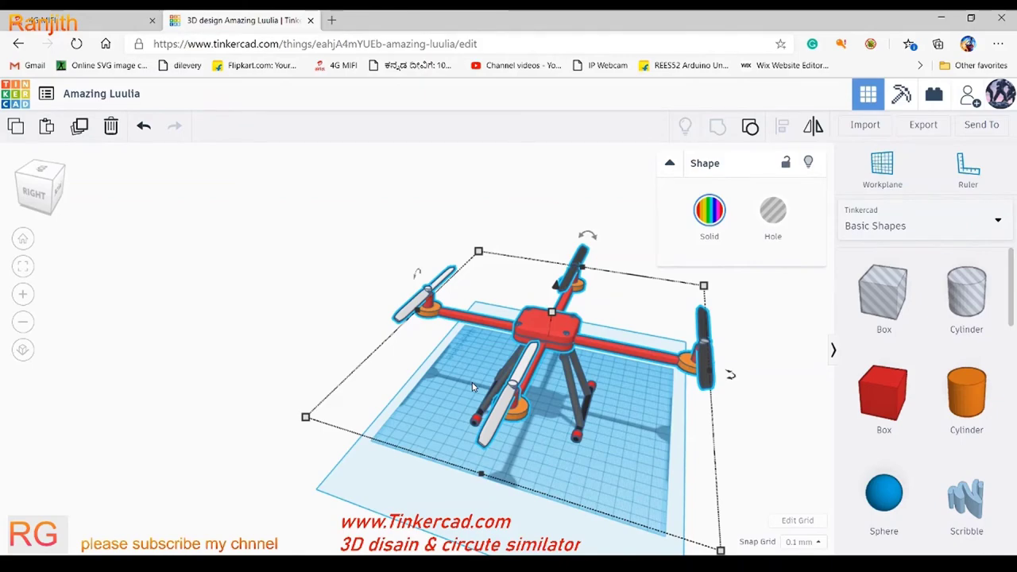
# Step: Nudge the two grey landing-gear legs into place under the red centre body
pyautogui.moveTo(472, 382); pyautogui.dragTo(34, 254, button='right')
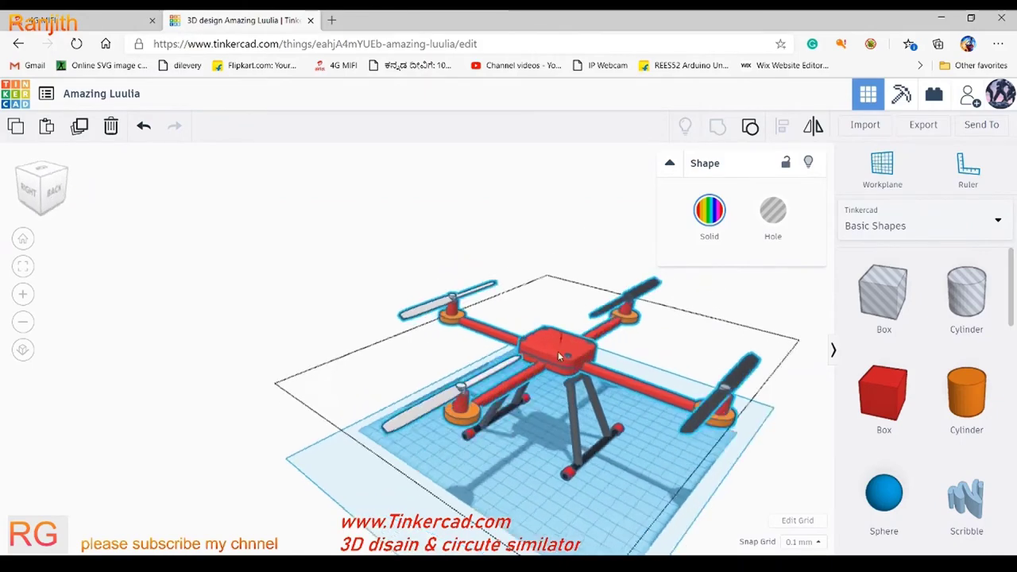
pyautogui.click(22, 266)
pyautogui.moveTo(342, 361); pyautogui.dragTo(476, 429)
pyautogui.press('f')
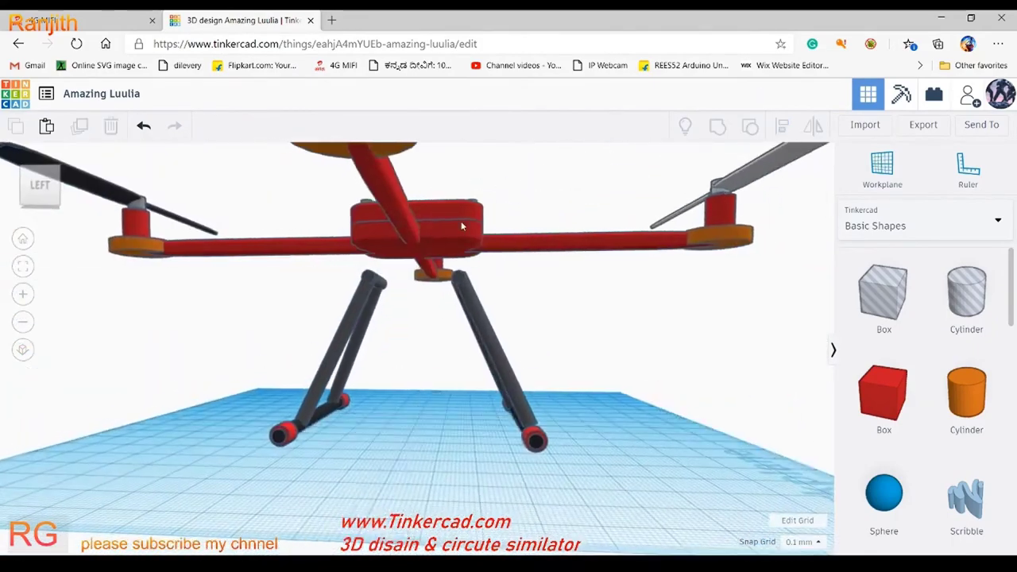
pyautogui.click(417, 183)
pyautogui.moveTo(417, 183)
pyautogui.mouseDown(button='right')
pyautogui.moveTo(430, 250)
pyautogui.moveTo(699, 267)
pyautogui.moveTo(351, 315)
pyautogui.moveTo(484, 333)
pyautogui.moveTo(476, 449)
pyautogui.moveTo(789, 363)
pyautogui.moveTo(789, 307)
pyautogui.moveTo(601, 318)
pyautogui.moveTo(143, 212)
pyautogui.moveTo(536, 277)
pyautogui.moveTo(369, 381)
pyautogui.moveTo(536, 413)
pyautogui.mouseUp(button='right')
# Step: Hide the drone body, add a sideways orange cylinder about 10 by 11, and duplicate it alongside
pyautogui.click(143, 211)
pyautogui.hotkey('ctrl', 'h')
pyautogui.moveTo(966, 398)
pyautogui.mouseDown()
pyautogui.moveTo(448, 408)
pyautogui.moveTo(454, 262)
pyautogui.moveTo(491, 323)
pyautogui.mouseUp()
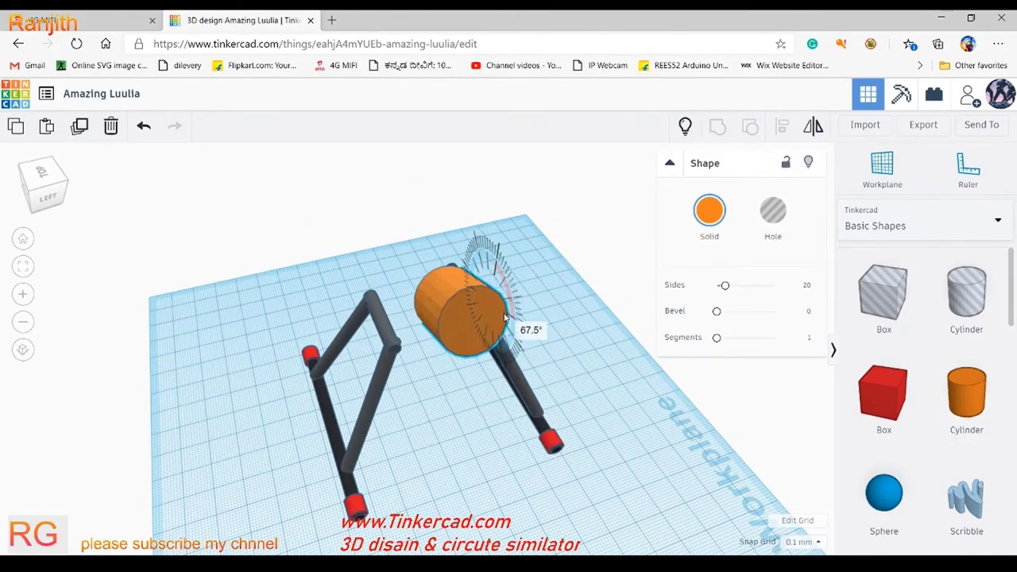
pyautogui.moveTo(437, 367); pyautogui.dragTo(390, 339)
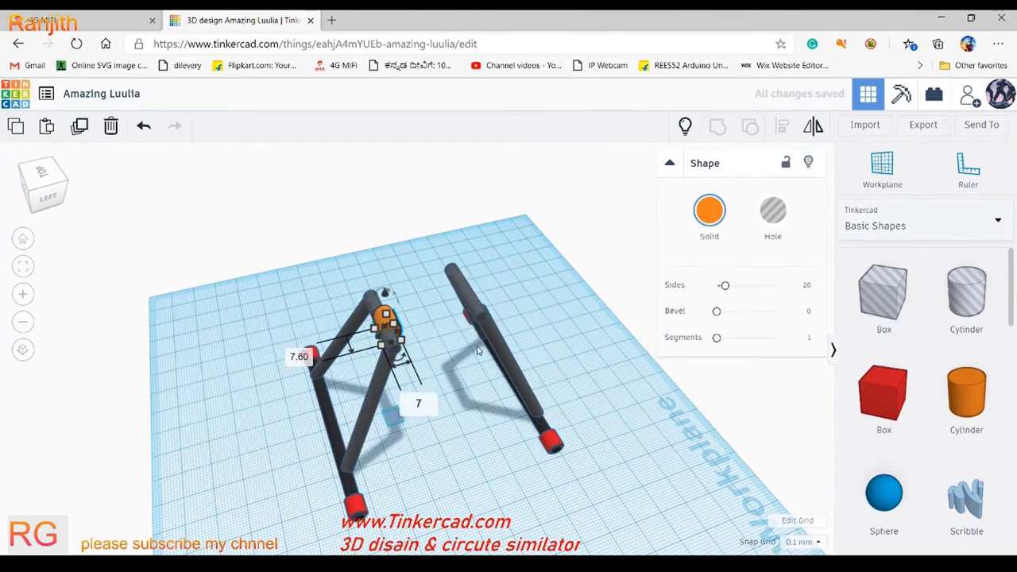
pyautogui.moveTo(390, 373)
pyautogui.mouseDown(button='right')
pyautogui.moveTo(415, 348)
pyautogui.moveTo(429, 373)
pyautogui.mouseUp(button='right')
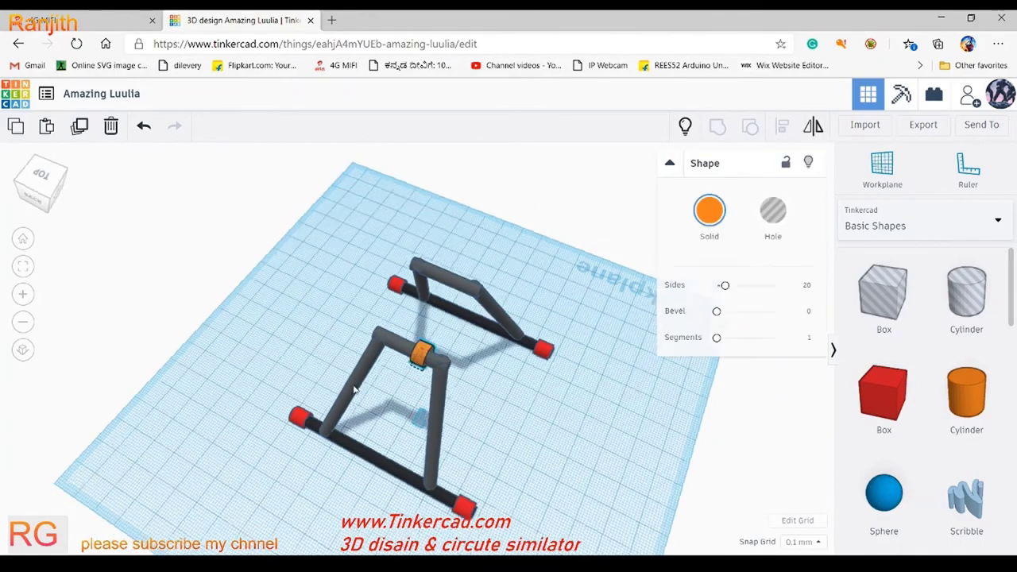
pyautogui.click(24, 267)
pyautogui.moveTo(482, 295)
pyautogui.mouseDown(button='right')
pyautogui.moveTo(385, 151)
pyautogui.moveTo(508, 297)
pyautogui.mouseUp(button='right')
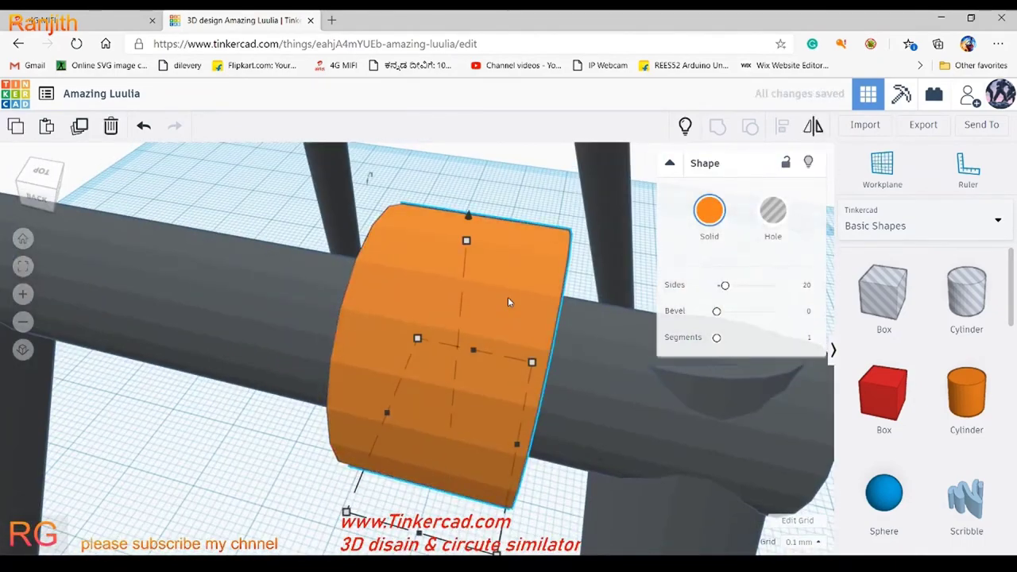
pyautogui.keyDown('alt'); pyautogui.moveTo(507, 297); pyautogui.dragTo(260, 246); pyautogui.keyUp('alt')
pyautogui.moveTo(260, 246); pyautogui.dragTo(530, 246, button='right')
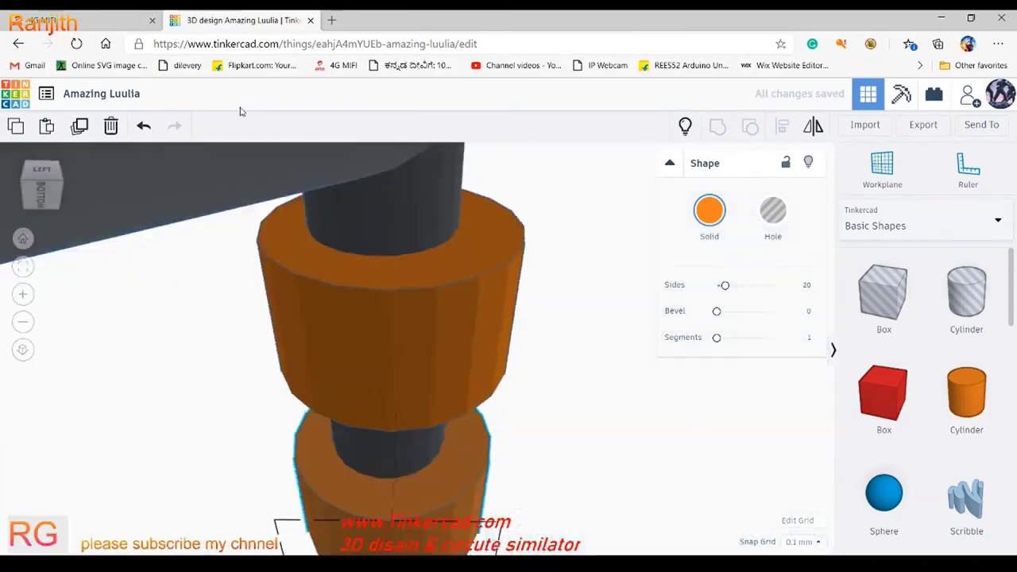
# Step: Copy the pair of orange cylinders onto the upper landing-gear crossbar
pyautogui.scroll(-5, 530, 251)
pyautogui.scroll(2, 331, 371)
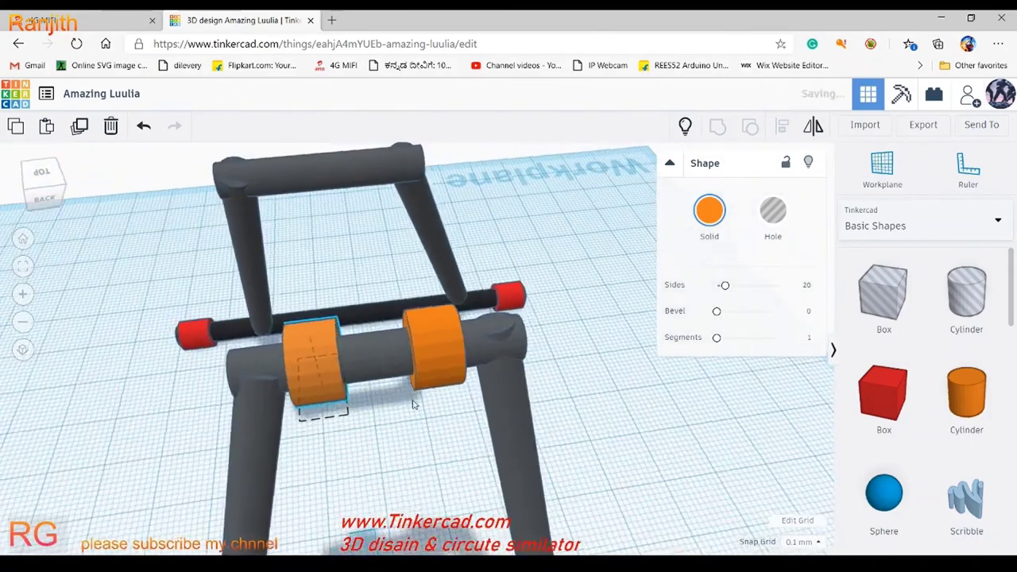
pyautogui.scroll(4, 403, 407)
pyautogui.moveTo(404, 407)
pyautogui.mouseDown(button='right')
pyautogui.moveTo(404, 415)
pyautogui.moveTo(345, 393)
pyautogui.mouseUp(button='right')
pyautogui.keyDown('shift'); pyautogui.click(429, 373); pyautogui.keyUp('shift')
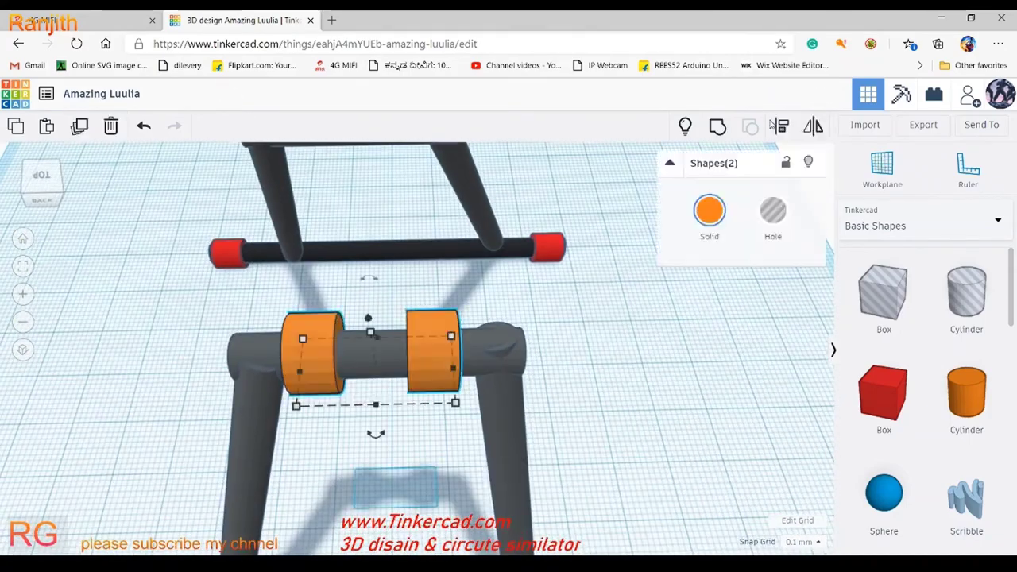
pyautogui.moveTo(394, 444); pyautogui.dragTo(412, 384, button='right')
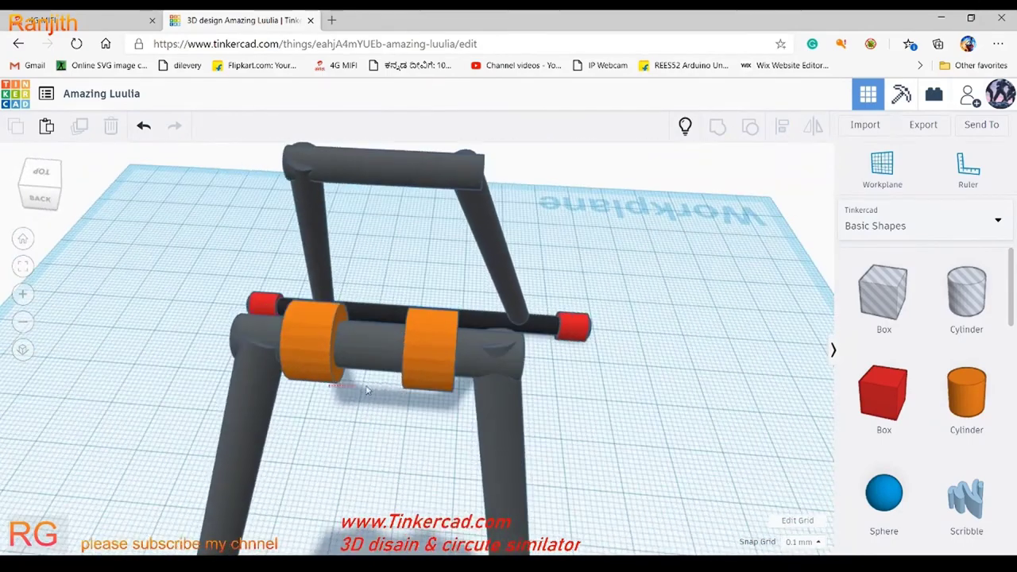
pyautogui.moveTo(412, 385); pyautogui.dragTo(433, 205)
pyautogui.moveTo(469, 174)
pyautogui.mouseDown(button='right')
pyautogui.moveTo(295, 308)
pyautogui.moveTo(436, 240)
pyautogui.moveTo(349, 241)
pyautogui.mouseUp(button='right')
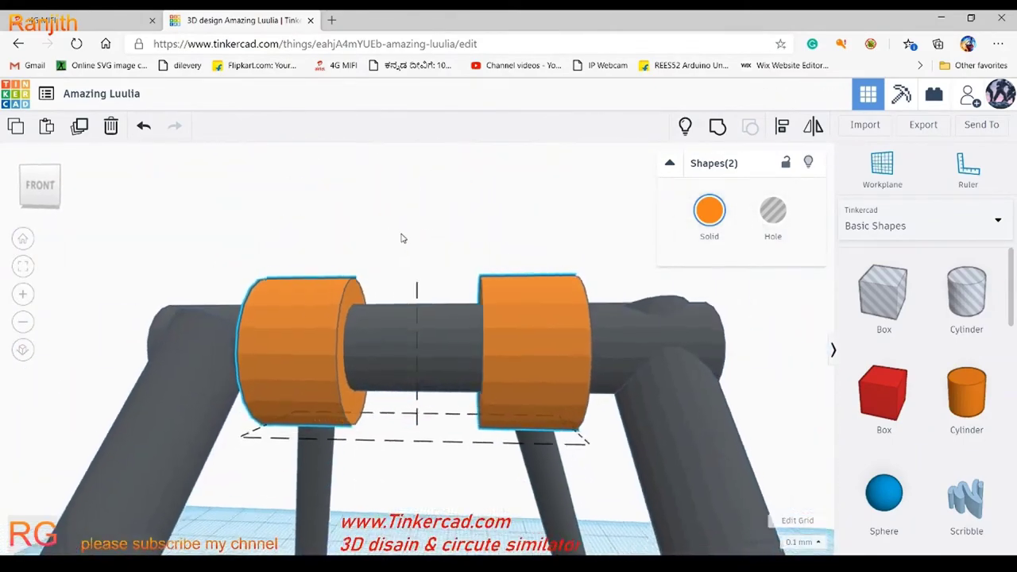
pyautogui.moveTo(349, 242)
pyautogui.mouseDown()
pyautogui.moveTo(460, 301)
pyautogui.moveTo(443, 305)
pyautogui.moveTo(464, 354)
pyautogui.mouseUp()
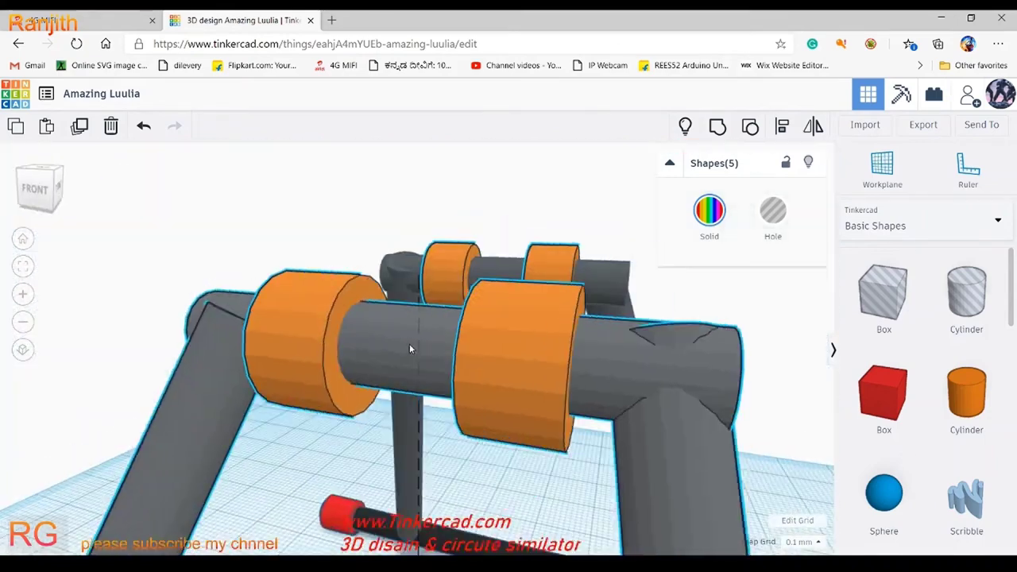
pyautogui.moveTo(464, 355); pyautogui.dragTo(411, 327, button='right')
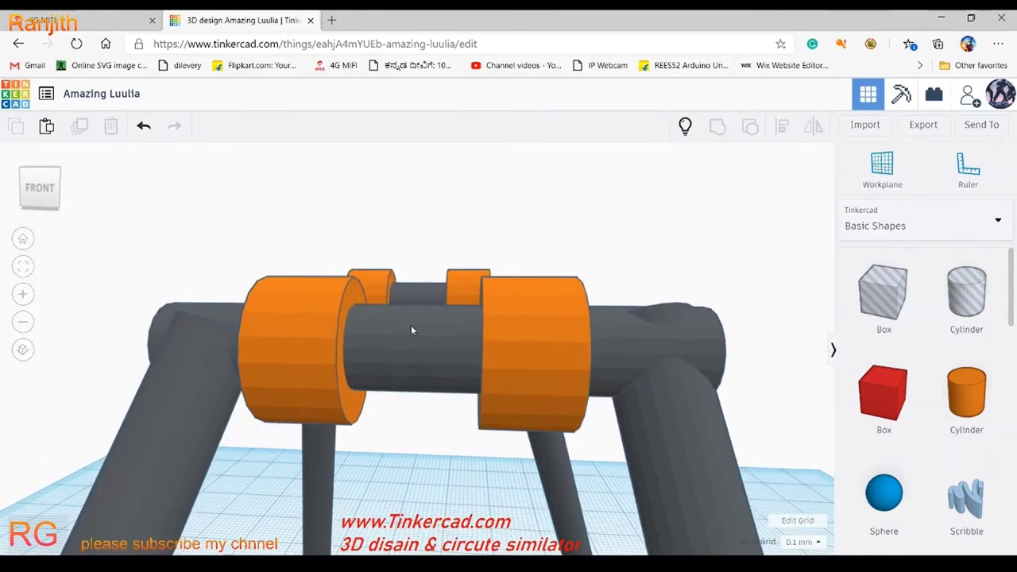
pyautogui.click(410, 329)
pyautogui.press('Delete')
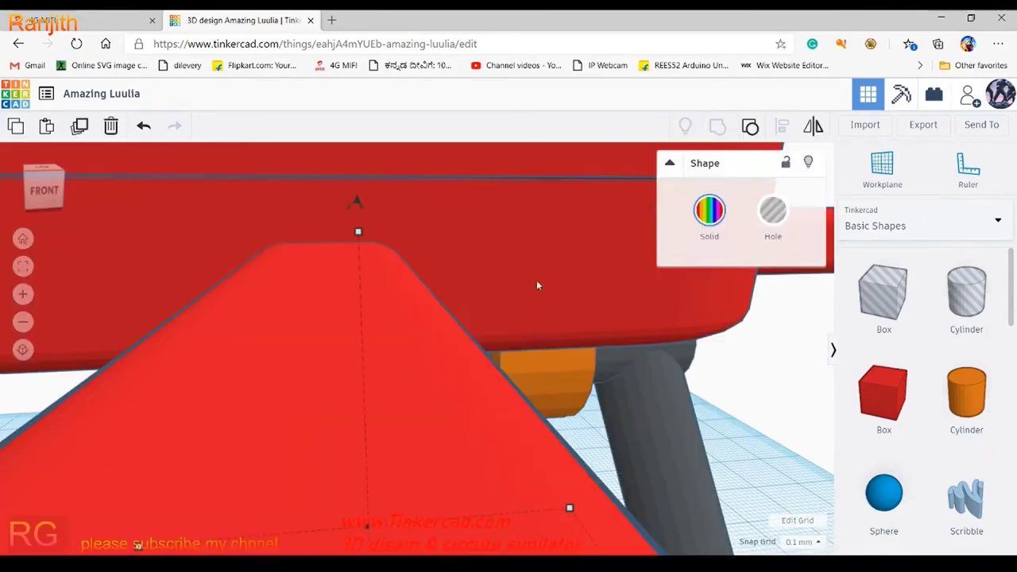
pyautogui.press('Escape')
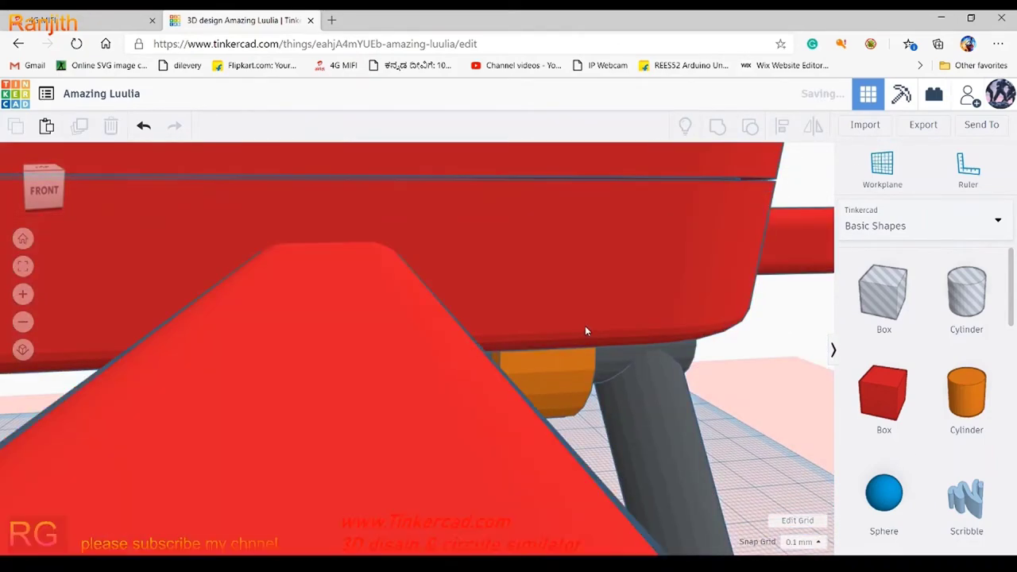
pyautogui.click(584, 328)
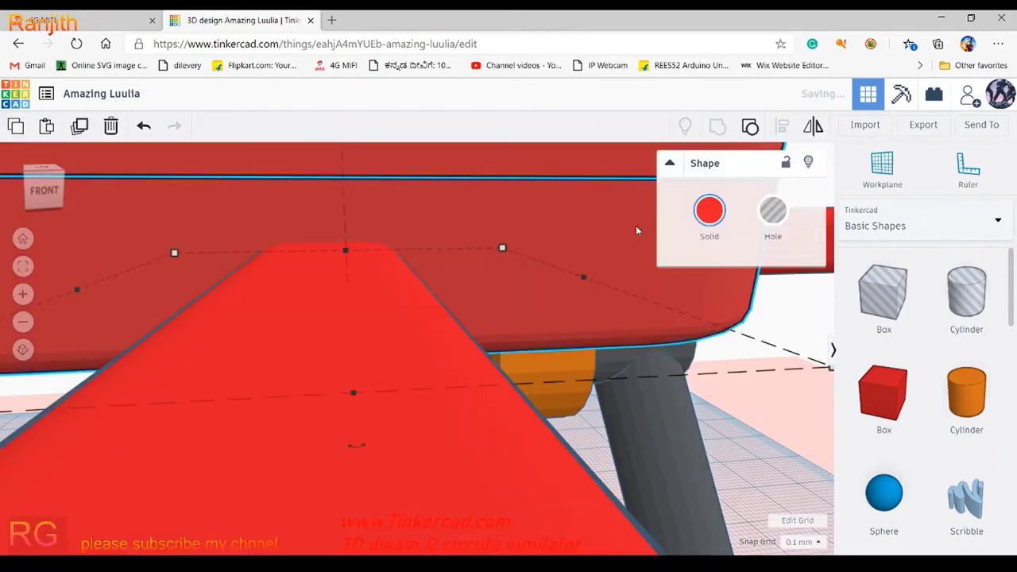
pyautogui.scroll(-3, 593, 264)
pyautogui.scroll(-3, 476, 262)
pyautogui.click(398, 270)
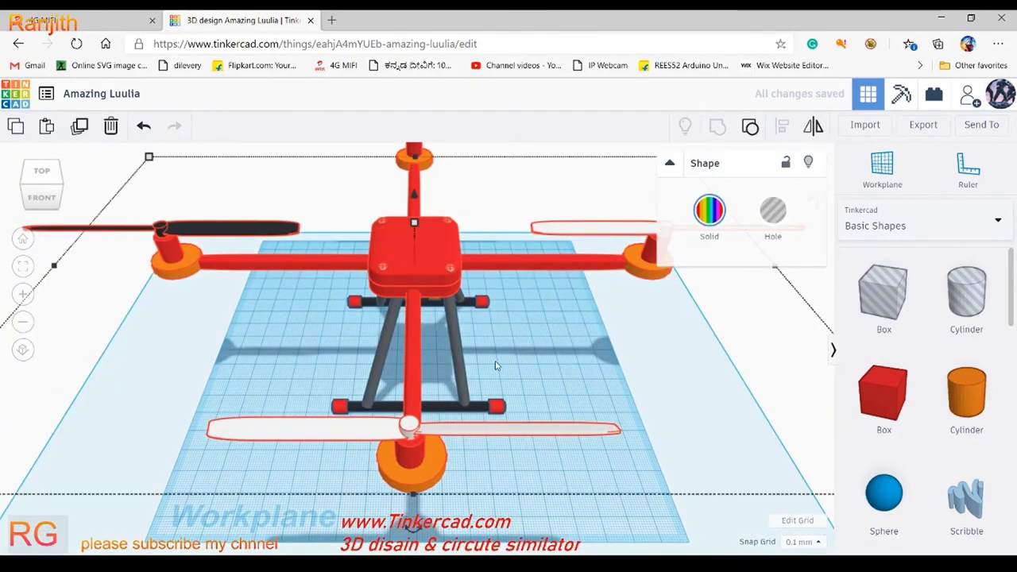
pyautogui.click(808, 162)
pyautogui.click(448, 329)
pyautogui.scroll(3, 457, 413)
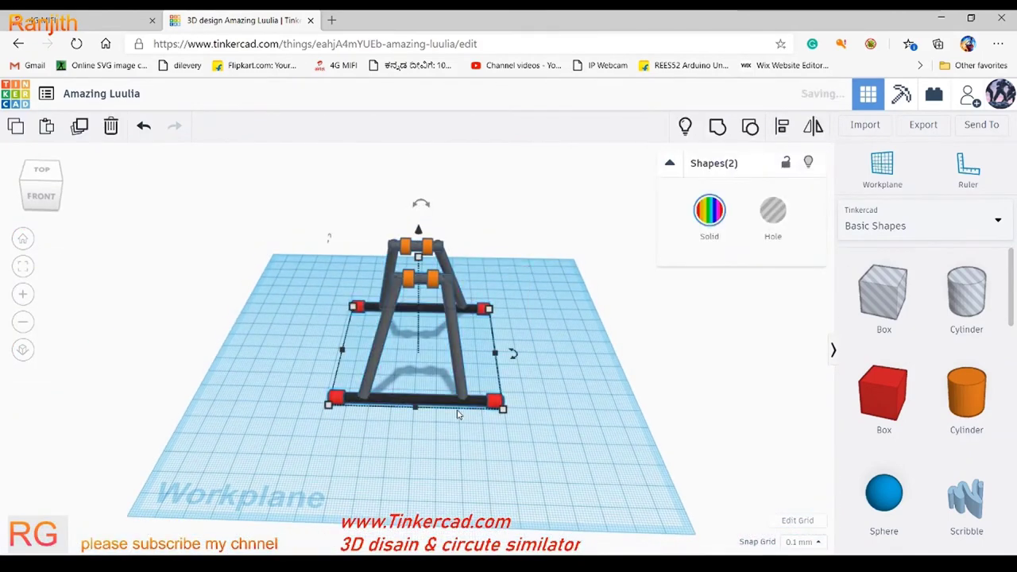
pyautogui.click(498, 357)
pyautogui.click(465, 408)
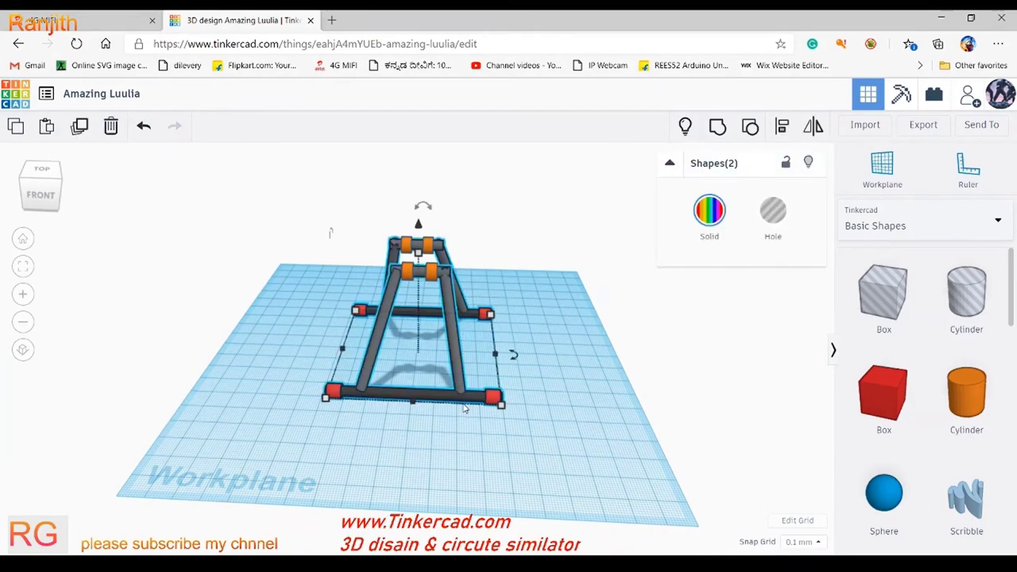
pyautogui.moveTo(520, 393); pyautogui.dragTo(532, 349, button='right')
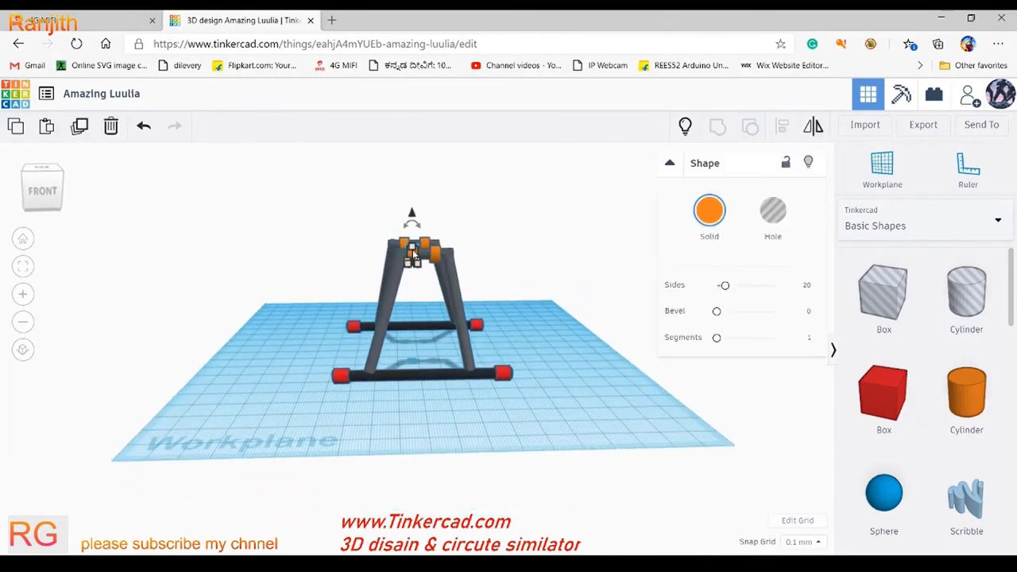
pyautogui.press('f')
# Step: Rework the selection, hiding and restoring the grey frame and red part
pyautogui.hotkey('ctrl', 'a')
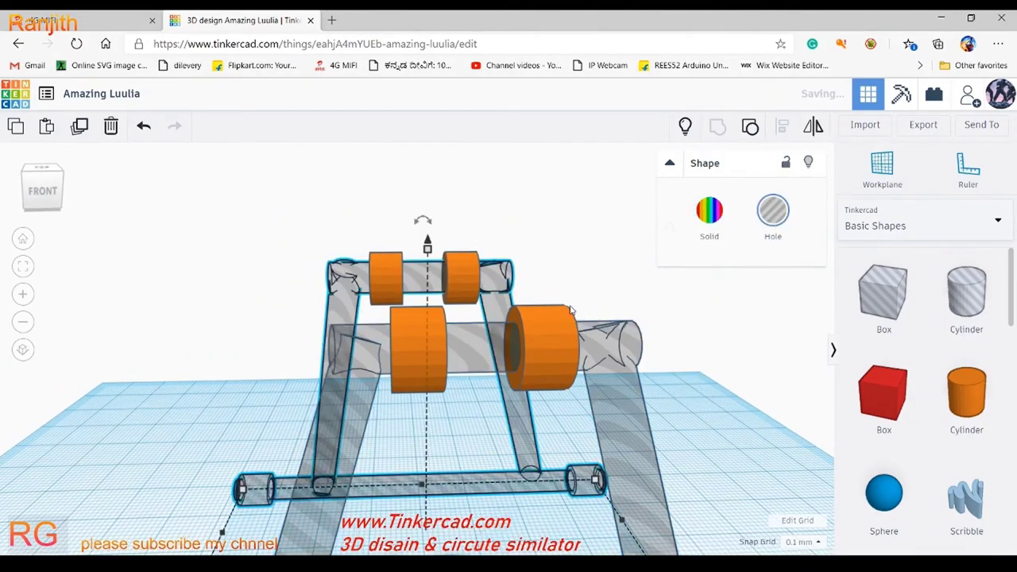
pyautogui.moveTo(645, 260); pyautogui.dragTo(783, 464, button='right')
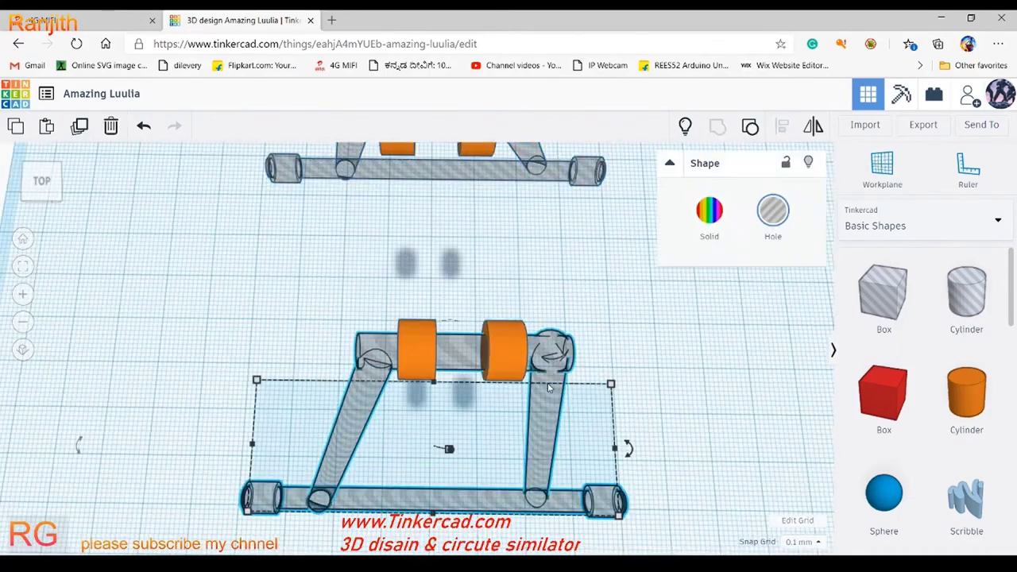
pyautogui.moveTo(782, 464); pyautogui.dragTo(587, 377, button='right')
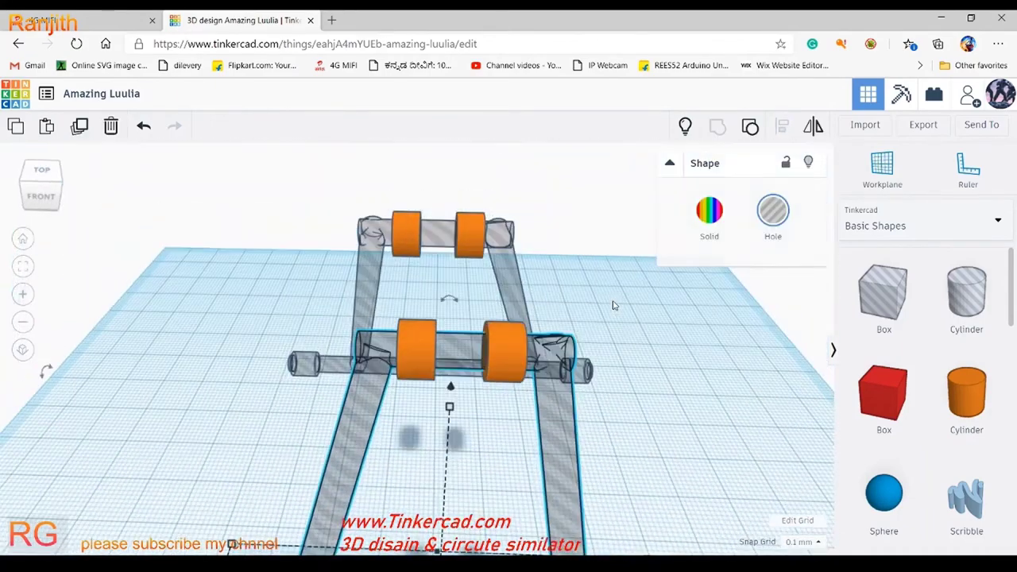
pyautogui.click(591, 380)
pyautogui.hotkey('ctrl', 'a')
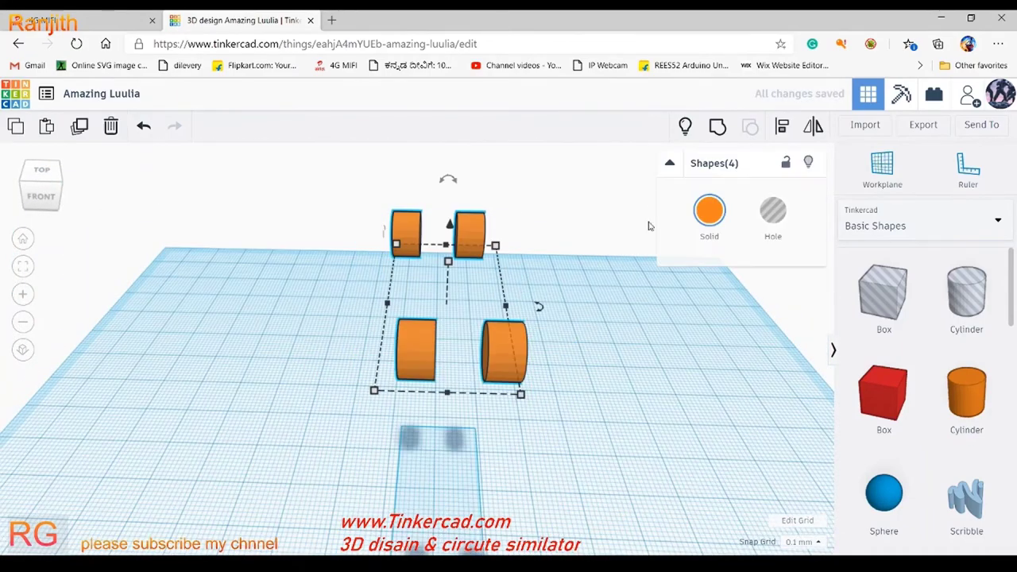
pyautogui.hotkey('ctrl', 'z')
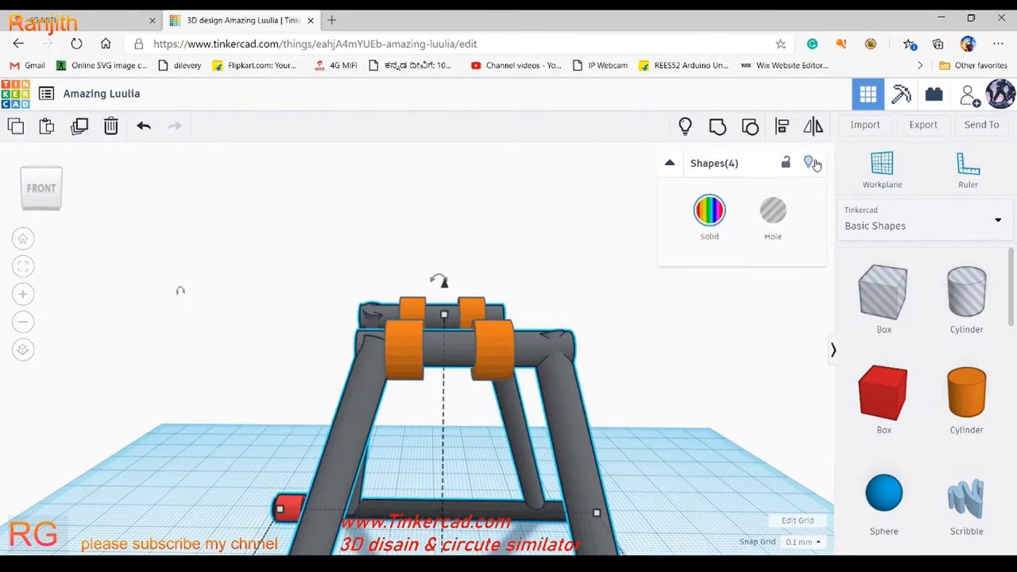
pyautogui.click(811, 163)
pyautogui.click(685, 126)
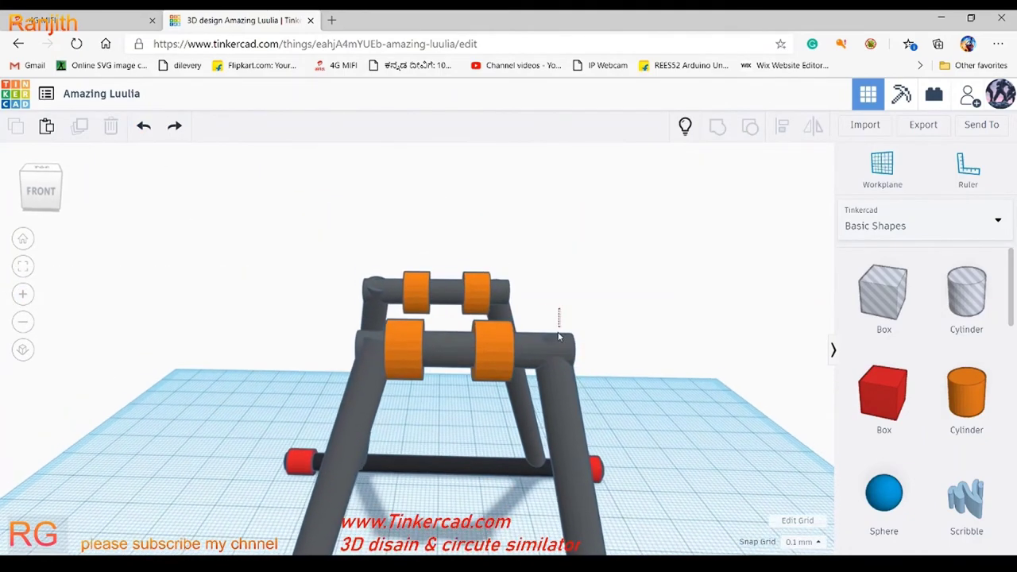
pyautogui.click(562, 364)
pyautogui.click(810, 166)
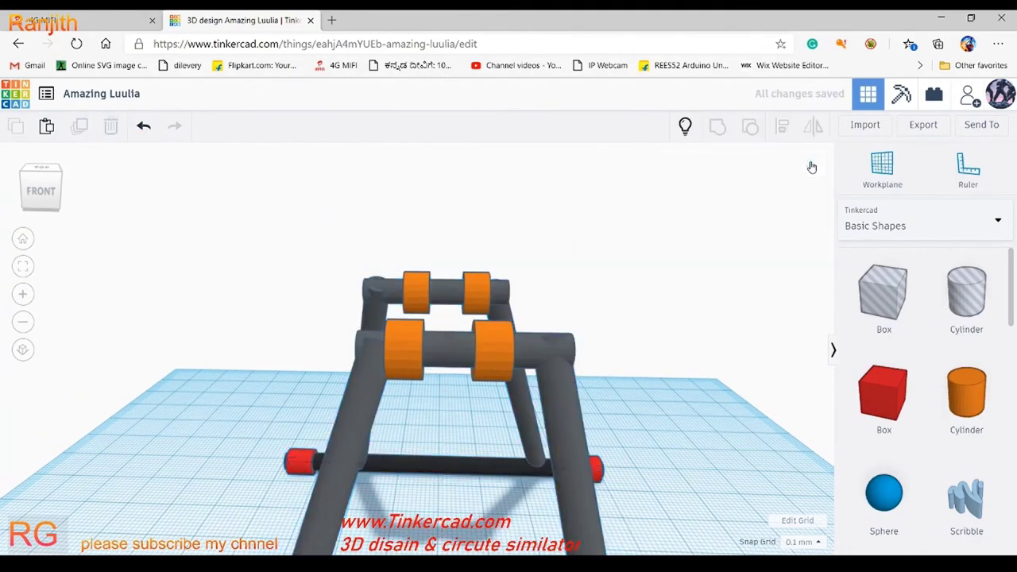
# Step: Turn both grey crossbar frames into holes and group them with the orange cylinders
pyautogui.click(541, 347)
pyautogui.moveTo(524, 307)
pyautogui.mouseDown(button='right')
pyautogui.moveTo(672, 370)
pyautogui.moveTo(529, 382)
pyautogui.mouseUp(button='right')
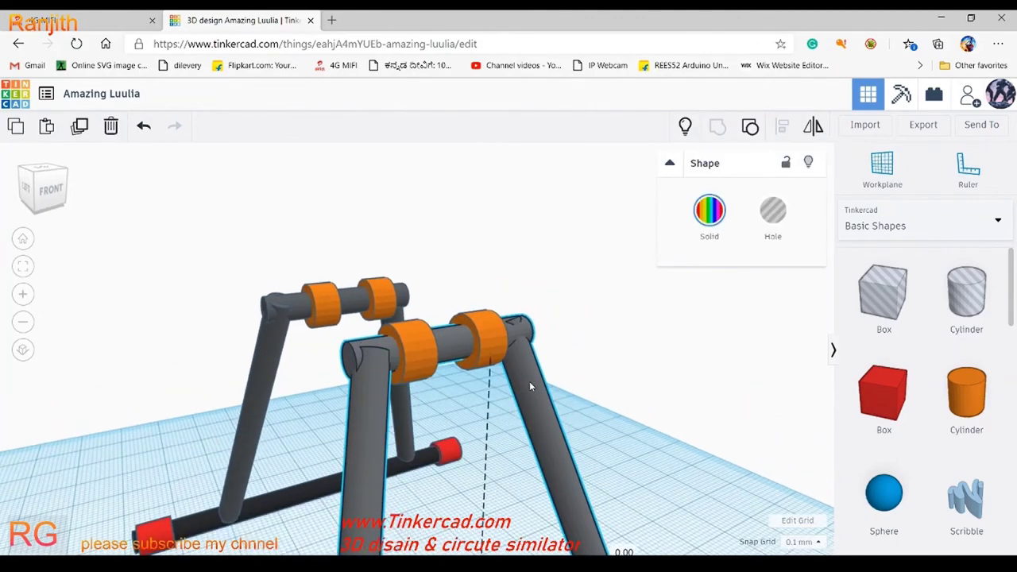
pyautogui.keyDown('shift'); pyautogui.click(270, 357); pyautogui.keyUp('shift')
pyautogui.press('h')
pyautogui.moveTo(623, 310); pyautogui.dragTo(499, 353, button='right')
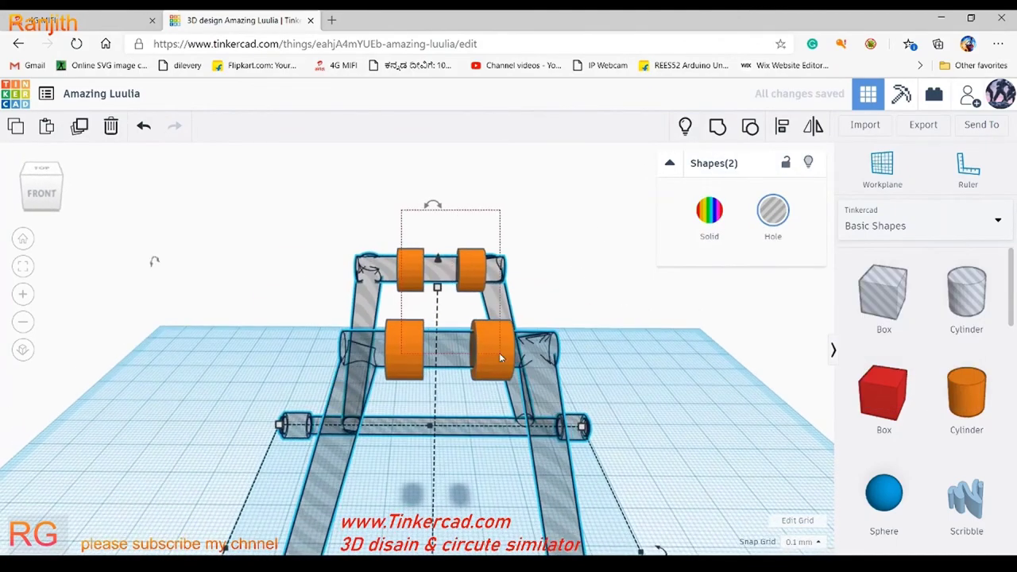
pyautogui.hotkey('ctrl', 'g')
pyautogui.click(590, 336)
pyautogui.moveTo(590, 336)
pyautogui.mouseDown(button='right')
pyautogui.moveTo(524, 294)
pyautogui.moveTo(377, 342)
pyautogui.moveTo(533, 352)
pyautogui.moveTo(498, 356)
pyautogui.mouseUp(button='right')
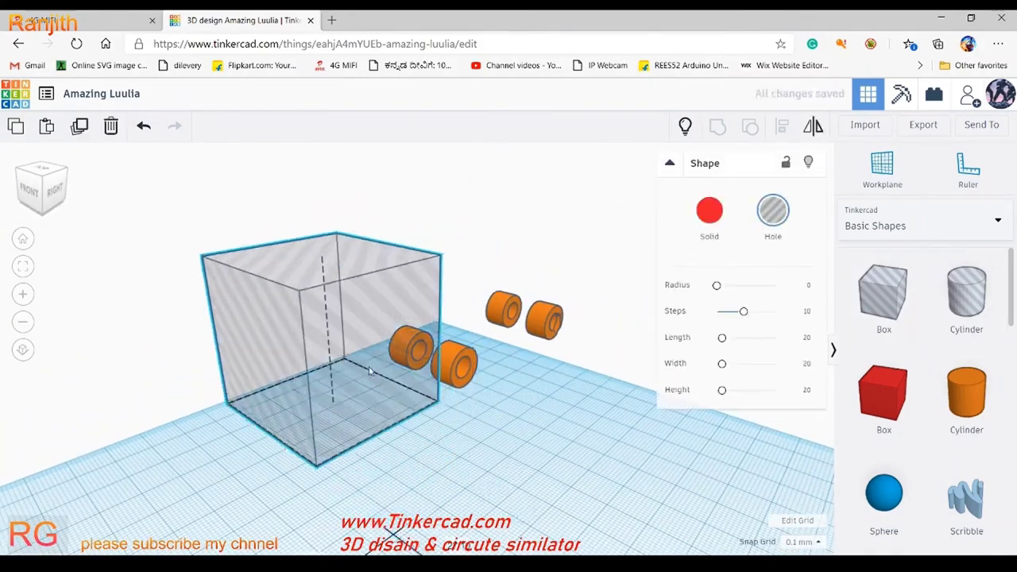
# Step: Add a box near the front rings and bring back the hidden leg shapes
pyautogui.click(405, 359)
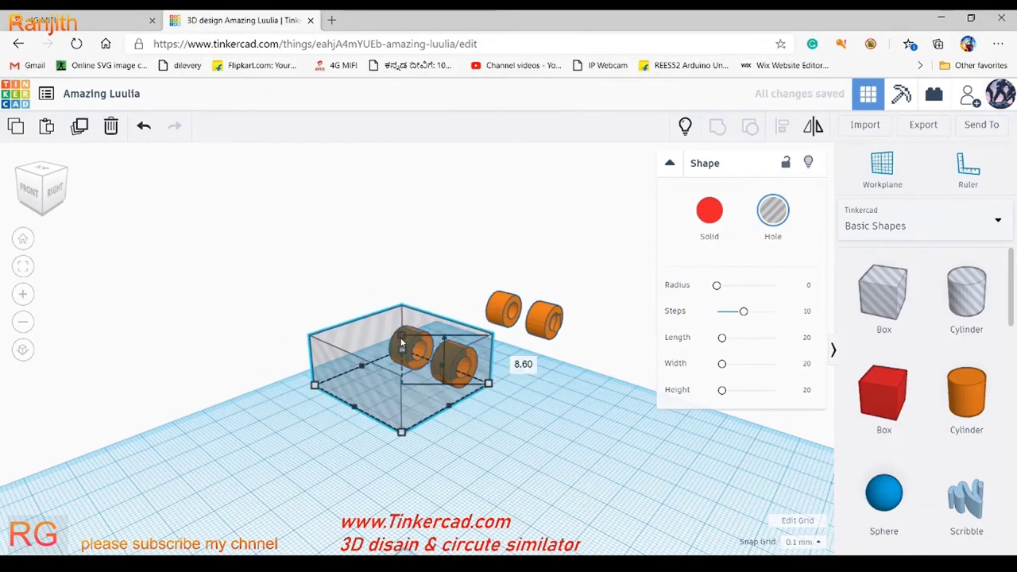
pyautogui.moveTo(401, 365)
pyautogui.mouseDown(button='right')
pyautogui.moveTo(483, 402)
pyautogui.moveTo(475, 397)
pyautogui.mouseUp(button='right')
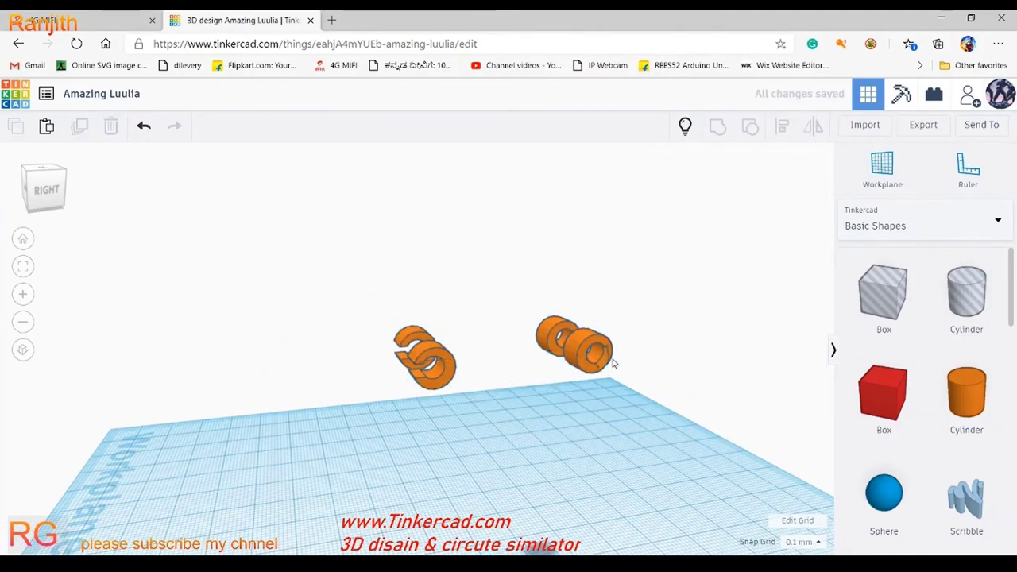
pyautogui.hotkey('ctrl', 'shift', 'h')
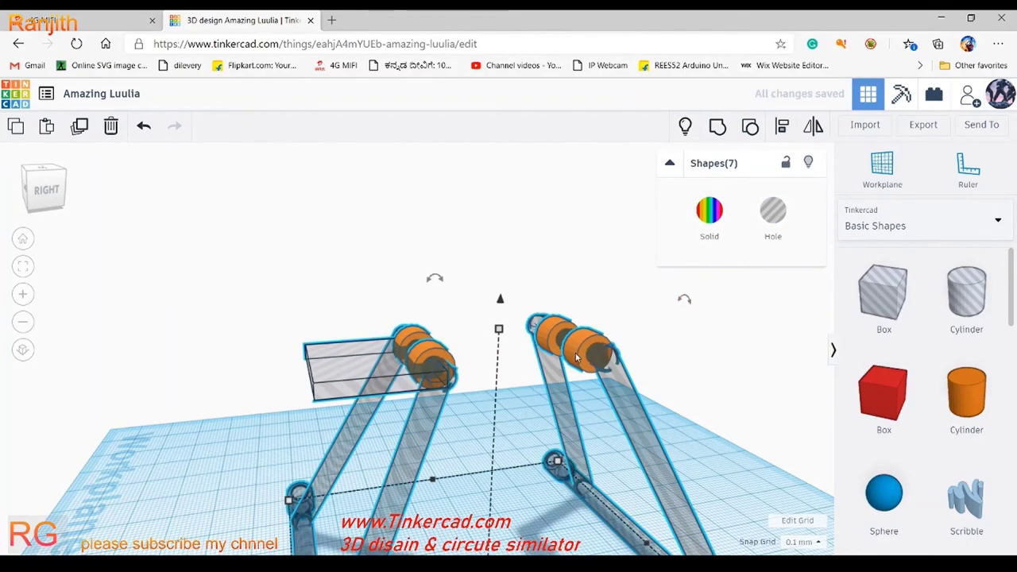
pyautogui.hotkey('ctrl', 'z')
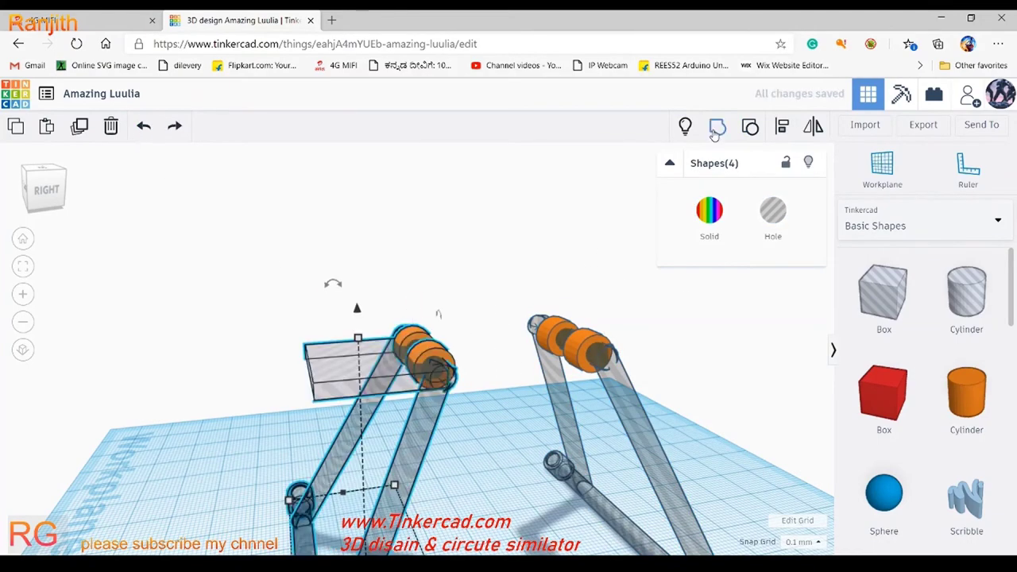
# Step: Delete the right rings and legs, then restore them with undo and redo
pyautogui.click(534, 340)
pyautogui.moveTo(534, 341); pyautogui.dragTo(530, 384, button='right')
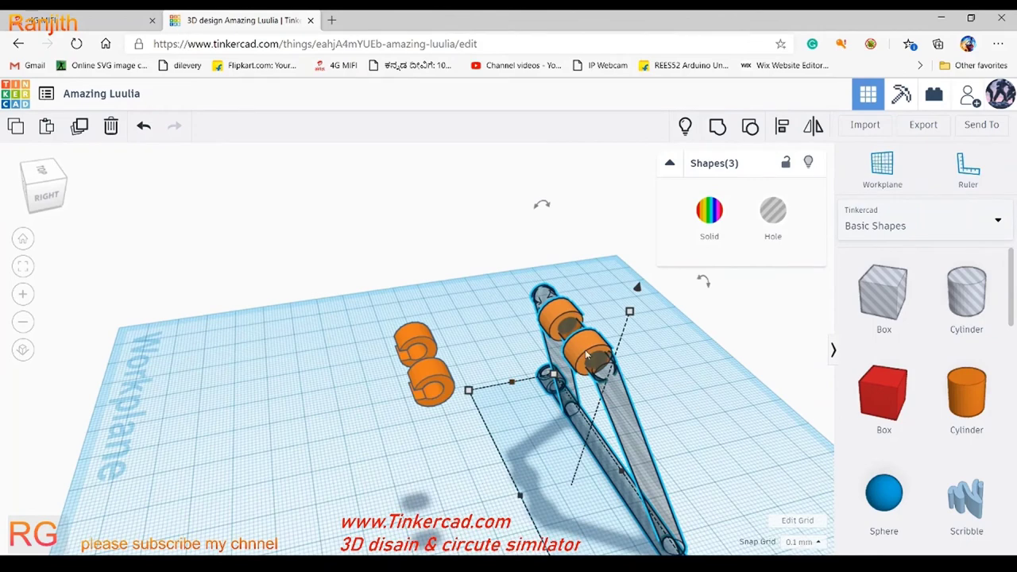
pyautogui.press('Delete')
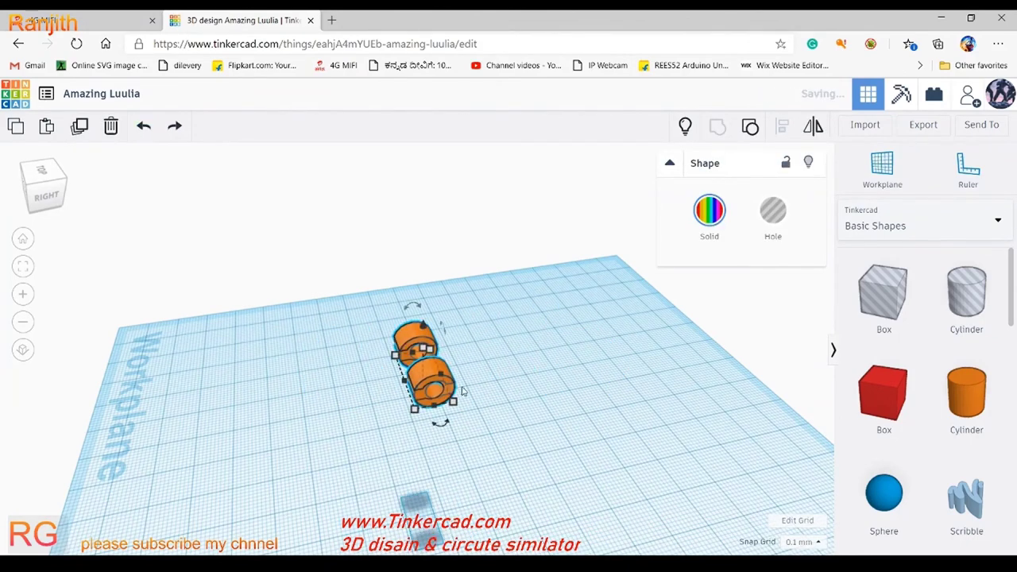
pyautogui.hotkey('ctrl', 'y')
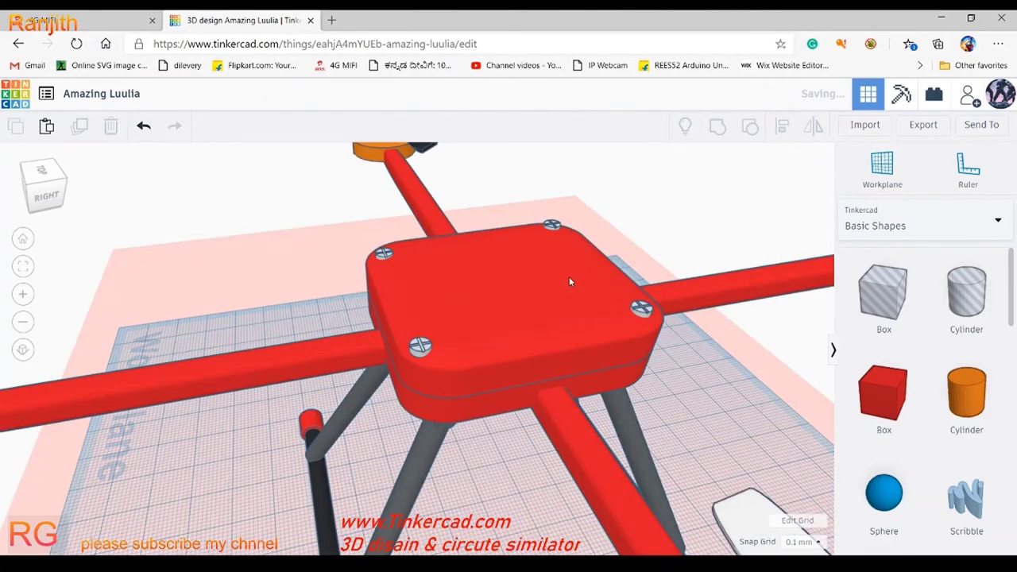
pyautogui.click(523, 396)
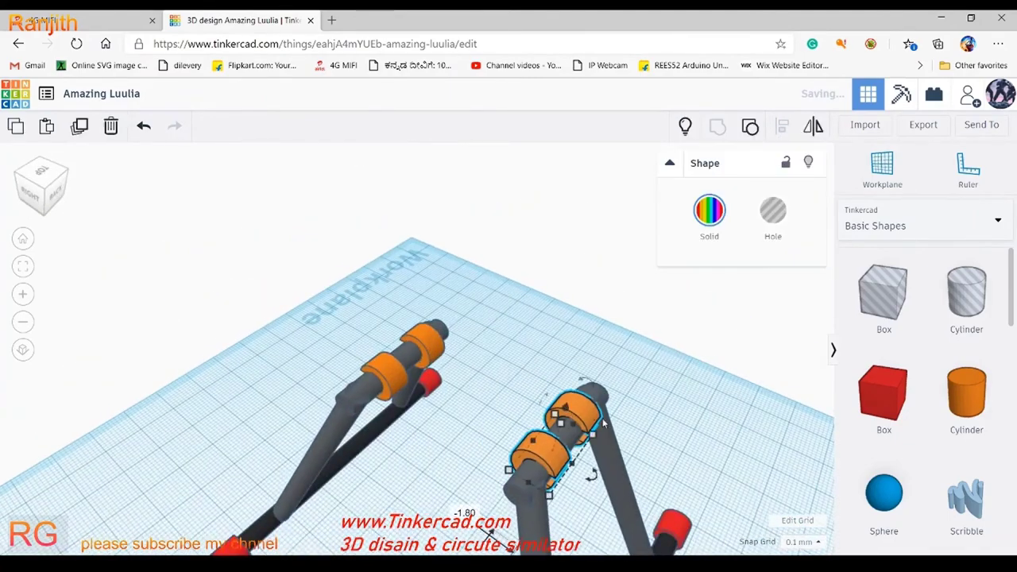
pyautogui.moveTo(524, 401)
pyautogui.mouseDown(button='right')
pyautogui.moveTo(577, 469)
pyautogui.moveTo(456, 373)
pyautogui.mouseUp(button='right')
pyautogui.scroll(3, 445, 365)
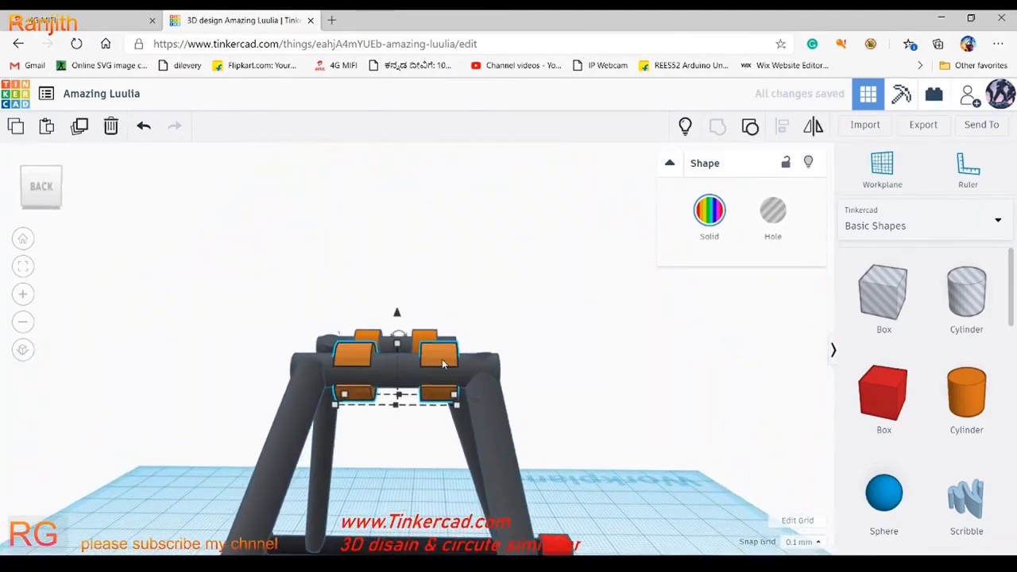
pyautogui.hotkey('ctrl', 'z')
pyautogui.hotkey('ctrl', 'z')
pyautogui.hotkey('ctrl', 'z')
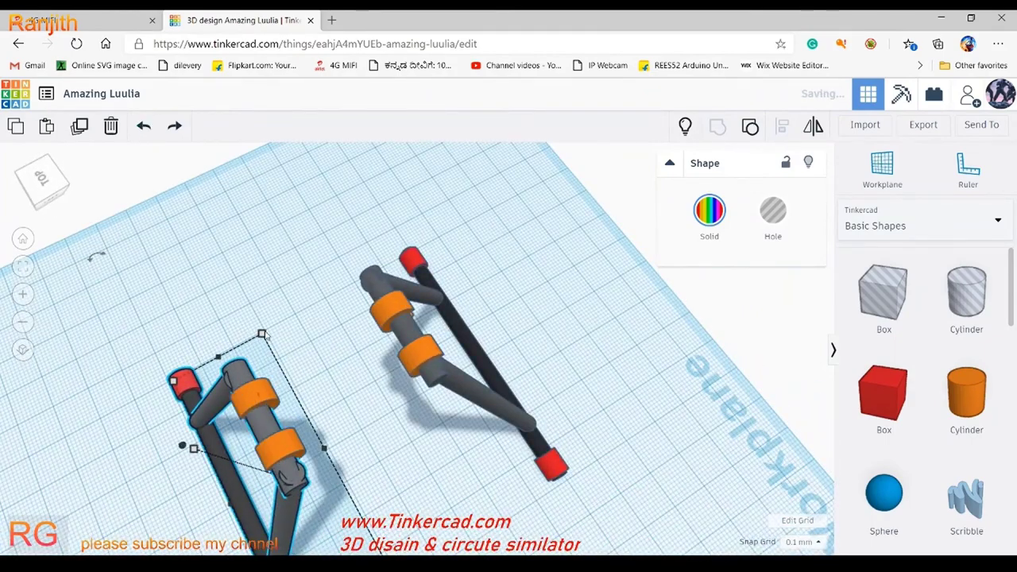
pyautogui.hotkey('ctrl', 'z')
pyautogui.hotkey('ctrl', 'y')
pyautogui.hotkey('ctrl', 'y')
pyautogui.hotkey('ctrl', 'y')
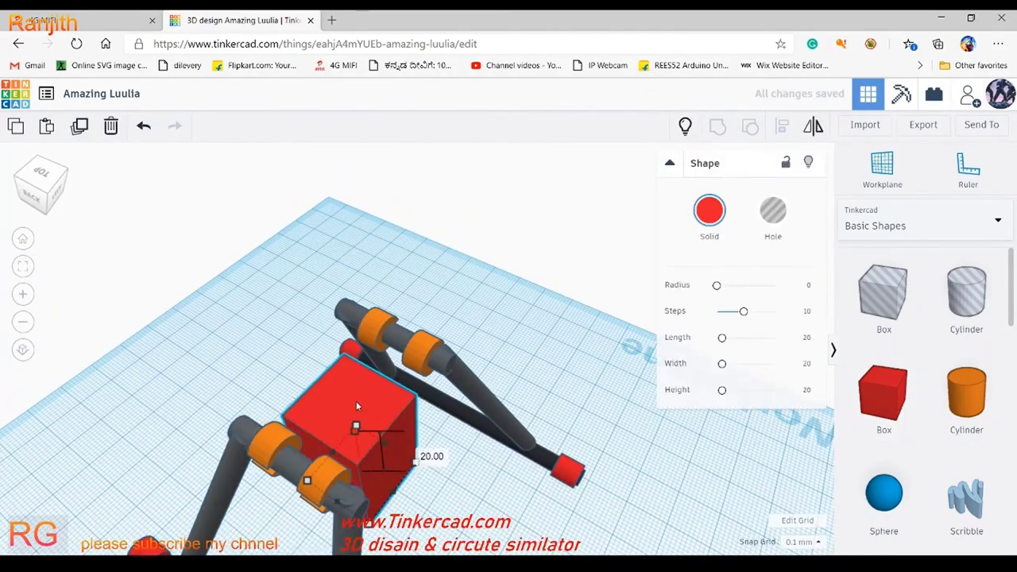
pyautogui.hotkey('ctrl', 'y')
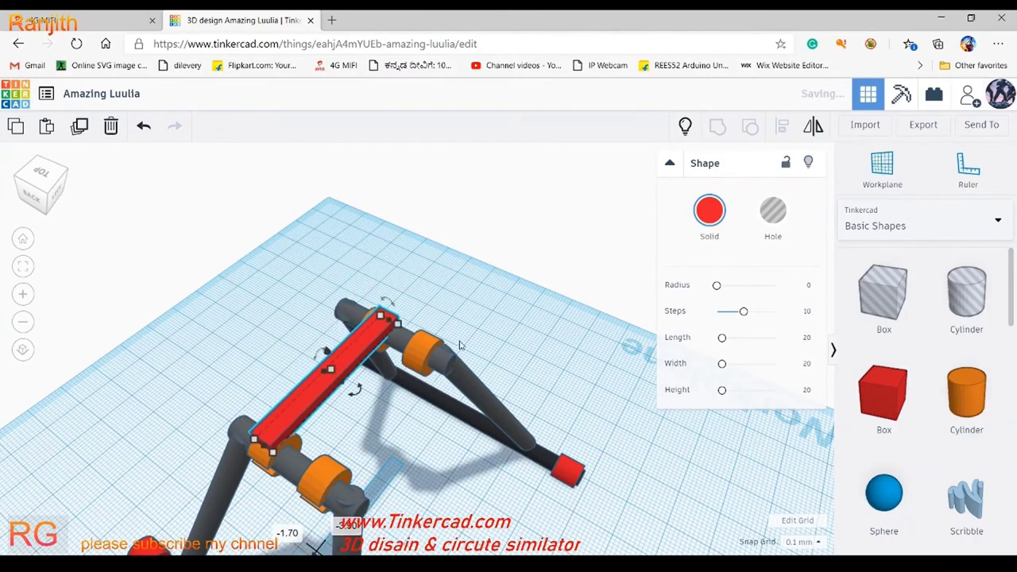
# Step: Duplicate the red bar, set the copy parallel, and rotate a bar across both into an H
pyautogui.moveTo(459, 345); pyautogui.dragTo(452, 288, button='right')
pyautogui.click(395, 315)
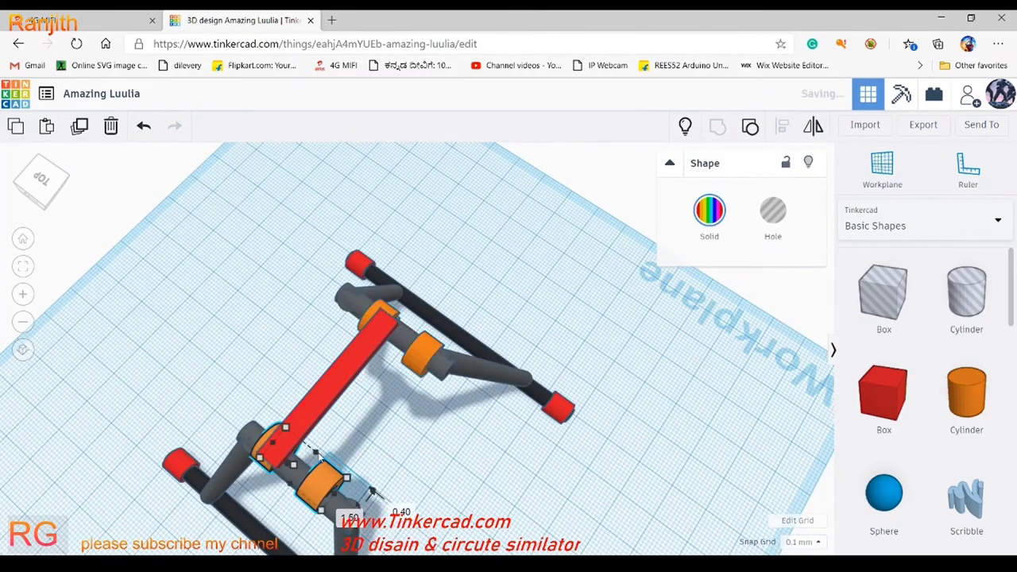
pyautogui.click(316, 453)
pyautogui.hotkey('ctrl', 'd')
pyautogui.moveTo(352, 397); pyautogui.dragTo(362, 436)
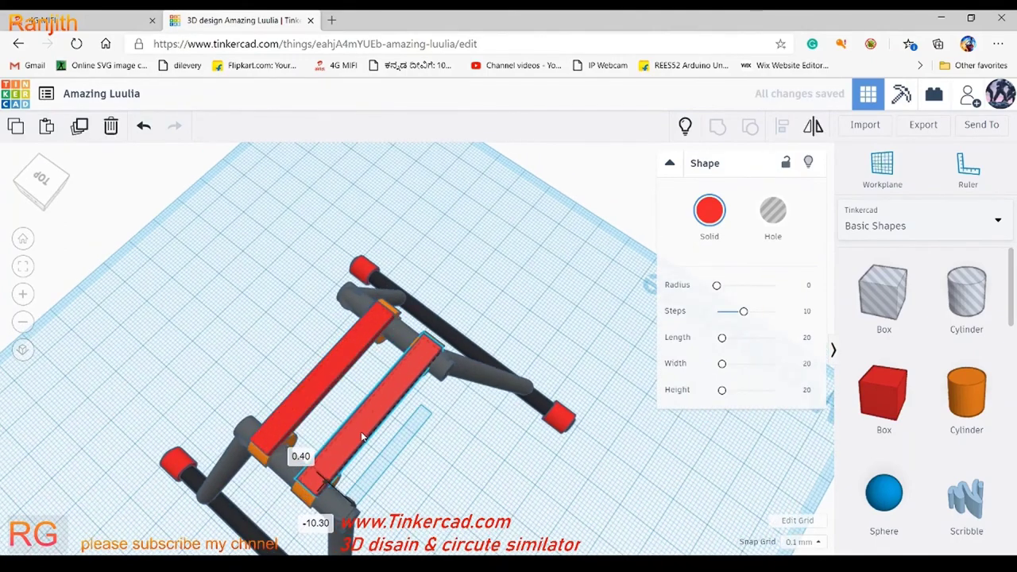
pyautogui.moveTo(397, 484); pyautogui.dragTo(437, 451)
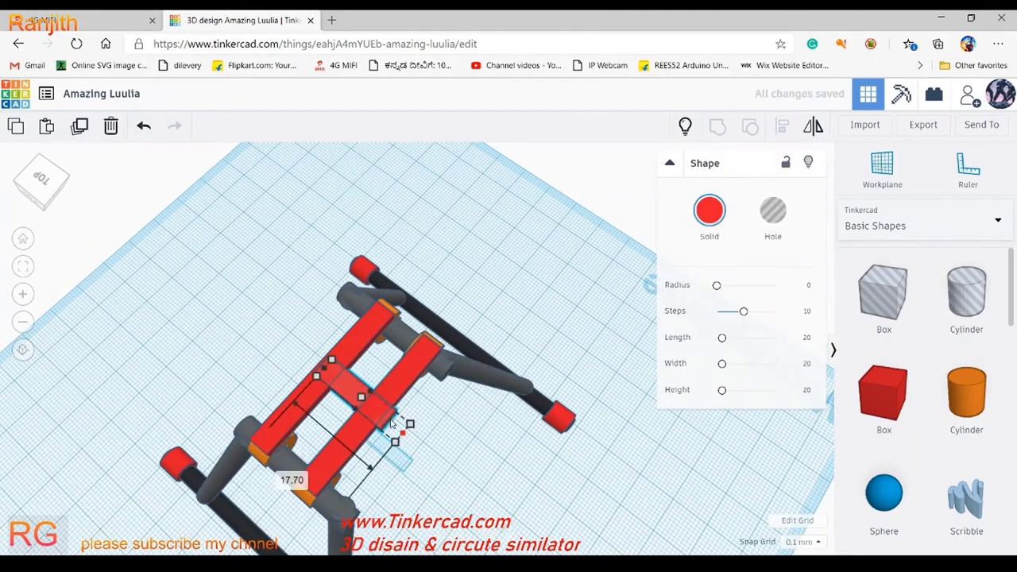
pyautogui.moveTo(475, 475); pyautogui.dragTo(325, 370, button='right')
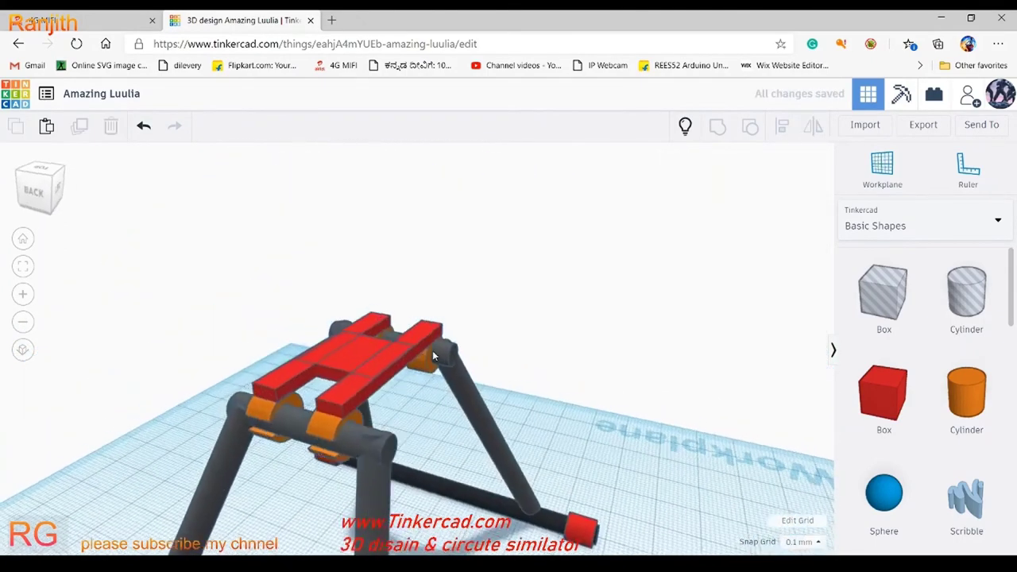
pyautogui.keyDown('shift'); pyautogui.click(325, 323); pyautogui.keyUp('shift')
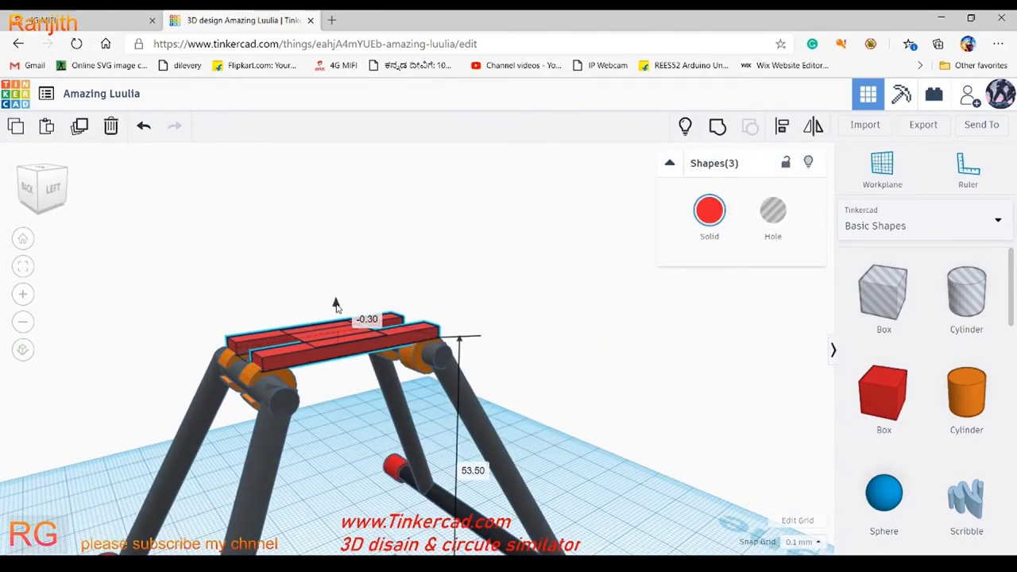
pyautogui.moveTo(335, 304); pyautogui.dragTo(352, 381, button='right')
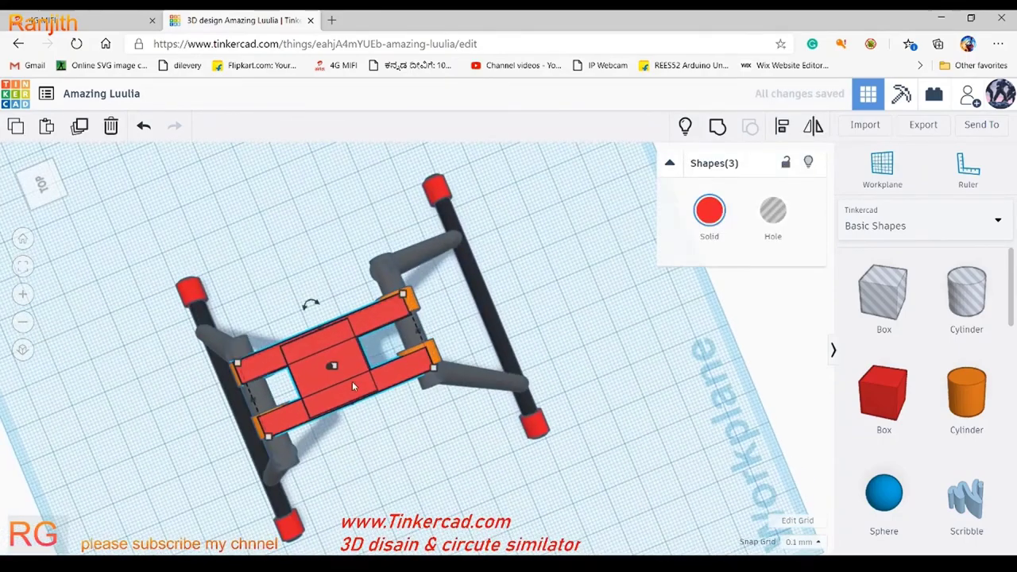
# Step: Place a cylinder hole onto the workplane beside the red frame
pyautogui.click(419, 296)
pyautogui.moveTo(420, 297)
pyautogui.mouseDown(button='right')
pyautogui.moveTo(410, 243)
pyautogui.moveTo(405, 430)
pyautogui.mouseUp(button='right')
pyautogui.moveTo(966, 294); pyautogui.dragTo(603, 349)
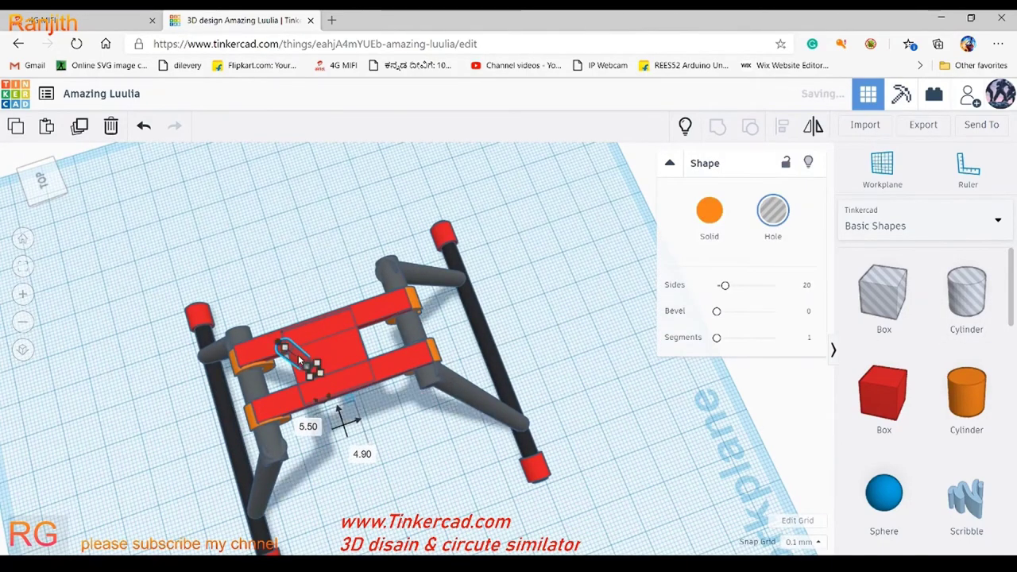
# Step: Move the cylinder onto the red plate, make it orange Solid, and raise it above the frame
pyautogui.moveTo(297, 355); pyautogui.dragTo(341, 339)
pyautogui.moveTo(341, 339); pyautogui.dragTo(406, 486, button='right')
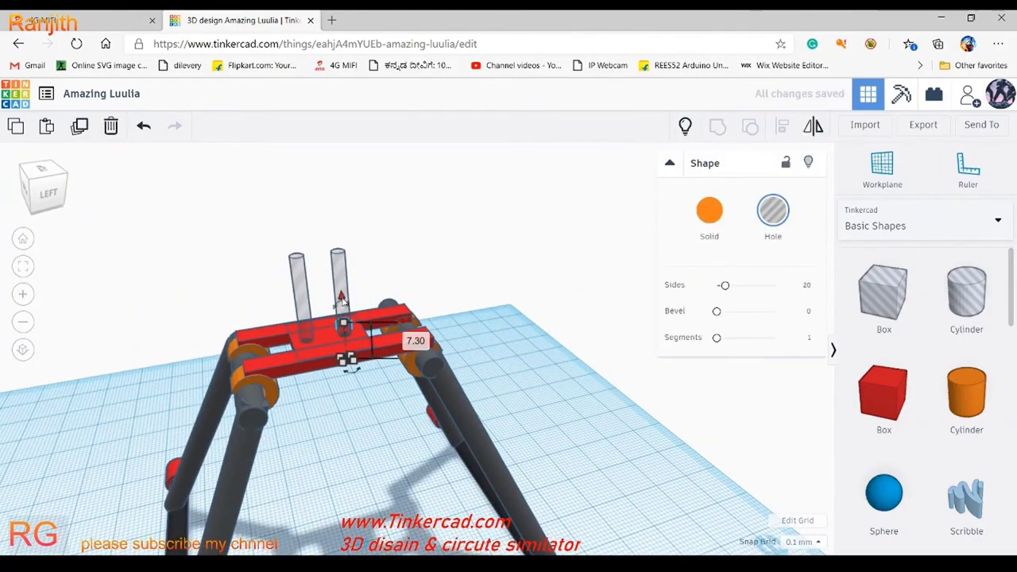
pyautogui.click(709, 211)
pyautogui.moveTo(340, 298); pyautogui.dragTo(332, 188)
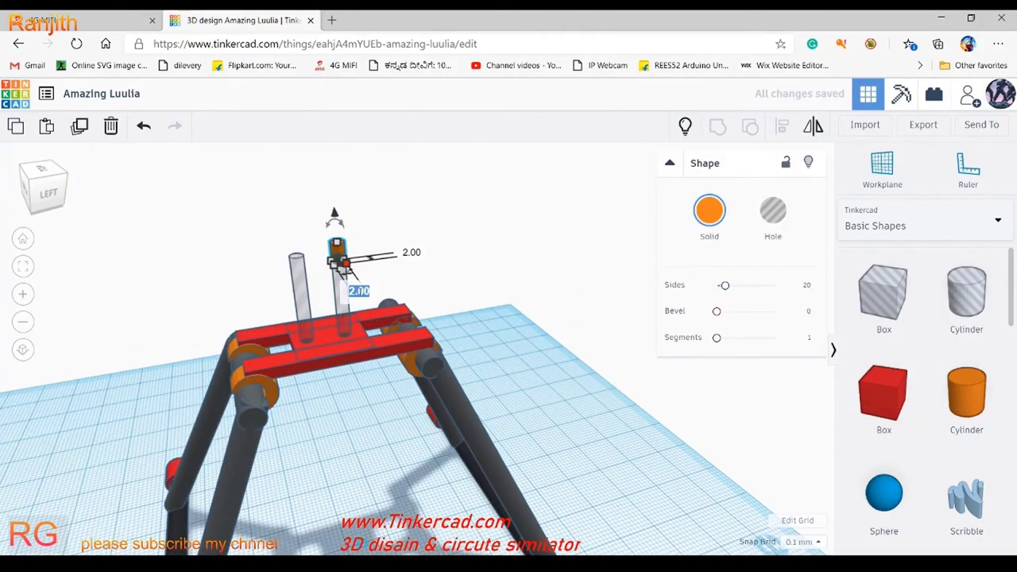
pyautogui.click(381, 238)
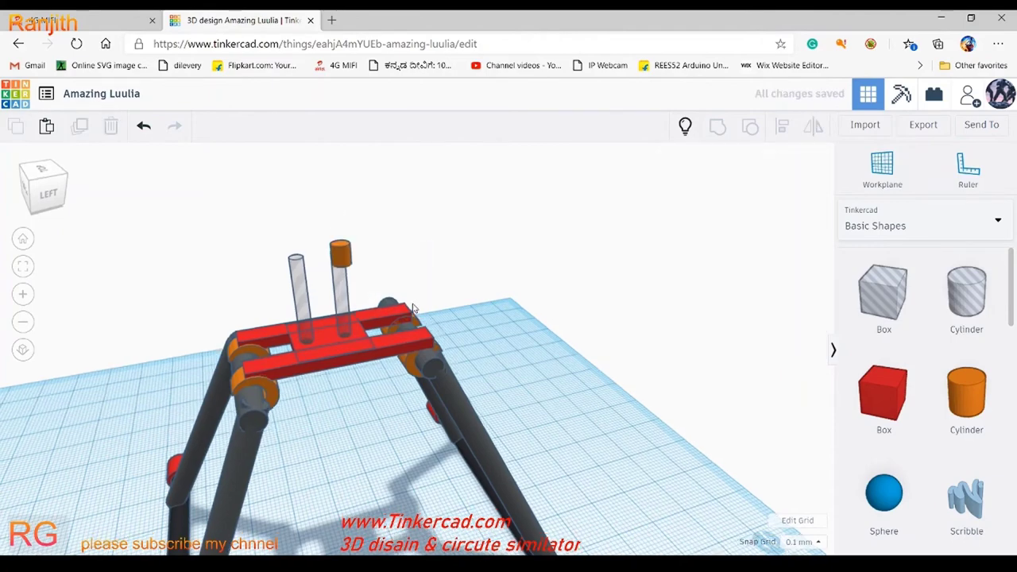
# Step: Copy the orange peg, sink the hole cylinder through the plate, and position each peg over its hole
pyautogui.moveTo(381, 239); pyautogui.dragTo(656, 170, button='right')
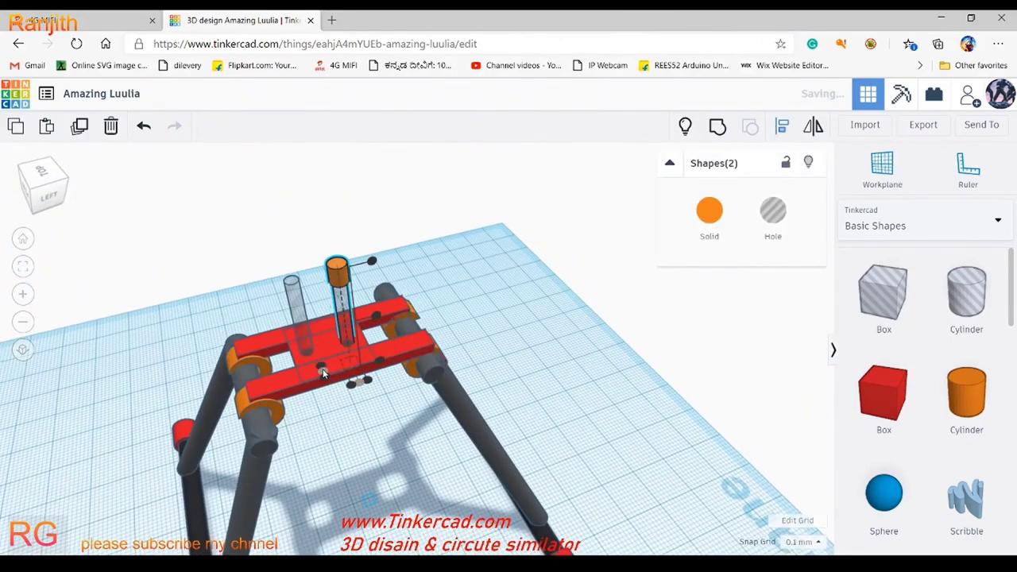
pyautogui.hotkey('ctrl', 'v')
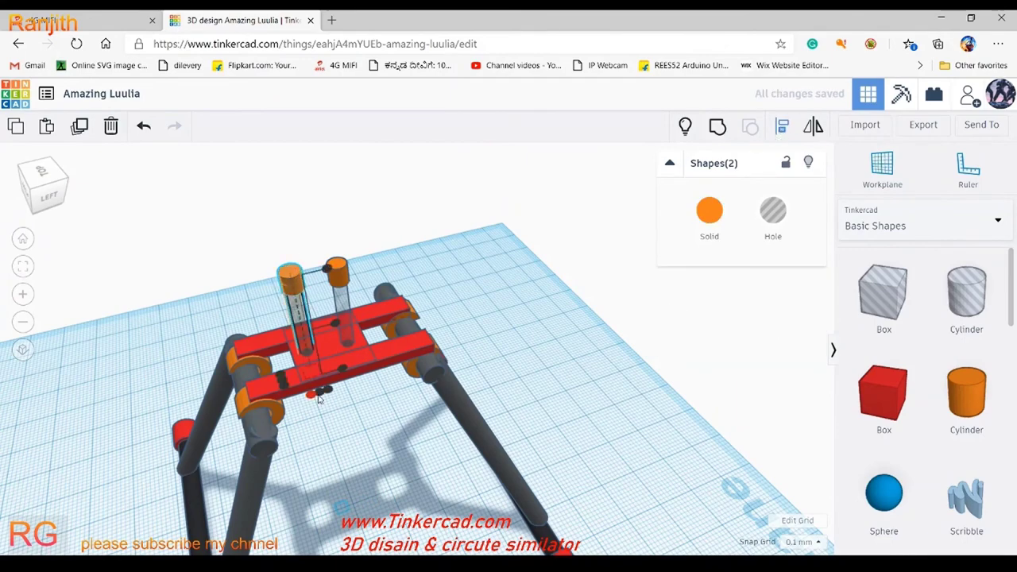
pyautogui.click(292, 274)
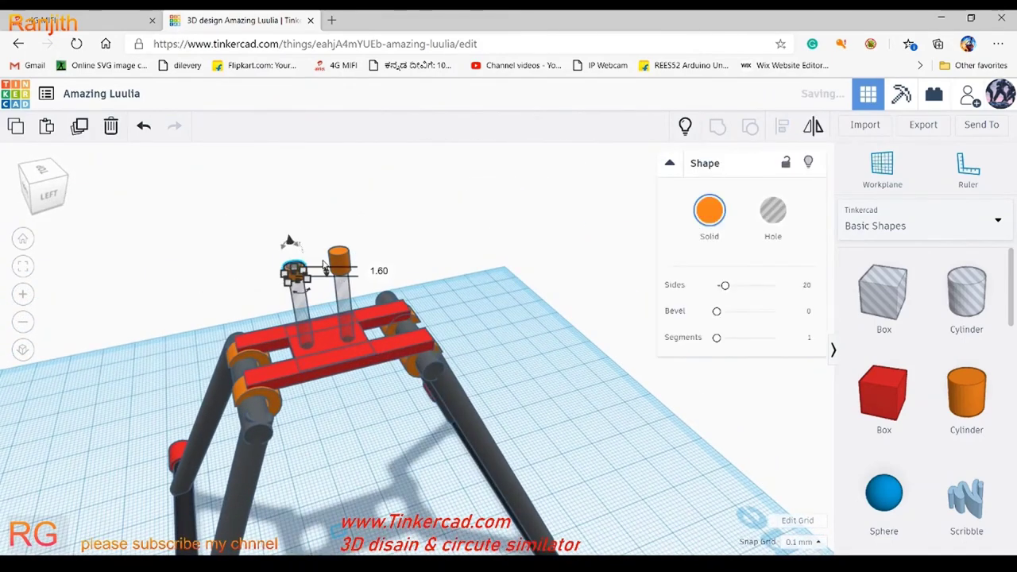
pyautogui.moveTo(294, 264); pyautogui.dragTo(292, 281)
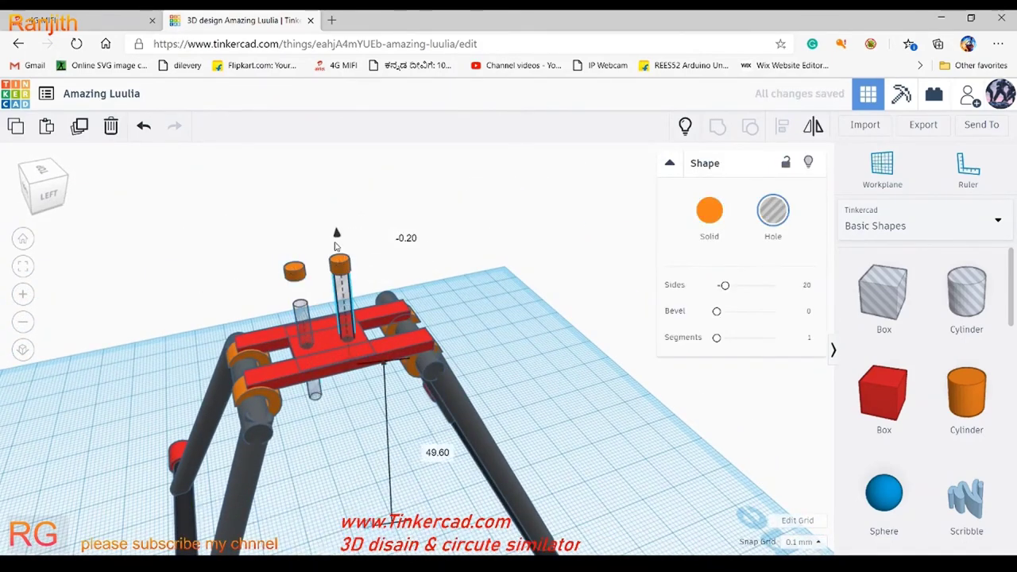
pyautogui.moveTo(391, 290); pyautogui.dragTo(345, 333, button='right')
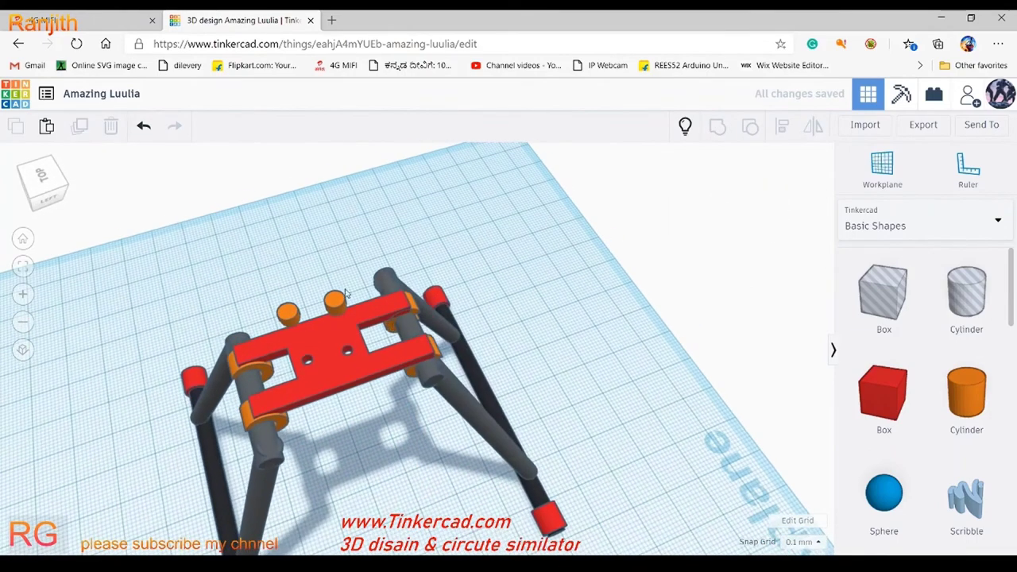
pyautogui.moveTo(343, 335); pyautogui.dragTo(347, 337)
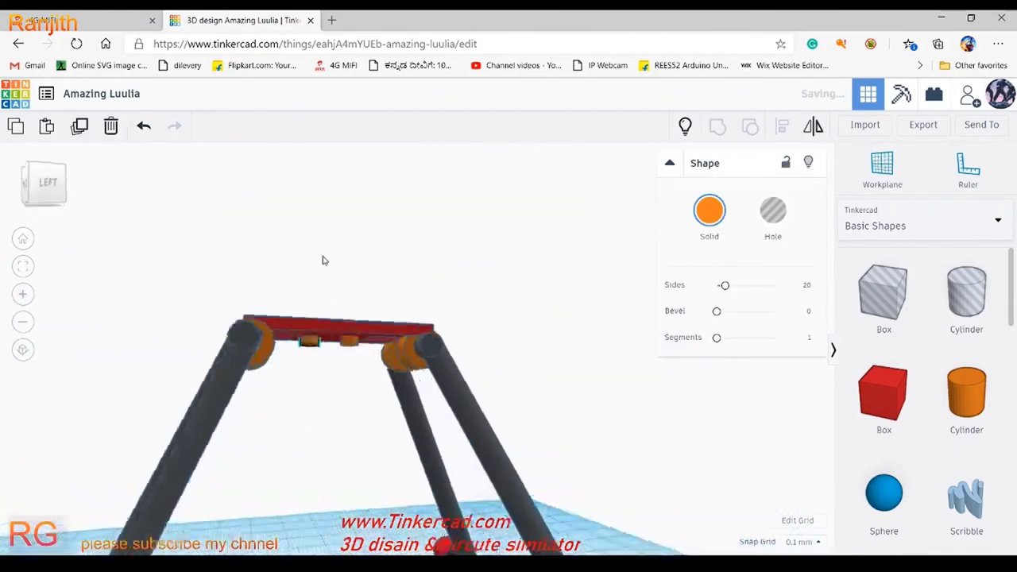
# Step: Rotate a thin box 90° into a cross, make both boxes solid red, and group them
pyautogui.moveTo(301, 355)
pyautogui.mouseDown(button='right')
pyautogui.moveTo(297, 324)
pyautogui.moveTo(420, 405)
pyautogui.moveTo(505, 313)
pyautogui.mouseUp(button='right')
pyautogui.scroll(5, 297, 325)
pyautogui.click(627, 217)
pyautogui.moveTo(627, 217)
pyautogui.mouseDown(button='right')
pyautogui.moveTo(606, 447)
pyautogui.moveTo(624, 288)
pyautogui.mouseUp(button='right')
pyautogui.scroll(-5, 503, 445)
pyautogui.click(503, 445)
pyautogui.moveTo(503, 445)
pyautogui.mouseDown(button='right')
pyautogui.moveTo(470, 371)
pyautogui.moveTo(712, 435)
pyautogui.mouseUp(button='right')
pyautogui.click(712, 435)
pyautogui.scroll(-5, 779, 445)
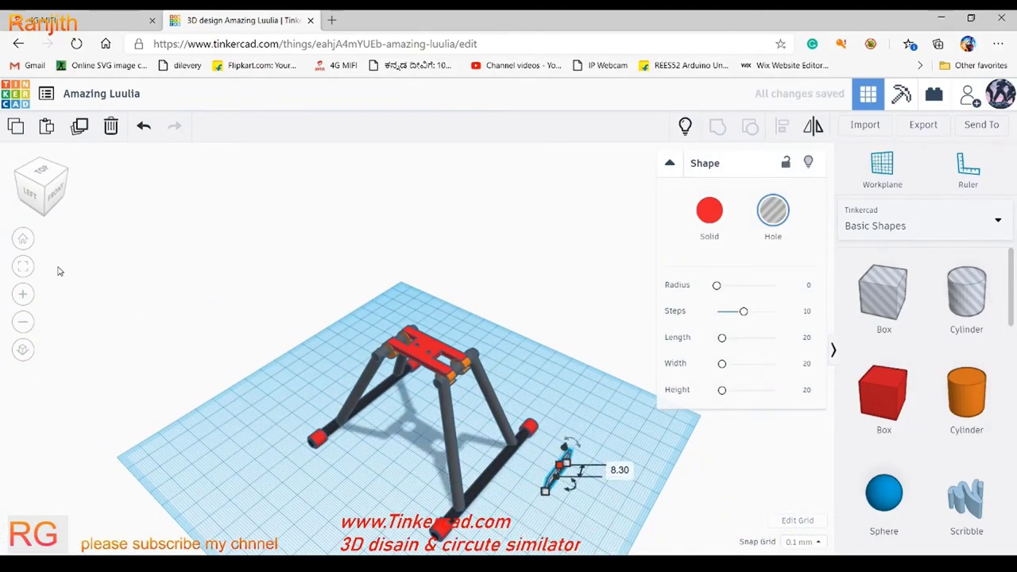
pyautogui.click(22, 266)
pyautogui.moveTo(447, 415); pyautogui.dragTo(317, 496)
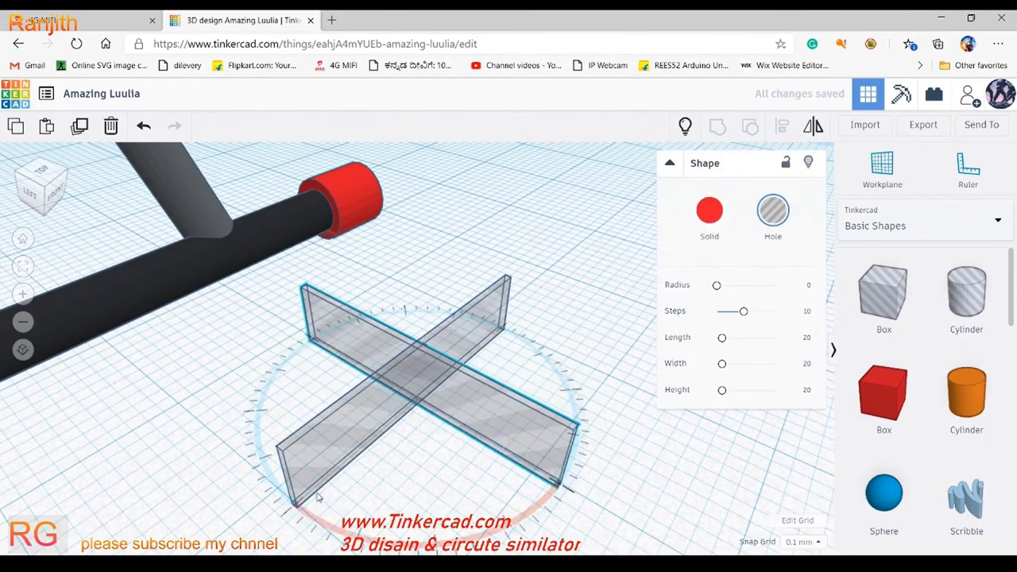
pyautogui.keyDown('shift'); pyautogui.click(317, 496); pyautogui.keyUp('shift')
pyautogui.click(709, 211)
pyautogui.hotkey('ctrl', 'g')
# Step: Place the red cross on the centre cylinder and a copy over the left cylinder
pyautogui.scroll(-3, 494, 339)
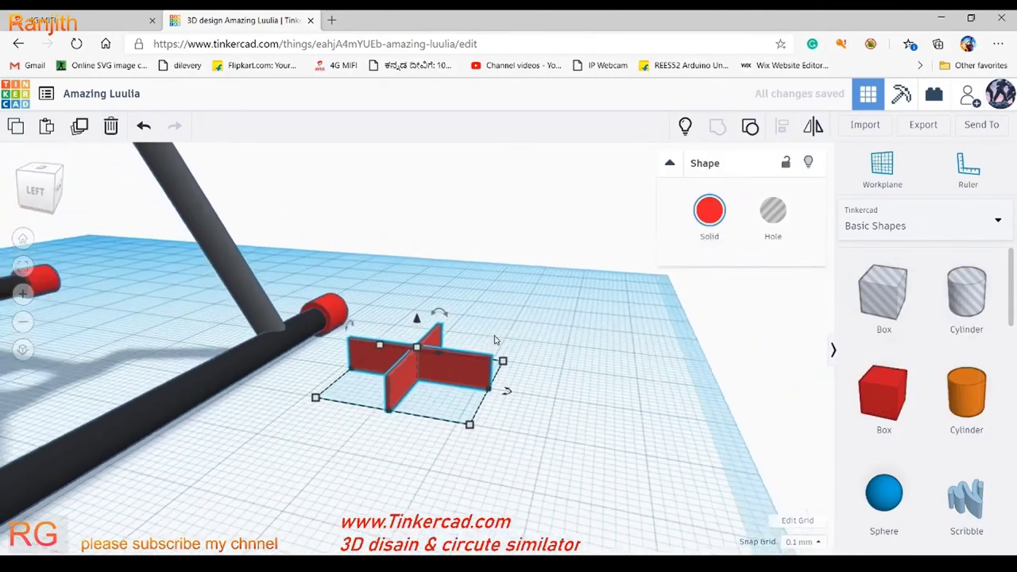
pyautogui.moveTo(494, 339); pyautogui.dragTo(202, 308, button='right')
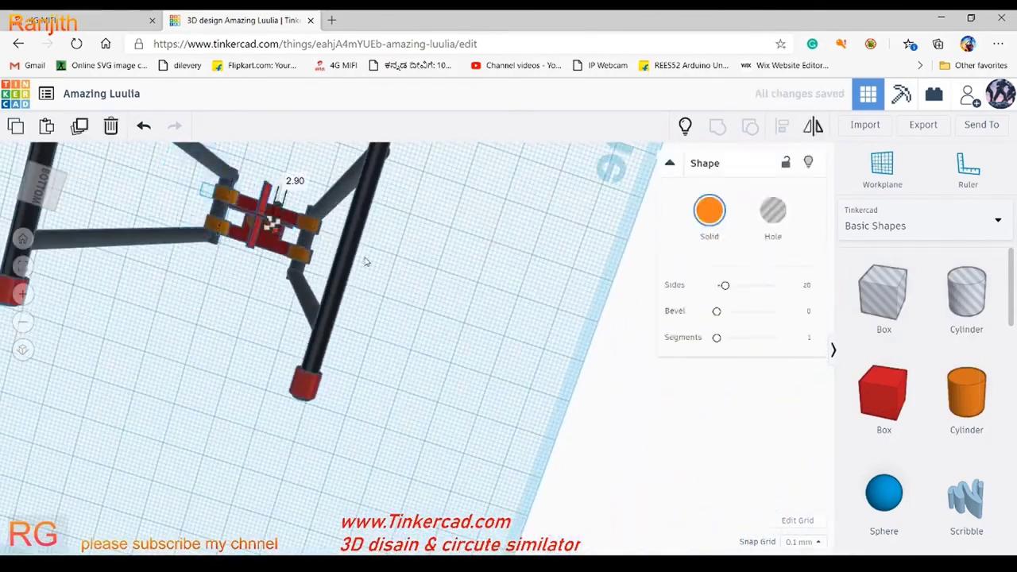
pyautogui.scroll(-10, 366, 262)
pyautogui.click(352, 445)
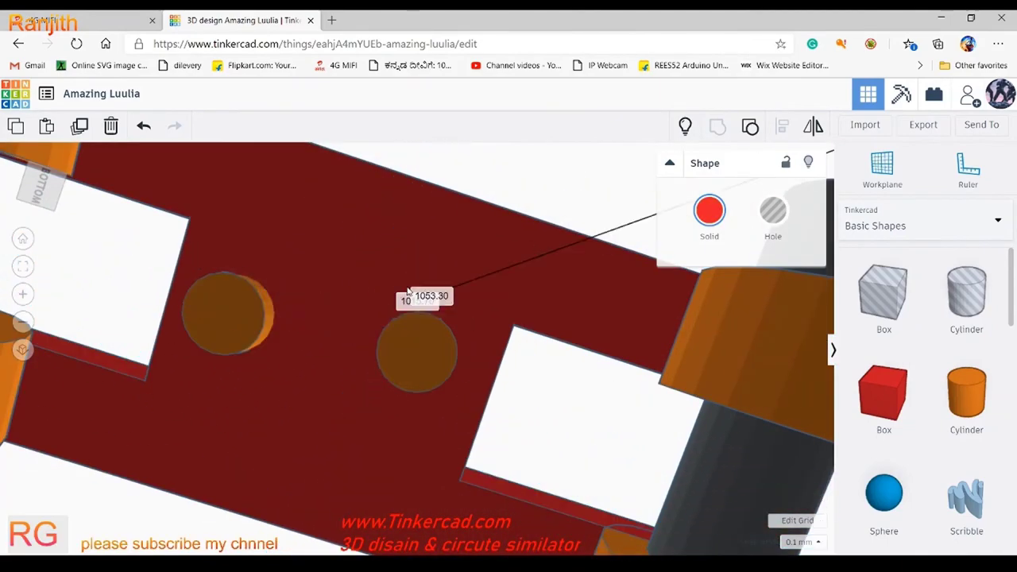
pyautogui.moveTo(409, 327)
pyautogui.mouseDown()
pyautogui.moveTo(567, 213)
pyautogui.moveTo(433, 340)
pyautogui.mouseUp()
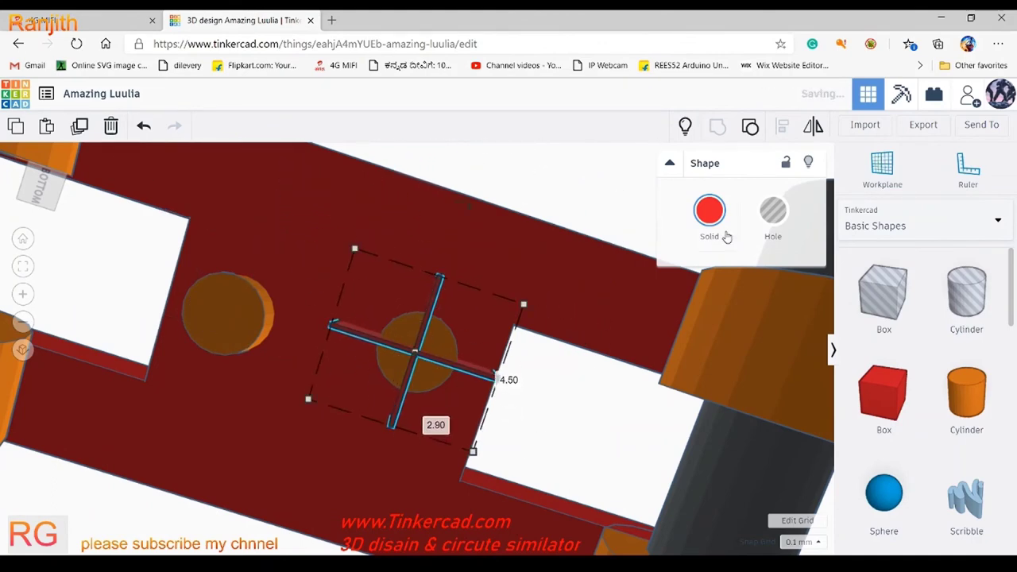
pyautogui.moveTo(459, 334); pyautogui.dragTo(353, 347)
pyautogui.moveTo(423, 330); pyautogui.dragTo(229, 300)
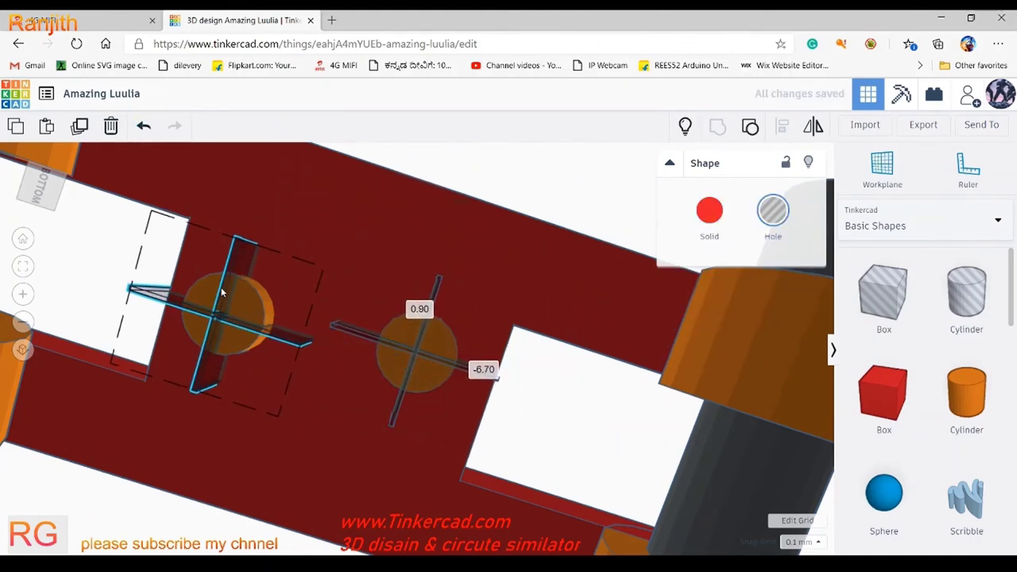
# Step: Make the cross a hole, lower it through the cylinder, and group everything to cut the slots
pyautogui.press('h')
pyautogui.moveTo(239, 255); pyautogui.dragTo(256, 429, button='right')
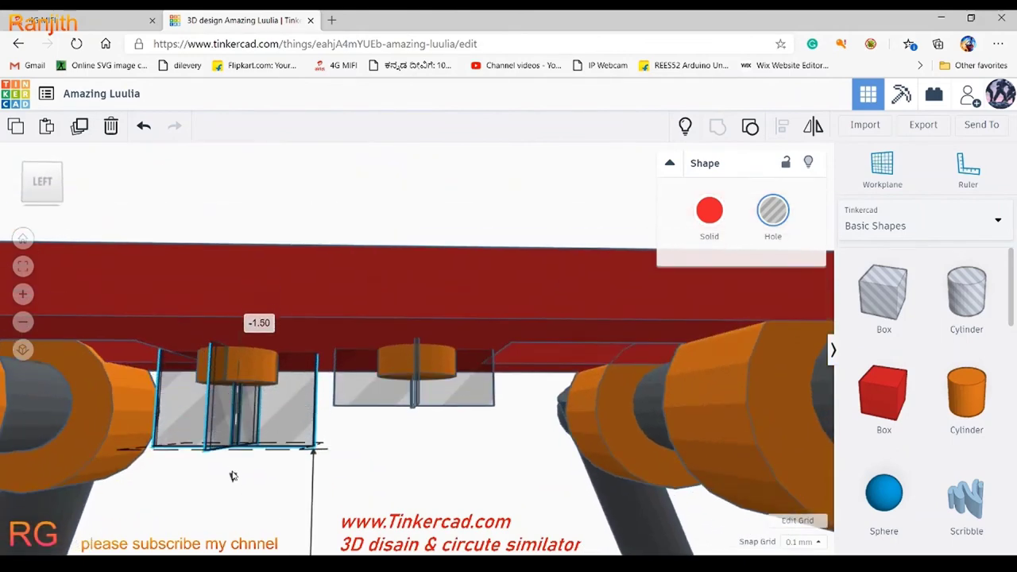
pyautogui.moveTo(413, 438); pyautogui.dragTo(427, 502)
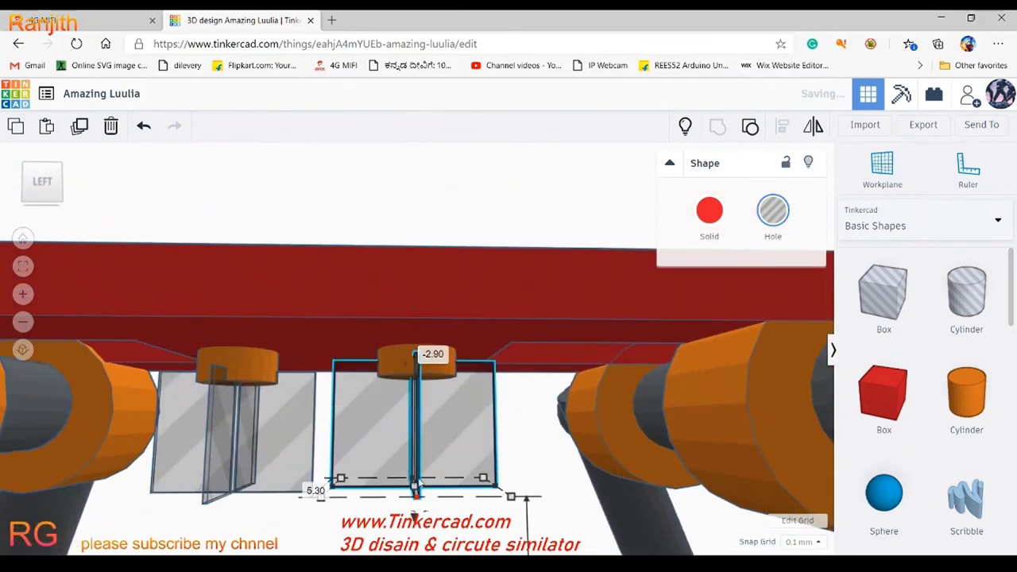
pyautogui.hotkey('ctrl', 'a')
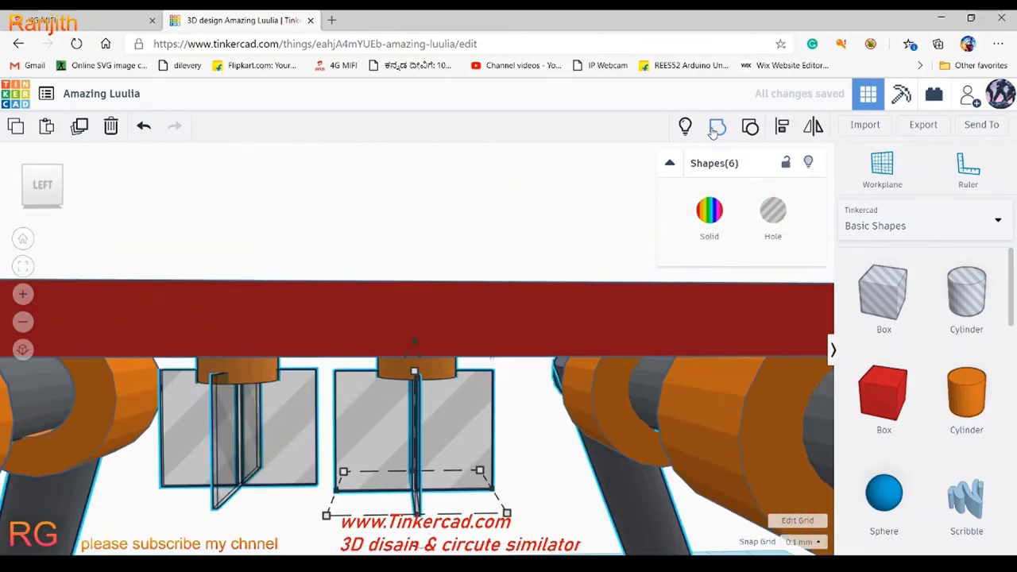
pyautogui.hotkey('ctrl', 'g')
pyautogui.moveTo(495, 422)
pyautogui.mouseDown(button='right')
pyautogui.moveTo(431, 359)
pyautogui.moveTo(486, 235)
pyautogui.mouseUp(button='right')
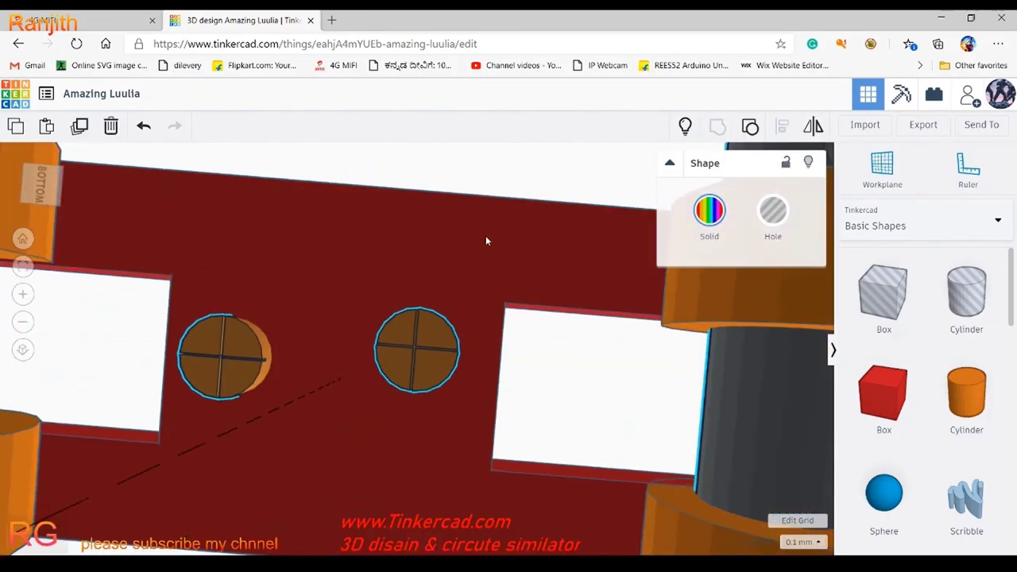
# Step: Ungroup the slotted assembly and colour the centre cylinder light grey
pyautogui.click(143, 131)
pyautogui.click(418, 347)
pyautogui.click(709, 211)
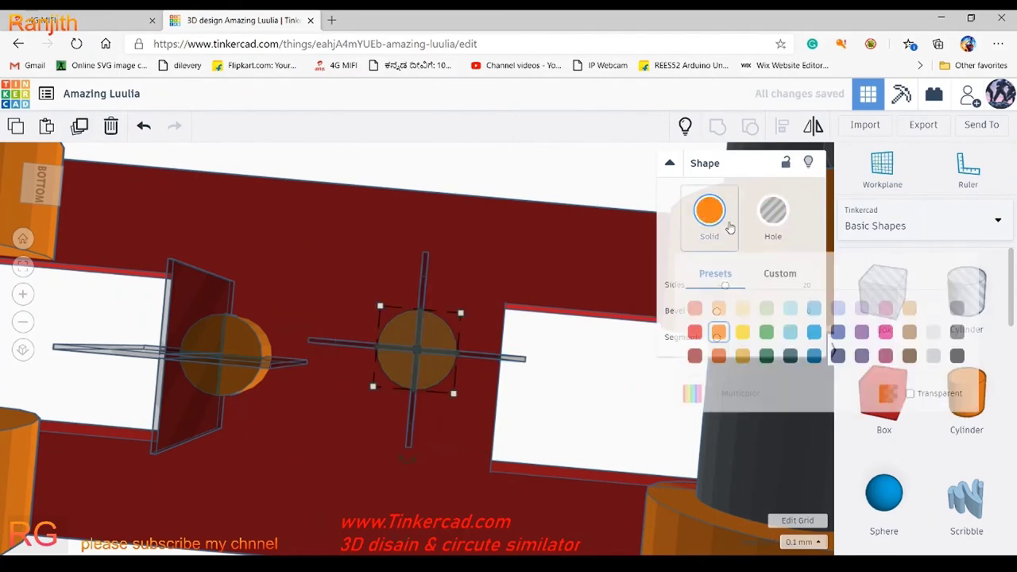
pyautogui.click(933, 307)
pyautogui.click(710, 211)
pyautogui.moveTo(273, 381); pyautogui.dragTo(174, 454, button='right')
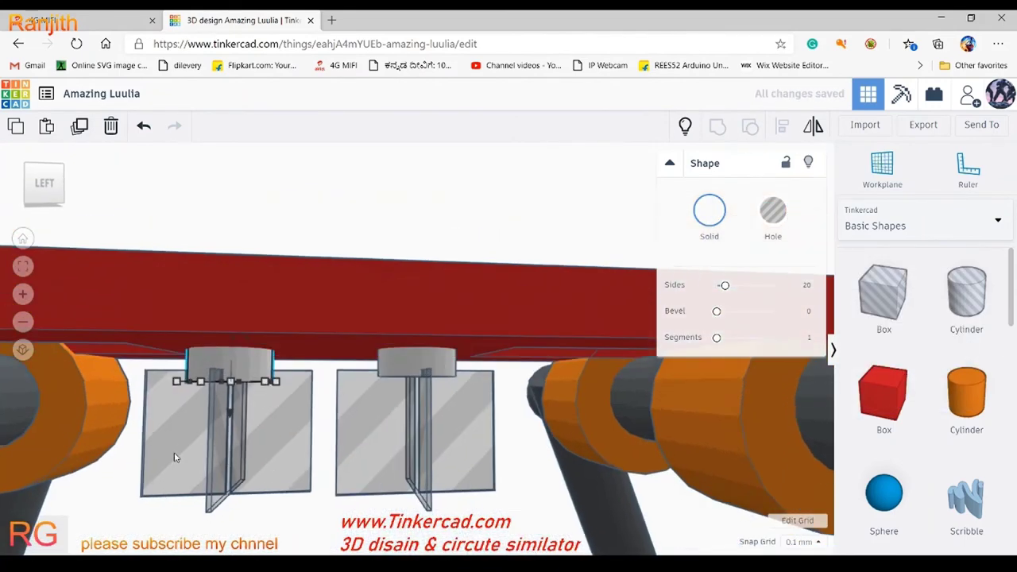
# Step: Delete the two leftover hole boxes
pyautogui.moveTo(174, 454); pyautogui.dragTo(758, 153)
pyautogui.click(408, 431)
pyautogui.press('Delete')
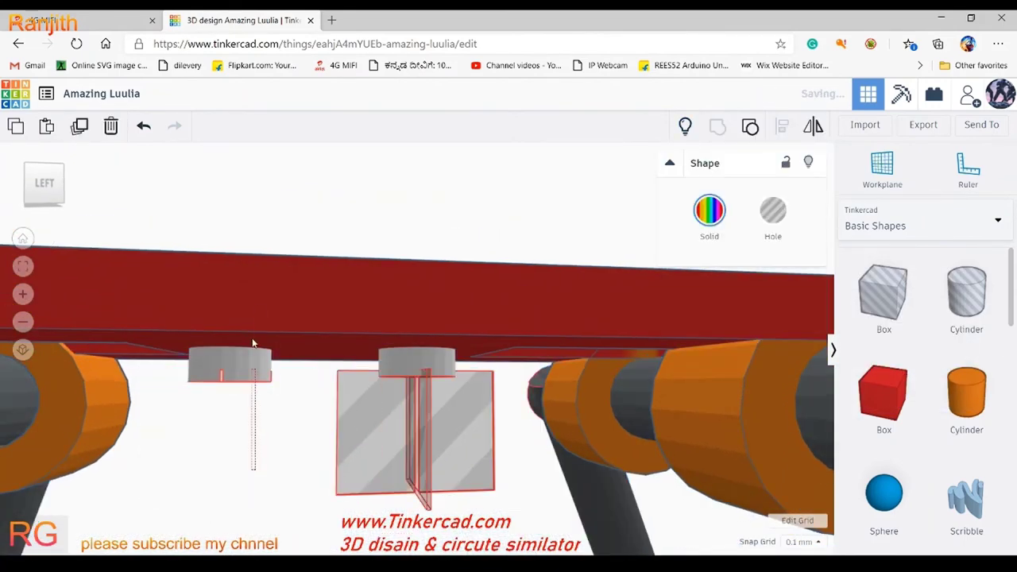
pyautogui.press('Delete')
# Step: Group the red top plate with the slotted cylinders into one piece
pyautogui.moveTo(313, 199); pyautogui.dragTo(261, 336)
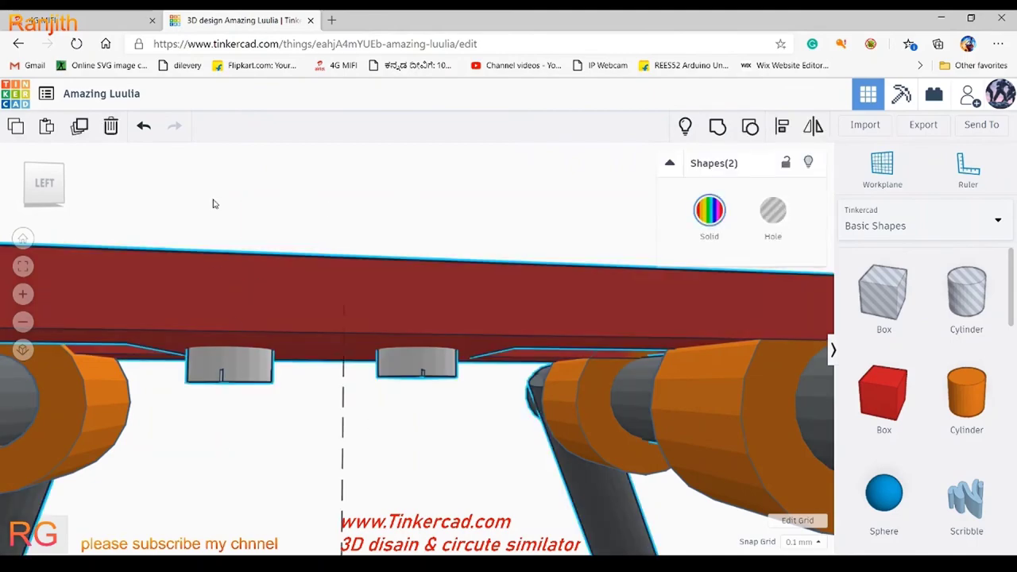
pyautogui.hotkey('ctrl', 'g')
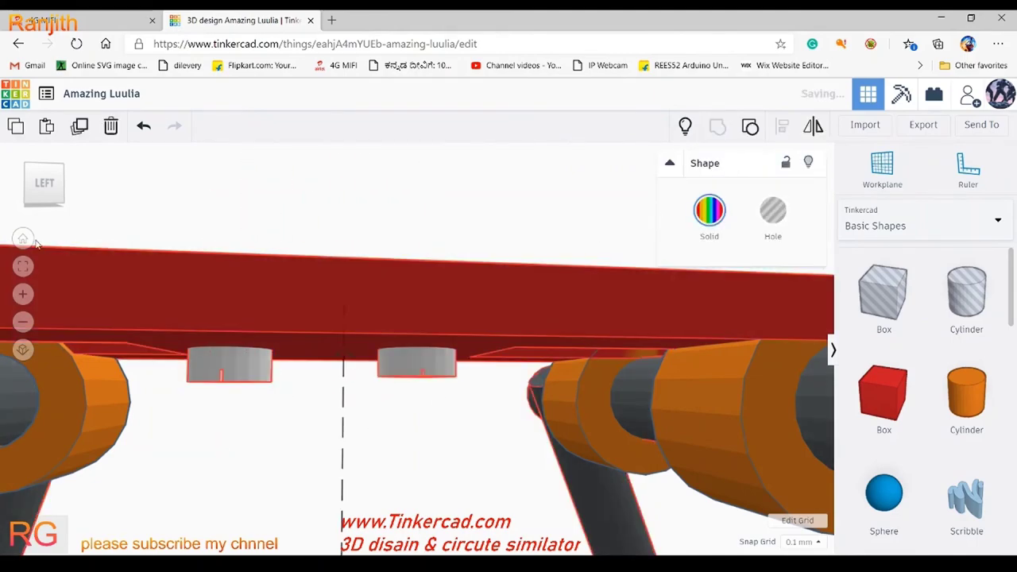
pyautogui.click(22, 238)
pyautogui.moveTo(704, 372)
pyautogui.mouseDown(button='right')
pyautogui.moveTo(236, 311)
pyautogui.moveTo(441, 505)
pyautogui.moveTo(456, 402)
pyautogui.moveTo(551, 252)
pyautogui.moveTo(229, 295)
pyautogui.moveTo(267, 284)
pyautogui.mouseUp(button='right')
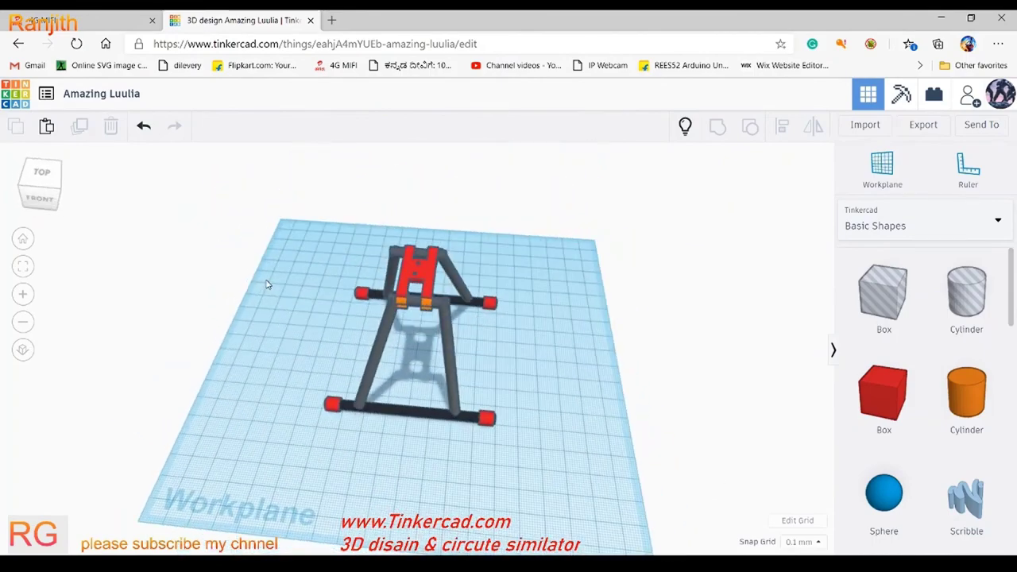
# Step: Drag the grouped landing gear up beneath the red drone body and propellers
pyautogui.click(23, 238)
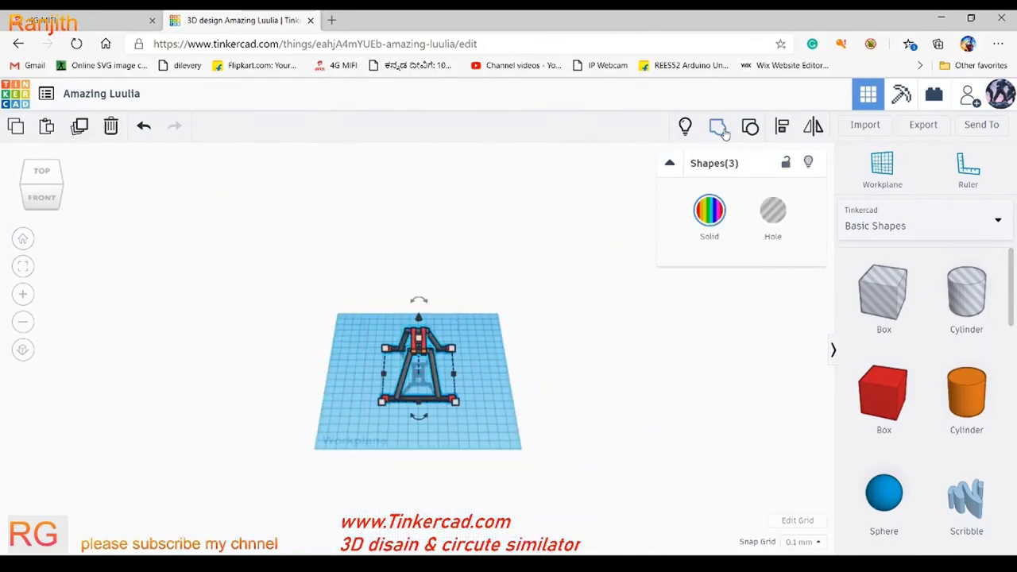
pyautogui.click(23, 266)
pyautogui.moveTo(341, 331); pyautogui.dragTo(589, 289, button='right')
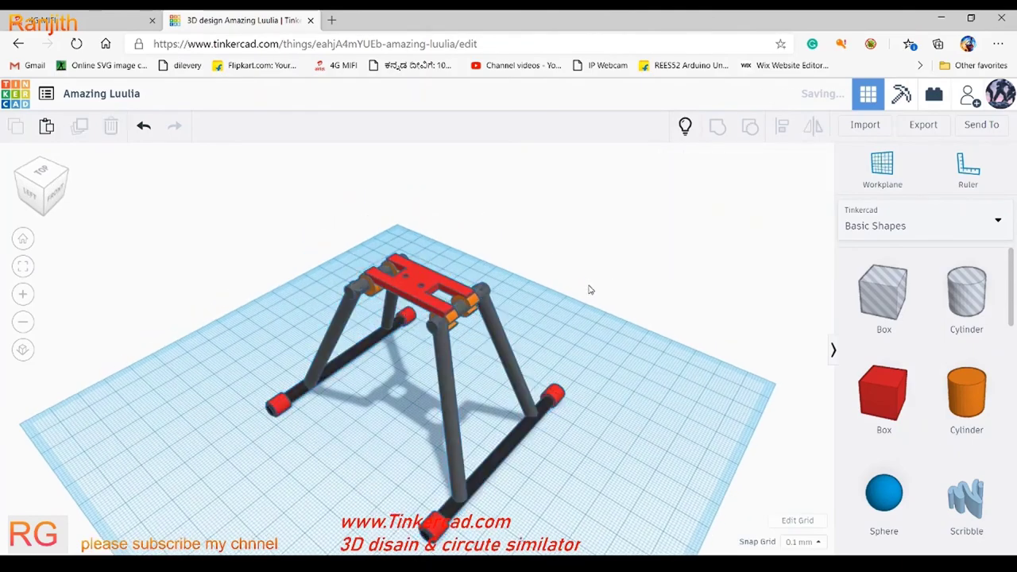
pyautogui.click(415, 267)
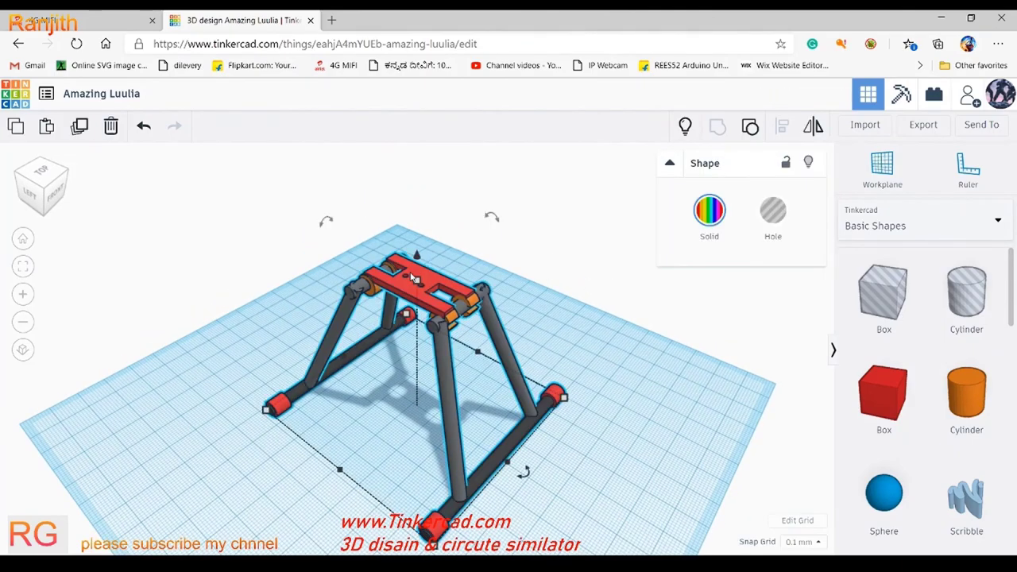
pyautogui.click(609, 363)
pyautogui.moveTo(609, 363)
pyautogui.mouseDown(button='right')
pyautogui.moveTo(607, 170)
pyautogui.moveTo(540, 138)
pyautogui.moveTo(422, 166)
pyautogui.mouseUp(button='right')
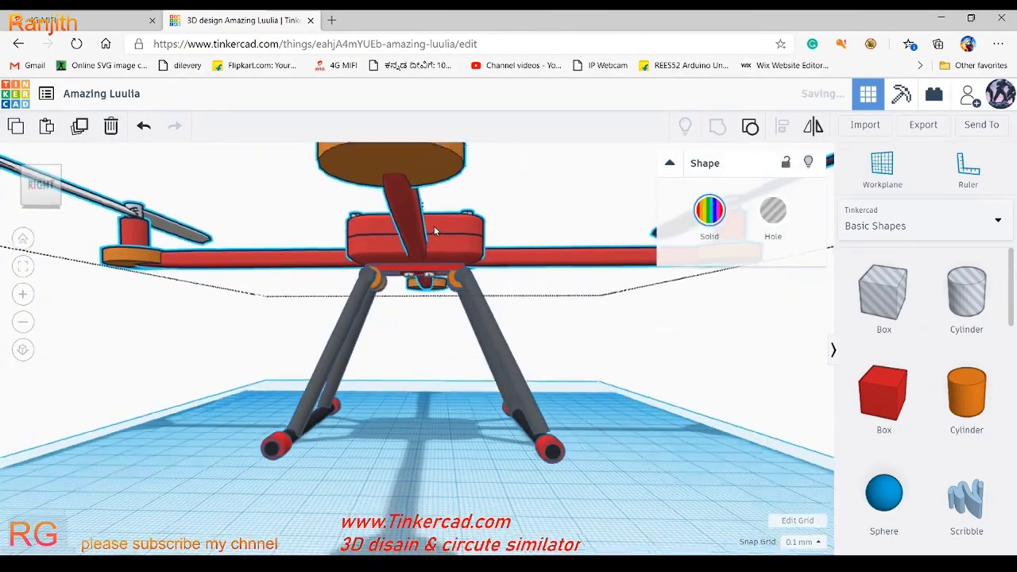
pyautogui.press('f')
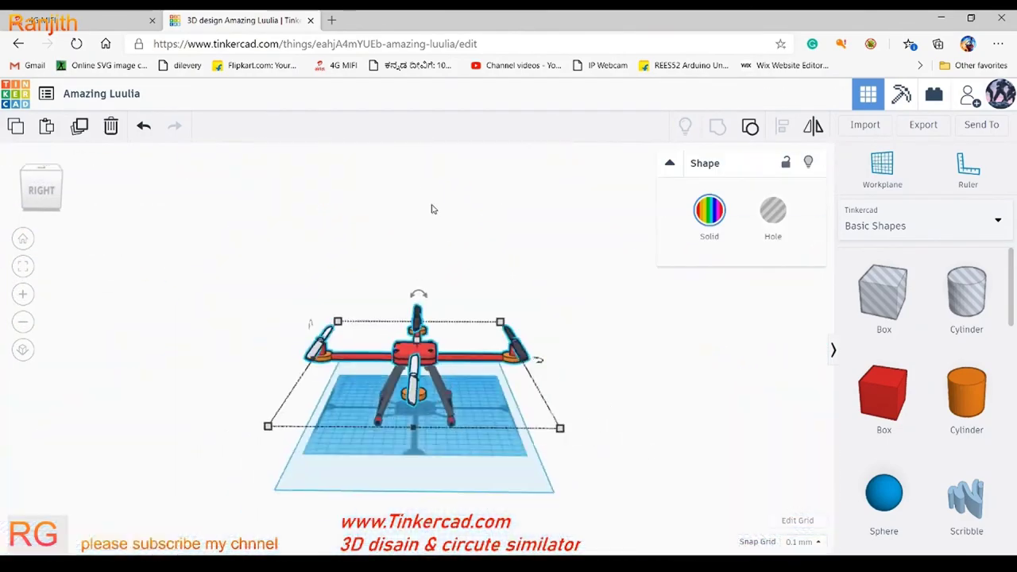
pyautogui.scroll(6, 453, 191)
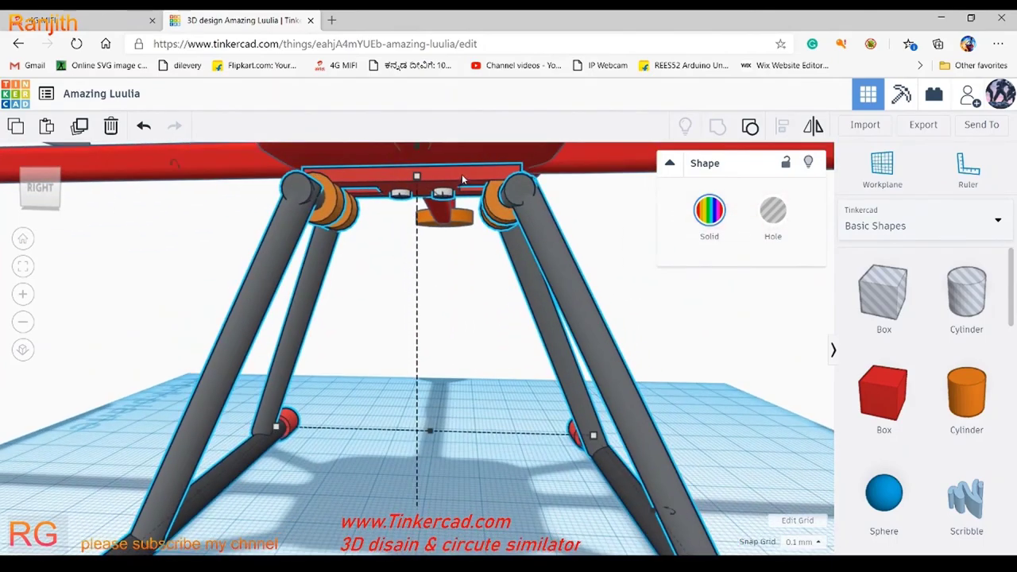
pyautogui.scroll(-5, 595, 254)
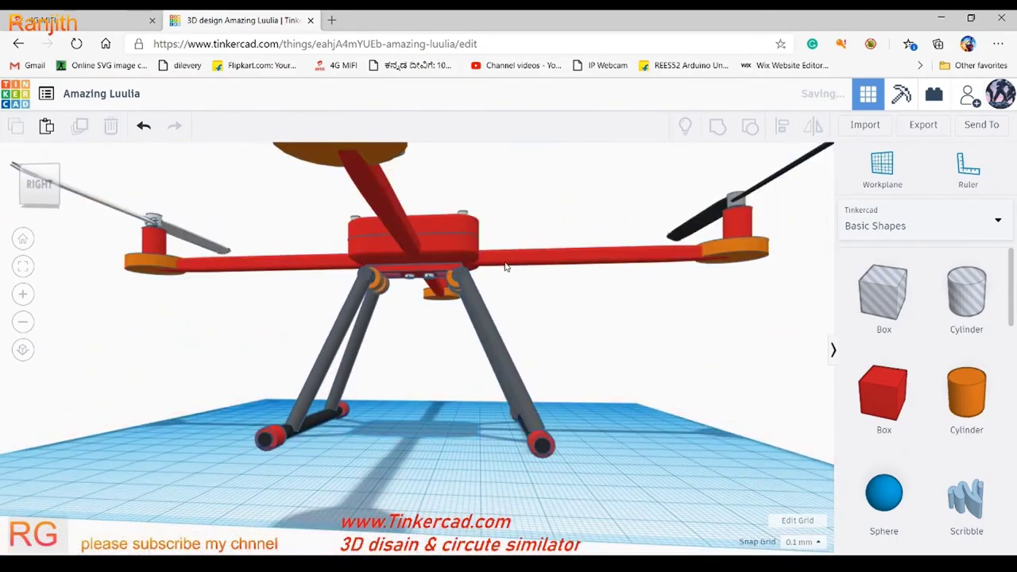
pyautogui.moveTo(505, 267); pyautogui.dragTo(453, 244, button='right')
pyautogui.click(453, 244)
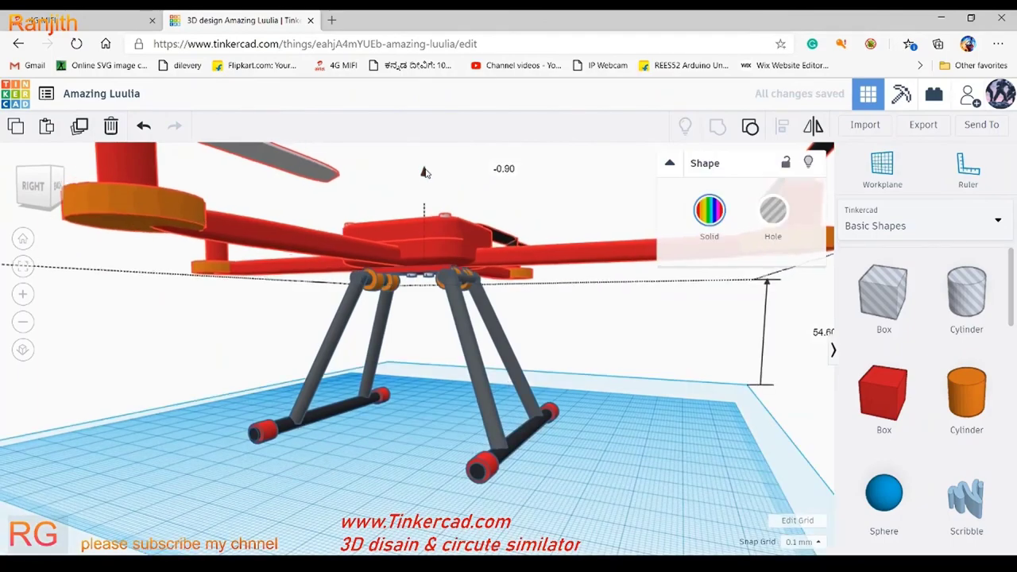
pyautogui.click(738, 397)
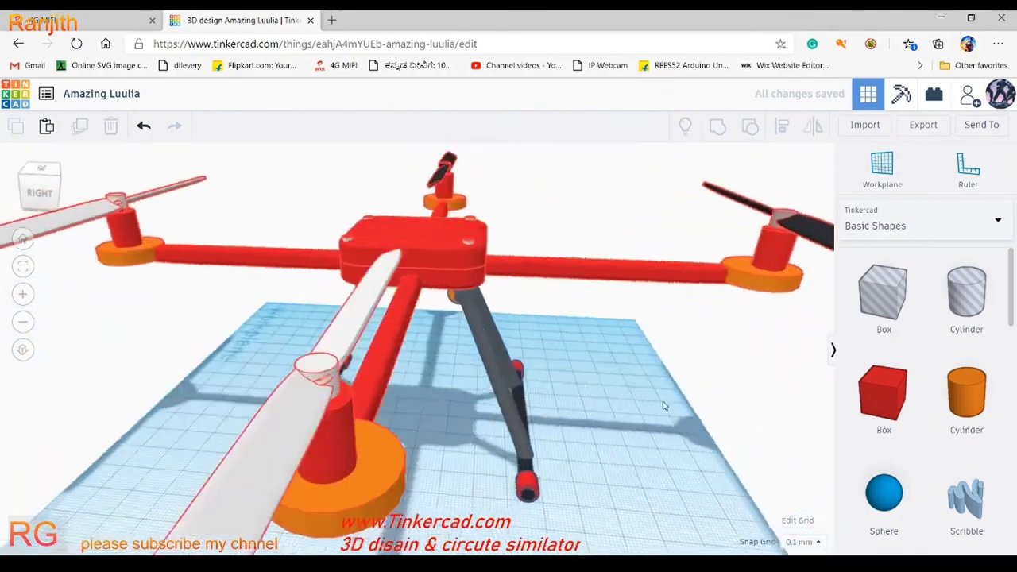
pyautogui.scroll(-5, 664, 406)
pyautogui.scroll(2, 408, 383)
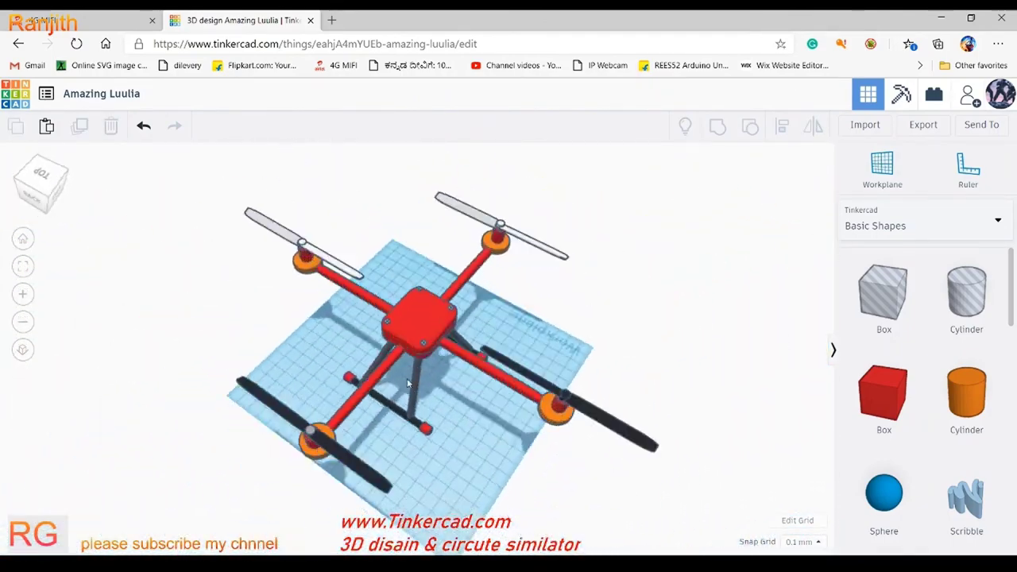
pyautogui.click(408, 384)
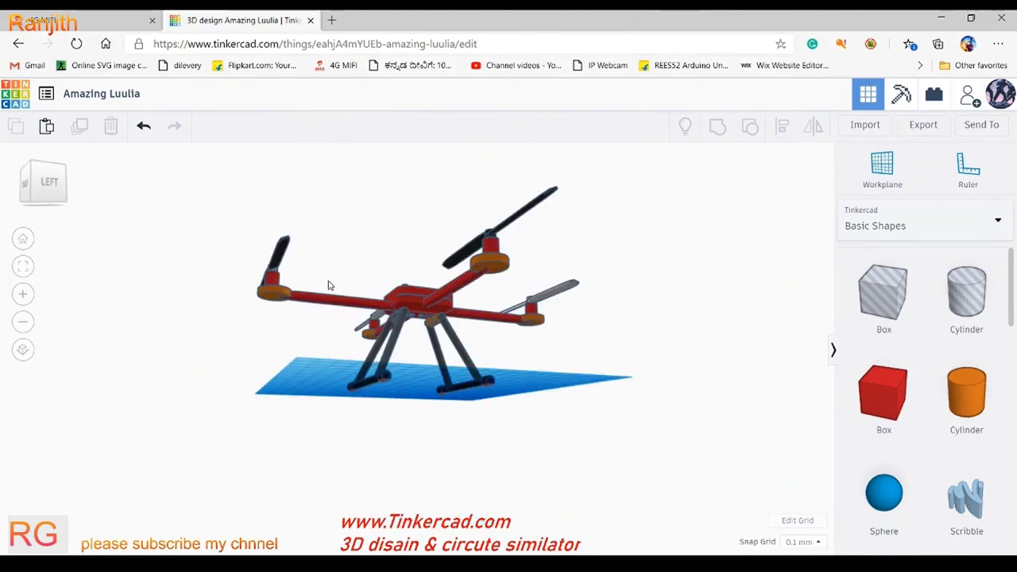